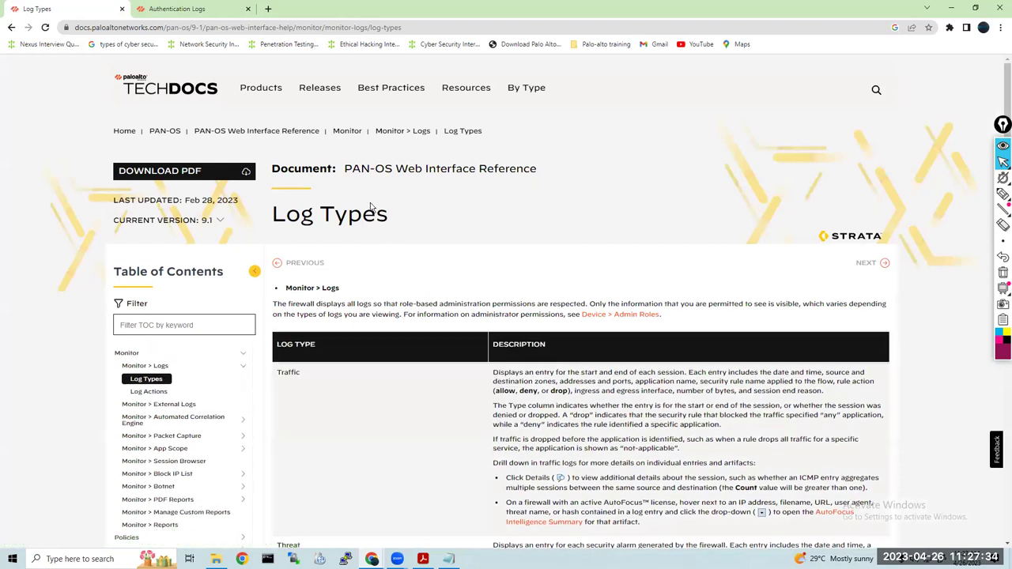
From the Authentication Logs tab, open the Firewalls hardware documentation under Products
left_click(200, 14)
mouse_move(260, 87)
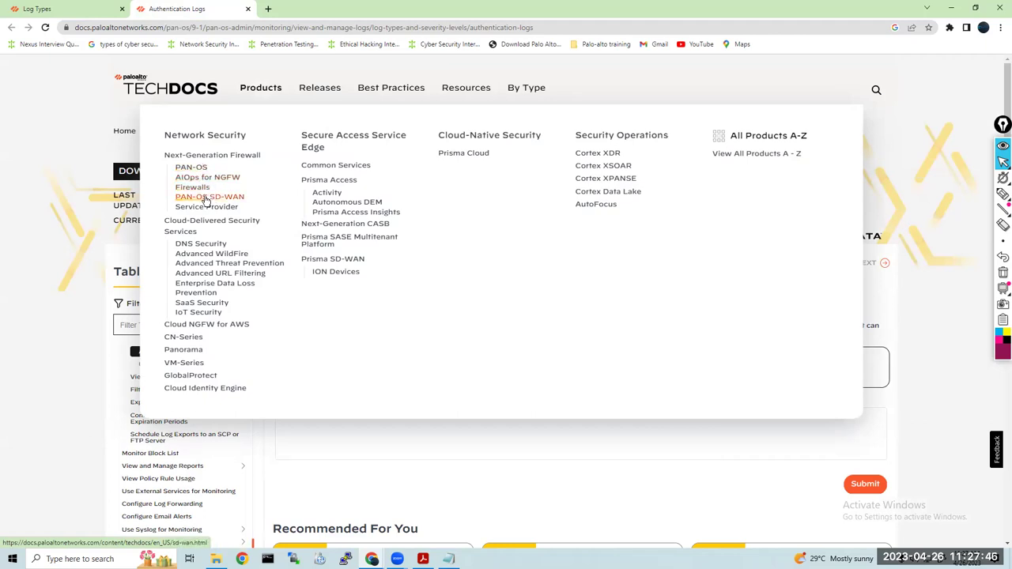
left_click(198, 189)
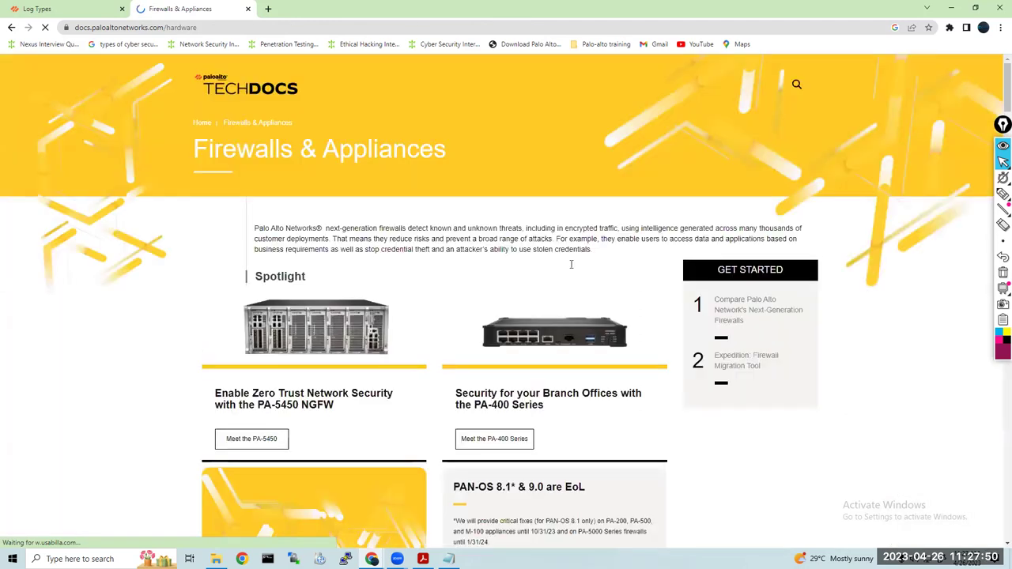
Scroll through the firewall hardware cards for PA-220, PA-5200 and PA-3200
scroll(558, 281, "down", 2)
scroll(558, 280, "down", 5)
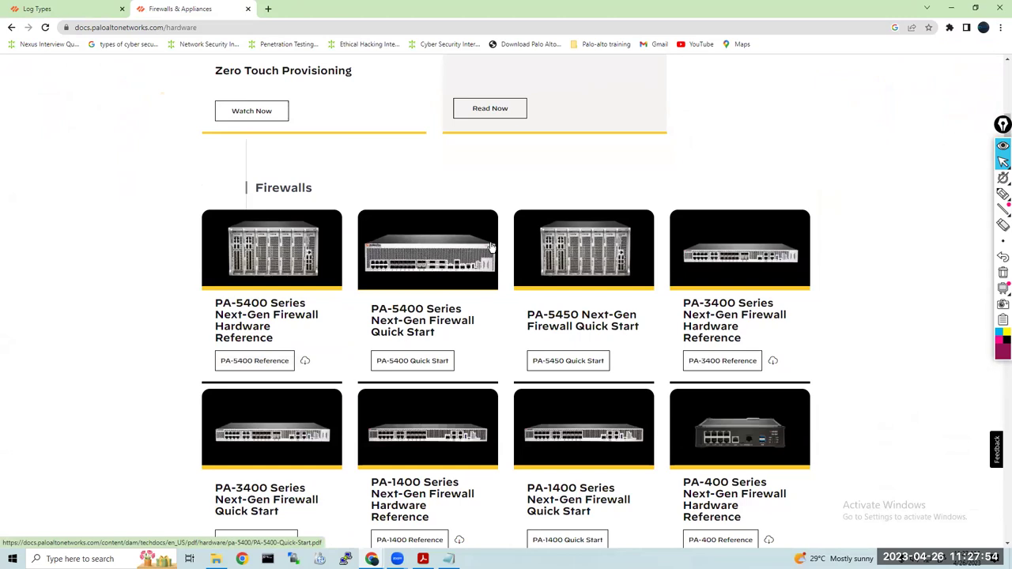
scroll(490, 248, "down", 2)
scroll(490, 247, "up", 3)
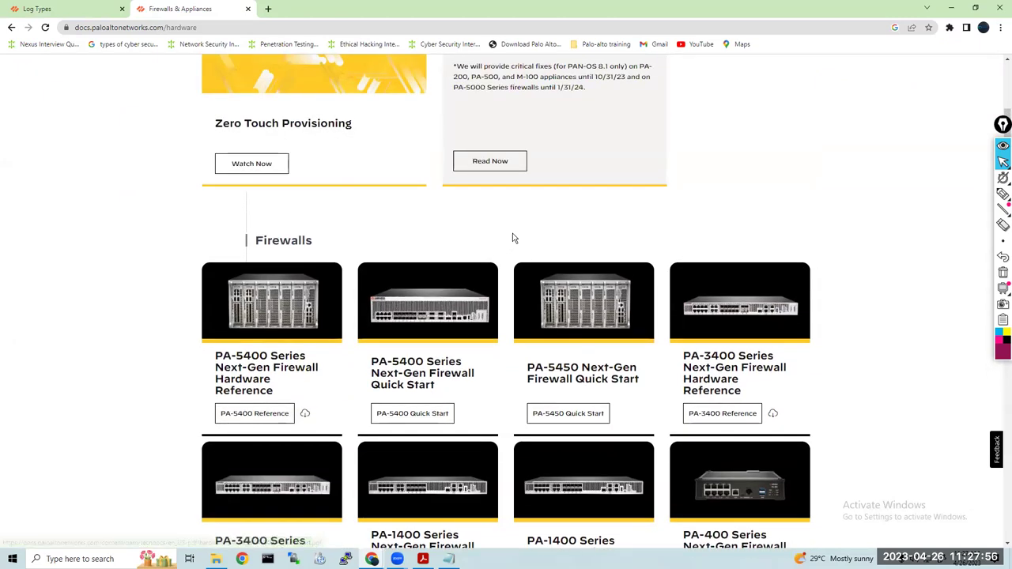
scroll(514, 237, "down", 1)
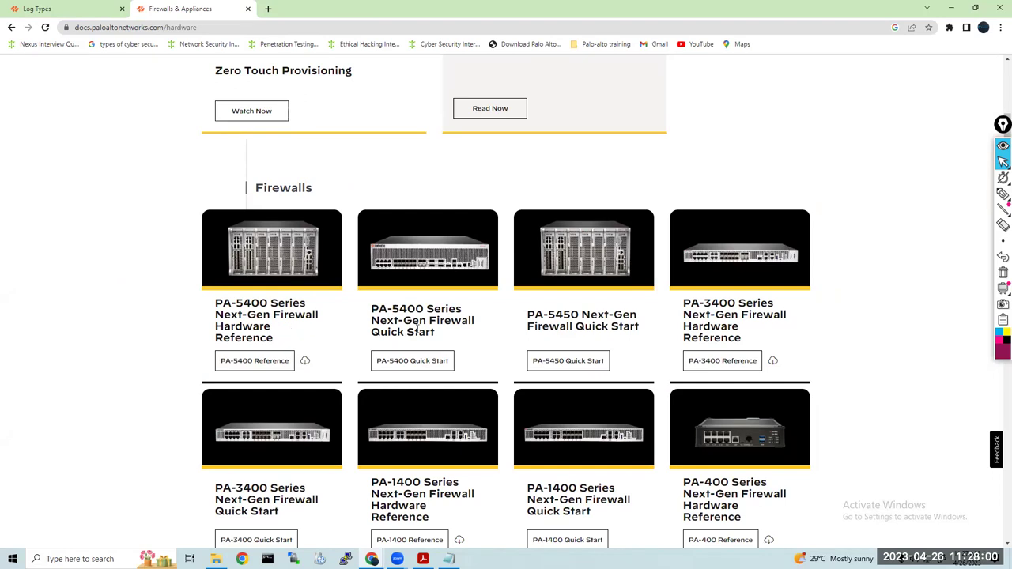
scroll(646, 336, "down", 2)
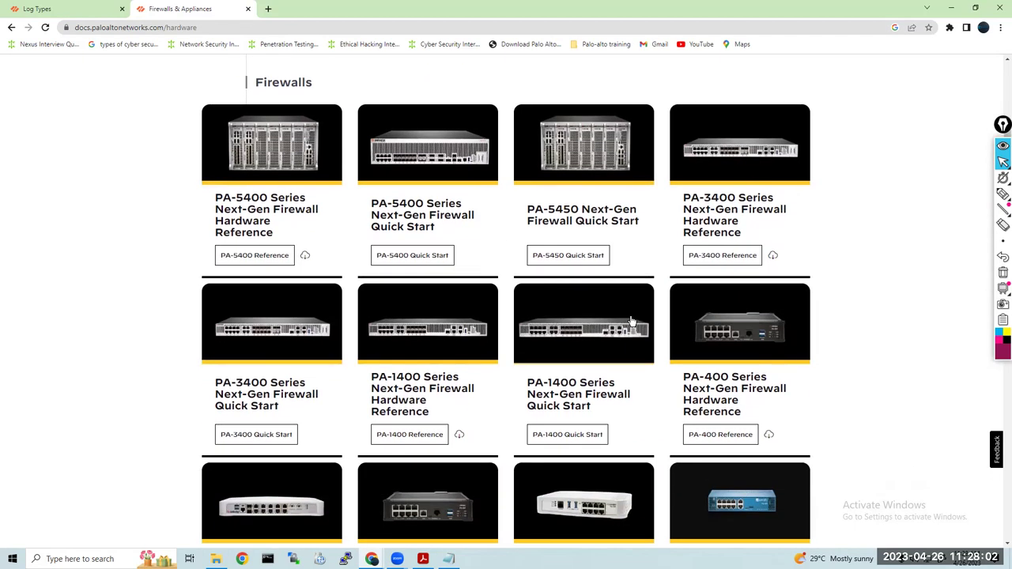
scroll(429, 253, "up", 3)
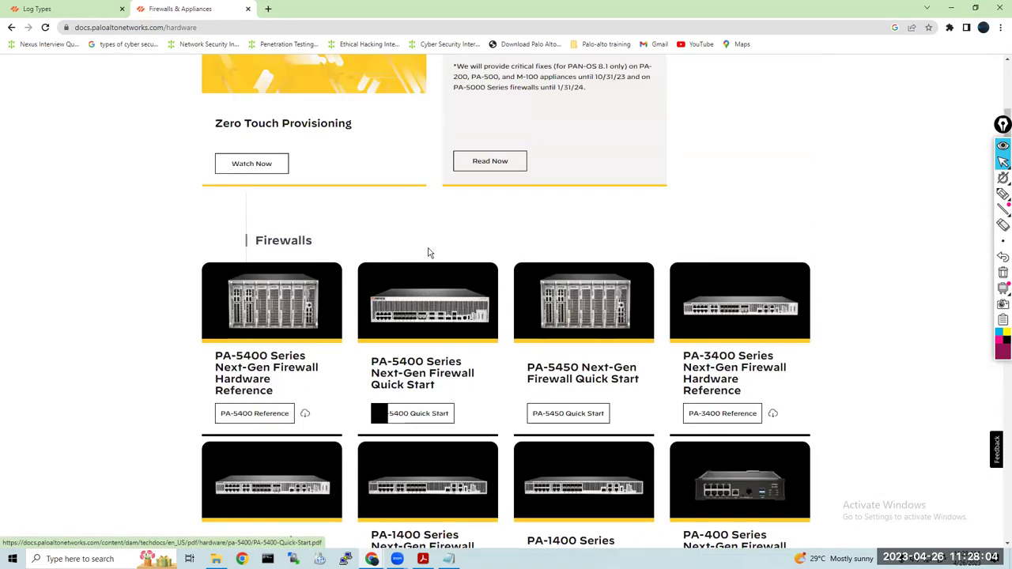
scroll(429, 253, "down", 6)
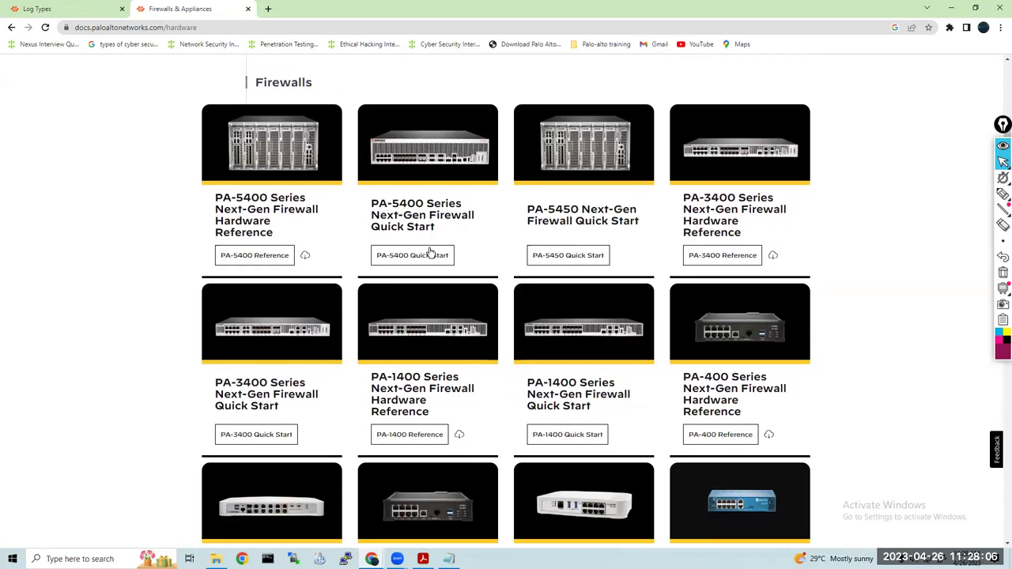
scroll(429, 253, "down", 3)
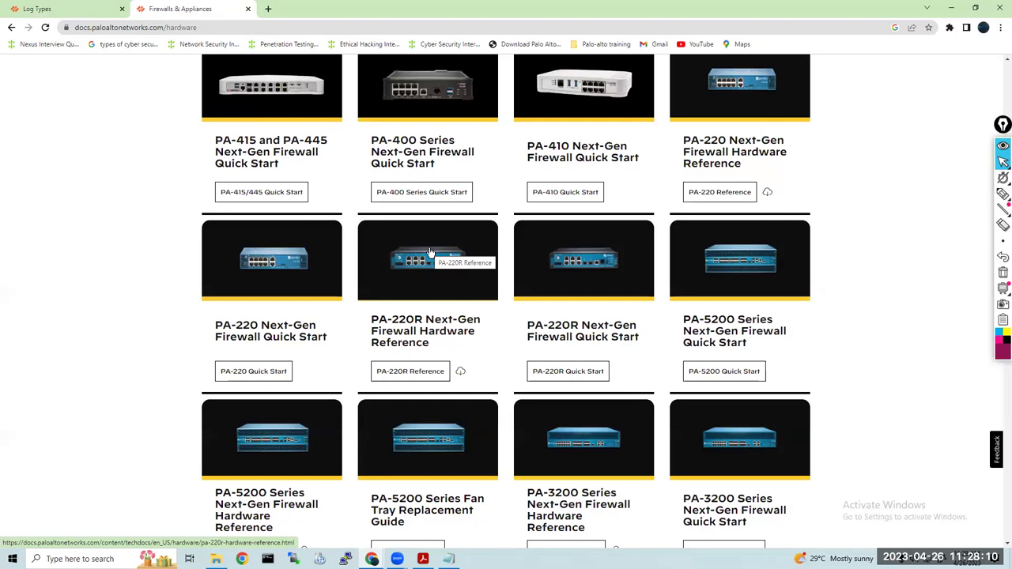
scroll(429, 253, "down", 2)
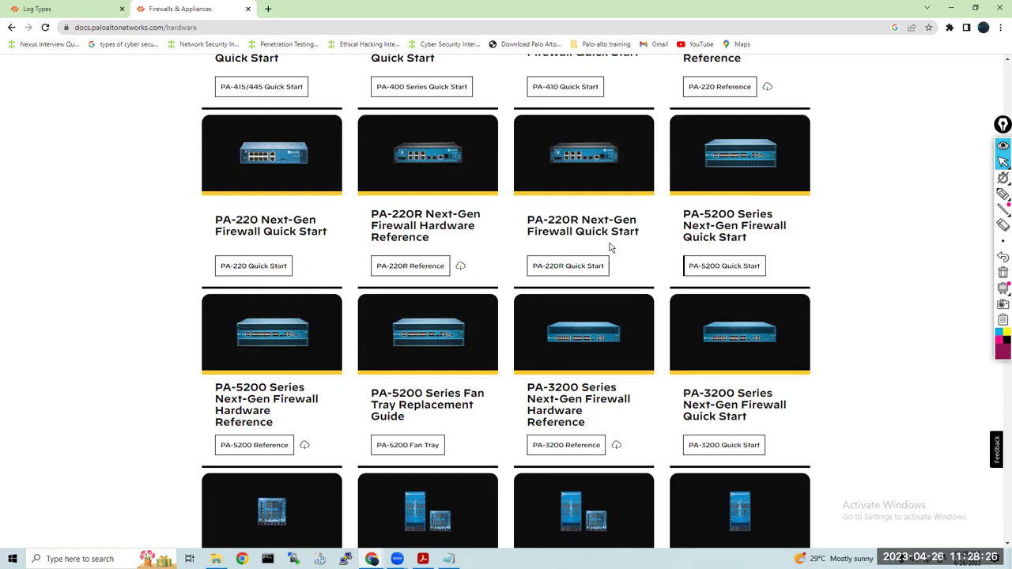
Scroll through the ION and Appliances sections to the M-series and WF-500 guides
scroll(759, 273, "down", 3)
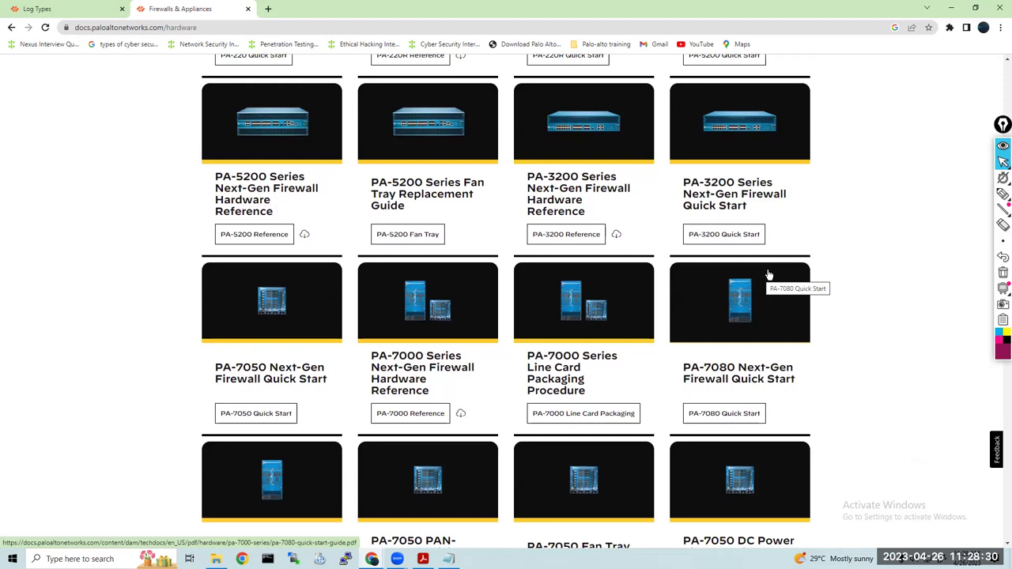
scroll(838, 298, "down", 3)
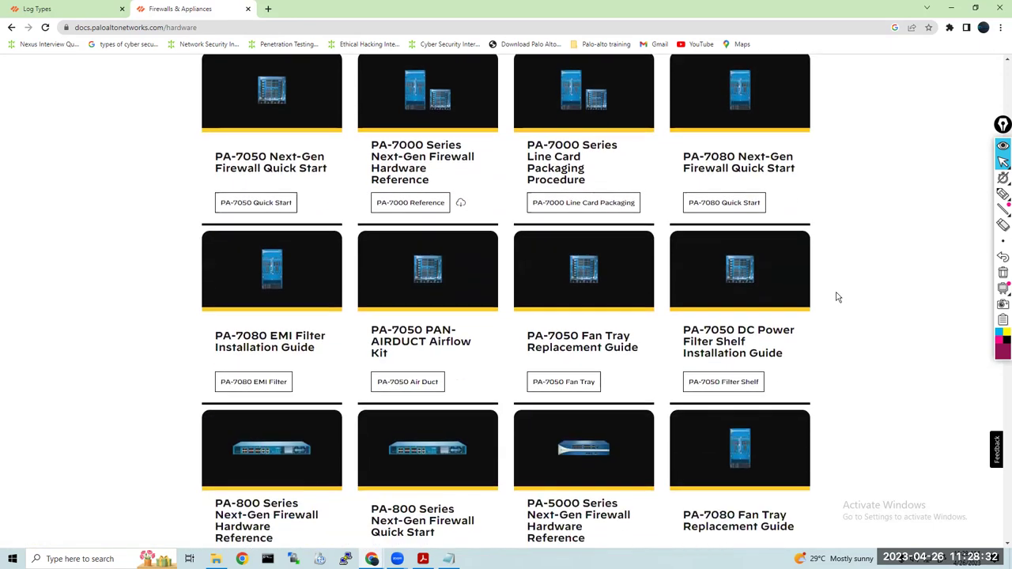
scroll(838, 297, "down", 5)
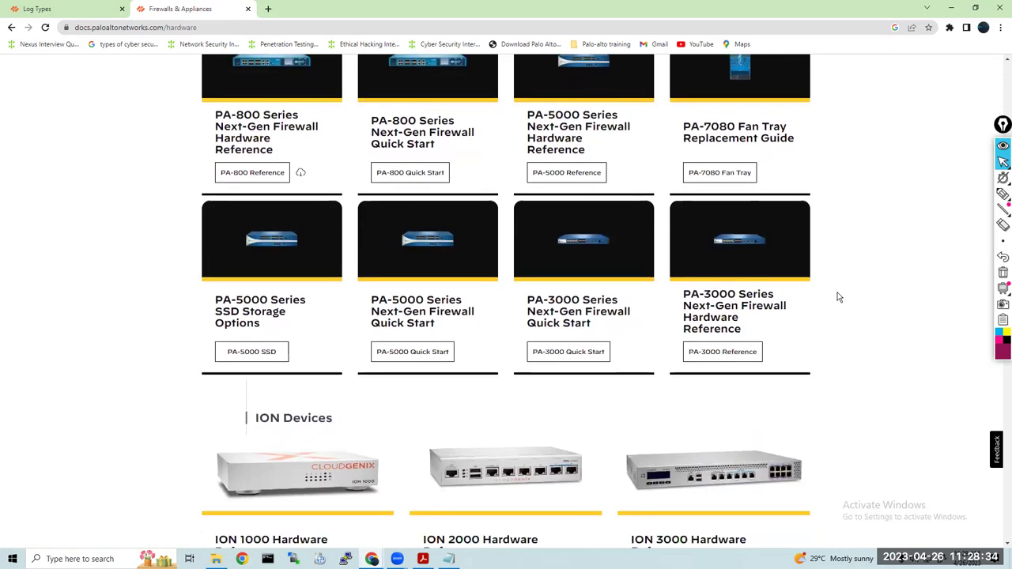
scroll(838, 297, "down", 3)
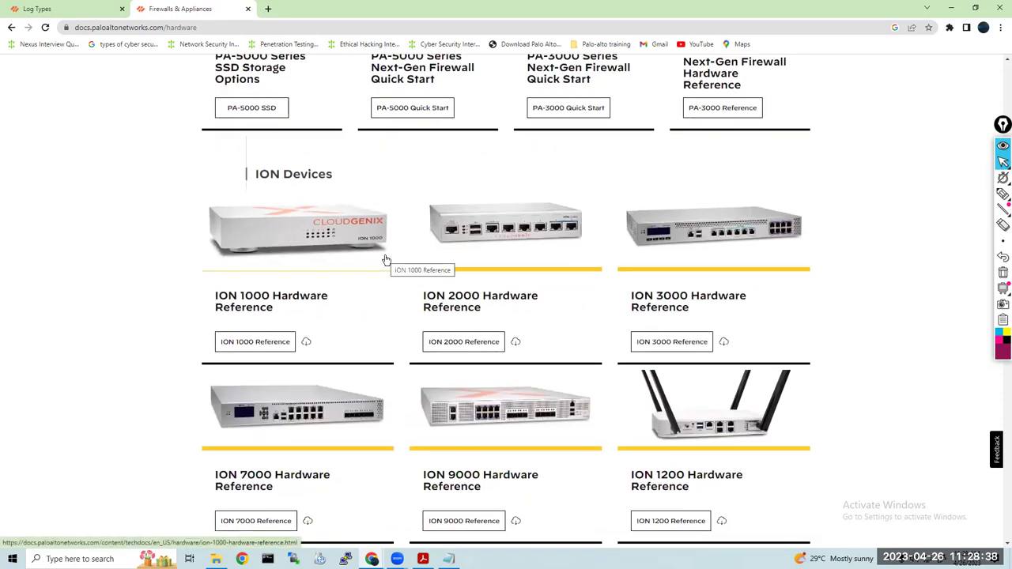
scroll(386, 260, "down", 1)
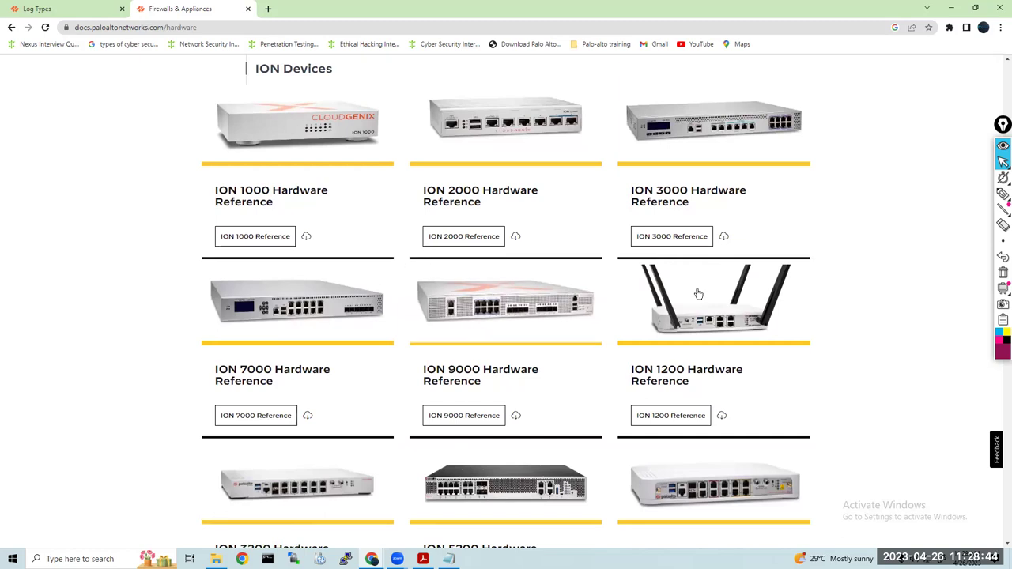
scroll(852, 318, "down", 1)
scroll(852, 319, "down", 1)
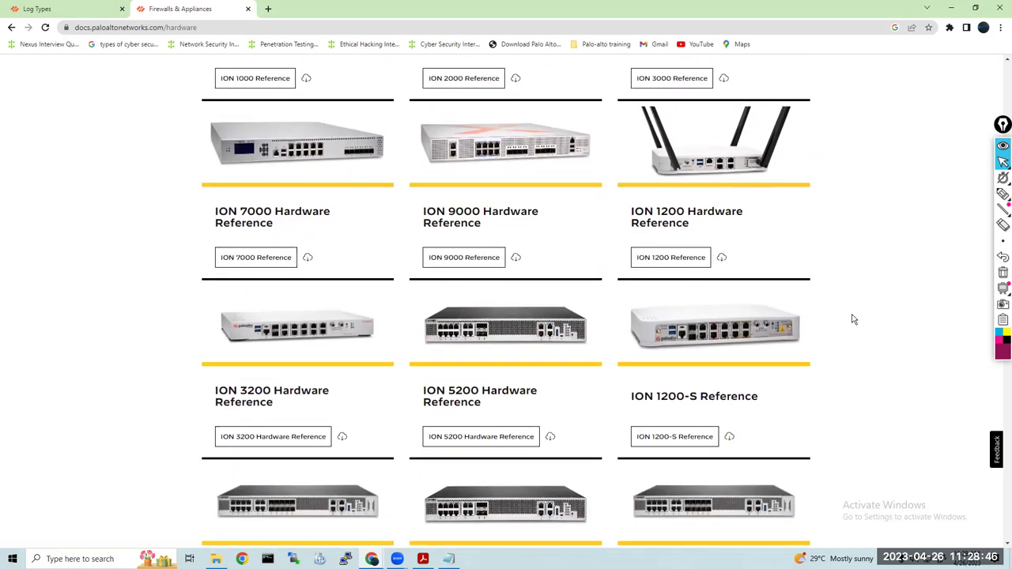
scroll(853, 319, "down", 6)
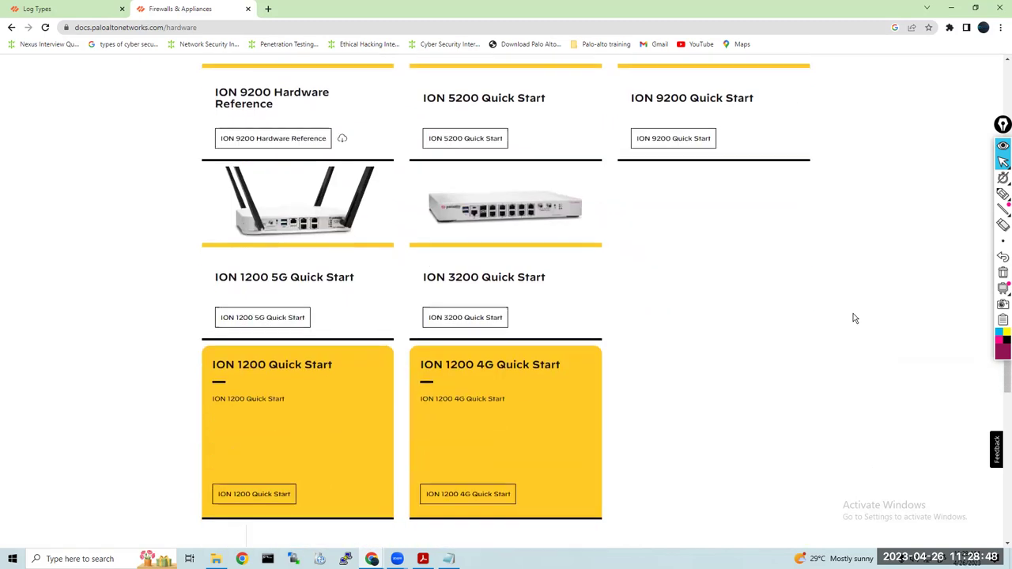
Copy the docs.paloaltonetworks.com/hardware address and switch to the other window
left_click(132, 29)
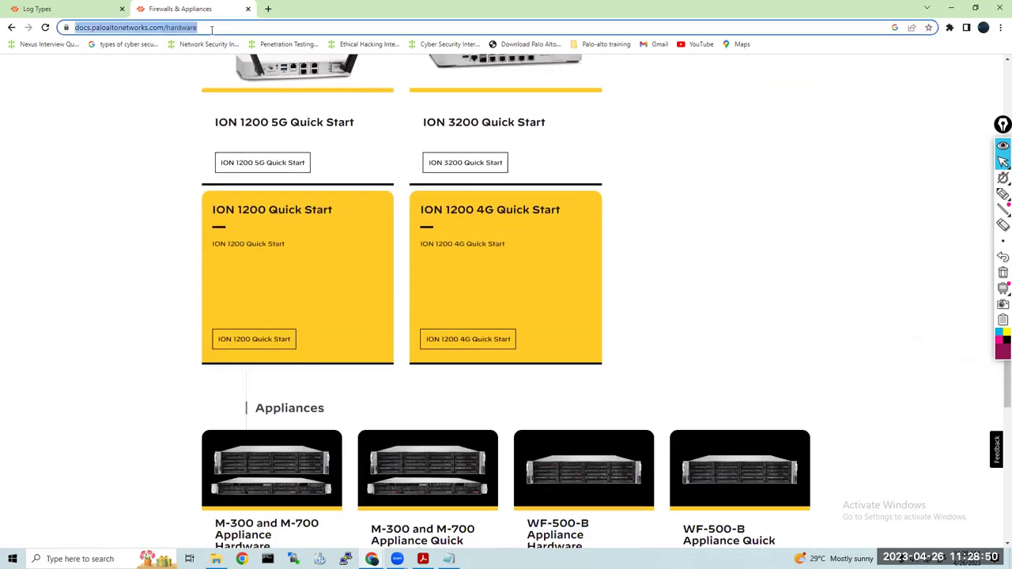
right_click(132, 32)
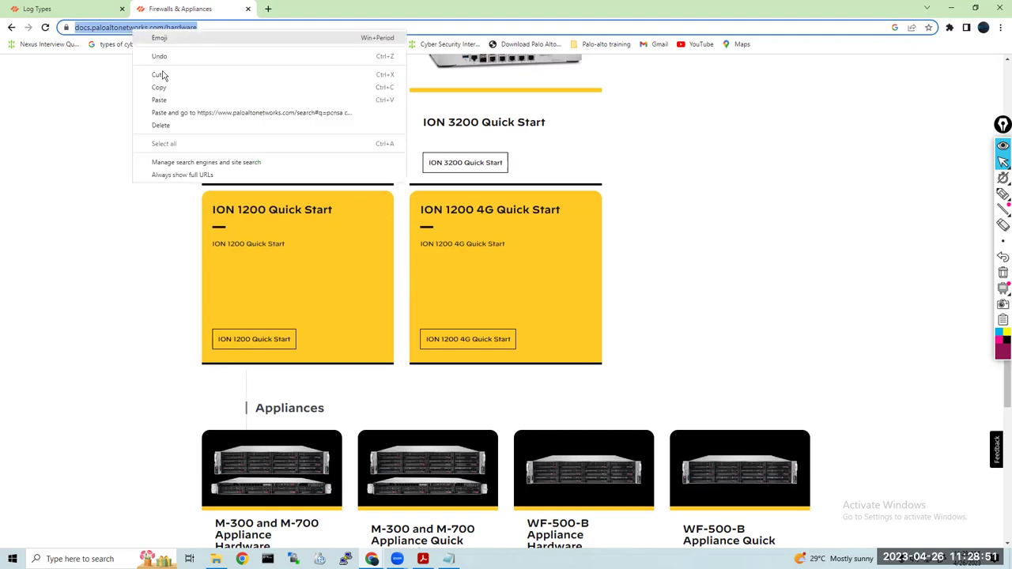
left_click(216, 91)
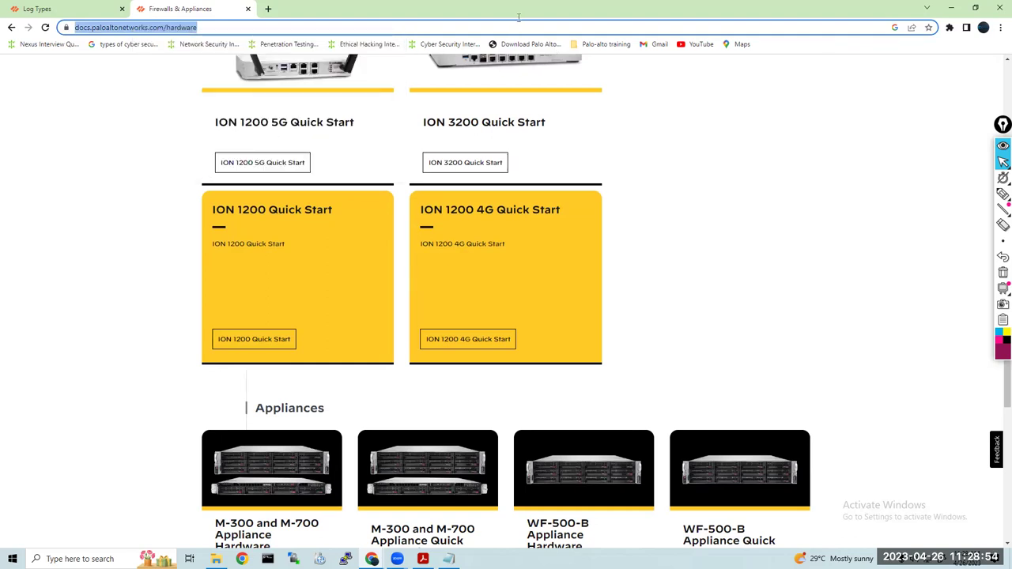
key("alt+Tab")
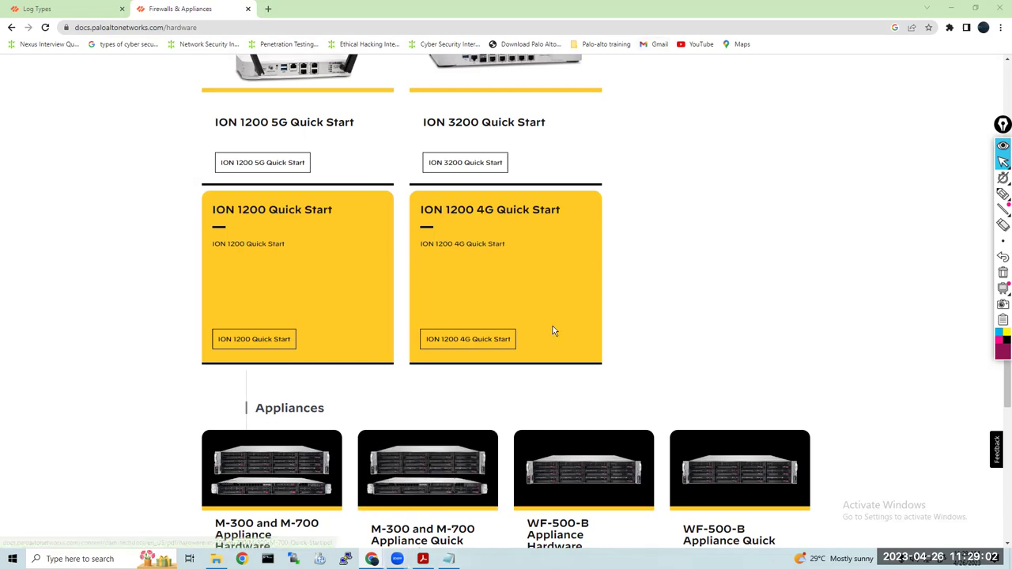
scroll(528, 446, "down", 3)
scroll(459, 407, "down", 3)
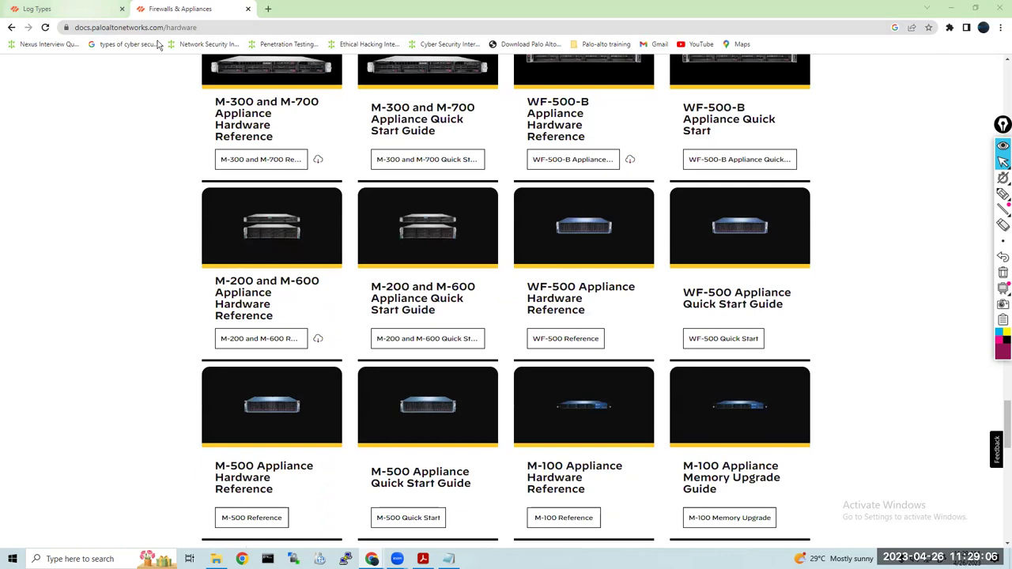
Back on the first tab, open the Cloud NGFW product page
left_click(36, 9)
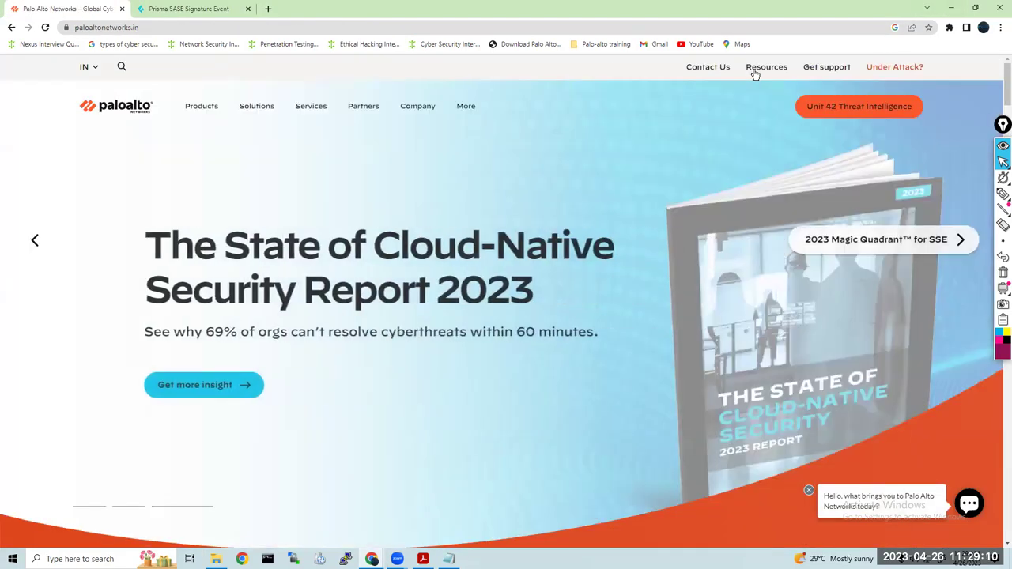
mouse_move(412, 127)
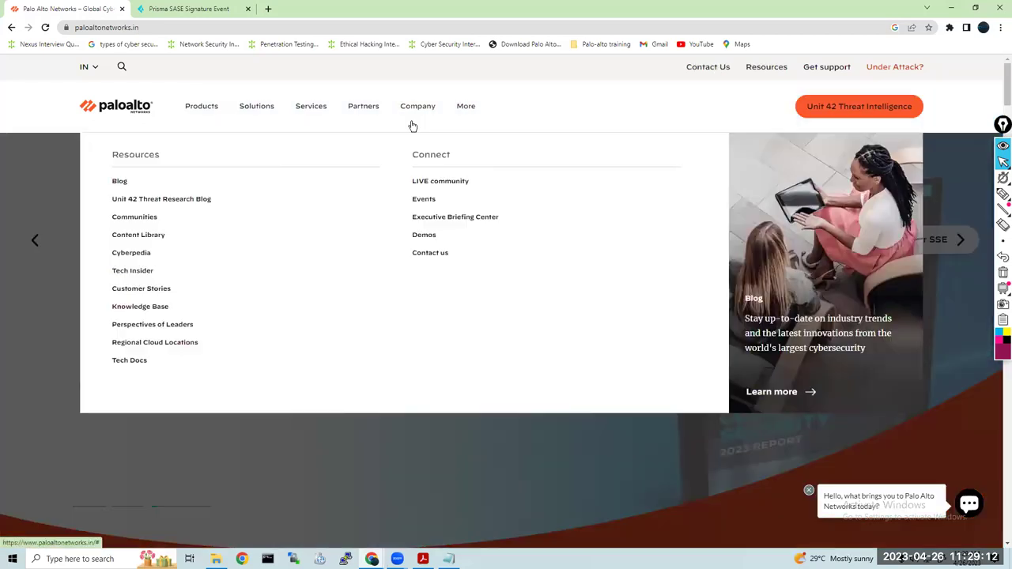
mouse_move(198, 103)
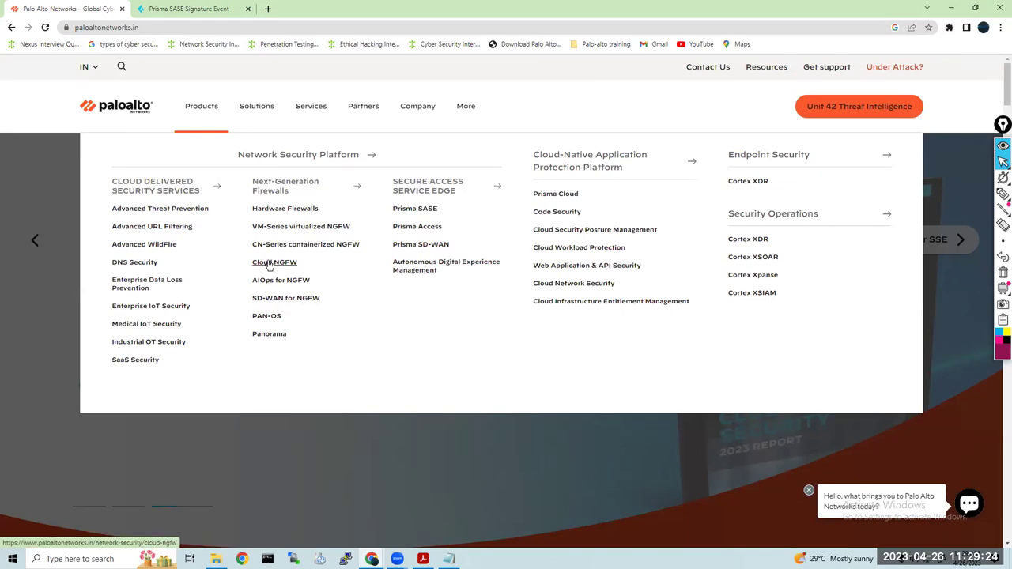
left_click(270, 265)
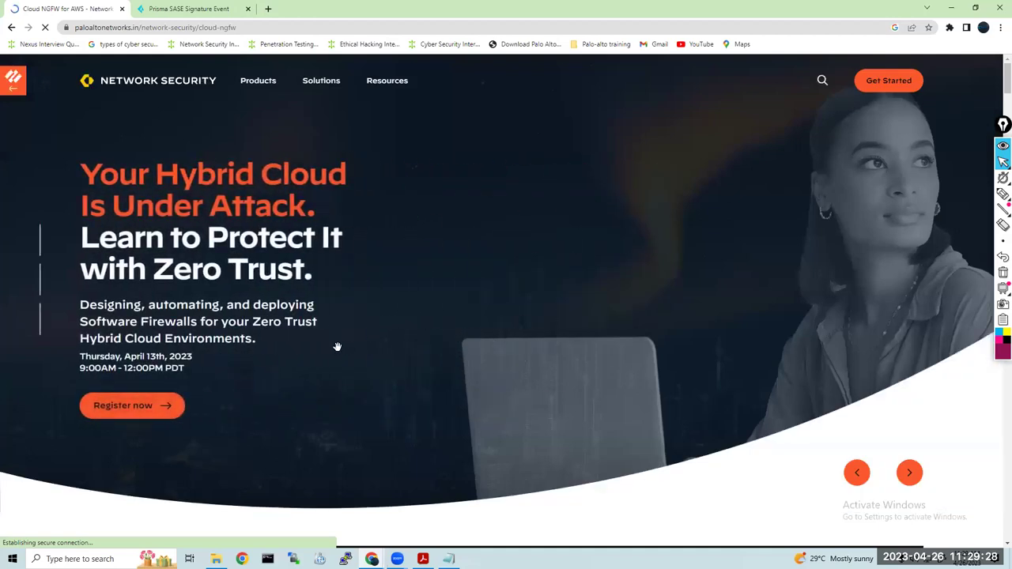
View and close the Hybrid Cloud event page, then open and close the Products menu
left_click(143, 406)
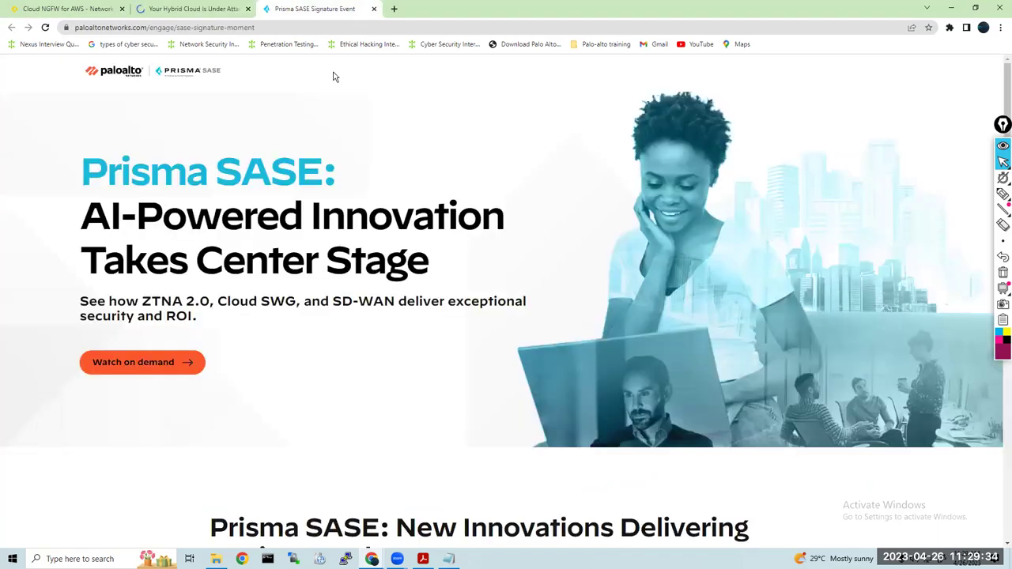
left_click(202, 11)
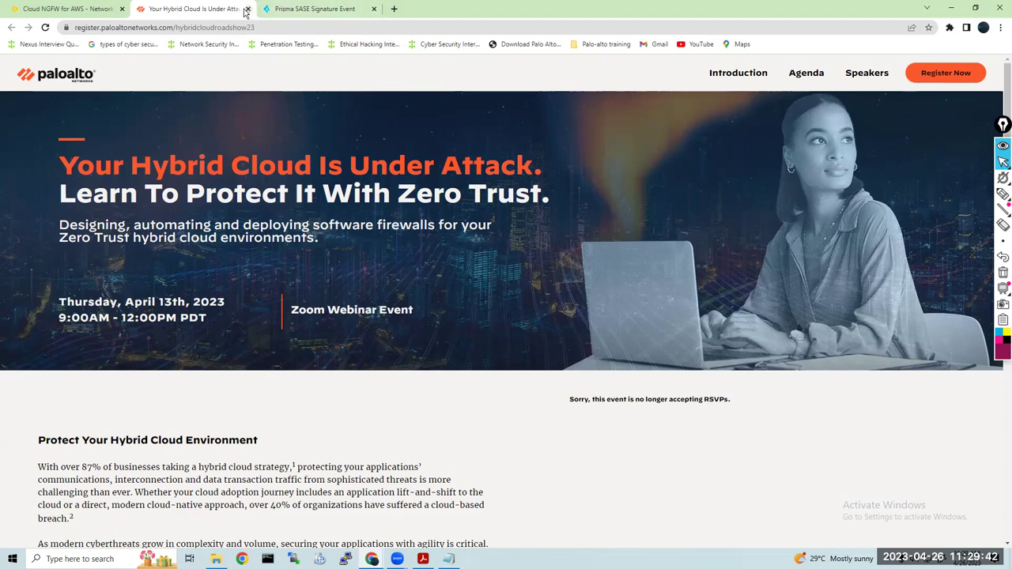
left_click(248, 12)
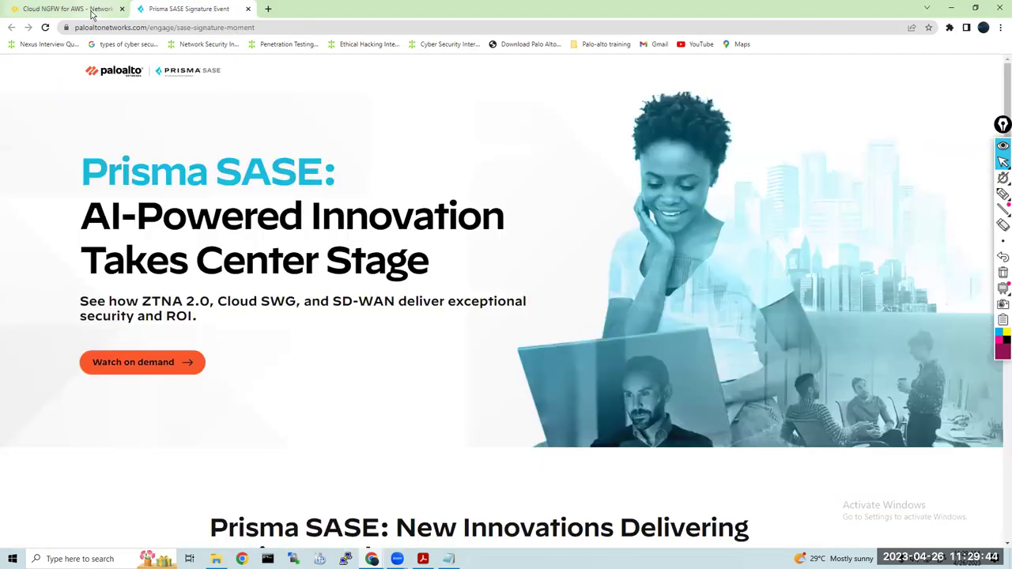
left_click(100, 16)
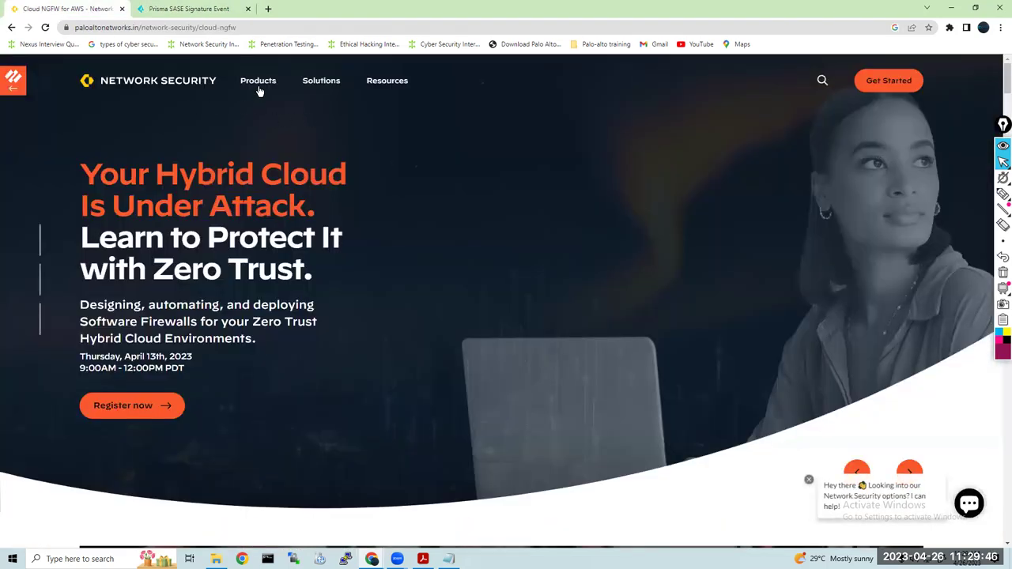
left_click(258, 89)
left_click(138, 234)
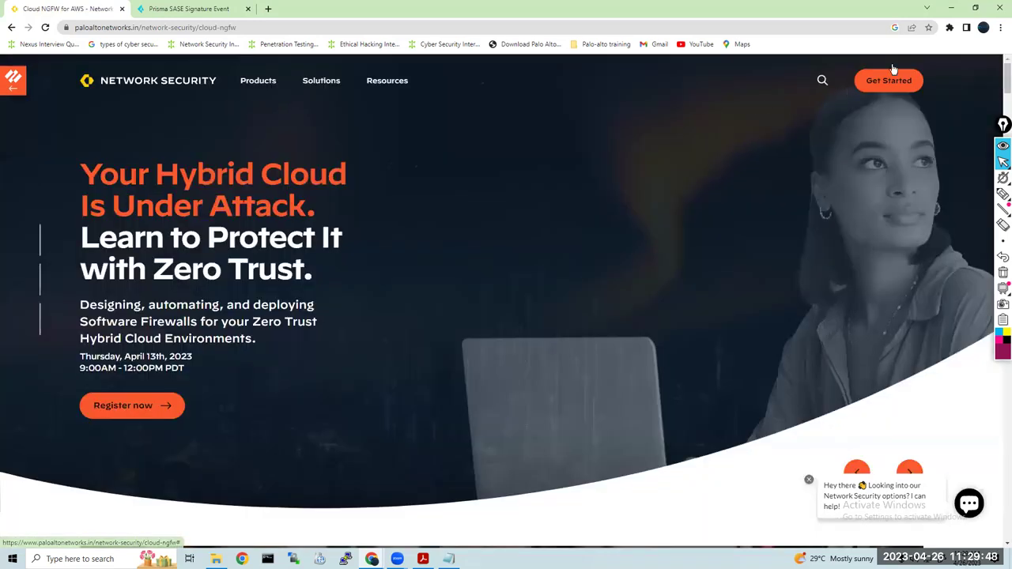
Minimize Chrome and scroll through the Notepad topic list
left_click(953, 9)
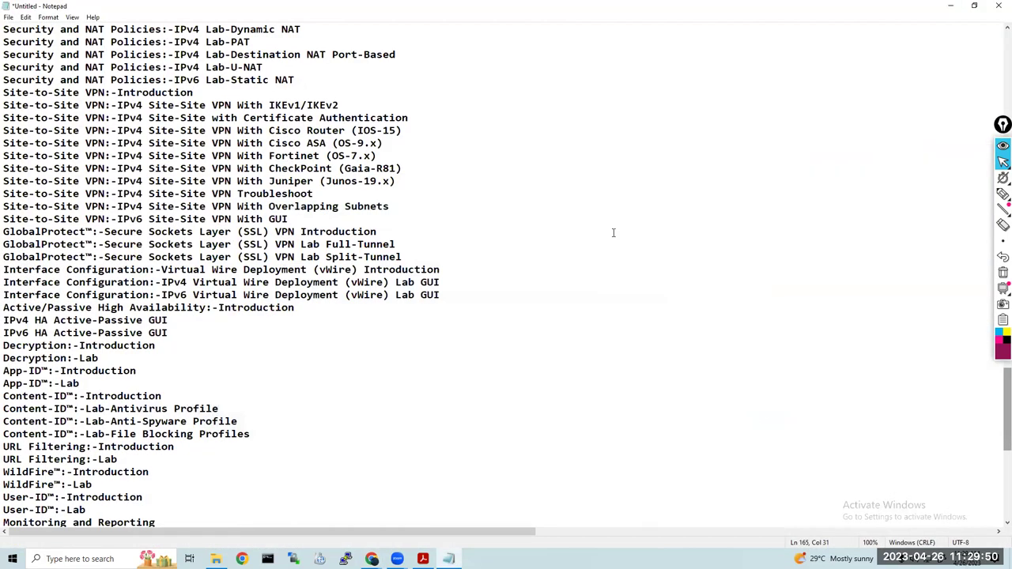
scroll(613, 233, "up", 8)
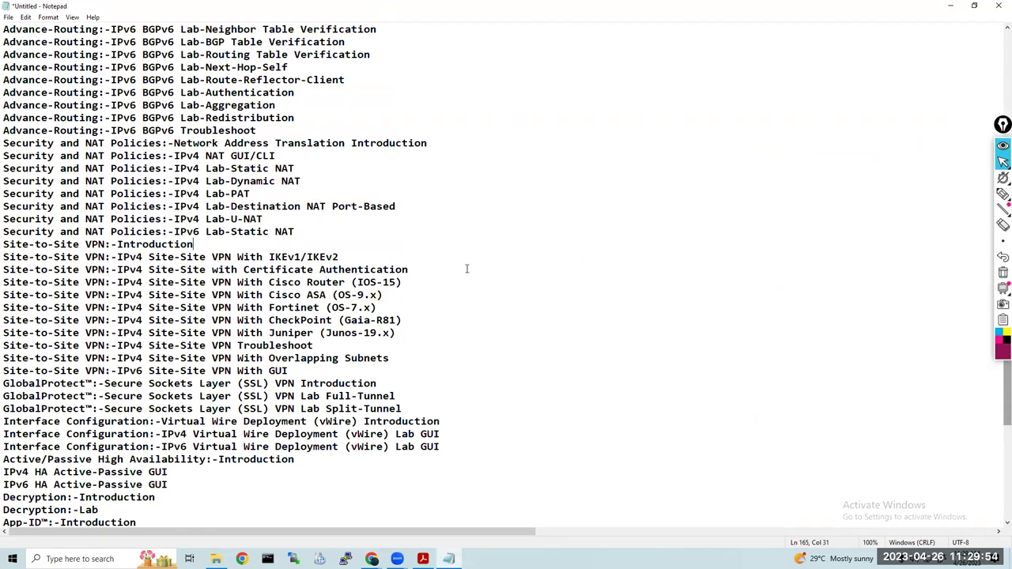
scroll(466, 264, "up", 20)
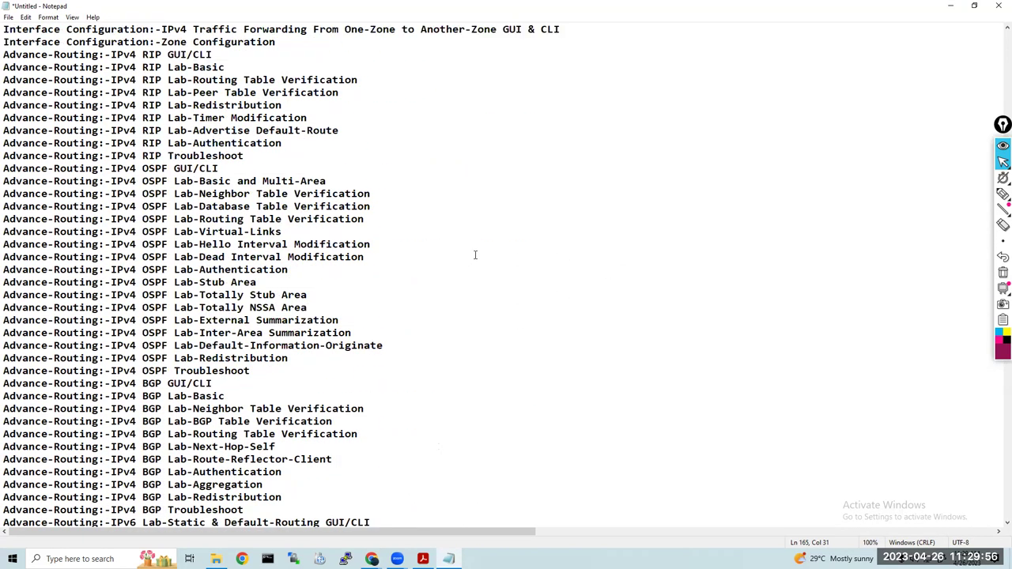
scroll(479, 251, "up", 15)
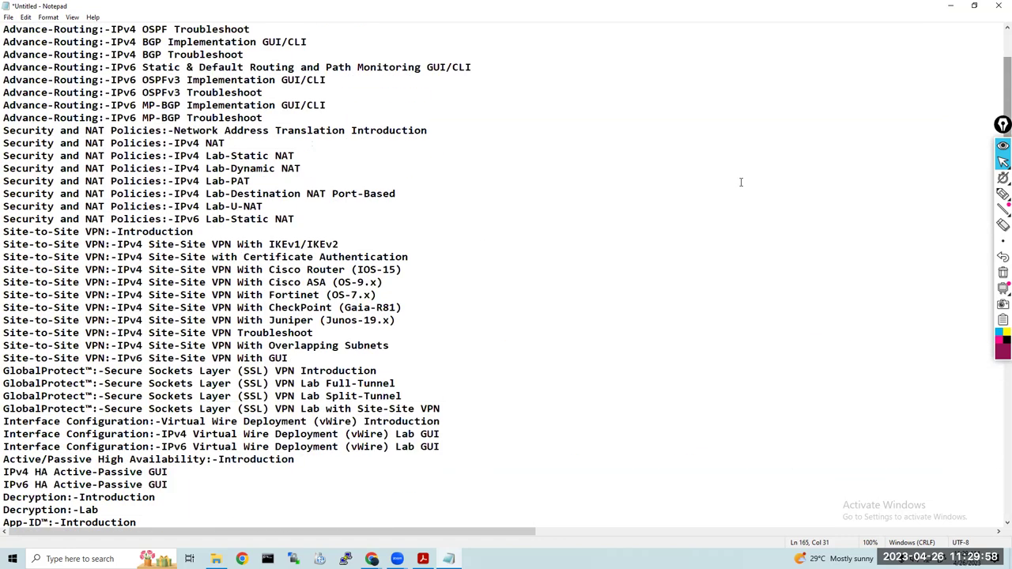
left_click_drag(1002, 70, 1002, 44)
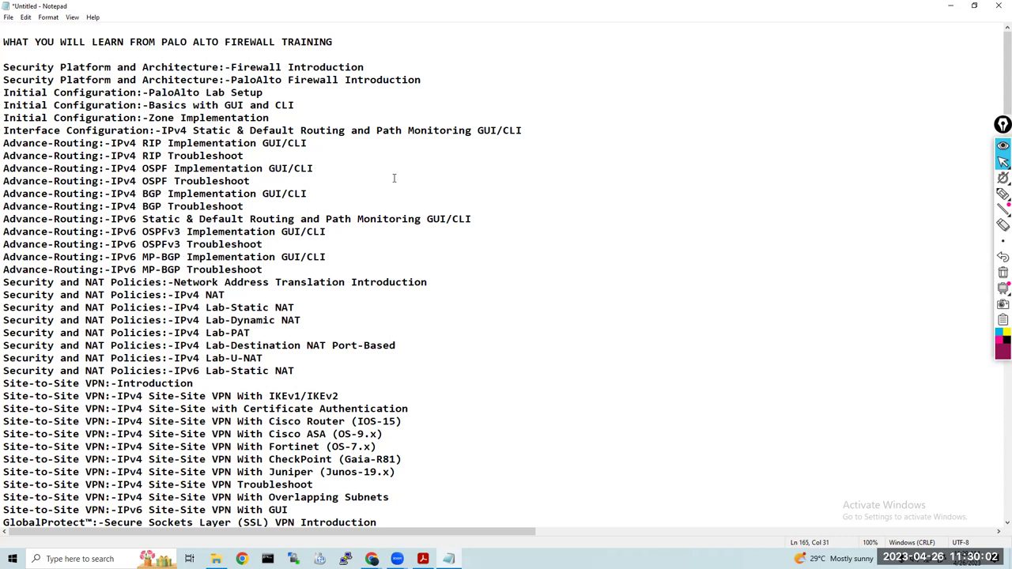
Save the topic list to the Desktop as 'Palo Alto syslubus'
key("ctrl+s")
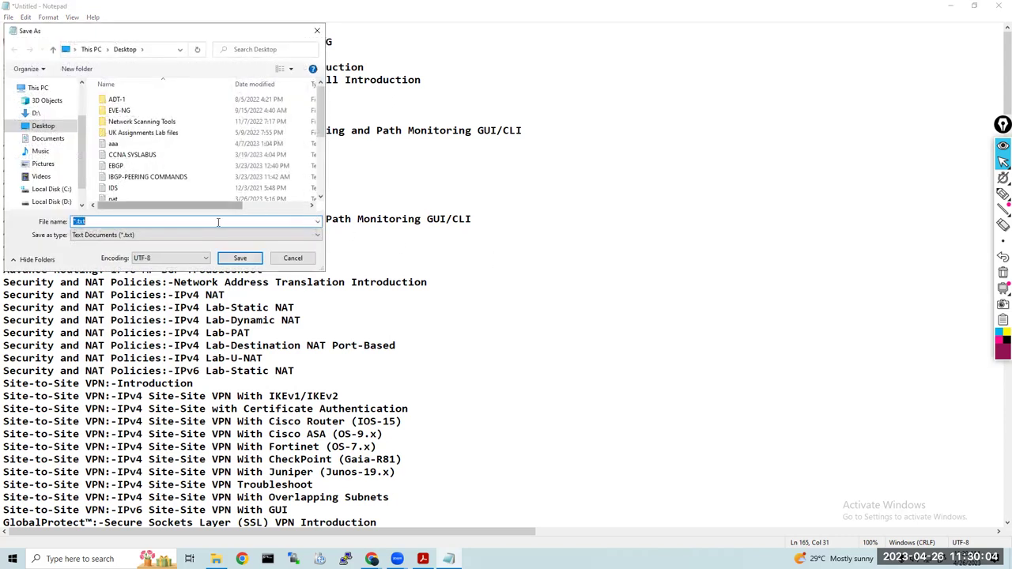
type("pal")
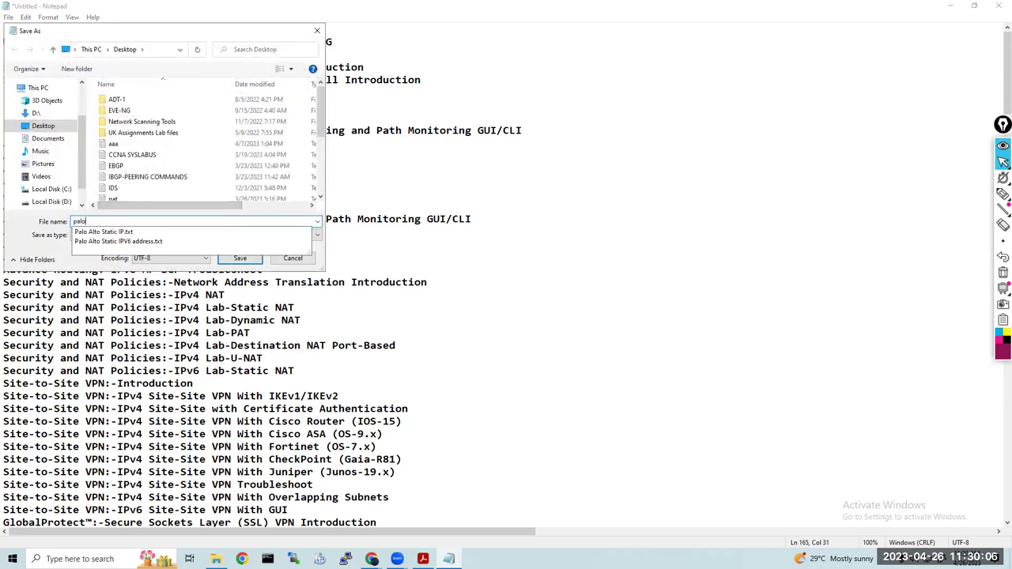
type("o")
key("Down")
key("BackSpace")
key("BackSpace")
key("BackSpace")
key("BackSpace")
key("BackSpace")
key("BackSpace")
key("BackSpace")
key("BackSpace")
key("BackSpace")
type("yslubus")
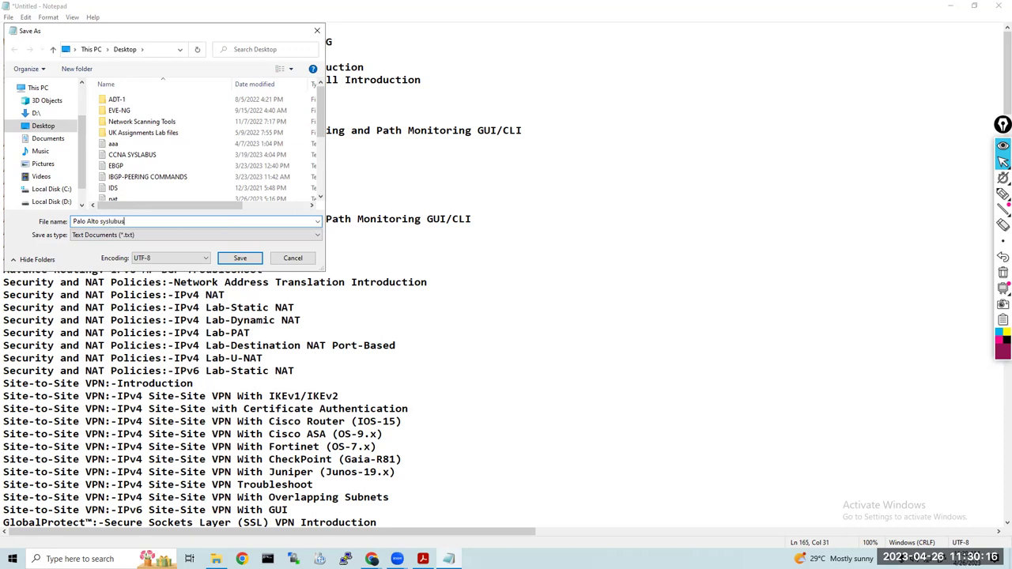
key("Return")
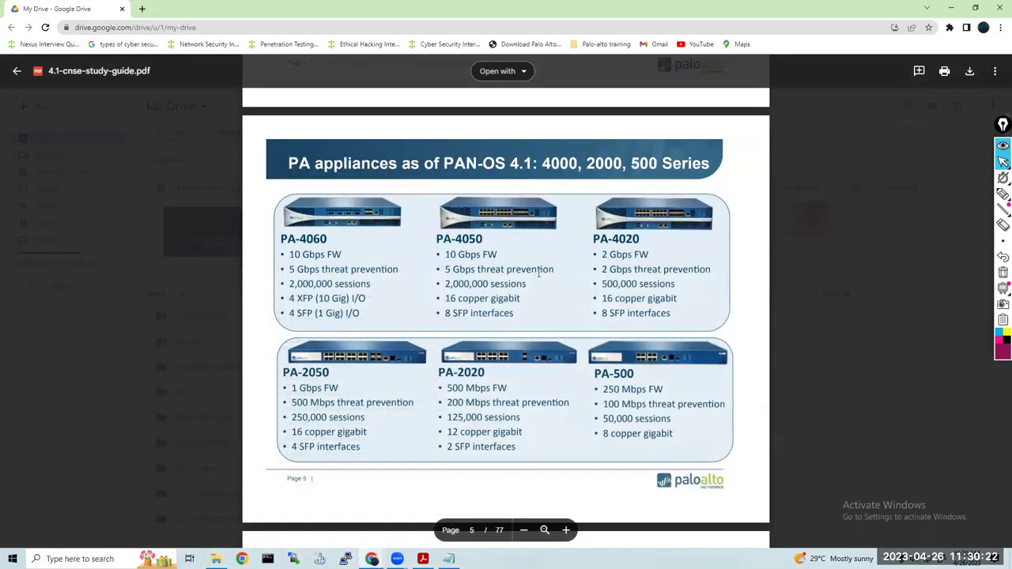
Page through the CNSE study guide pages 5–8 to the interface types, then show the desktop
scroll(539, 273, "down", 5)
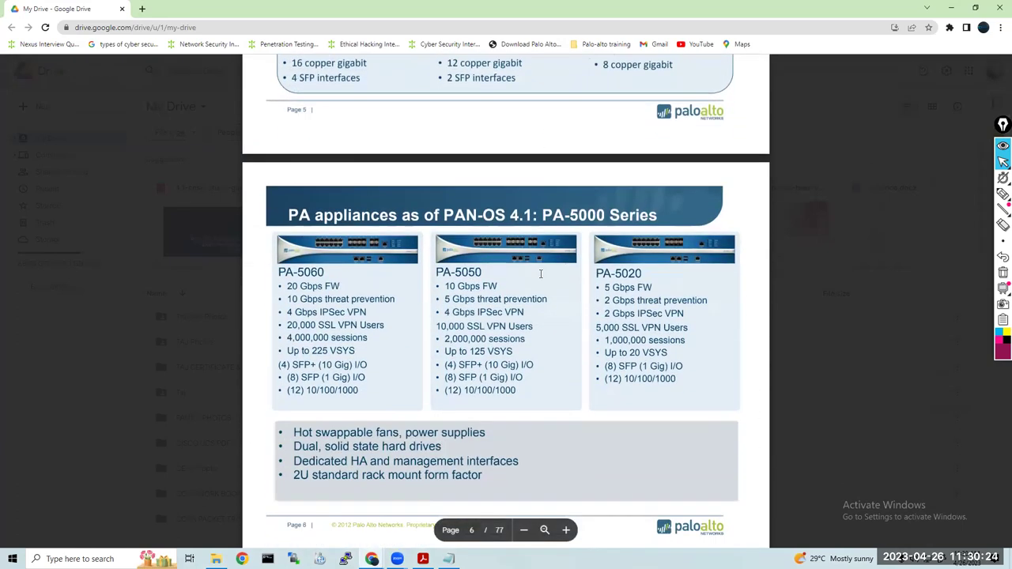
scroll(541, 274, "down", 4)
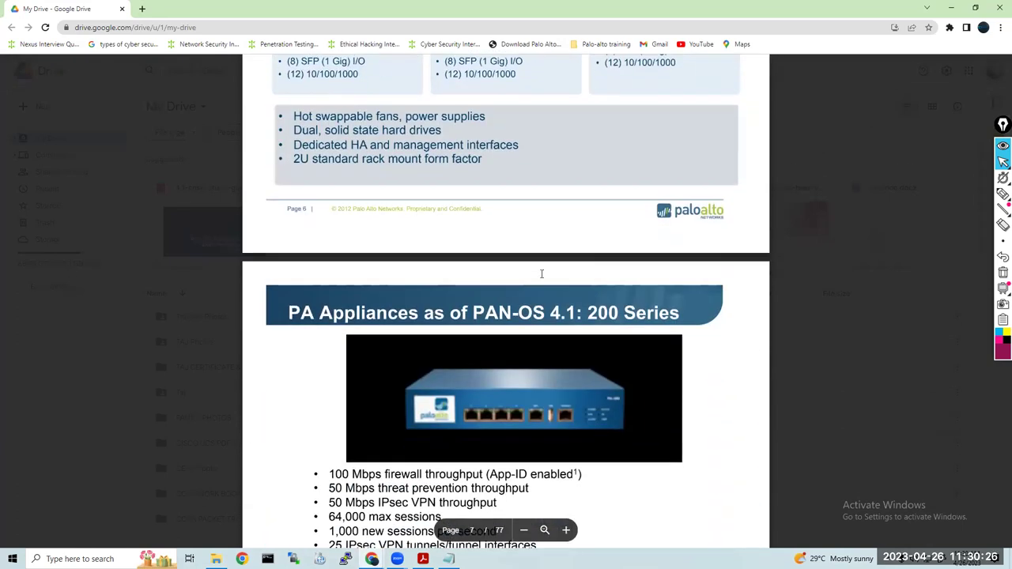
scroll(541, 273, "down", 2)
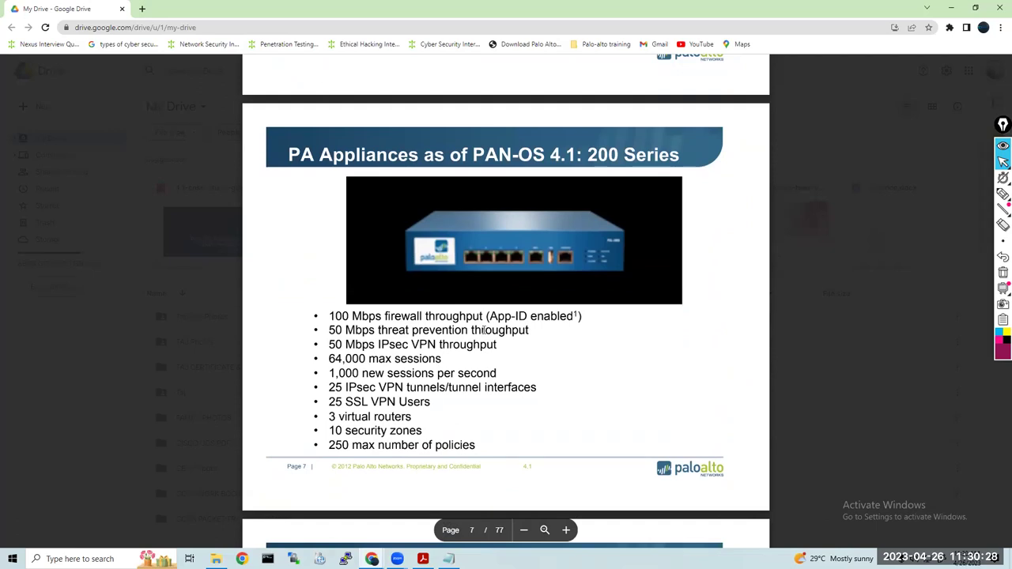
scroll(486, 330, "down", 7)
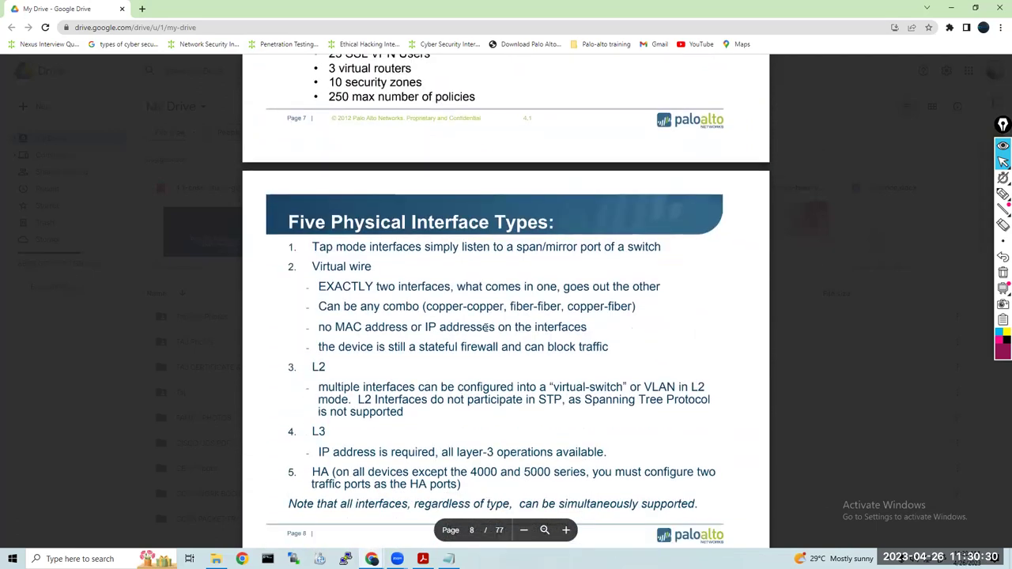
scroll(487, 328, "up", 5)
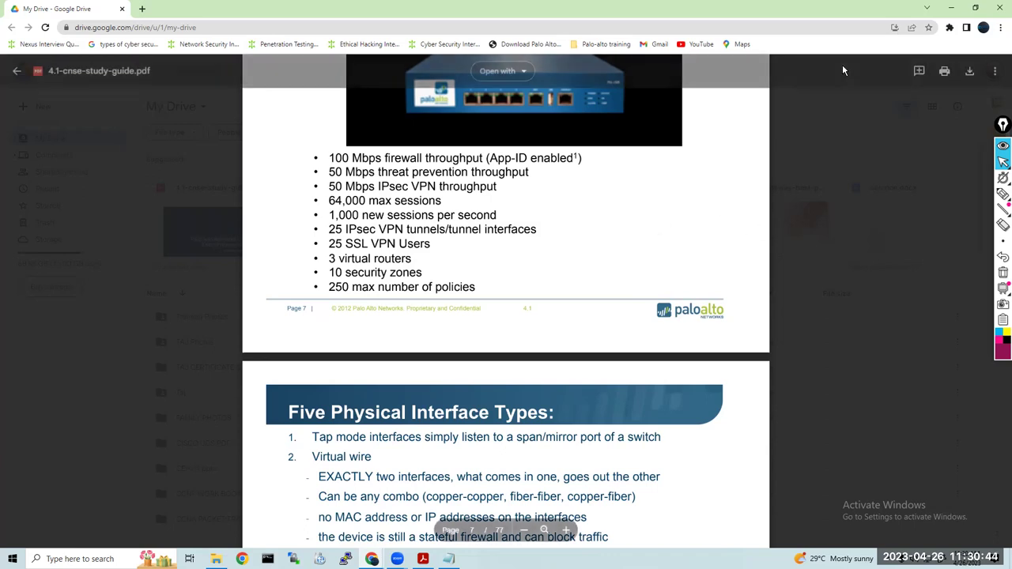
key("super+d")
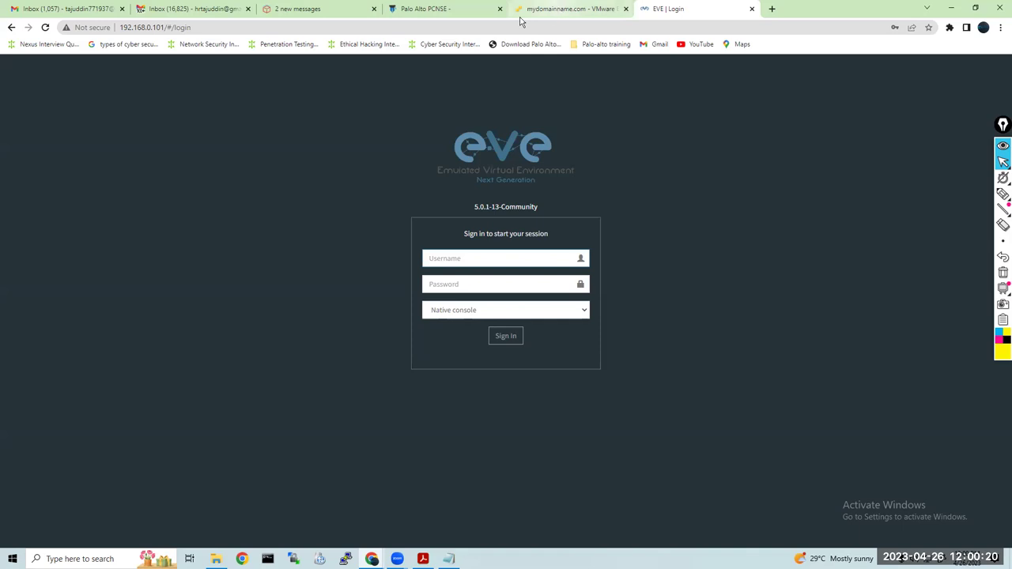
left_click(559, 10)
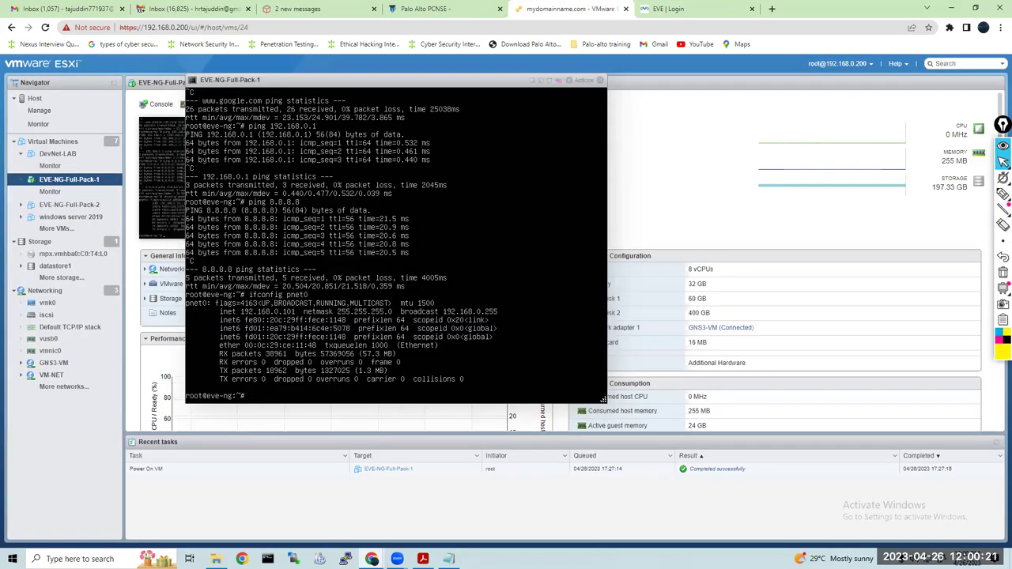
left_click(534, 82)
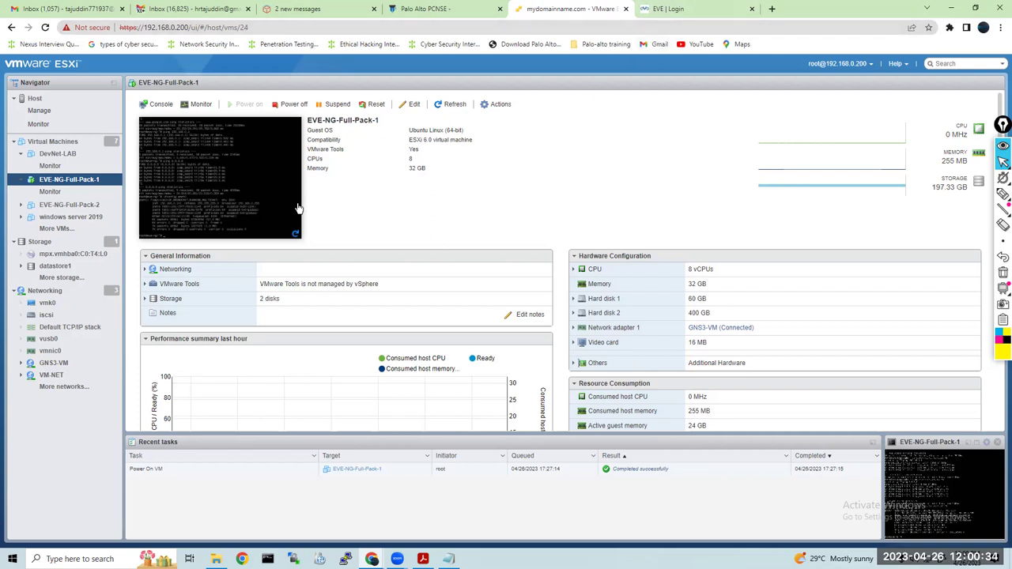
left_click(219, 204)
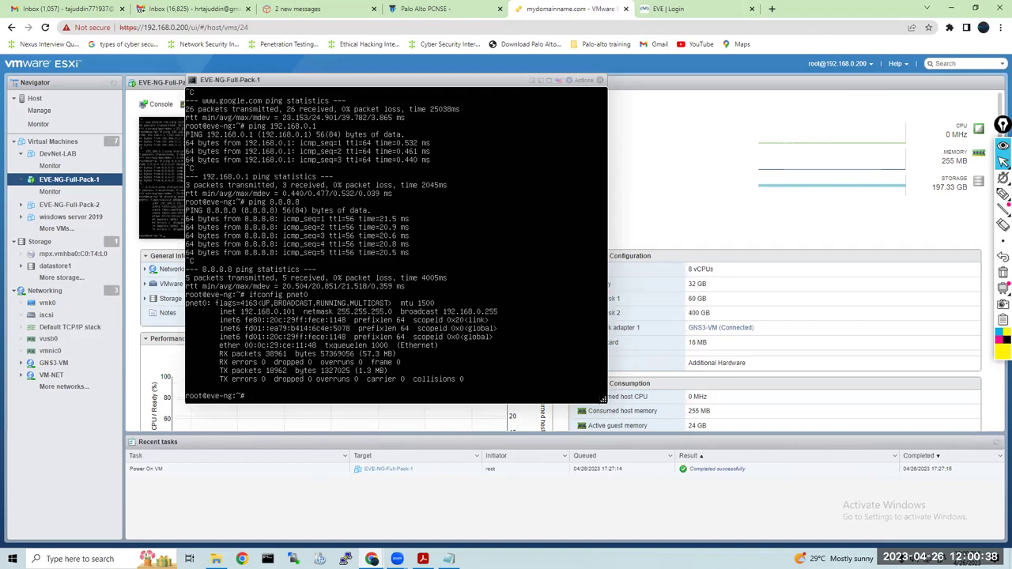
mouse_move(998, 175)
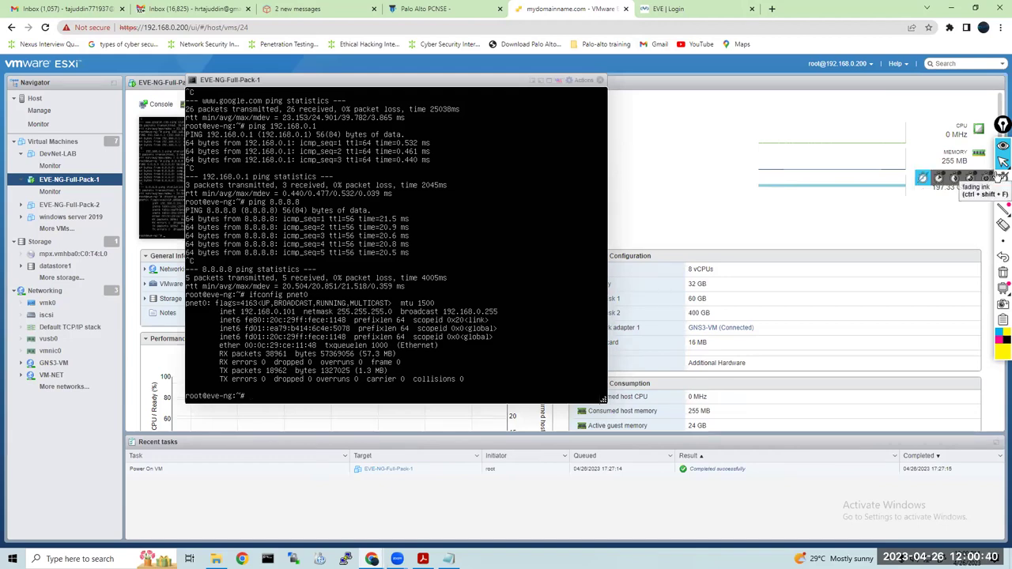
Sign in to EVE-NG with the saved credentials using the Native console
left_click(702, 9)
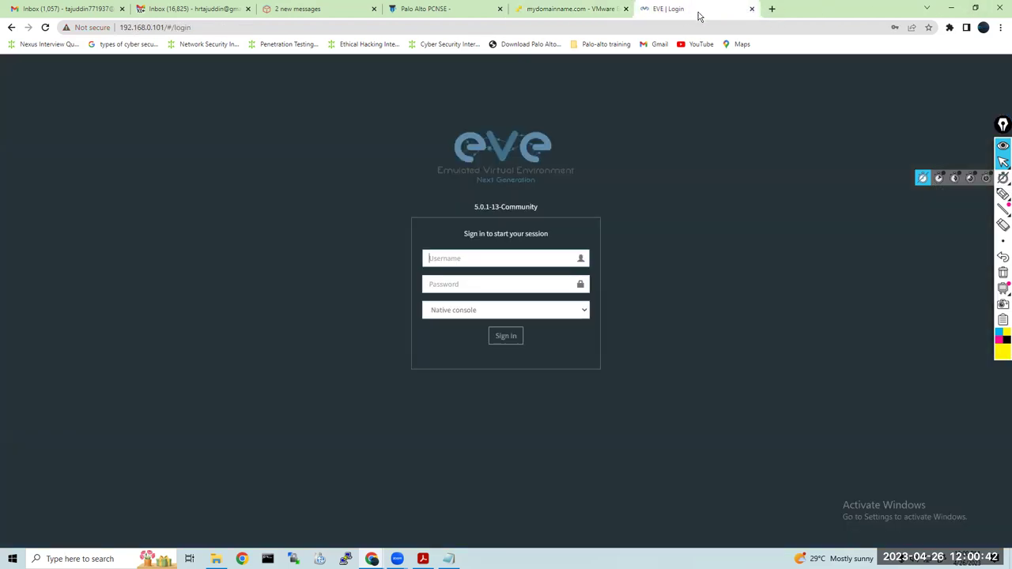
left_click(451, 258)
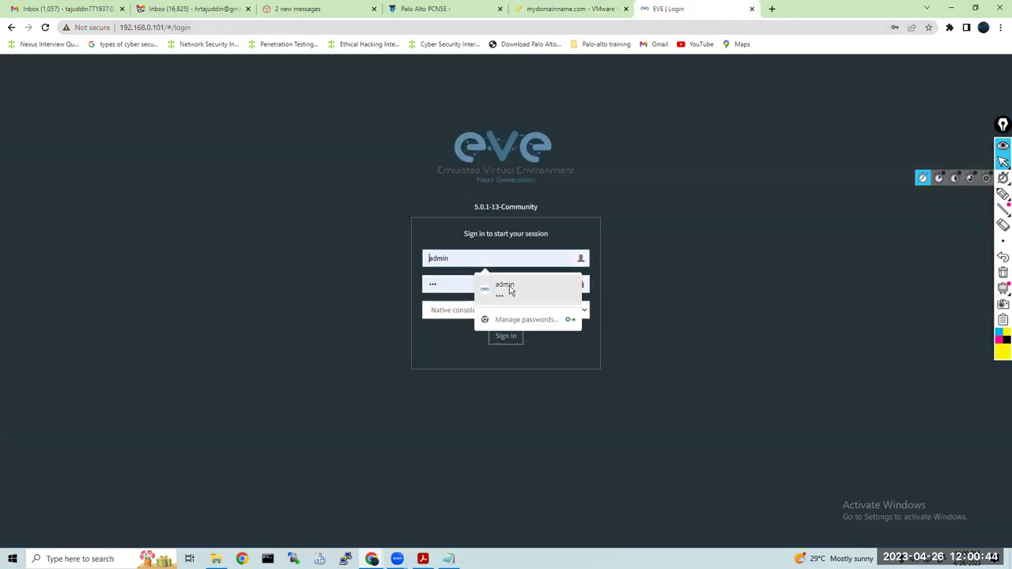
left_click(511, 285)
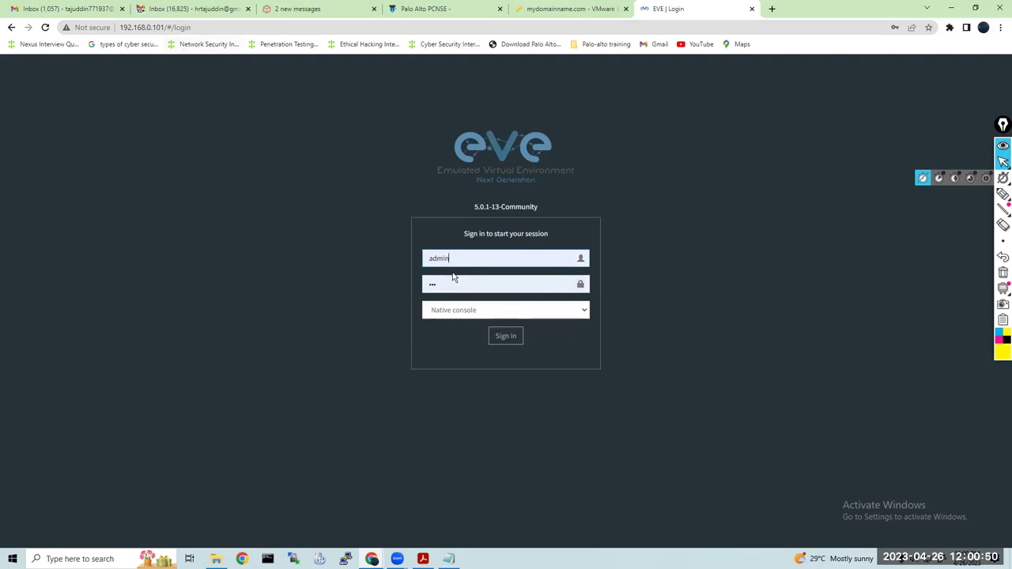
left_click(512, 317)
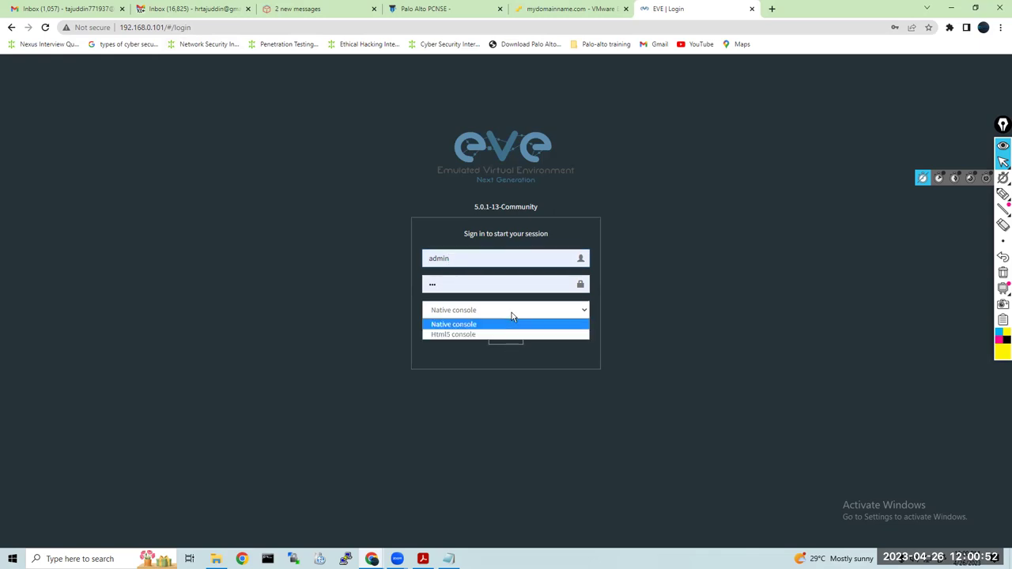
left_click(501, 324)
left_click(504, 336)
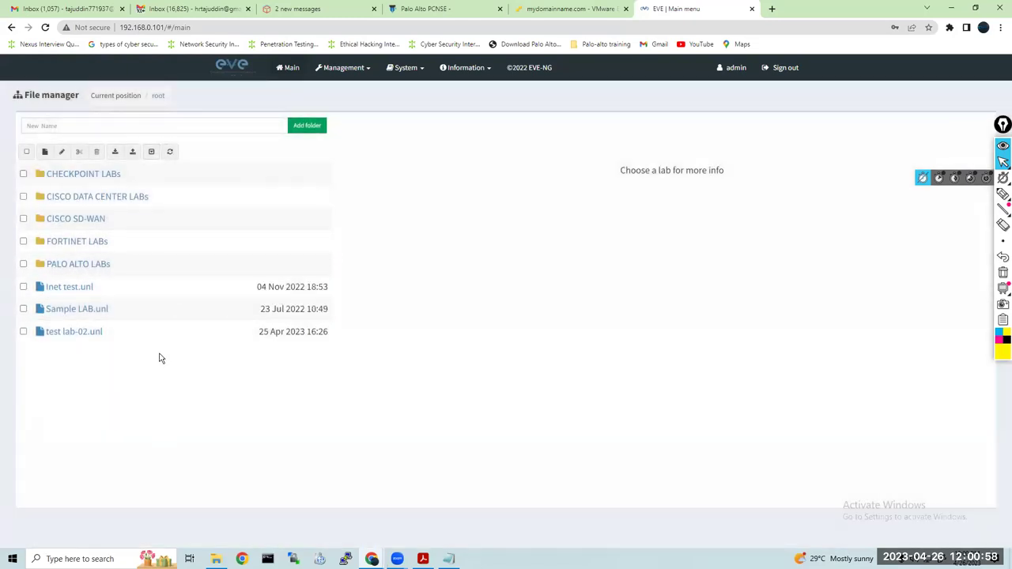
Create the folder 'PALO ALTO BATCH 1 2023' inside PALO ALTO LABs and open it
left_click(84, 266)
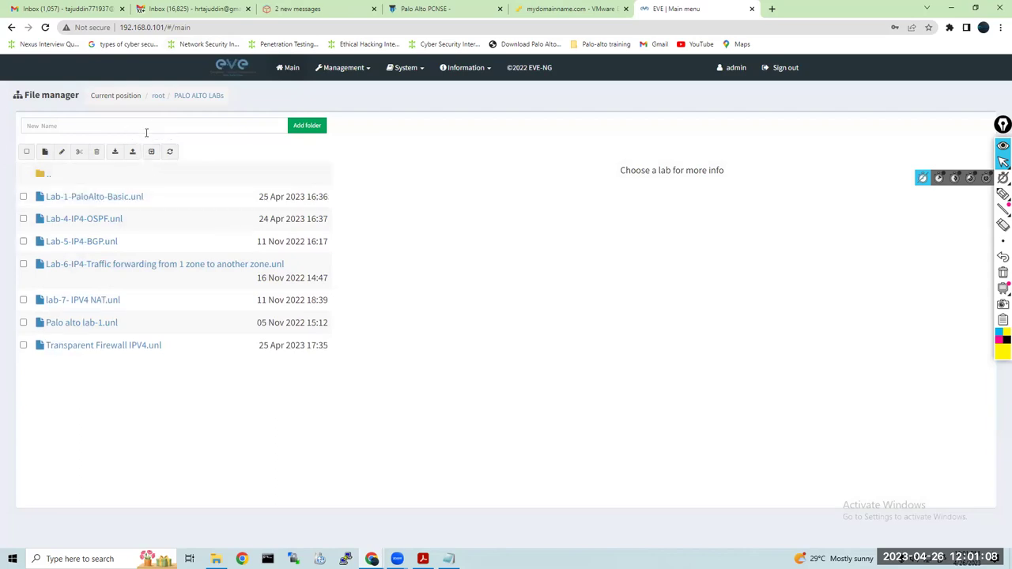
left_click(157, 96)
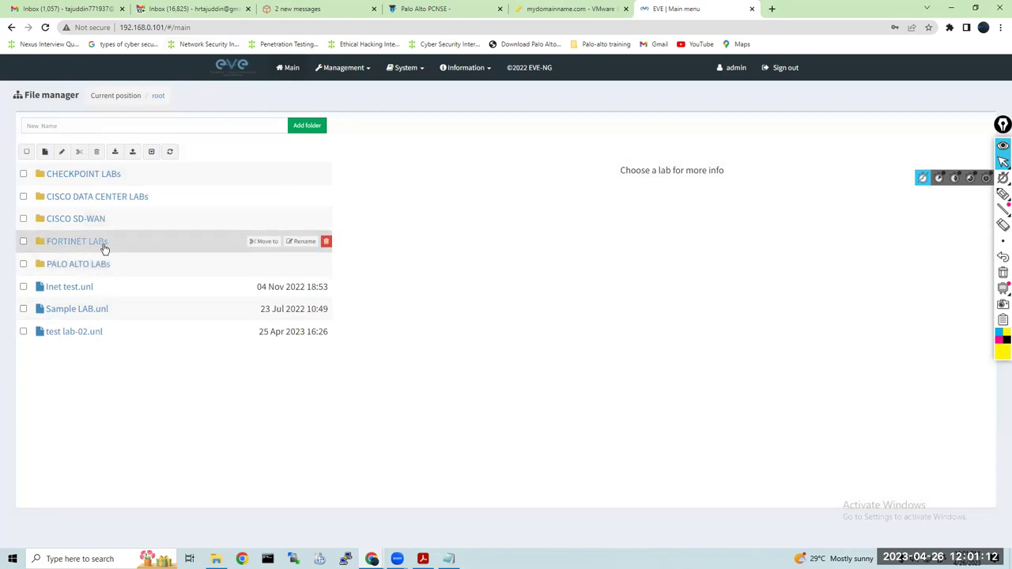
left_click(74, 265)
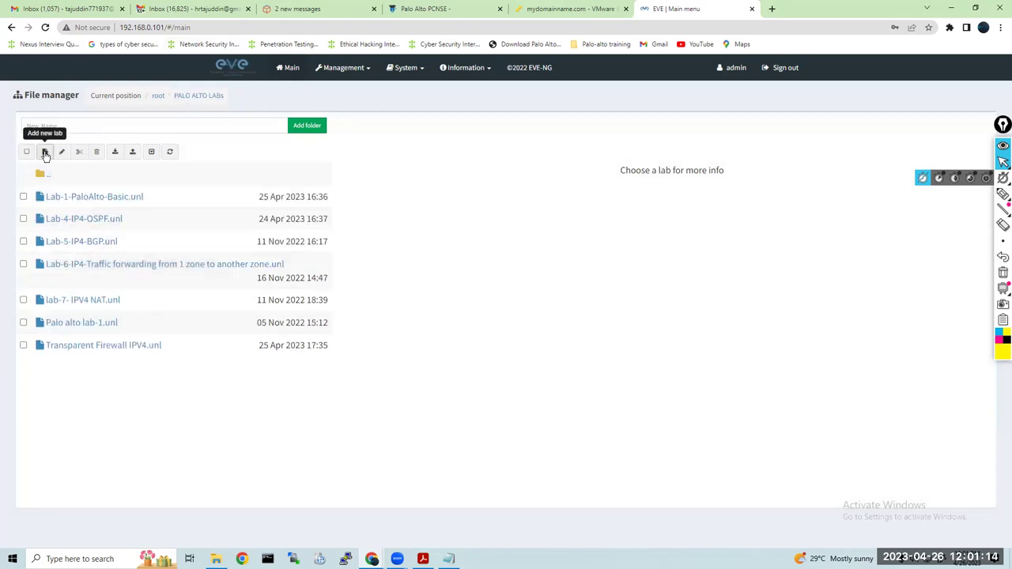
left_click(160, 124)
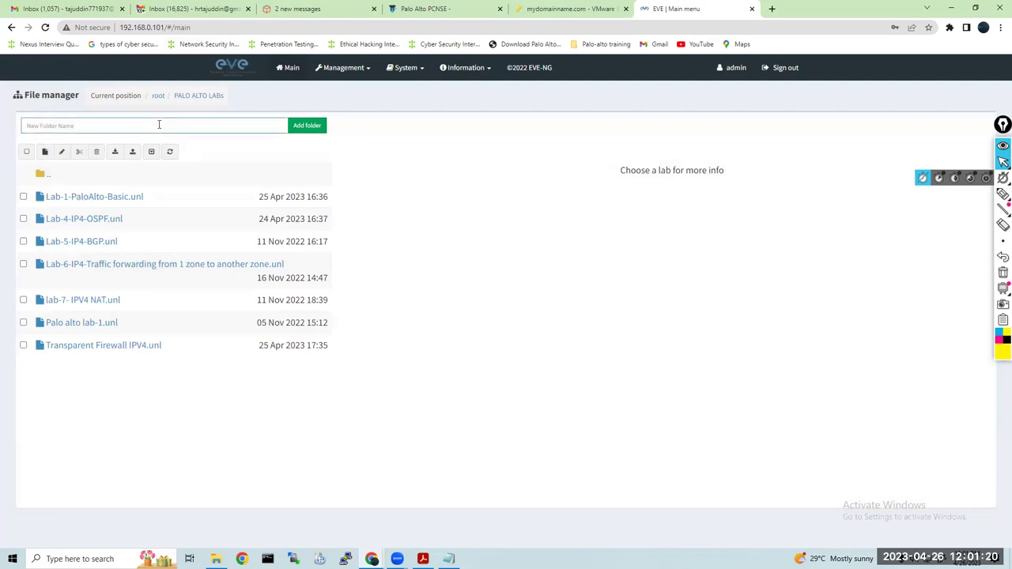
type("s")
key("BackSpace")
key("BackSpace")
type("pa")
key("BackSpace")
key("BackSpace")
key("BackSpace")
key("BackSpace")
type("PALO ALTO BATCH 1")
left_click(307, 126)
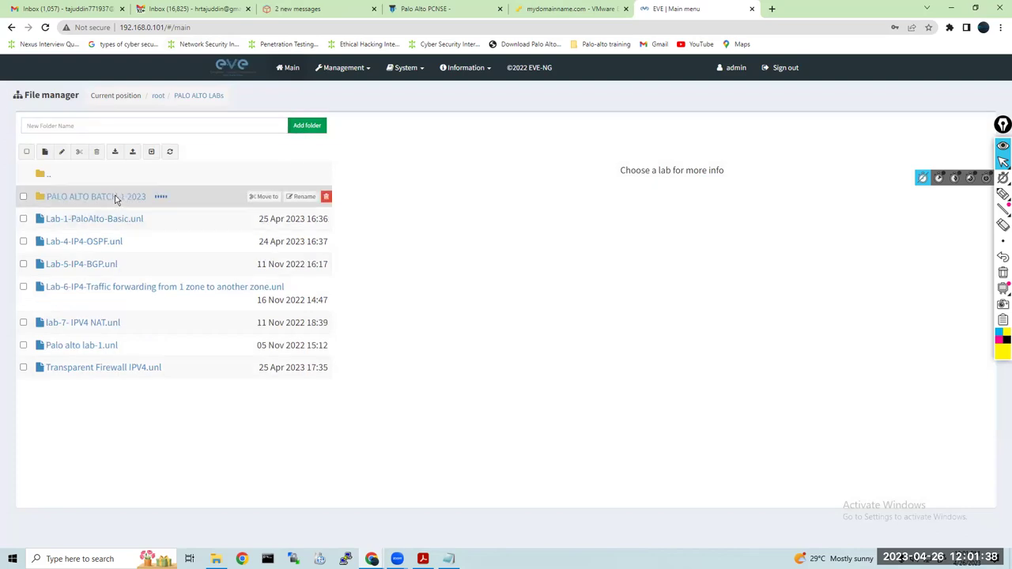
left_click(118, 197)
Create the lab 'Palo alto lab-1' in the batch folder and switch the canvas to dark mode
left_click(44, 151)
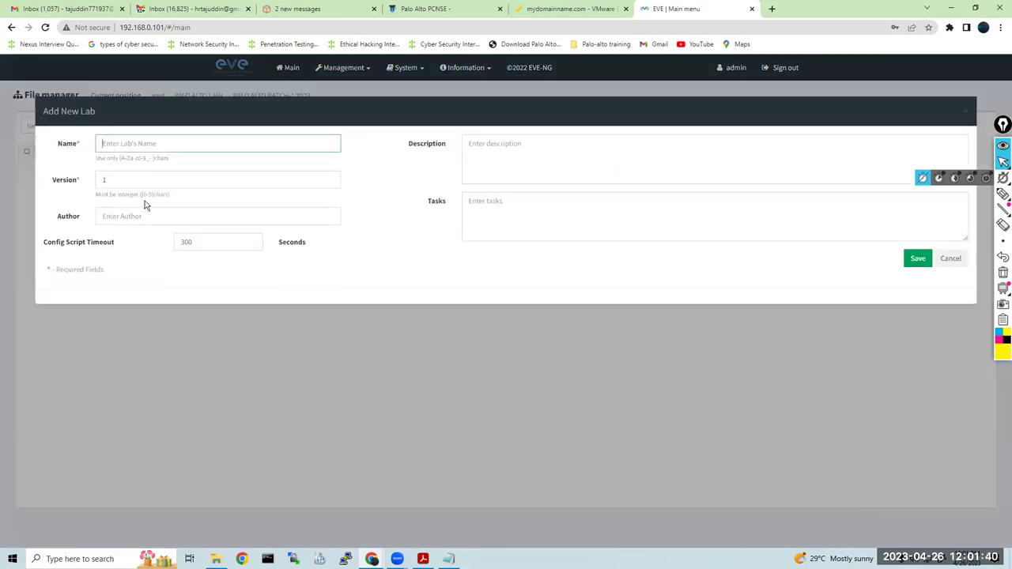
left_click(141, 144)
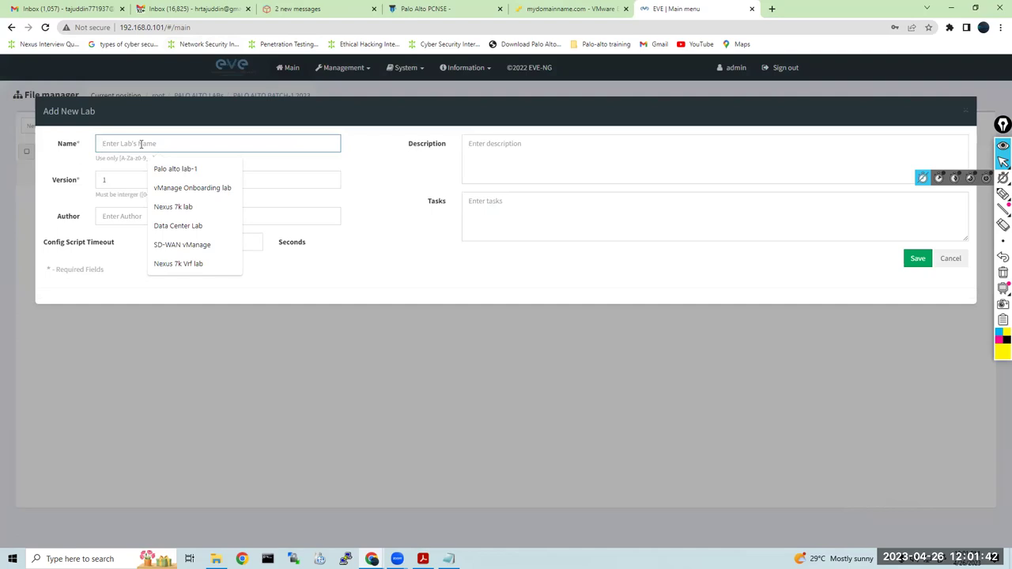
left_click(178, 169)
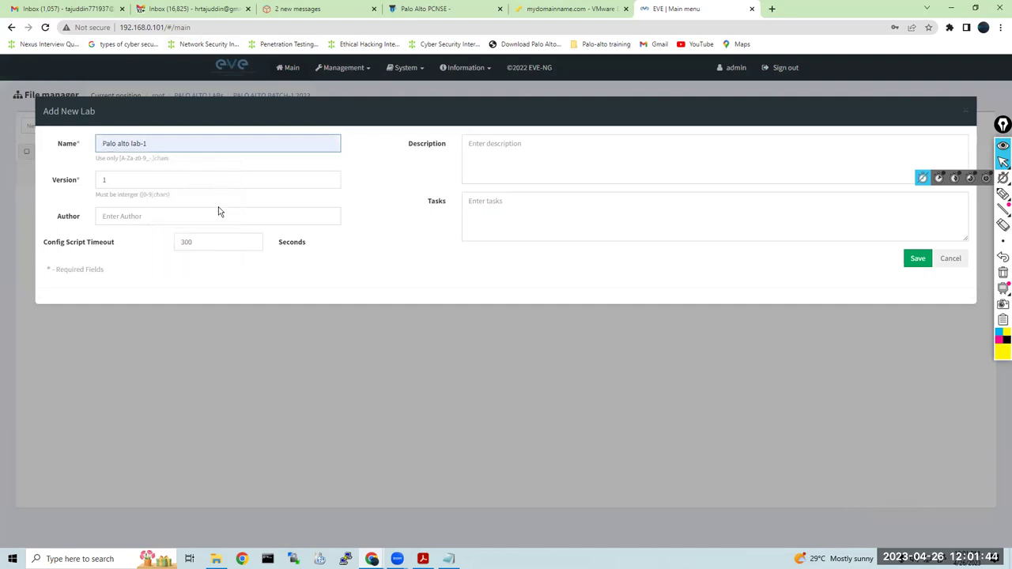
left_click(921, 259)
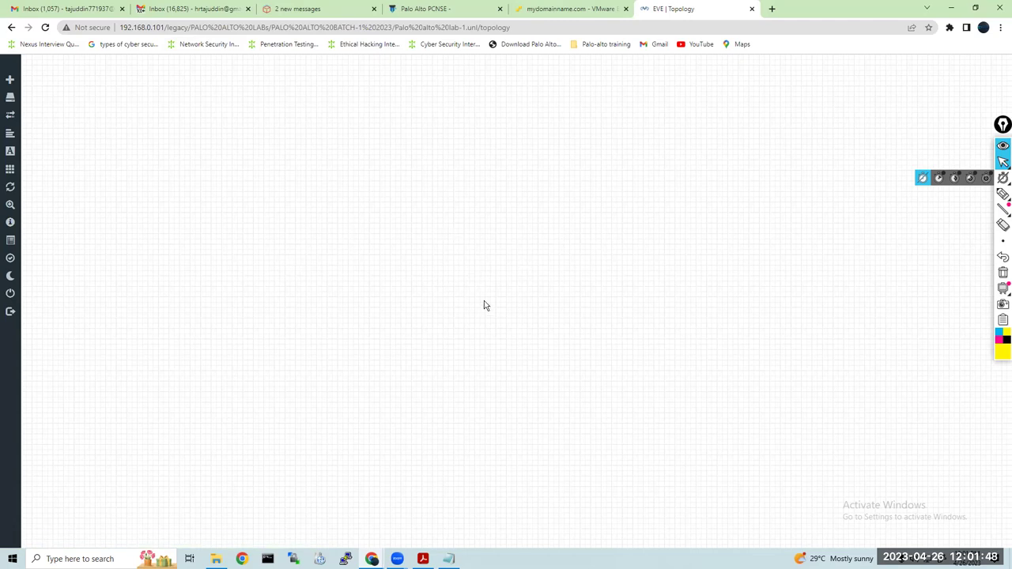
mouse_move(14, 294)
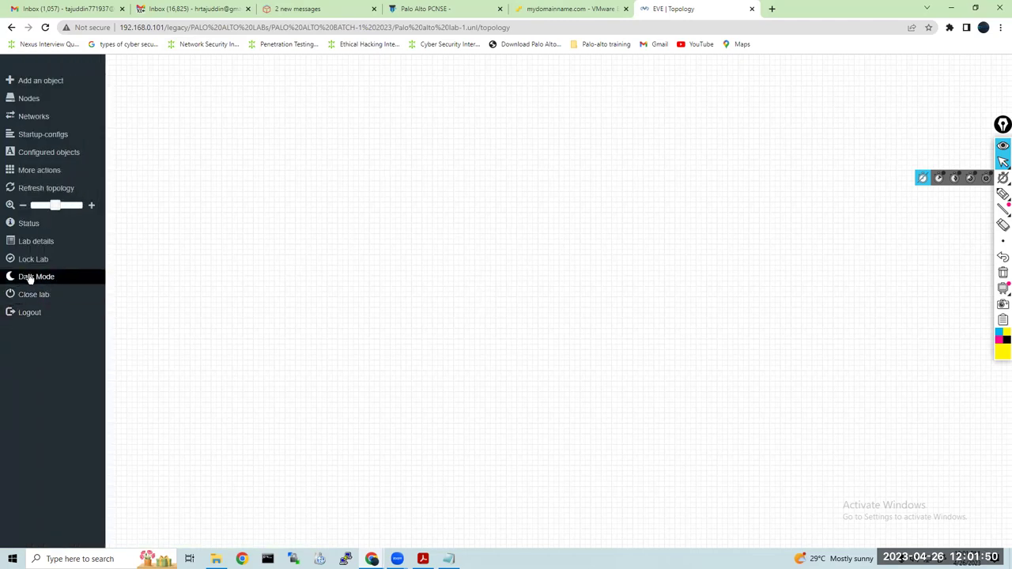
left_click(30, 278)
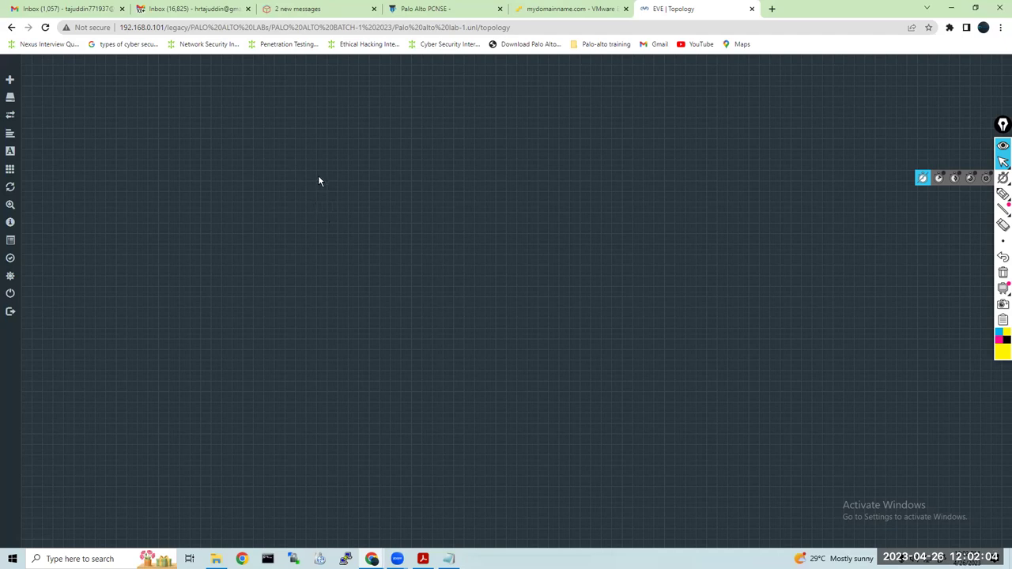
Start a new node, browse the Cisco templates, then abandon the form
right_click(337, 139)
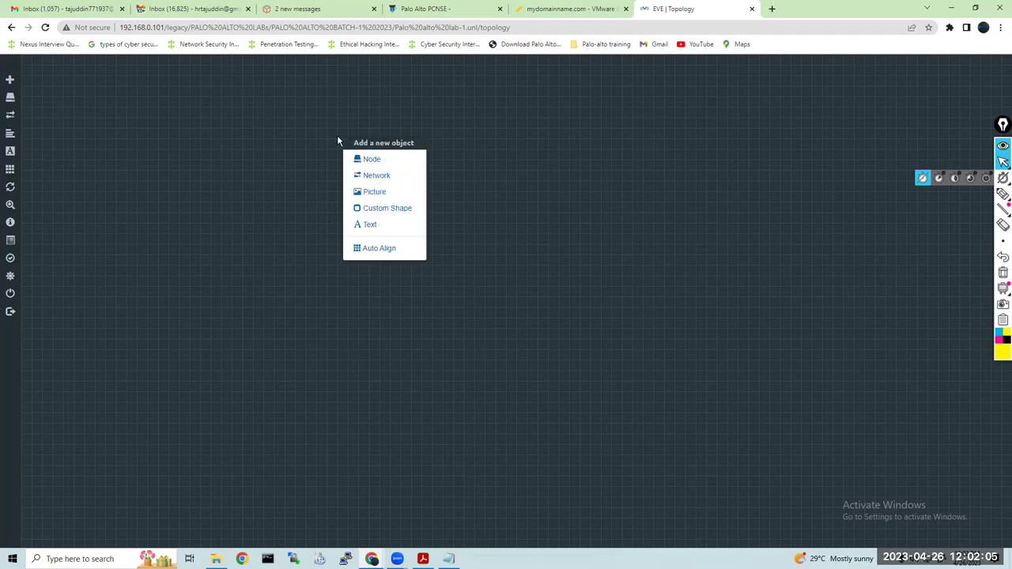
left_click(388, 162)
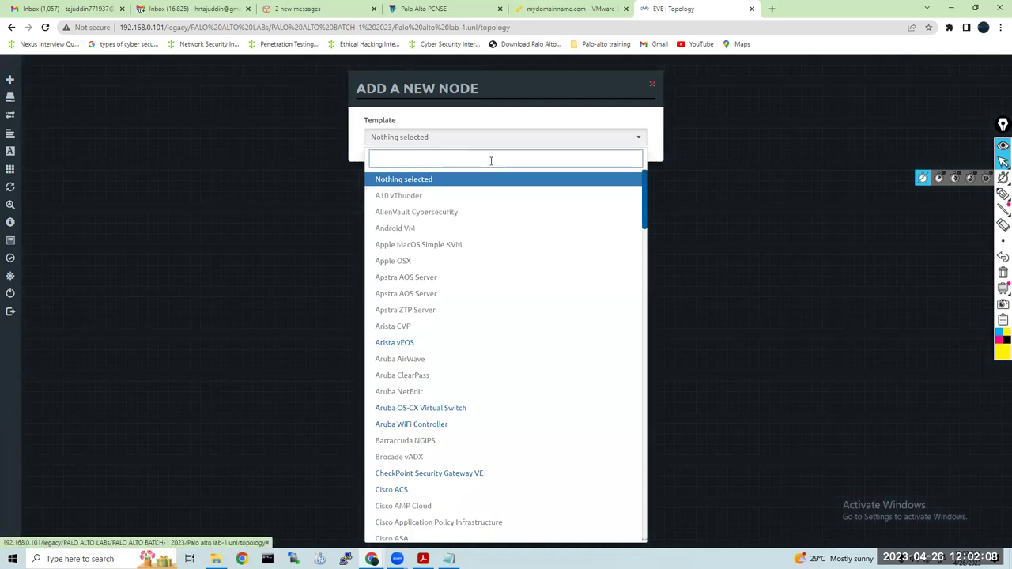
type("CISCO")
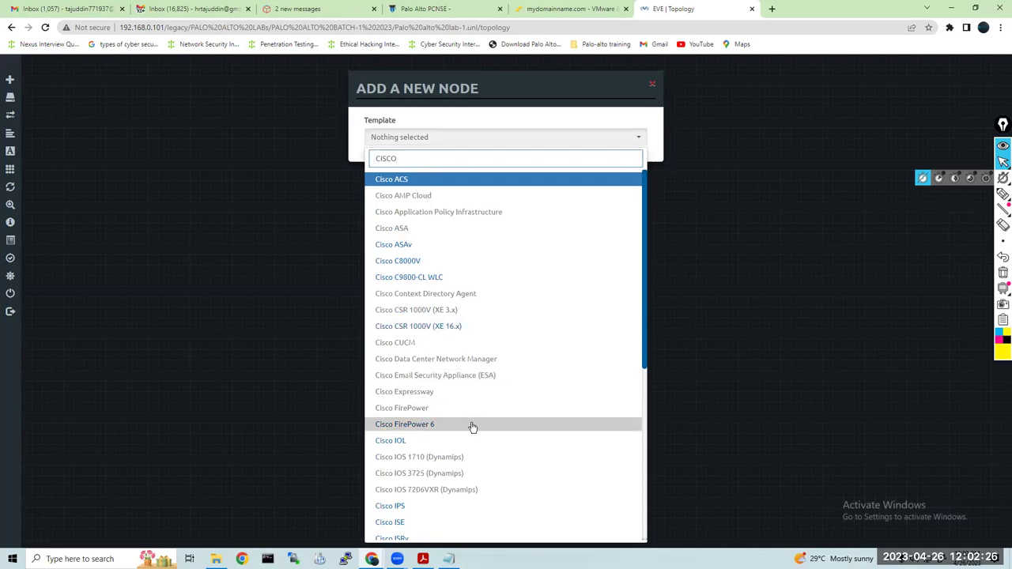
scroll(472, 427, "down", 3)
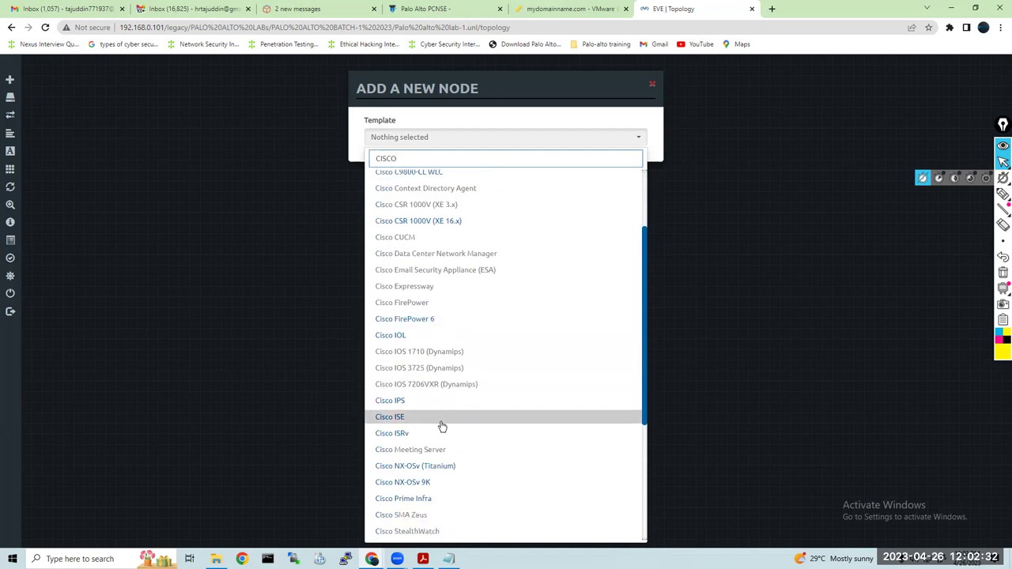
scroll(453, 430, "down", 3)
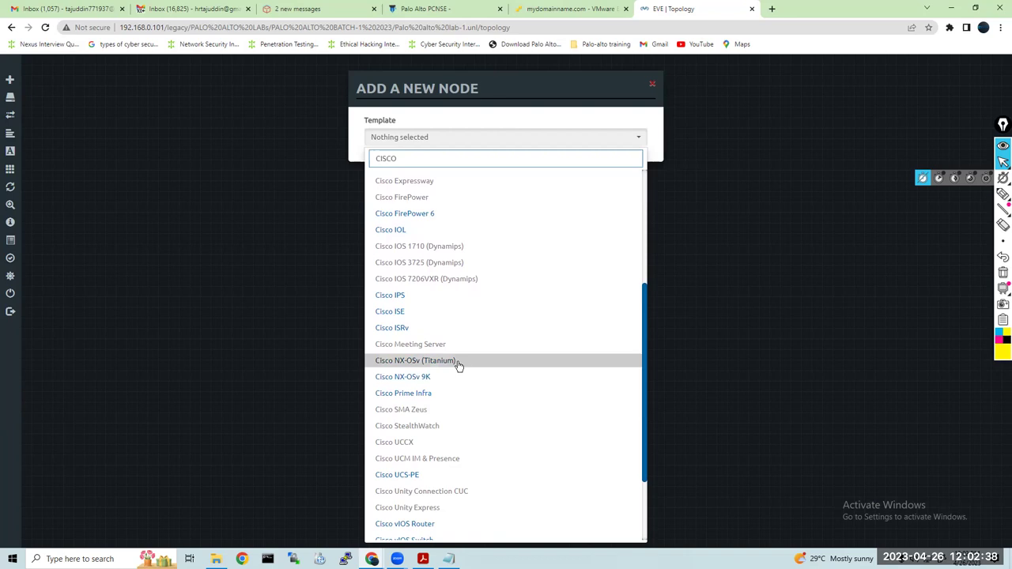
scroll(459, 365, "down", 3)
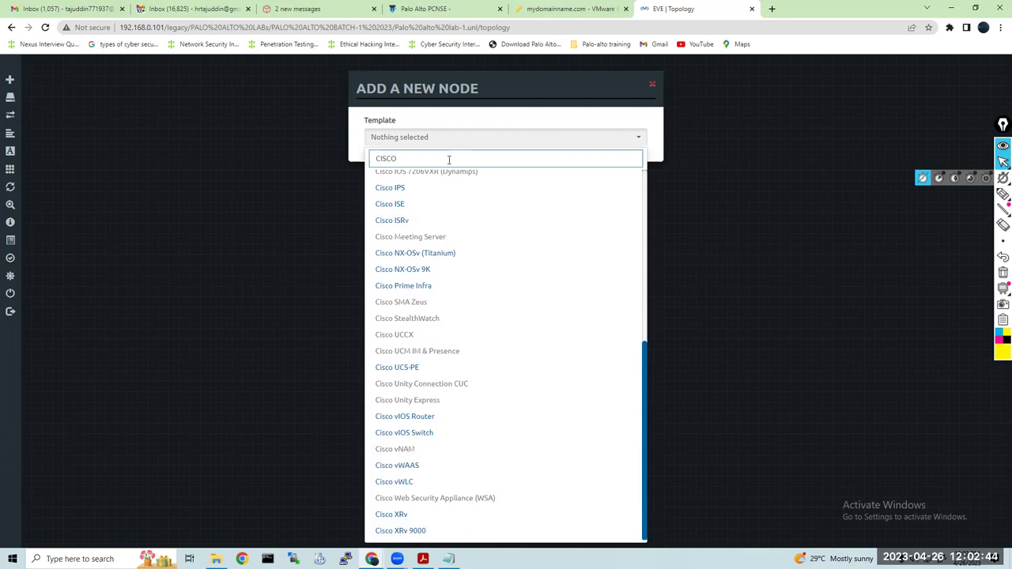
left_click(364, 162)
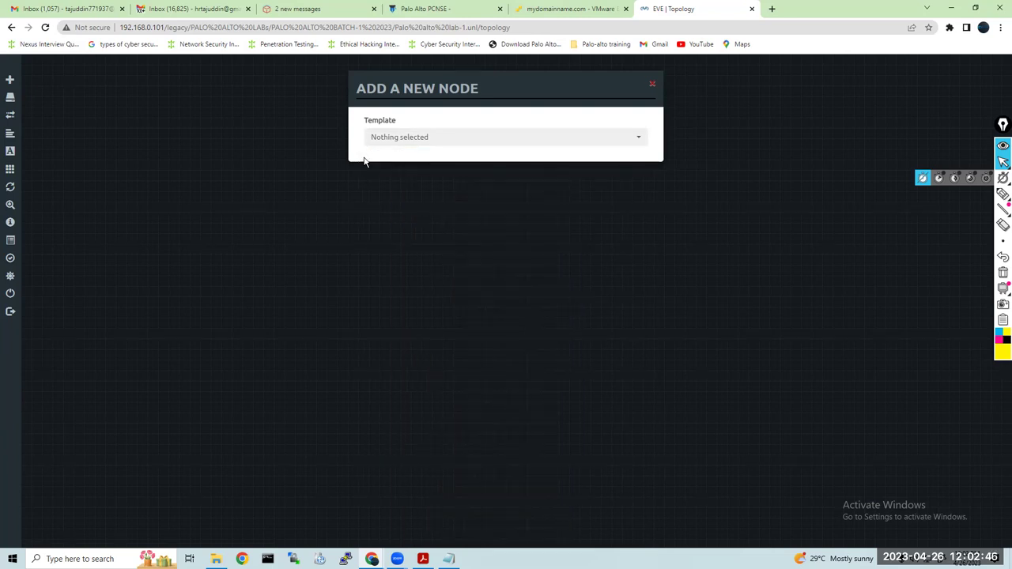
left_click(653, 87)
Add a new node, searching 'palo' and picking the Palo Alto template
right_click(418, 103)
left_click(468, 128)
type("pa")
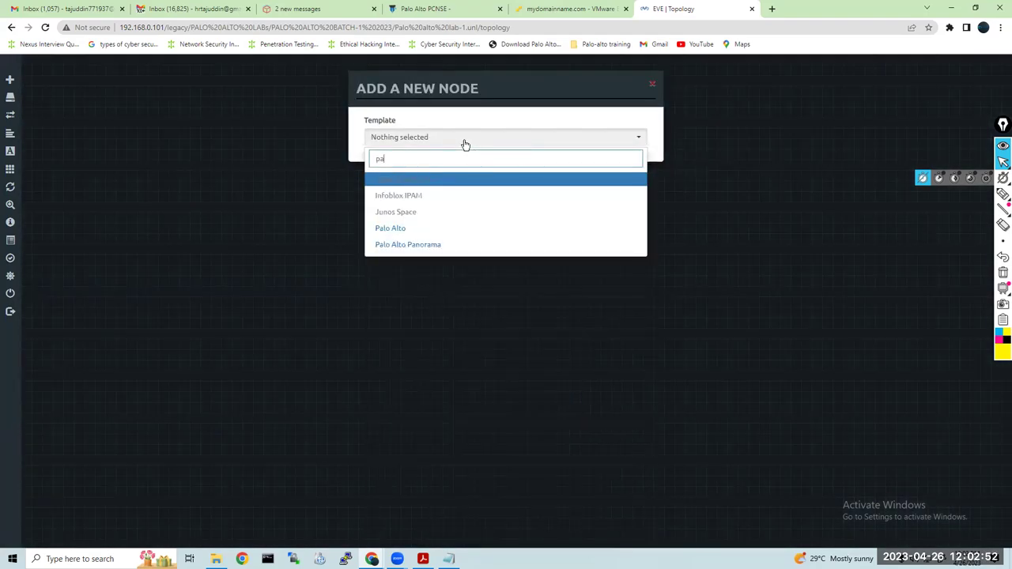
type("lo")
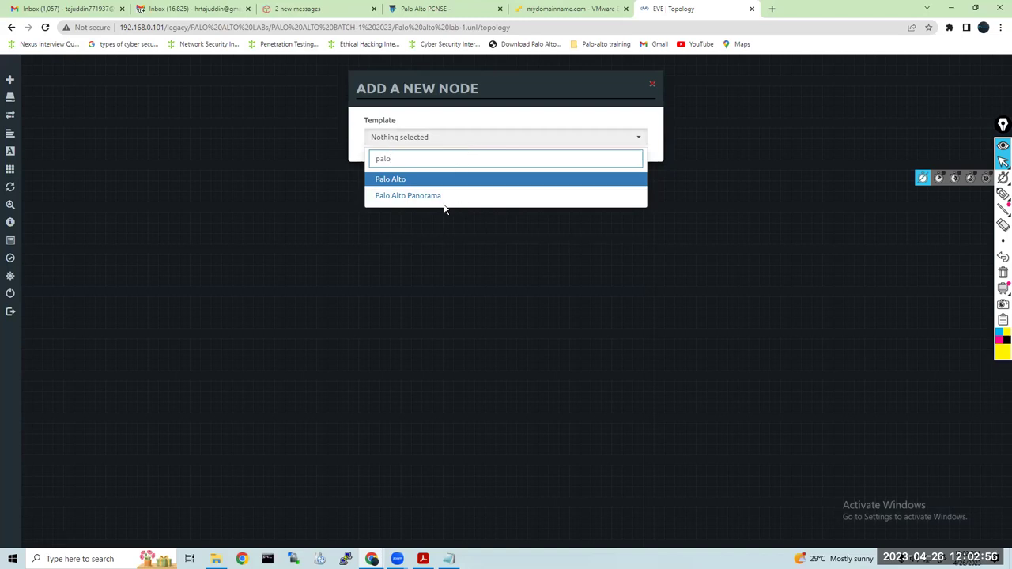
left_click(437, 180)
Choose the paloalto-10.1.0 image and keep the PaloAlto.png icon
left_click(543, 187)
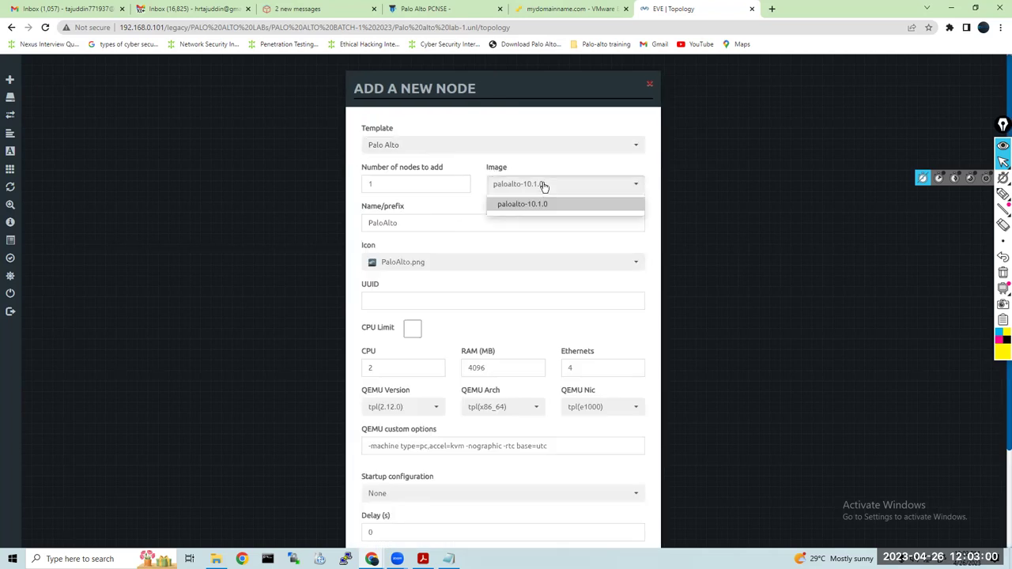
left_click(544, 207)
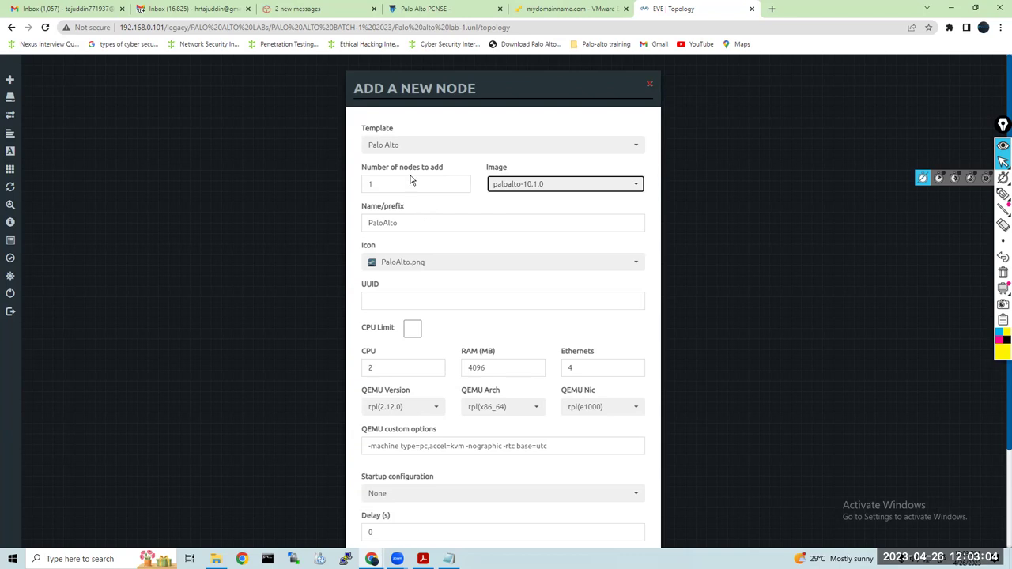
left_click(405, 263)
scroll(459, 299, "up", 1)
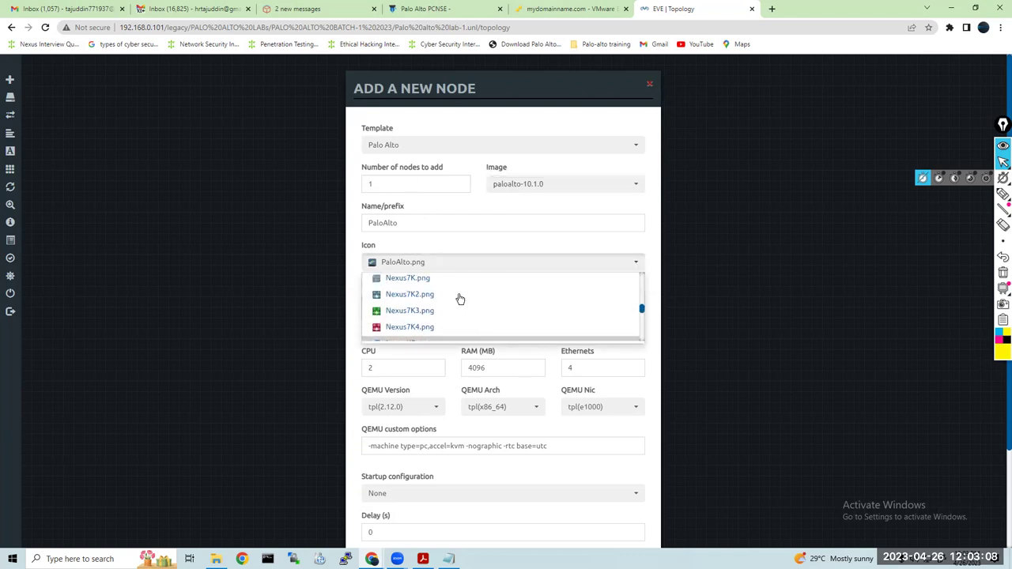
scroll(460, 298, "up", 8)
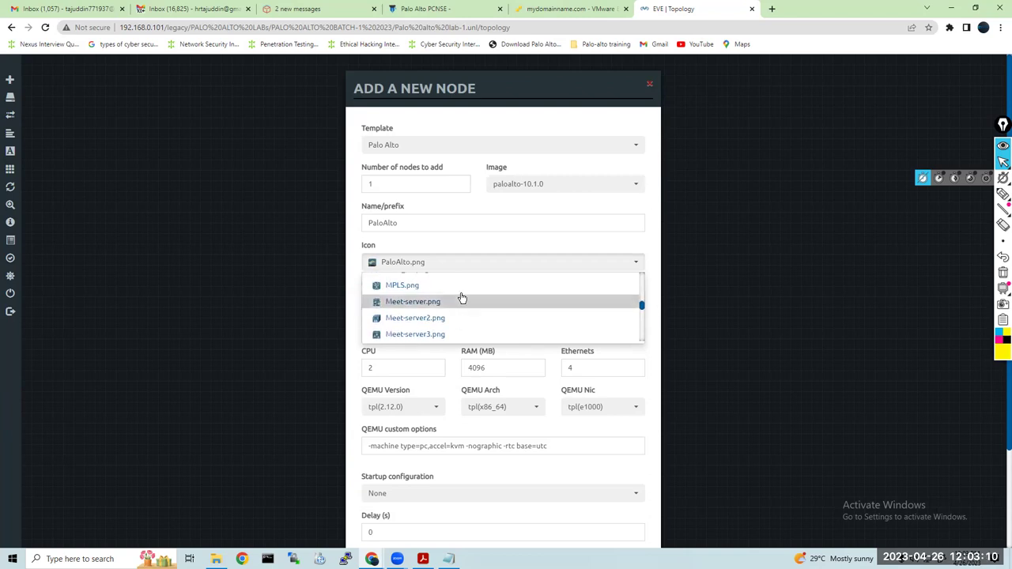
scroll(463, 296, "down", 2)
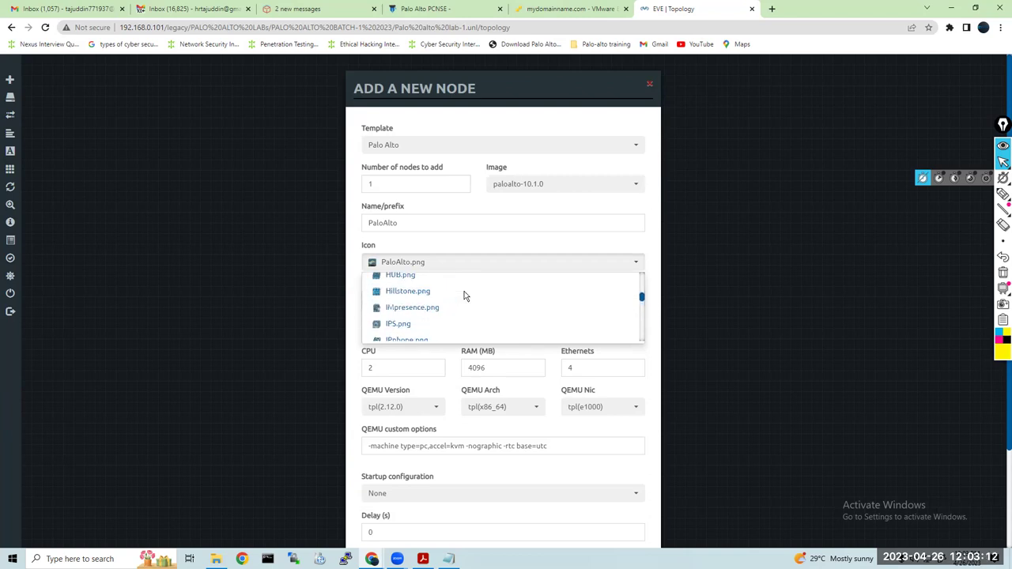
scroll(466, 295, "down", 3)
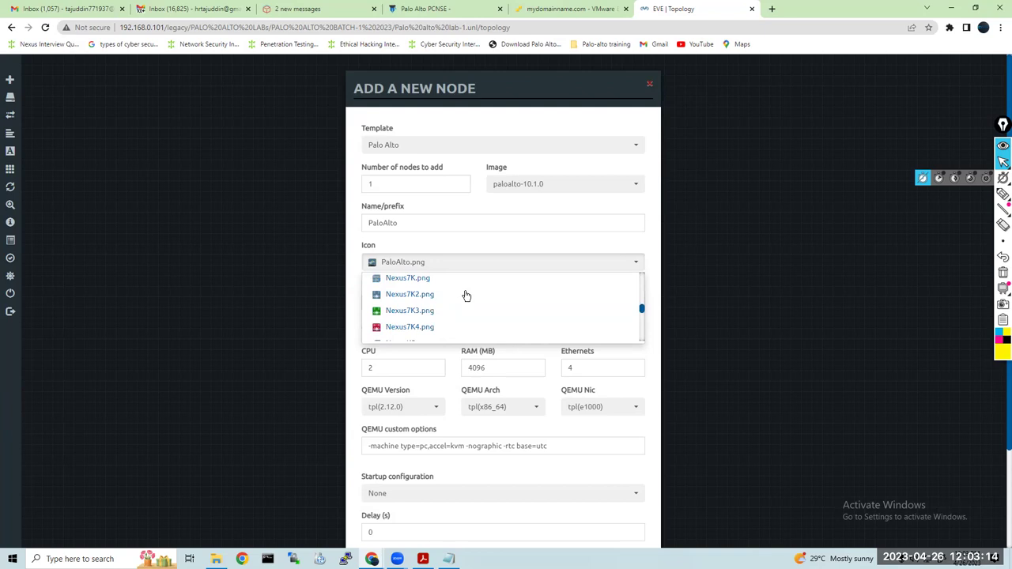
scroll(467, 296, "down", 2)
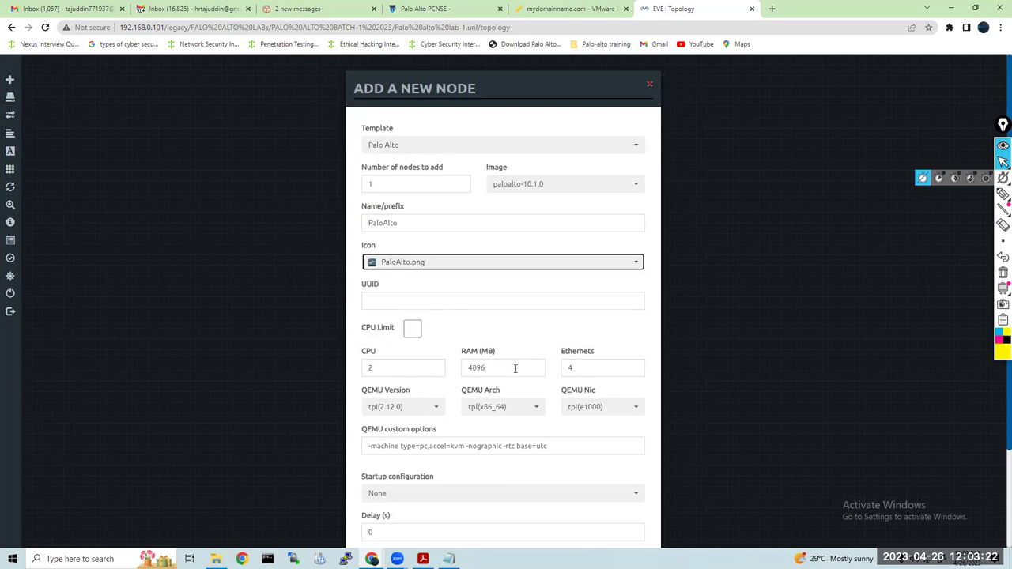
left_click(413, 367)
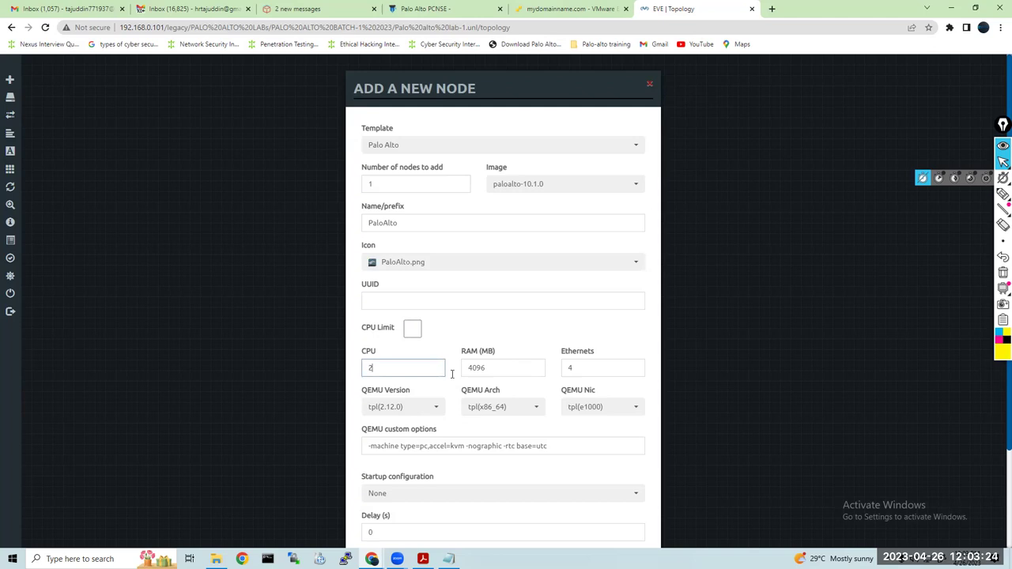
Set RAM to 16200 MB, CPUs to 4, and keep the vnc console
left_click(514, 367)
key("ctrl+a")
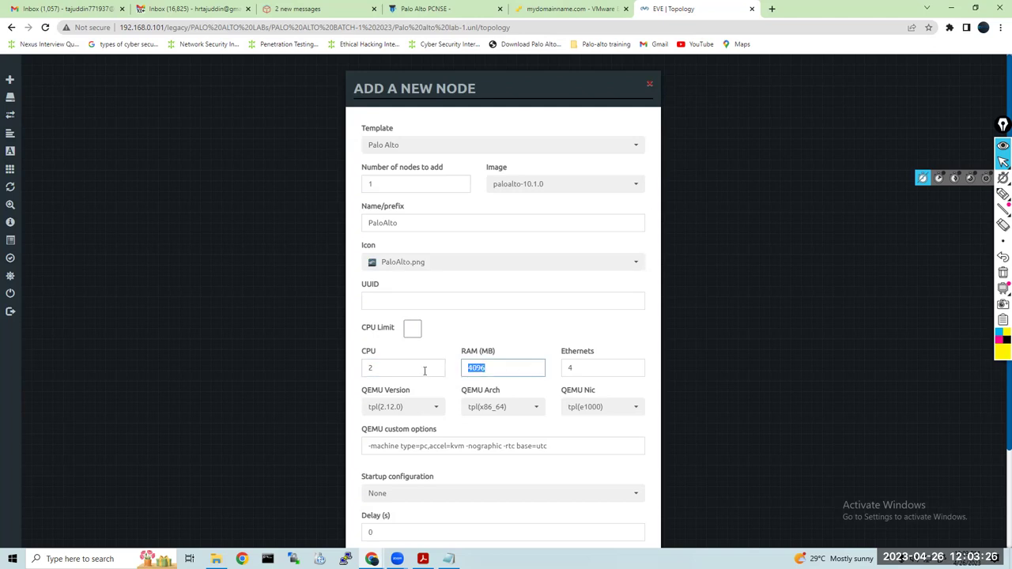
type("16200")
left_click(508, 393)
left_click(378, 367)
key("ctrl+a")
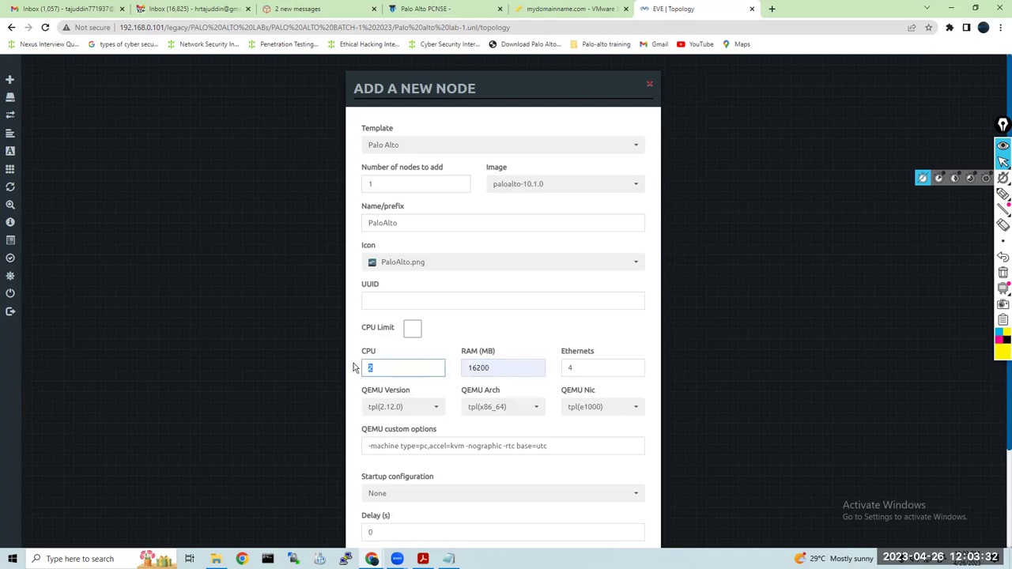
type("4")
scroll(519, 429, "down", 2)
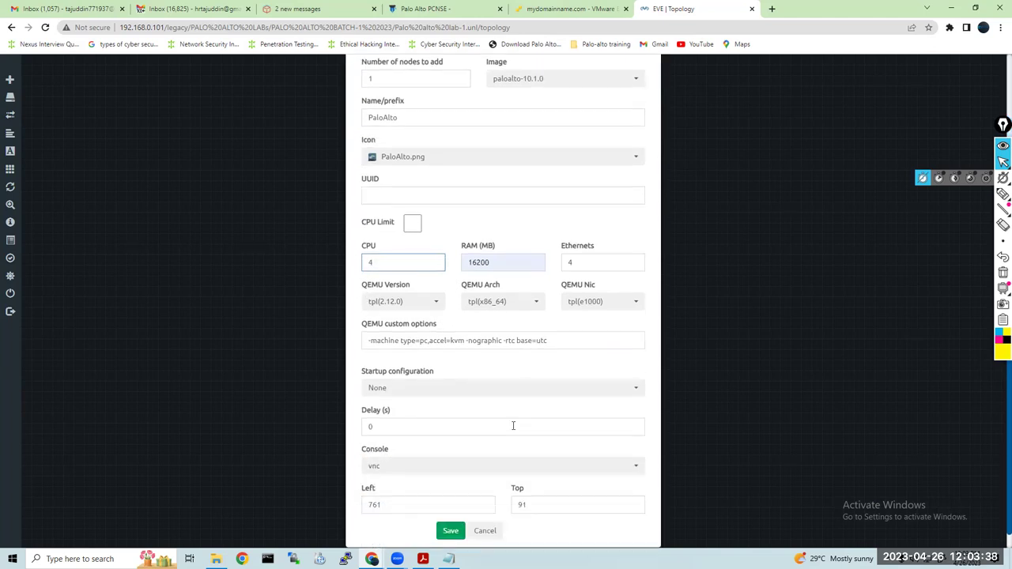
left_click(441, 471)
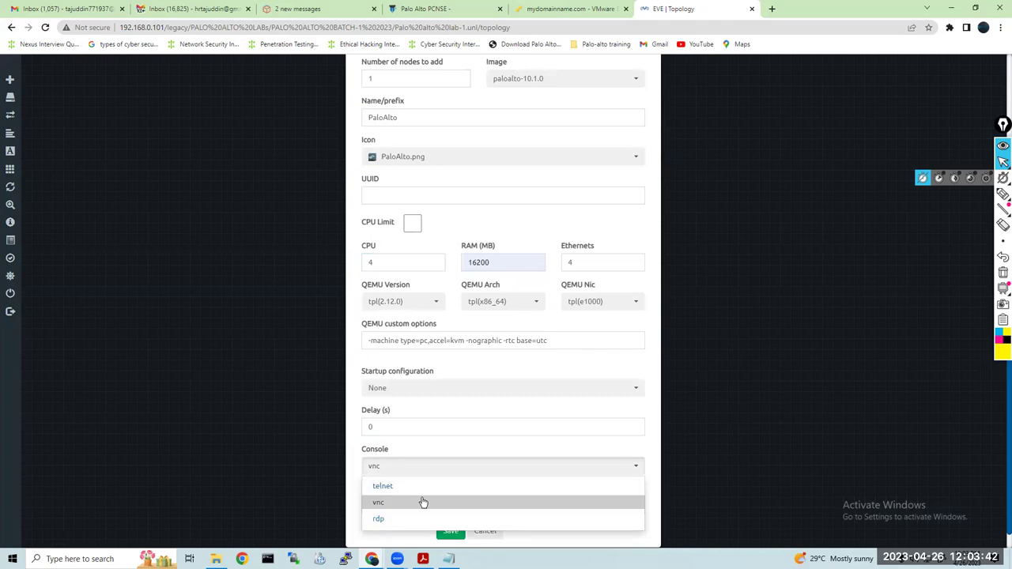
left_click(423, 503)
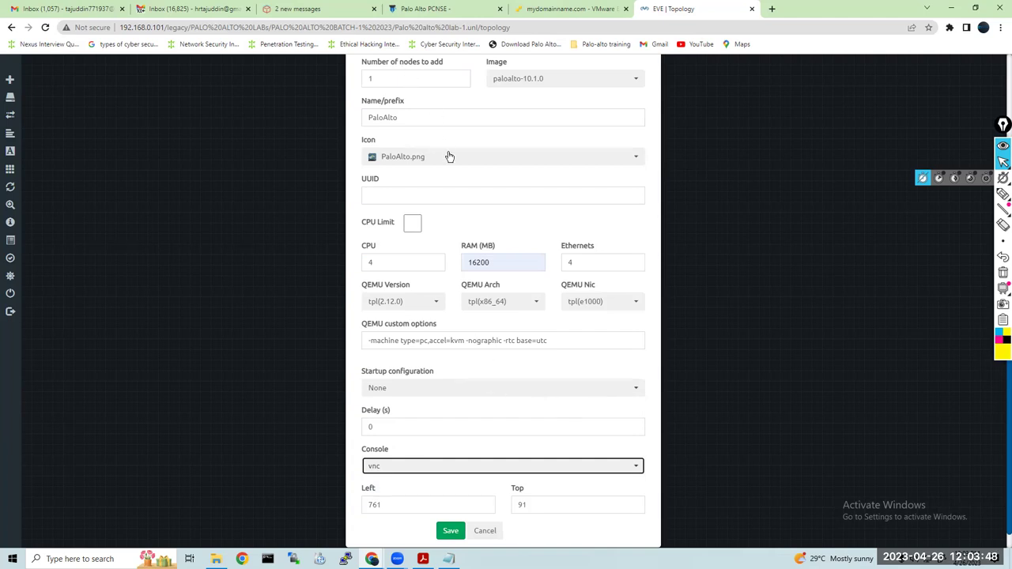
Save the PaloAlto node and move it left of centre on the canvas
scroll(435, 156, "up", 2)
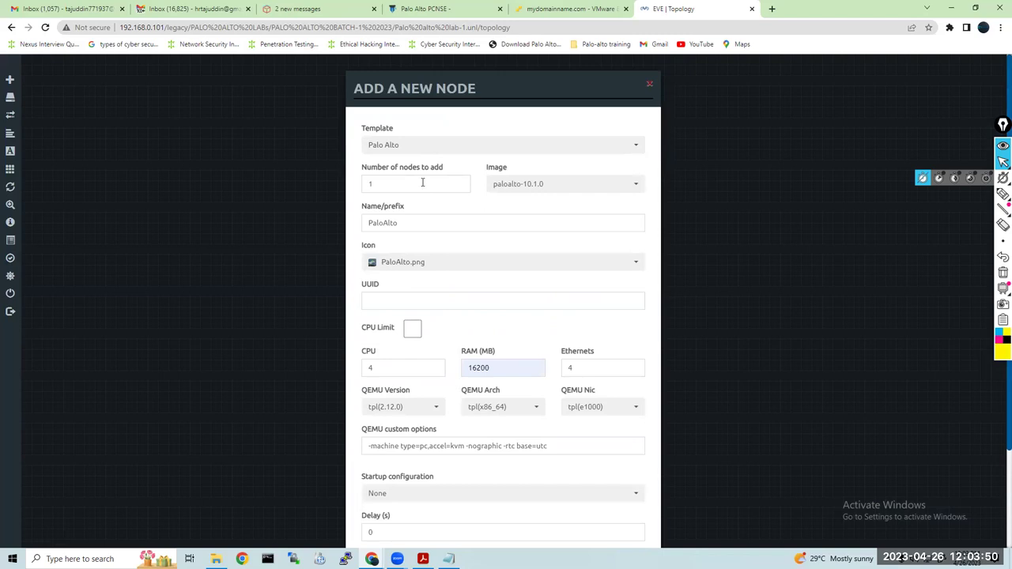
scroll(439, 193, "down", 1)
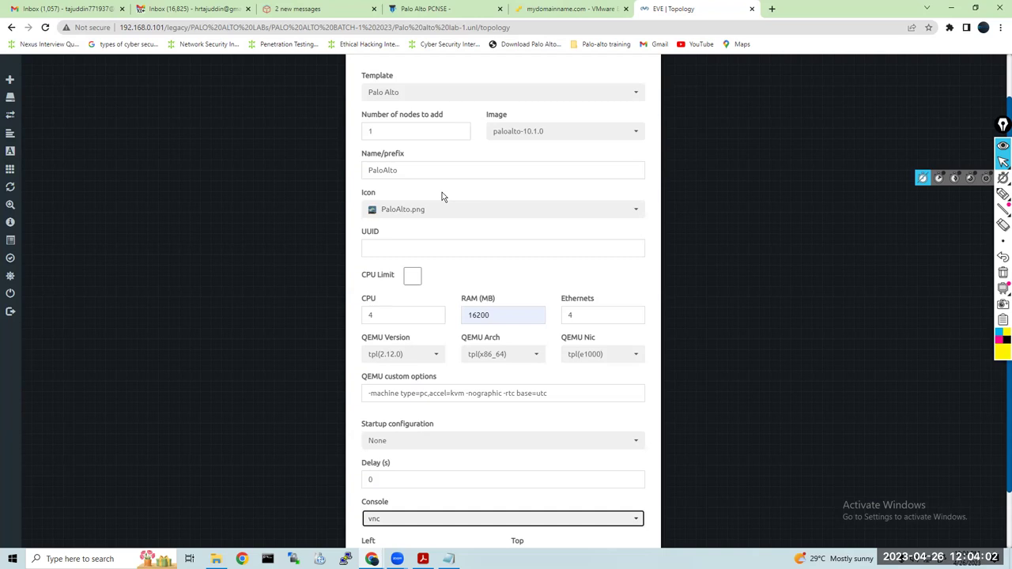
scroll(471, 368, "down", 2)
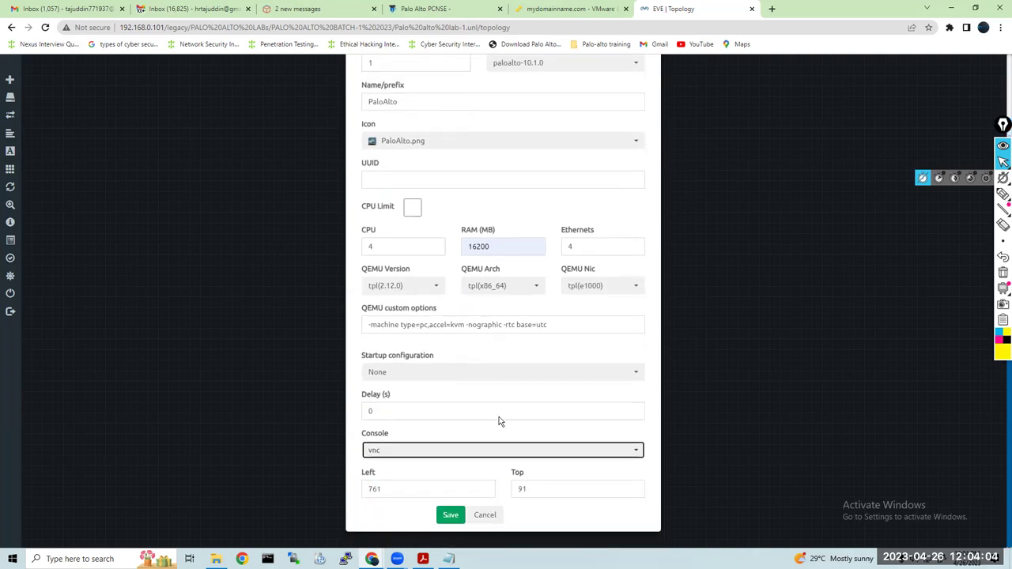
left_click(450, 515)
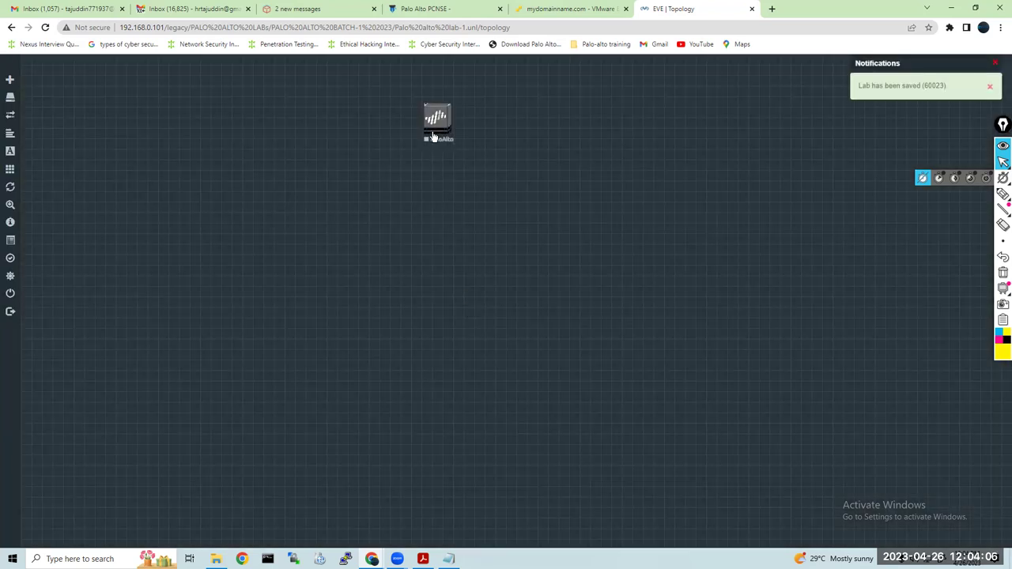
left_click_drag(433, 137, 229, 217)
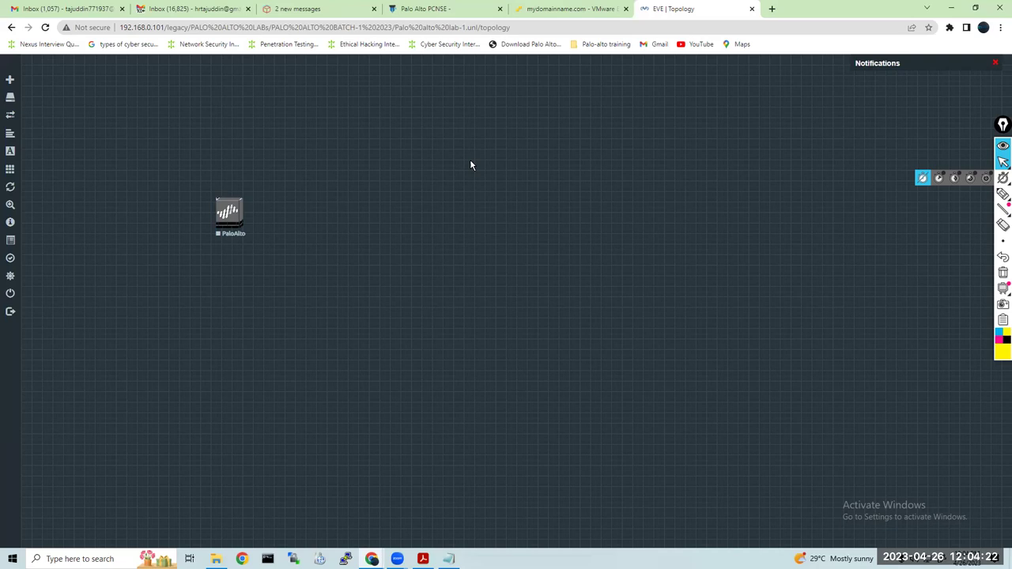
Start a new node from the Cisco vIOS Router template
right_click(459, 130)
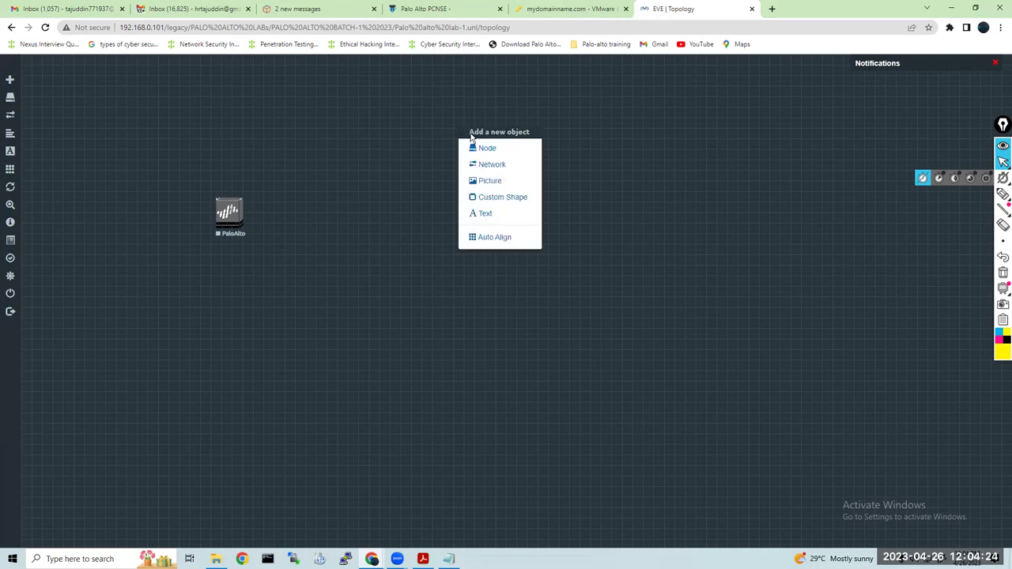
left_click(481, 145)
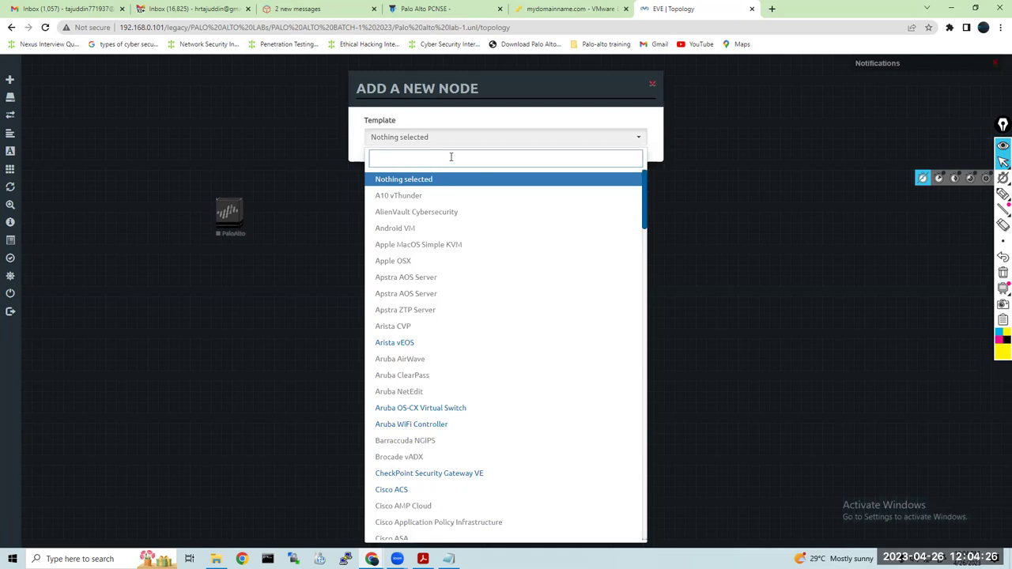
type("router")
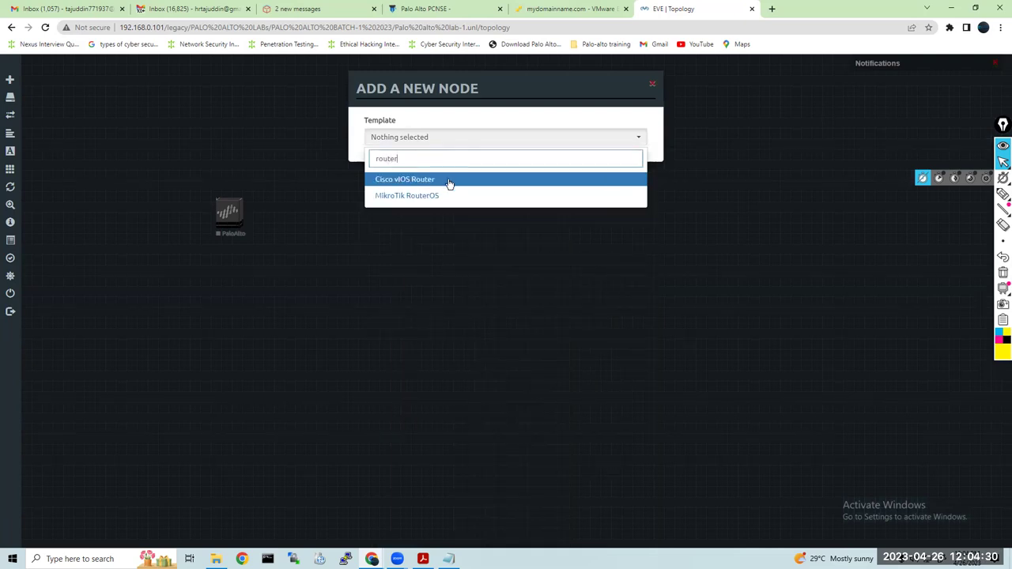
left_click(449, 179)
Set 4 nodes, 2 CPUs and 4096 MB RAM, then switch to the VMware ESXi tab
left_click_drag(420, 182, 323, 188)
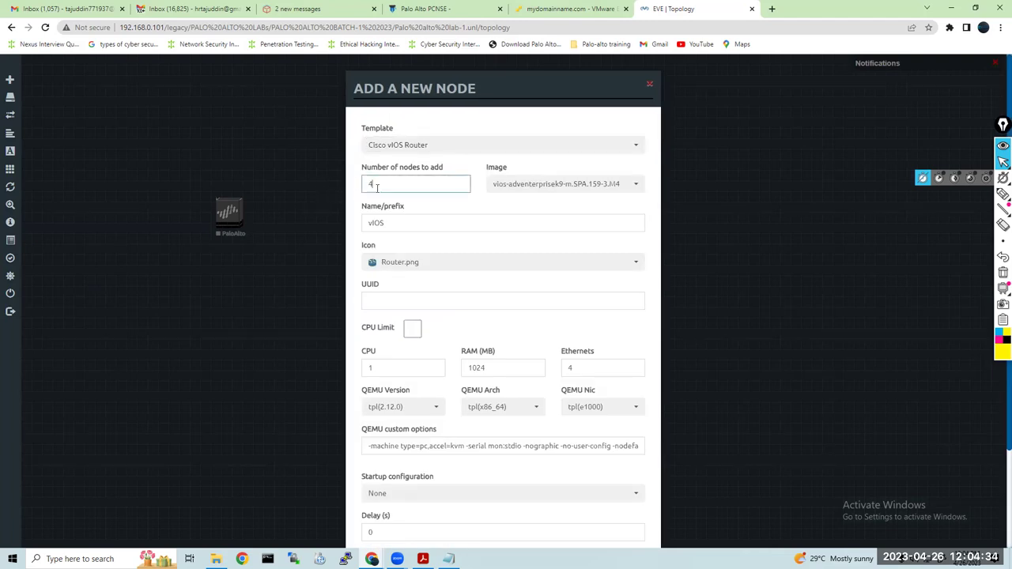
left_click_drag(381, 367, 336, 364)
type("2")
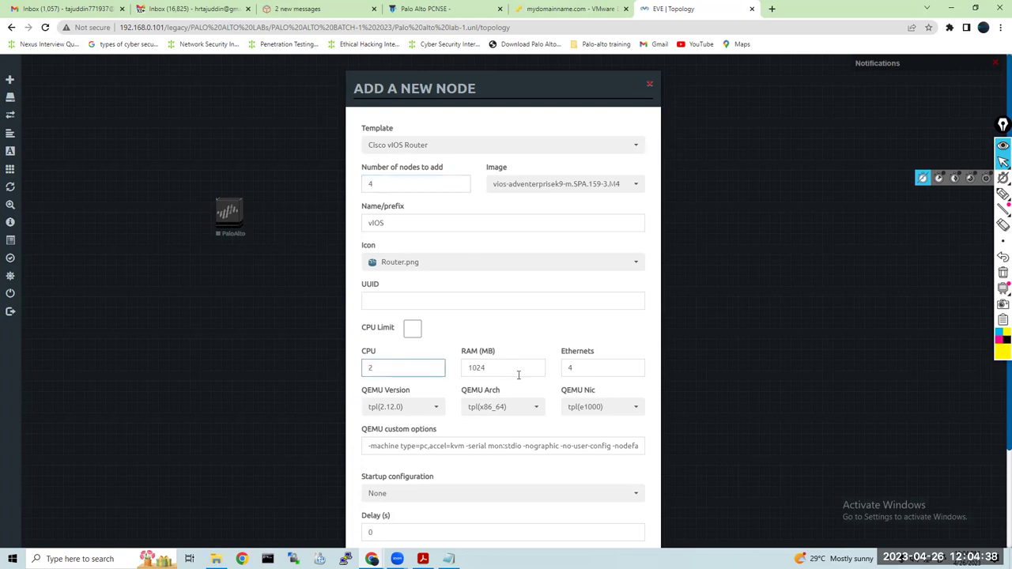
left_click_drag(517, 368, 501, 366)
key("BackSpace")
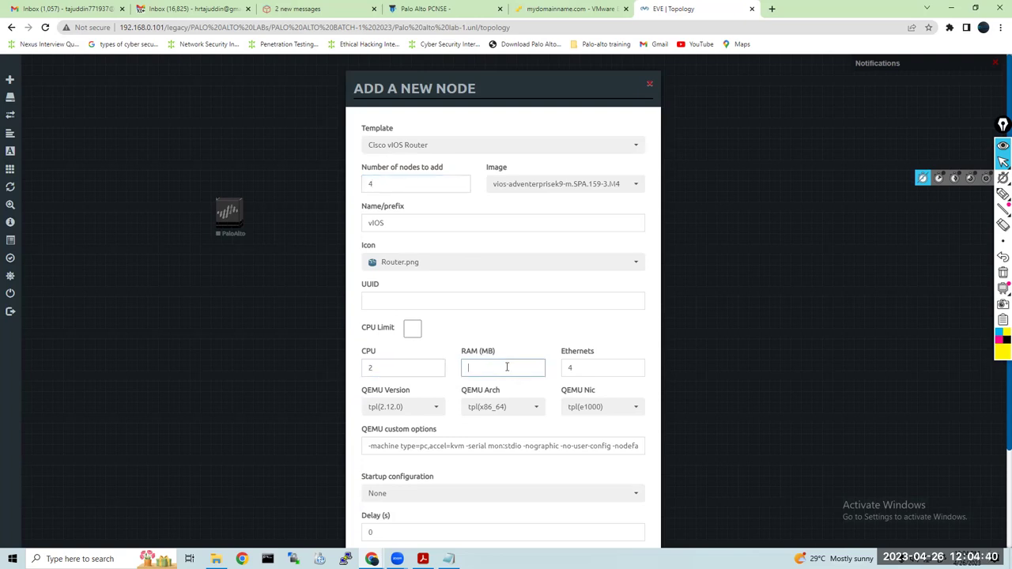
left_click(507, 367)
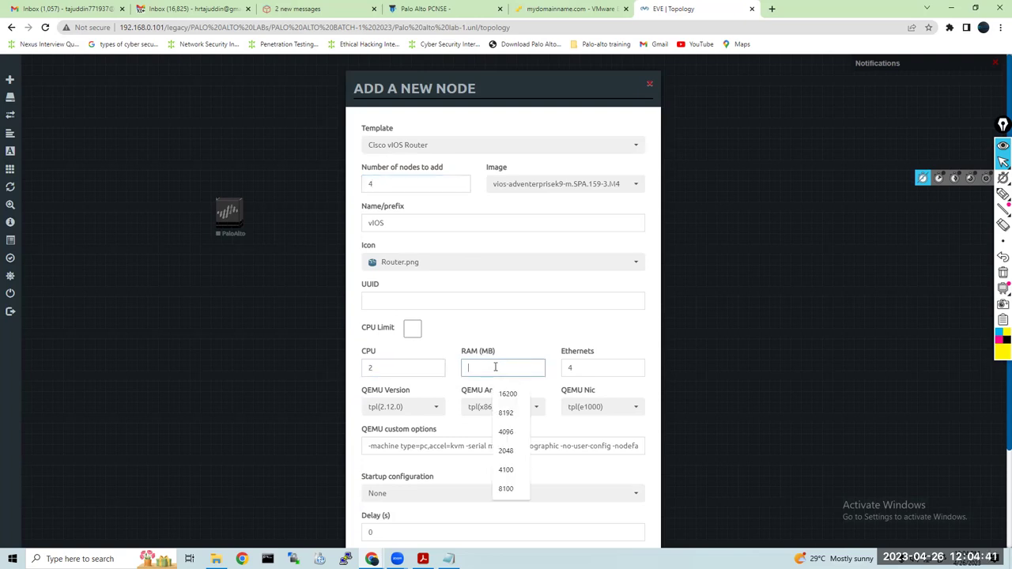
left_click(507, 433)
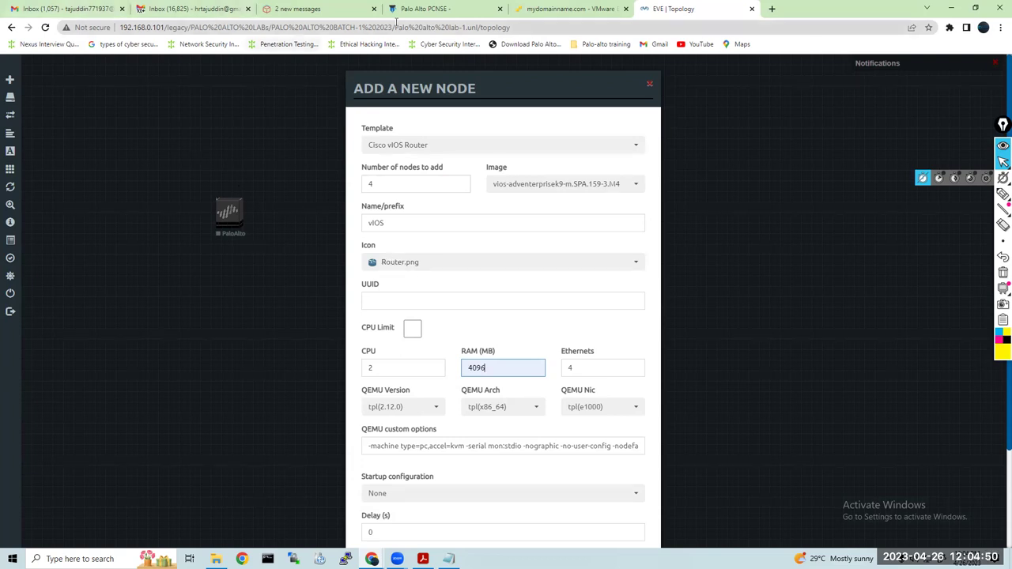
left_click(556, 11)
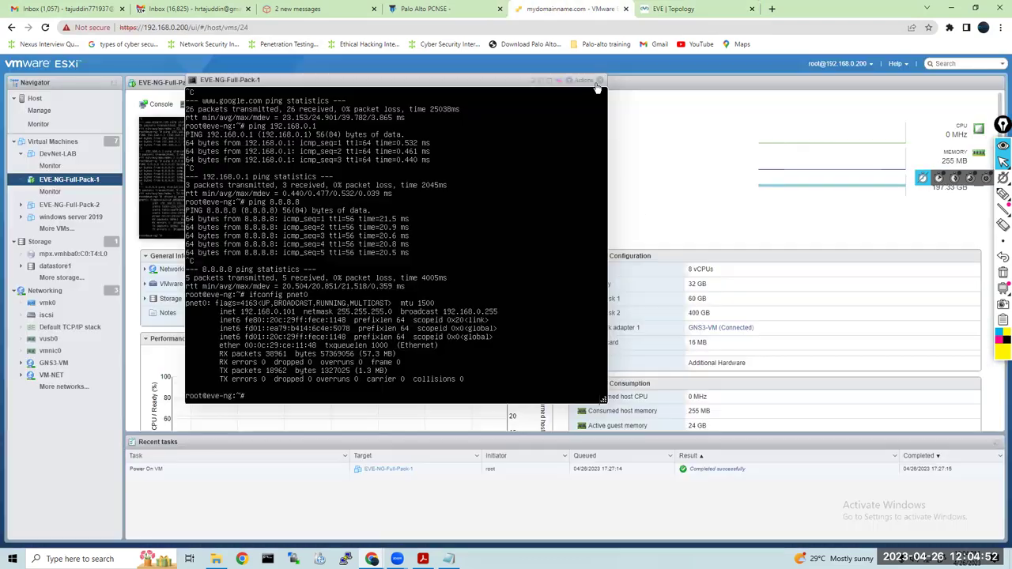
Minimize the ESXi VM console, review the host summary, and return to the EVE-NG lab tab
left_click(535, 81)
left_click(67, 98)
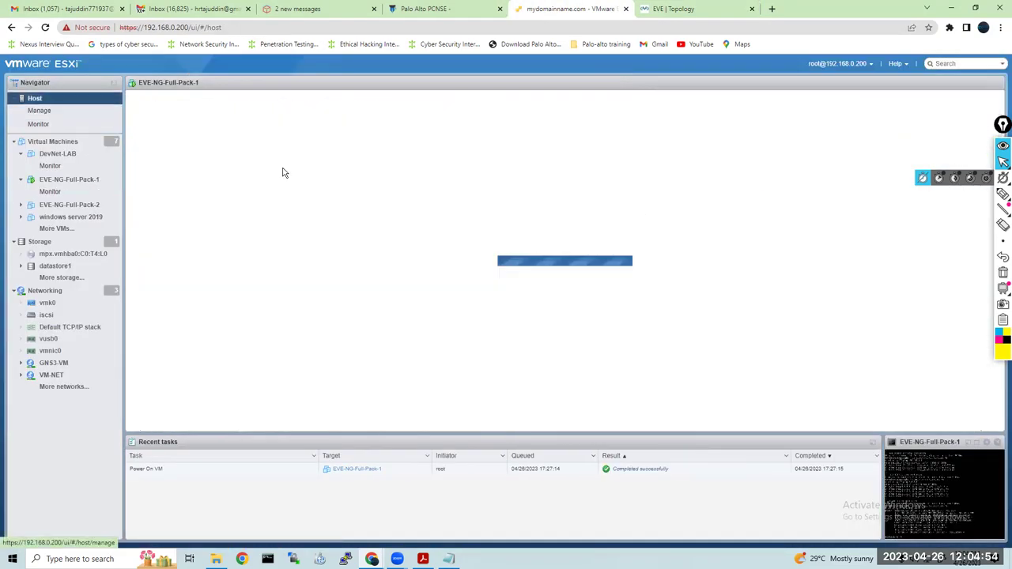
scroll(357, 283, "down", 2)
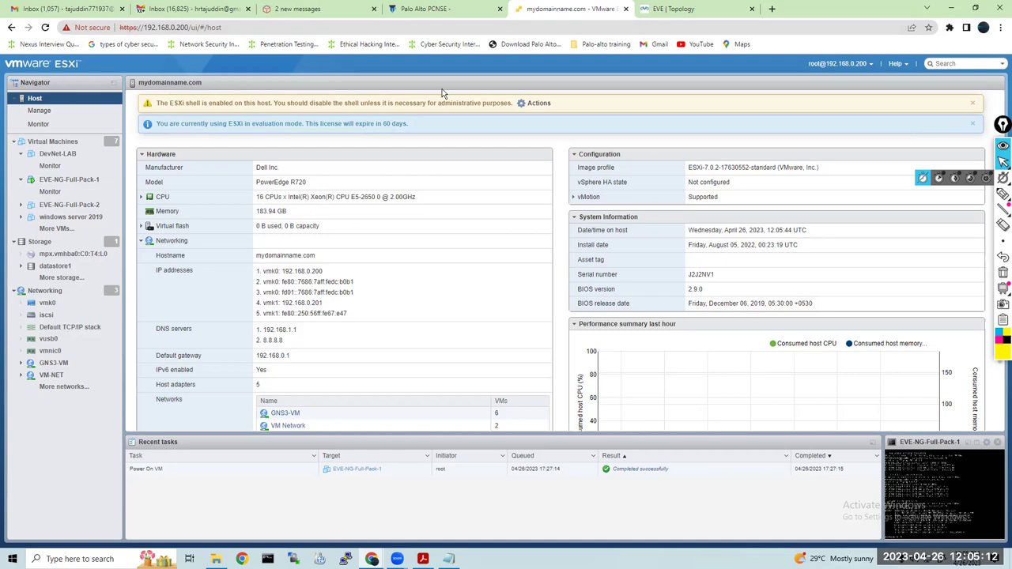
left_click(671, 10)
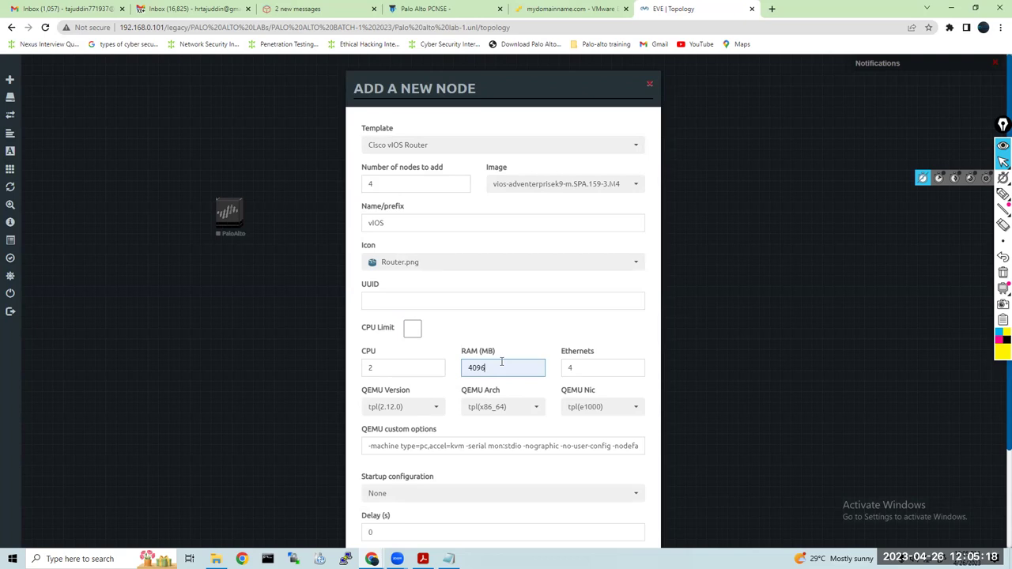
Save the four new vIOS routers with 2 CPUs and 4096 MB RAM
left_click_drag(397, 366, 353, 372)
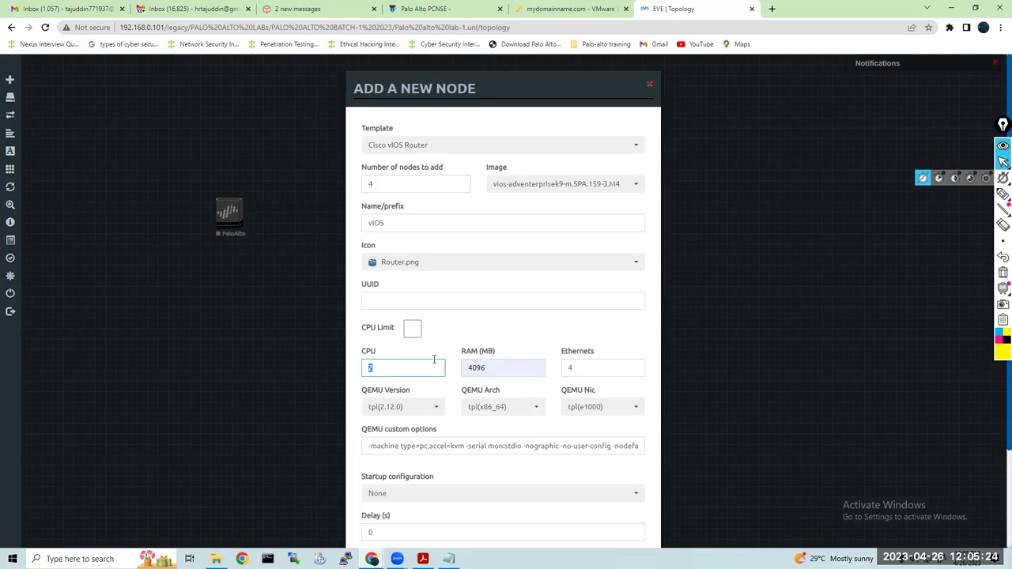
left_click(487, 315)
scroll(487, 316, "down", 3)
left_click(451, 503)
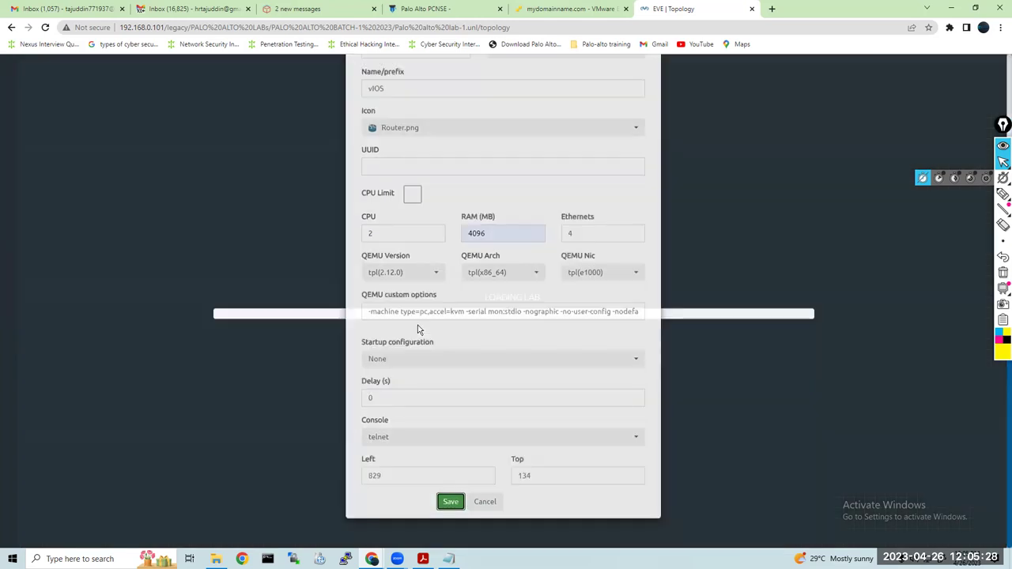
Arrange vIOS2–vIOS5 left, above, below and right of PaloAlto, then dismiss the application error
left_click_drag(472, 142, 61, 216)
left_click_drag(504, 136, 221, 88)
left_click_drag(524, 148, 222, 362)
left_click_drag(585, 139, 361, 236)
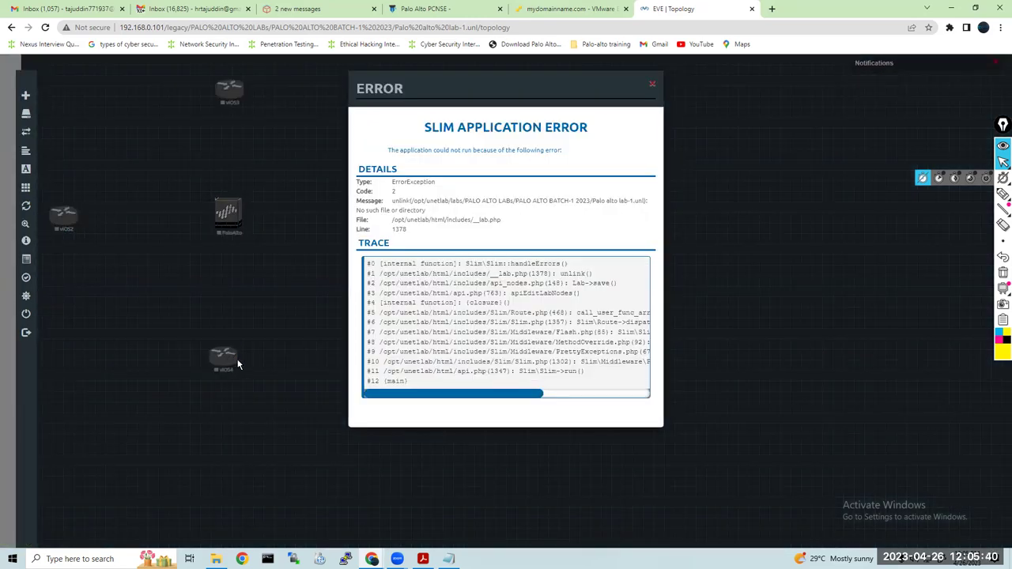
left_click(237, 364)
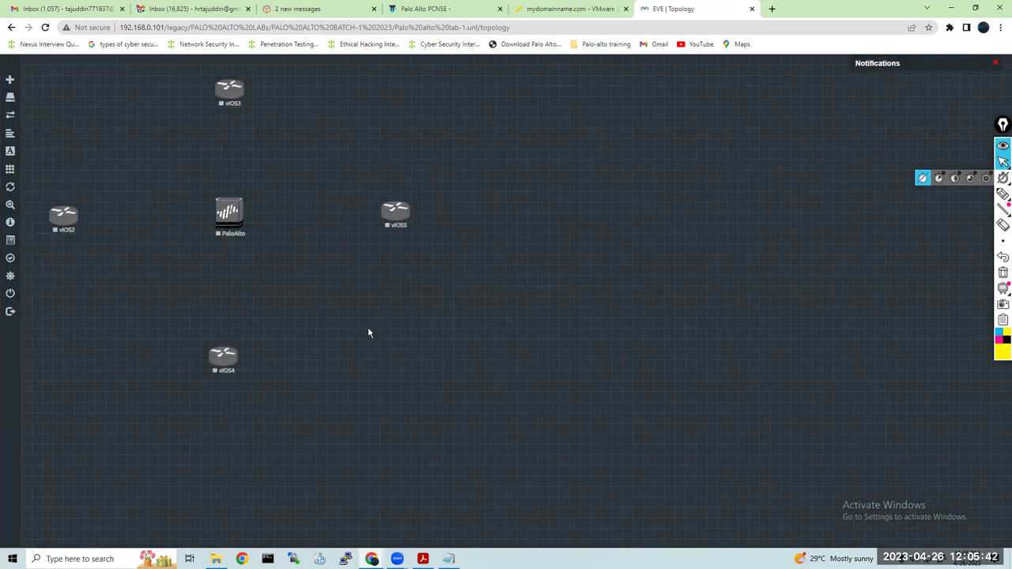
Add a Cloud1 network named Net near the top of the canvas
left_click_drag(230, 221, 222, 226)
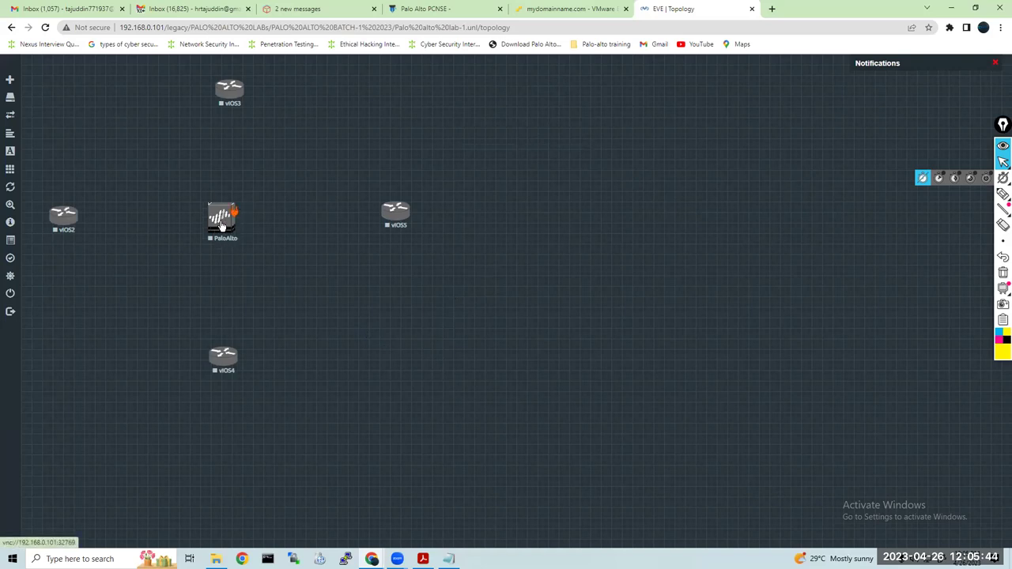
right_click(313, 91)
left_click(371, 134)
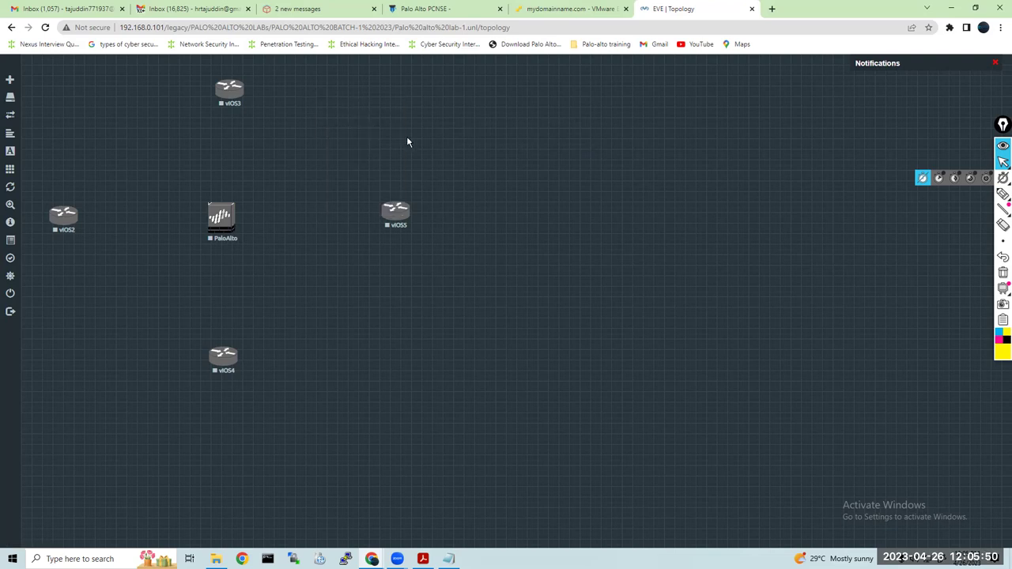
key("Tab")
key("space")
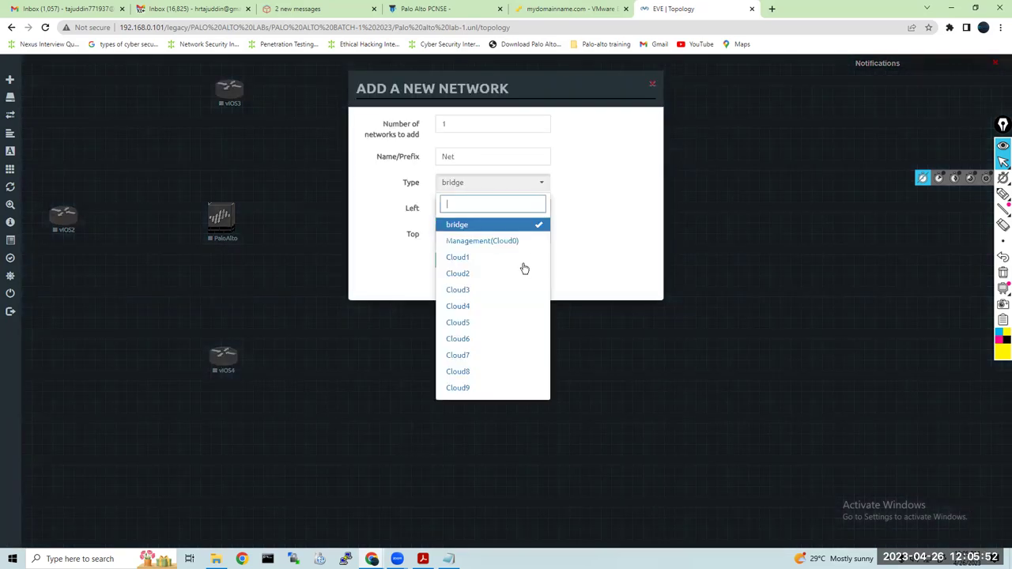
left_click(506, 260)
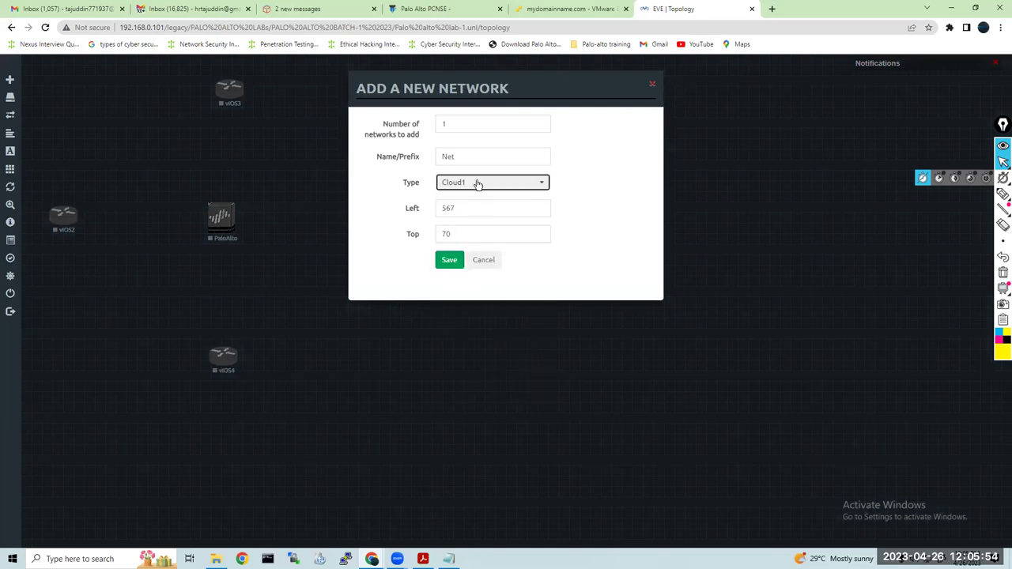
left_click(447, 262)
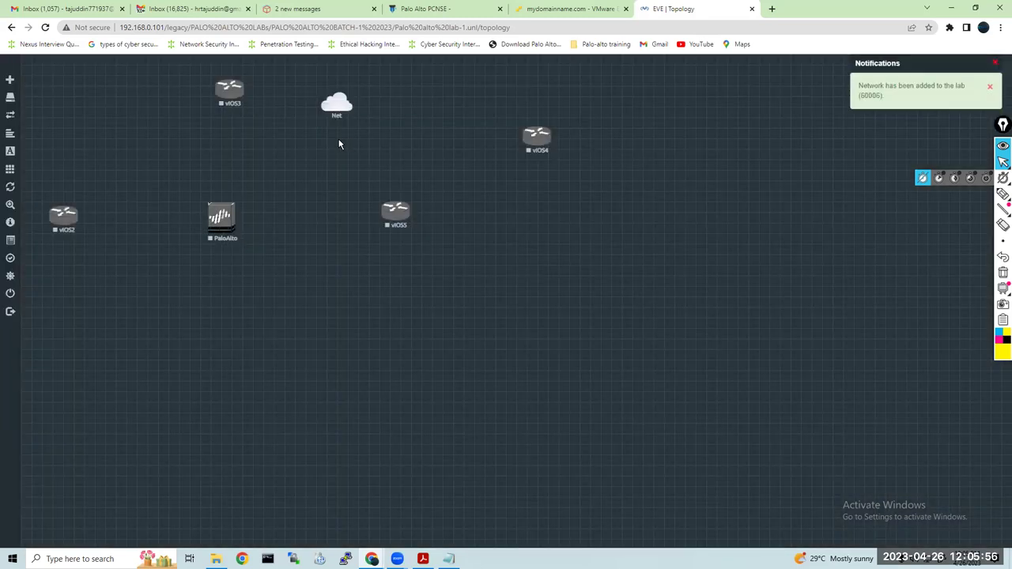
Reposition vIOS4 to the right of PaloAlto and vIOS5 below it
left_click_drag(536, 139, 217, 344)
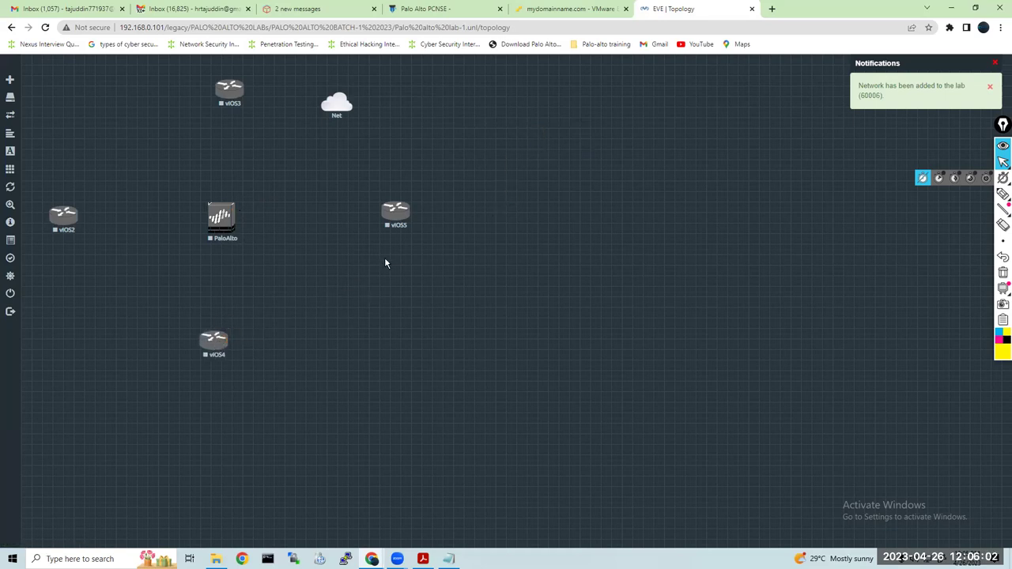
left_click_drag(396, 212, 285, 357)
left_click_drag(214, 341, 379, 208)
left_click_drag(288, 354, 229, 345)
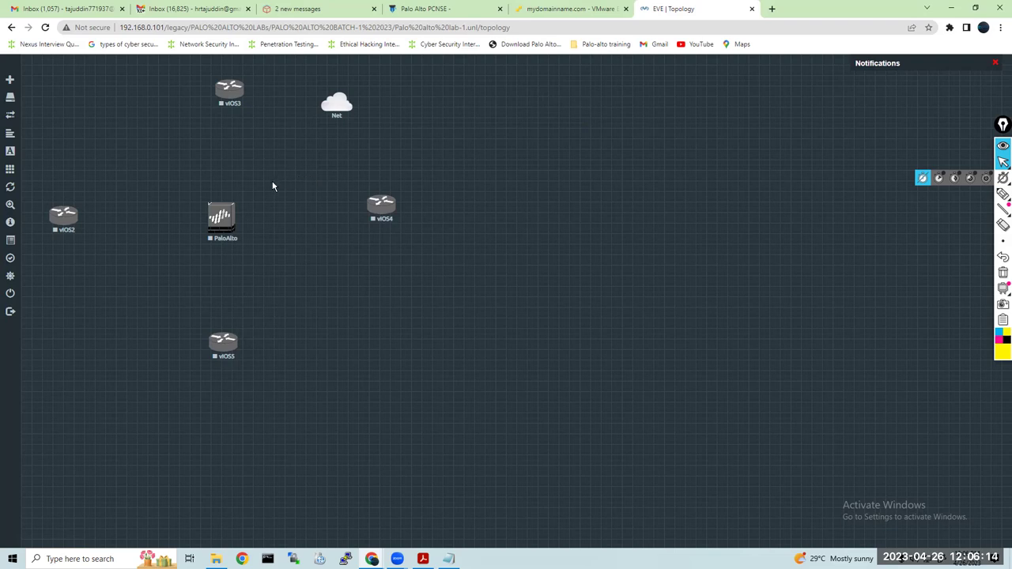
Link PaloAlto eth1/1–eth1/3 to vIOS2–vIOS4 Gi0/0 and mgmt to vIOS5 Gi0/0
left_click_drag(75, 214, 222, 215)
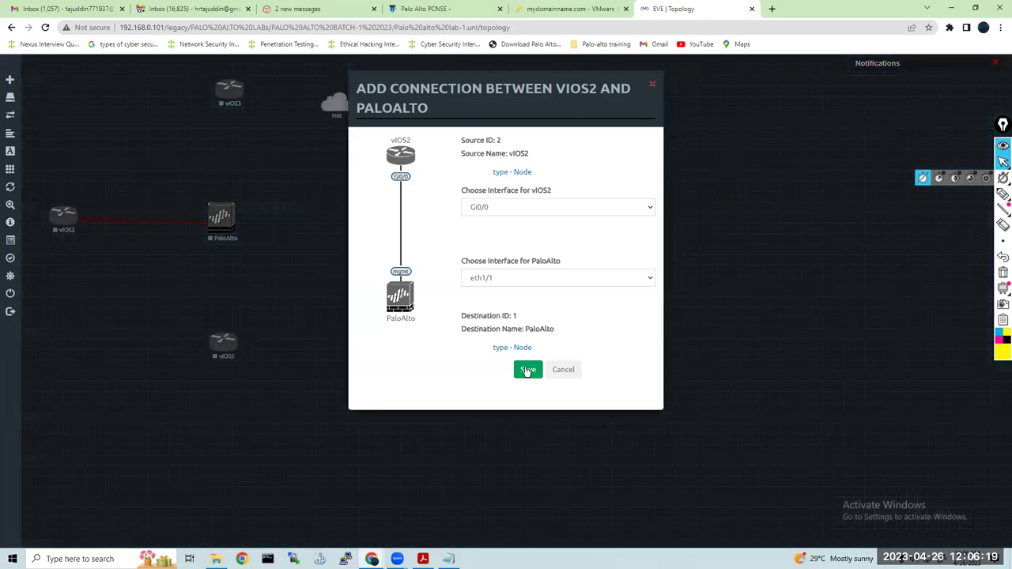
left_click(527, 371)
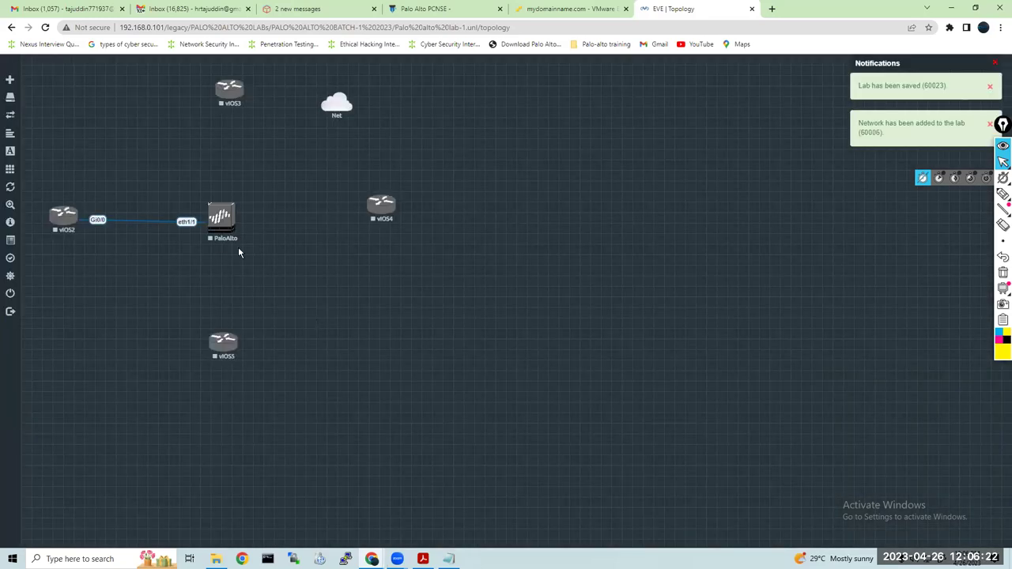
left_click_drag(233, 220, 231, 95)
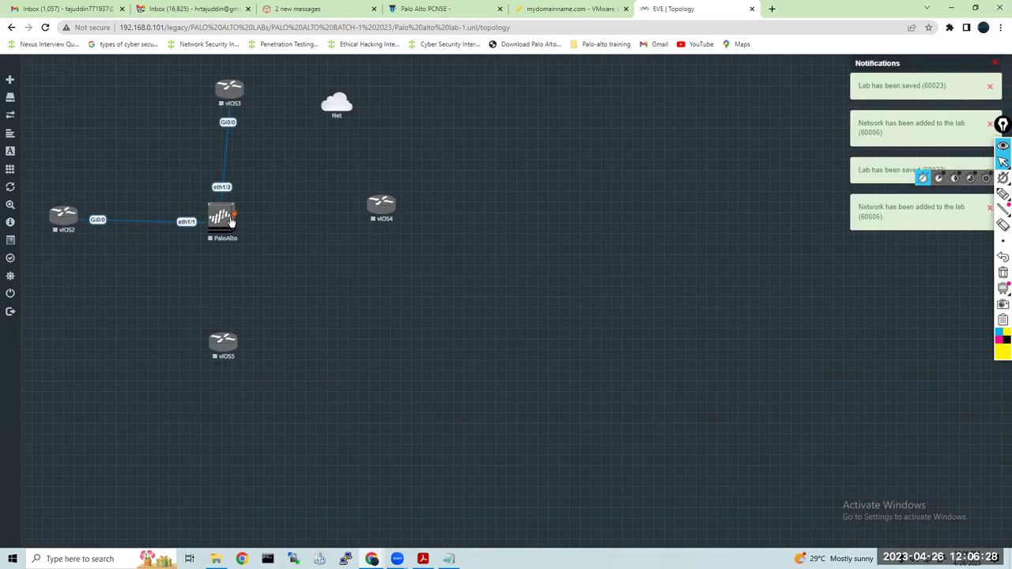
left_click_drag(235, 214, 377, 212)
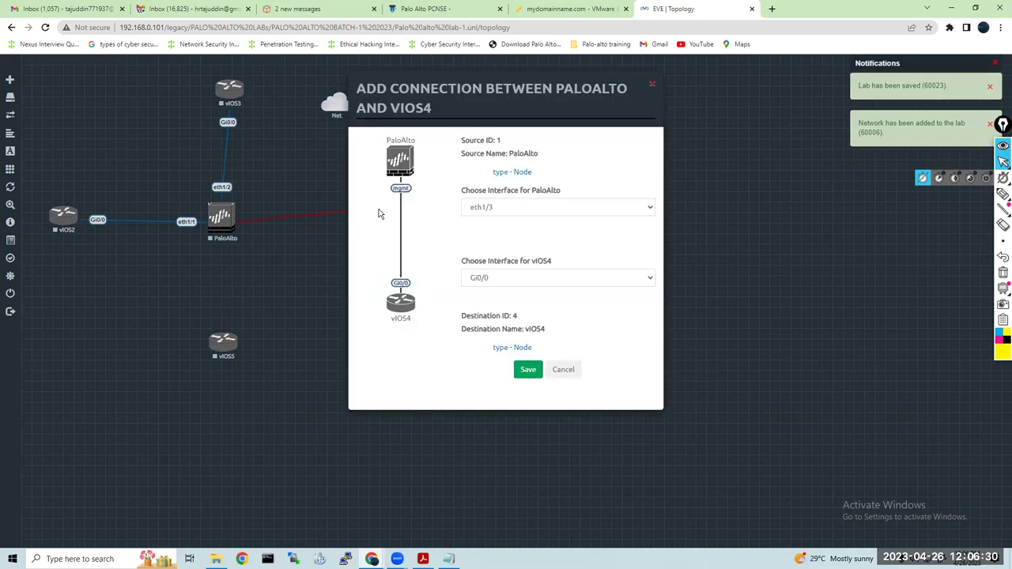
left_click(527, 369)
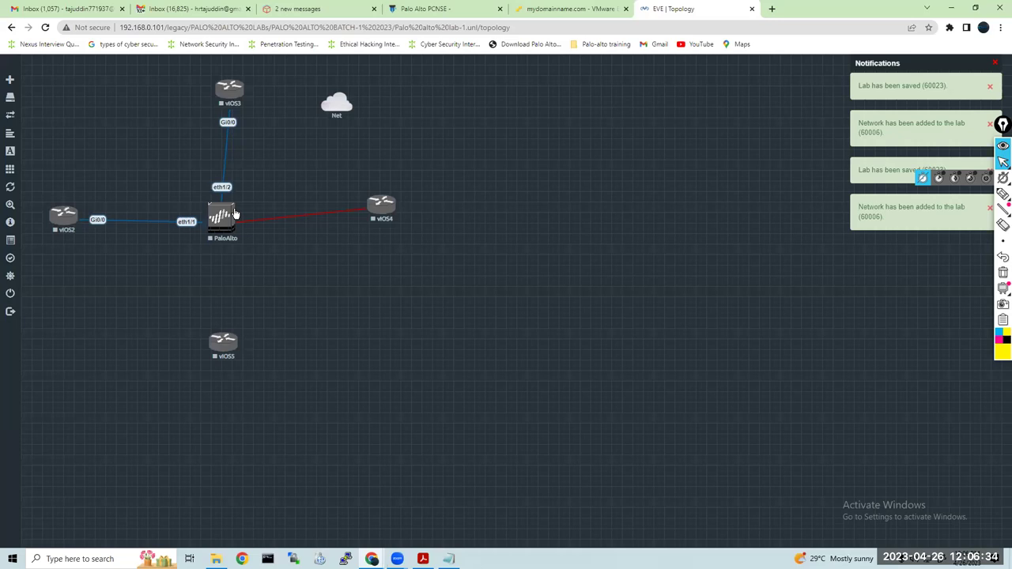
left_click_drag(232, 214, 230, 345)
left_click(526, 368)
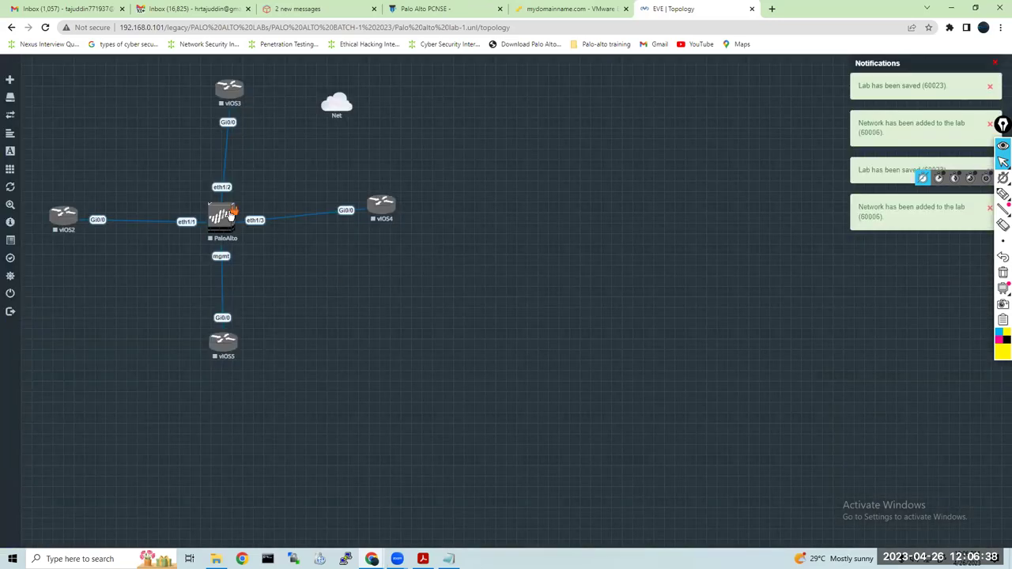
Try linking PaloAlto to the Net cloud, find no free interfaces, and cancel
left_click_drag(234, 215, 285, 181)
left_click_drag(315, 125, 334, 101)
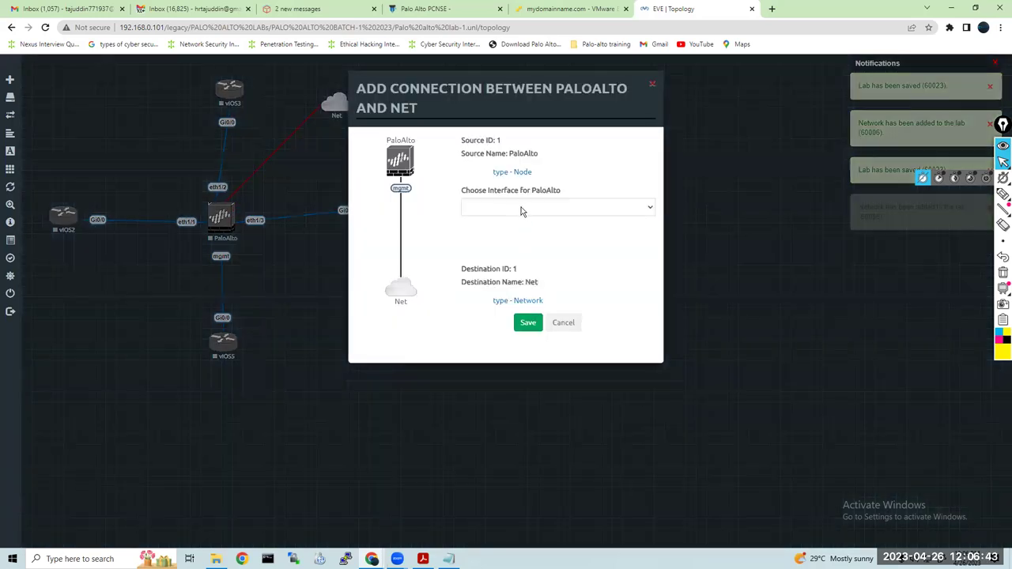
left_click(522, 210)
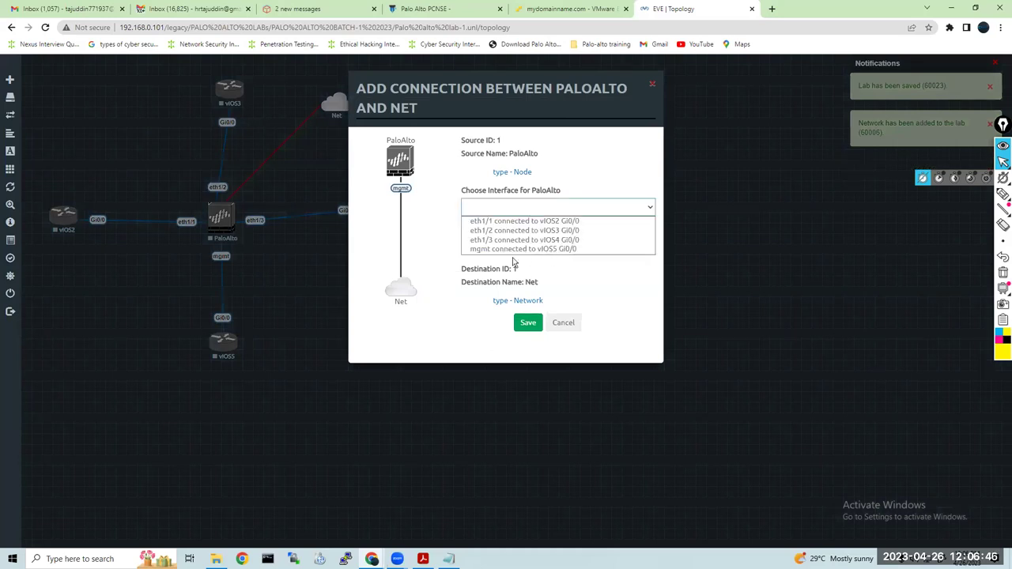
left_click(563, 323)
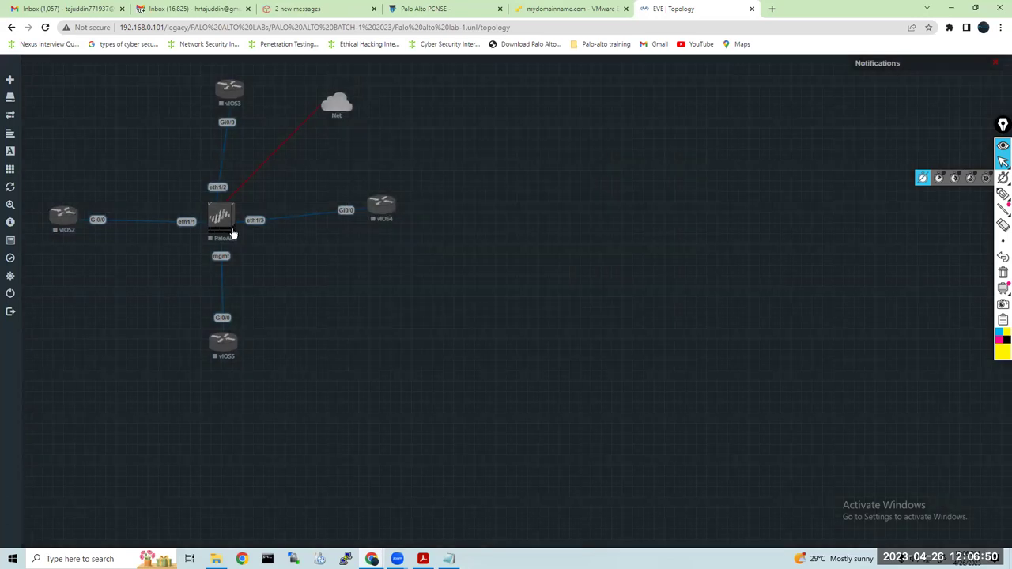
Delete the mgmt–vIOS5 link and set the PaloAlto node to 6 Ethernet interfaces
right_click(223, 286)
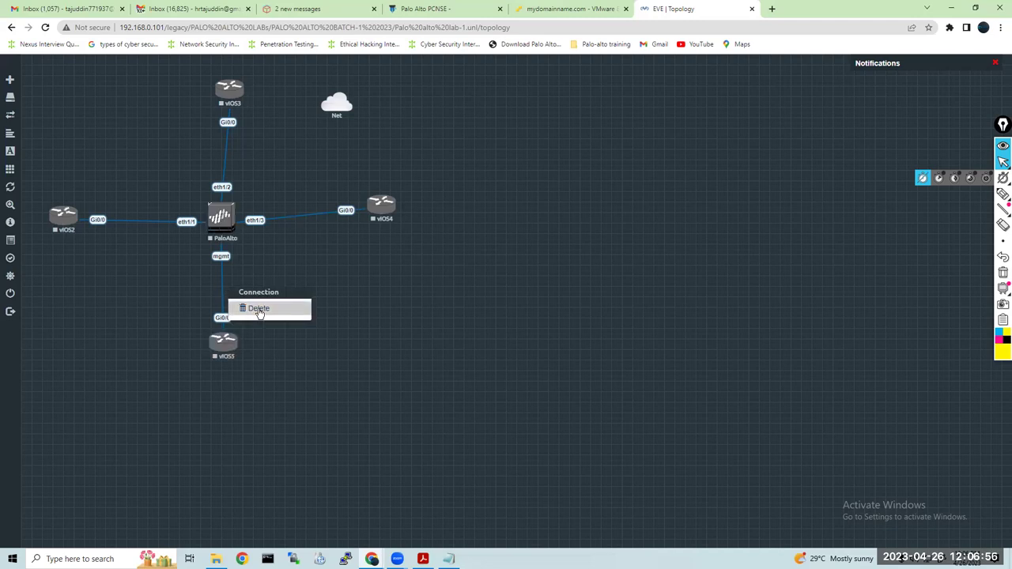
left_click(260, 311)
right_click(225, 218)
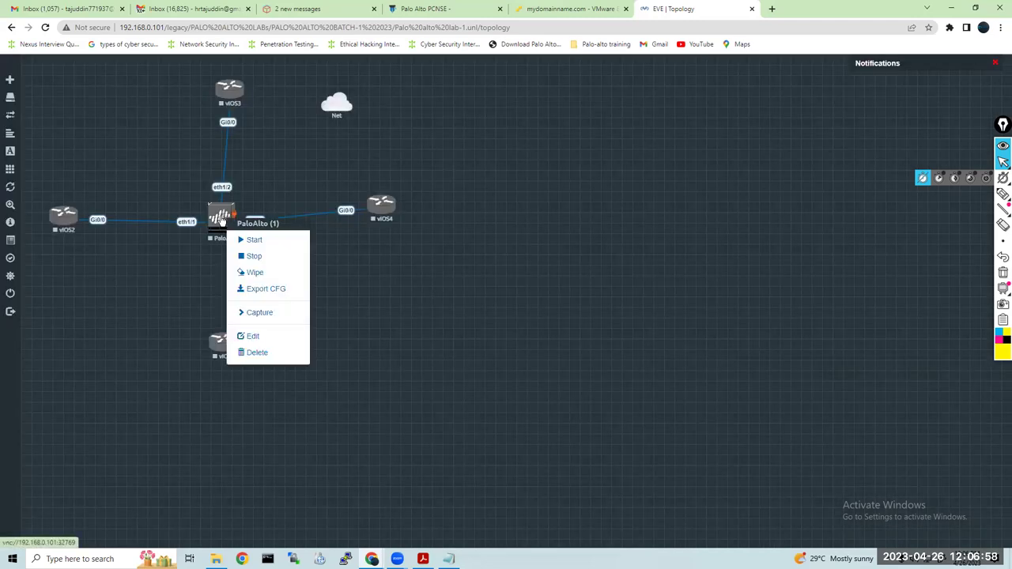
left_click(266, 334)
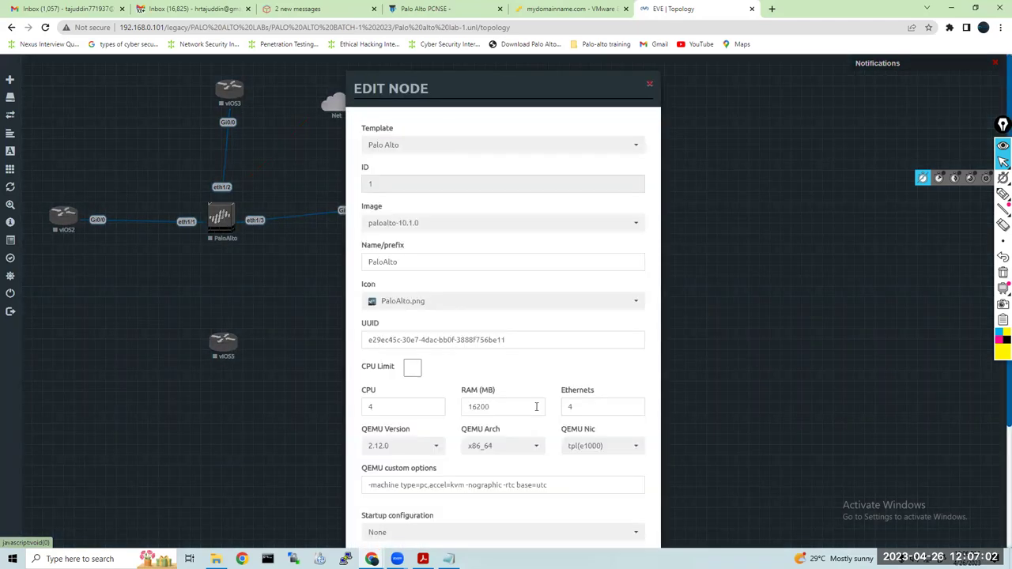
left_click(566, 406)
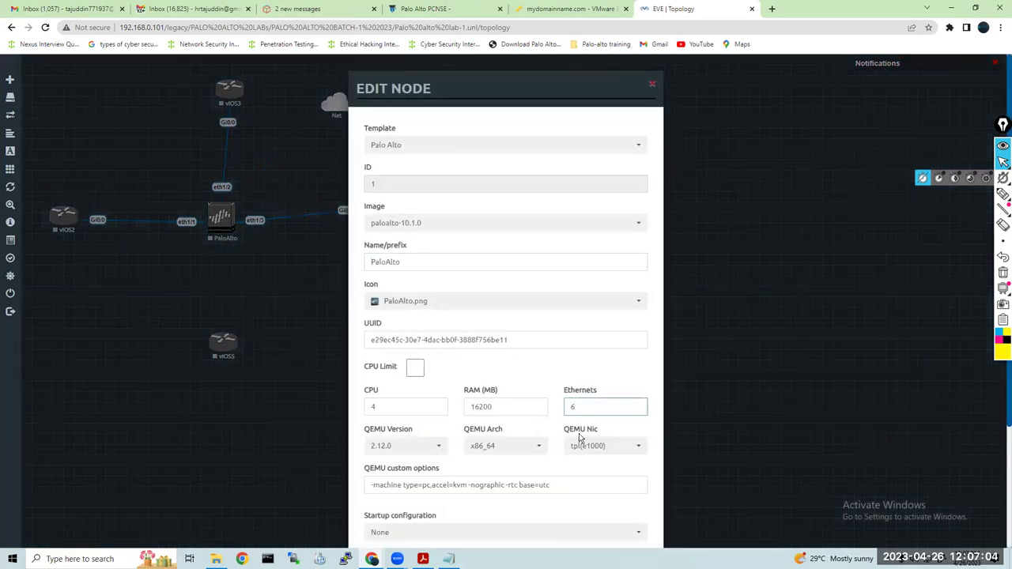
key("BackSpace")
type("6")
scroll(579, 438, "down", 2)
left_click(453, 515)
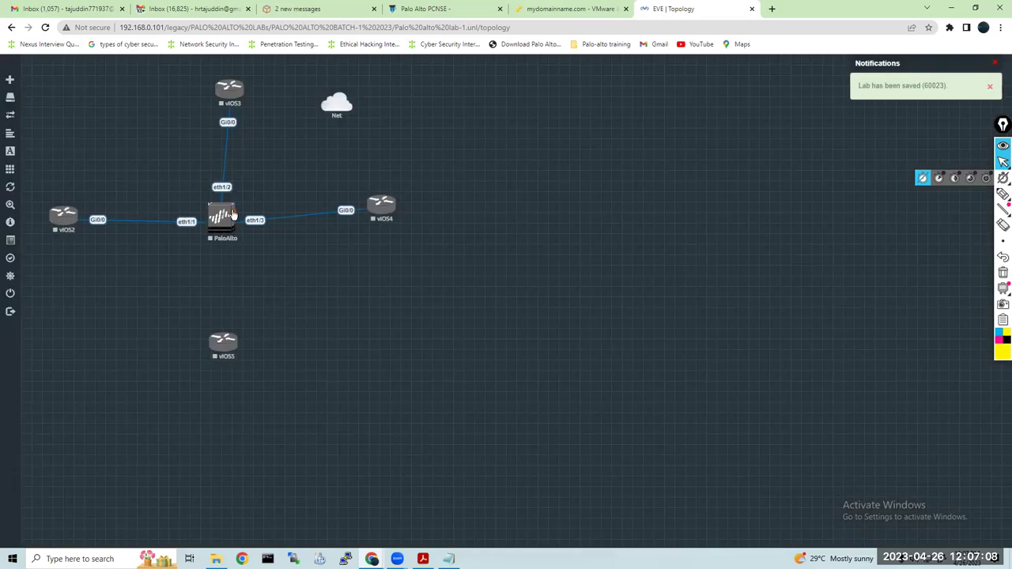
Link PaloAlto eth1/4 to vIOS5 Gi0/0 and its mgmt interface to the Net cloud
left_click_drag(235, 271, 225, 341)
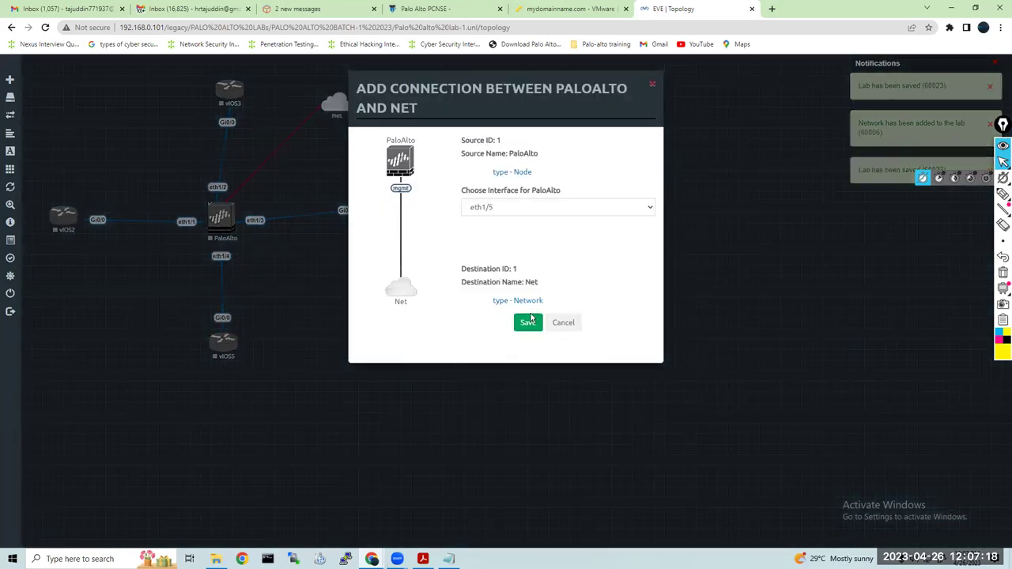
left_click(558, 207)
left_click(506, 260)
left_click(528, 323)
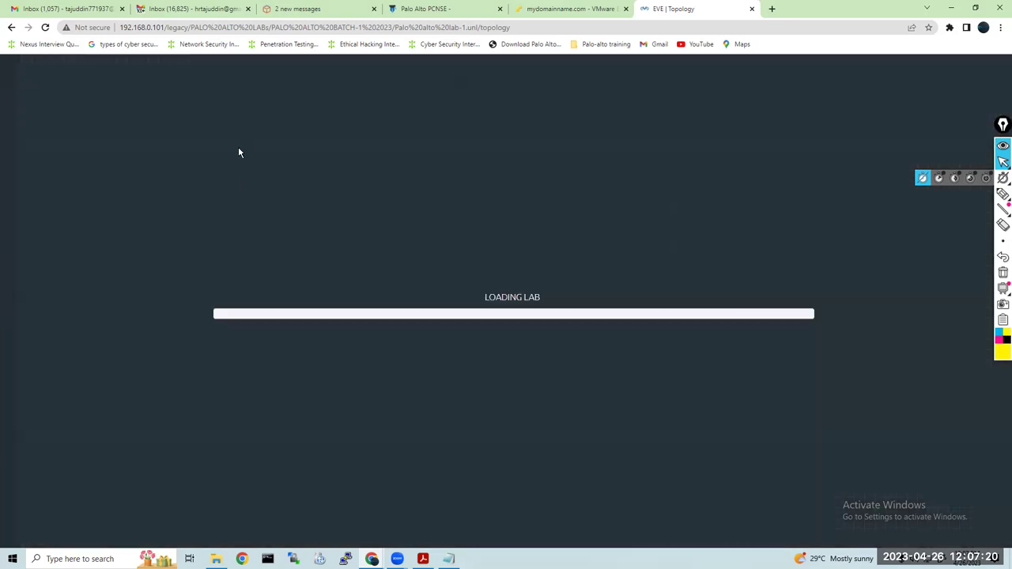
Shift vIOS3 slightly left and open the Net cloud's settings
left_click_drag(228, 93, 212, 95)
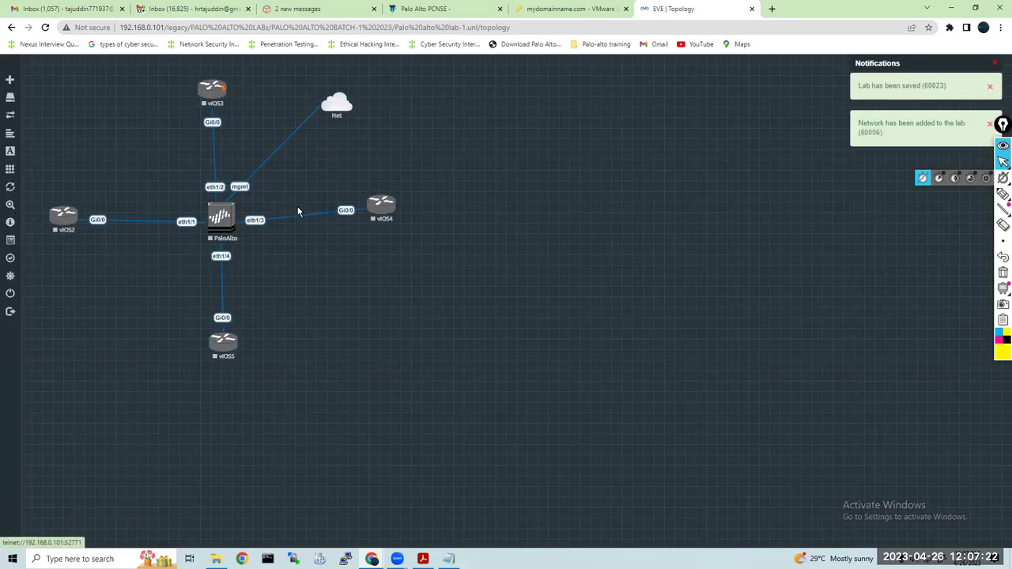
right_click(337, 107)
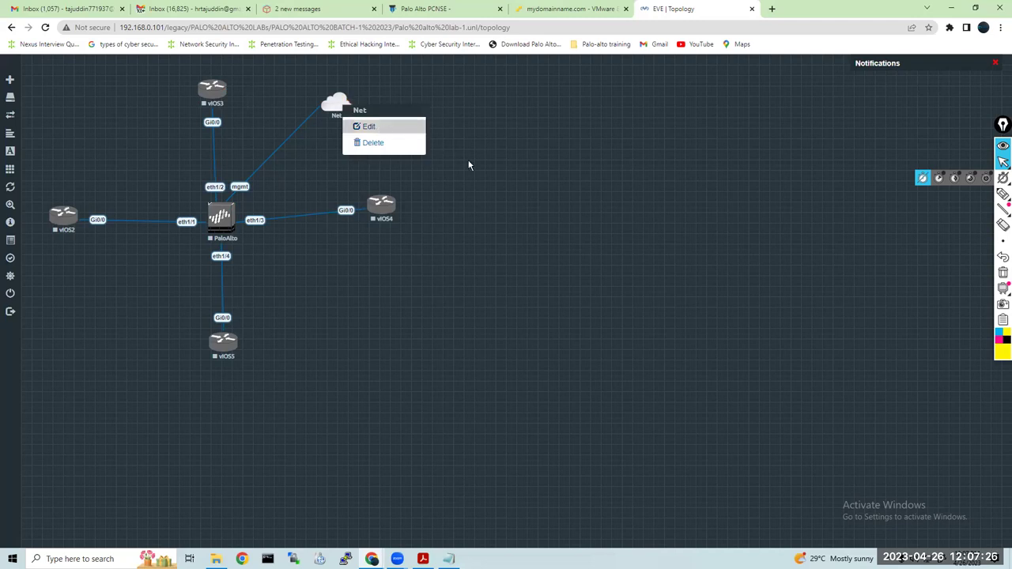
left_click(487, 180)
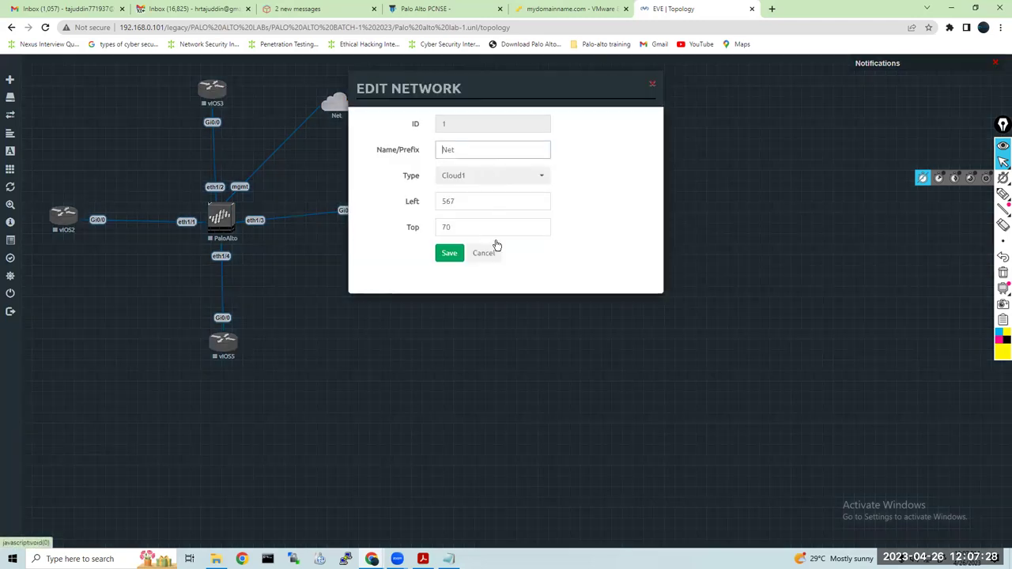
Close the Net settings unchanged, auto-align all nodes, and nudge vIOS3 and vIOS2 into line
left_click(712, 239)
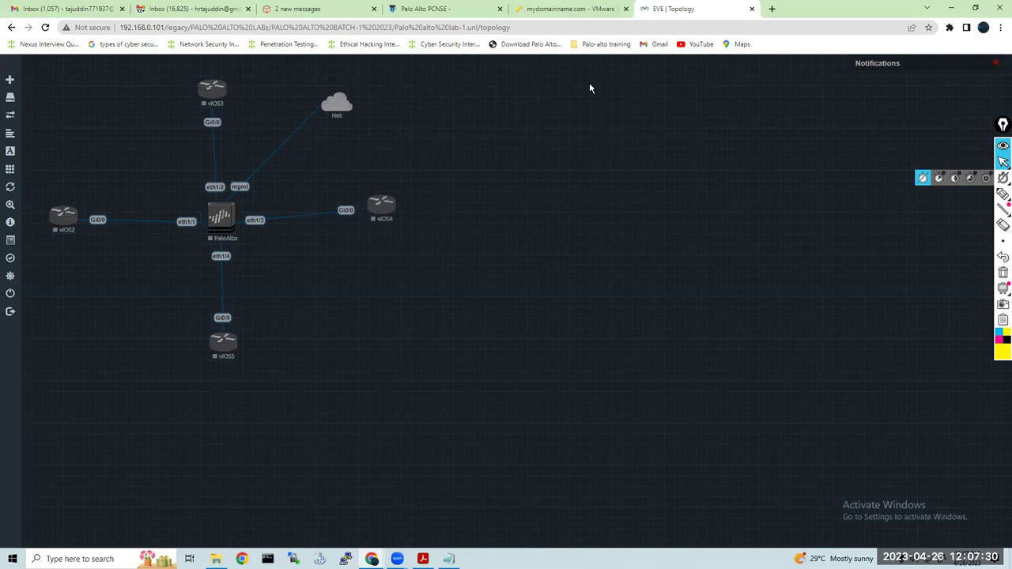
right_click(335, 265)
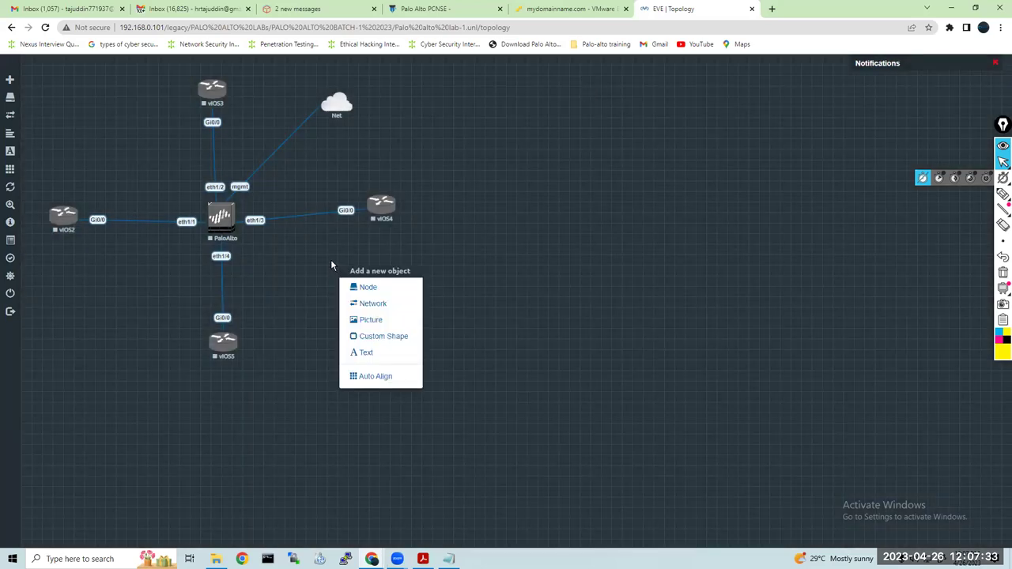
left_click(392, 377)
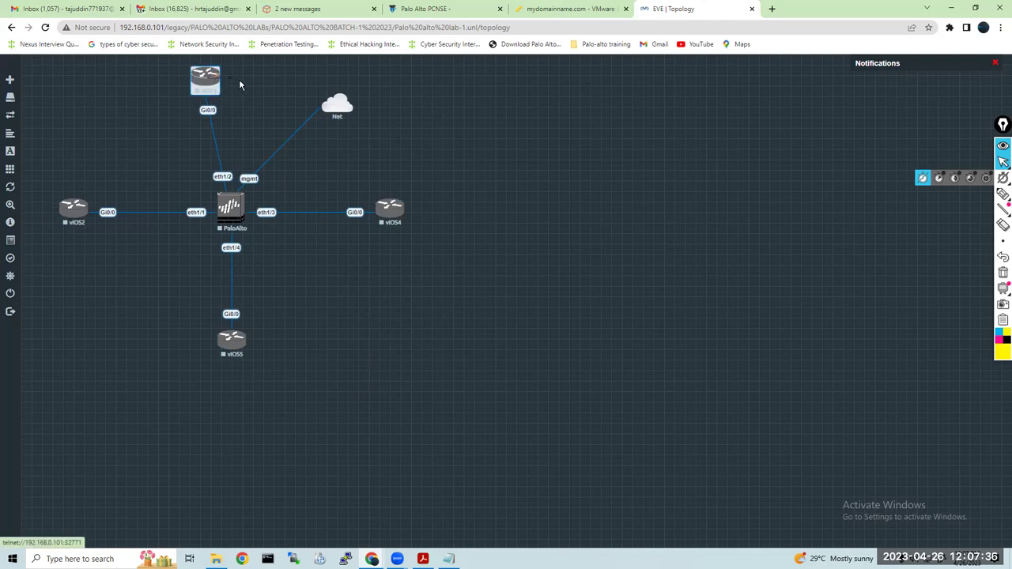
left_click_drag(204, 79, 228, 81)
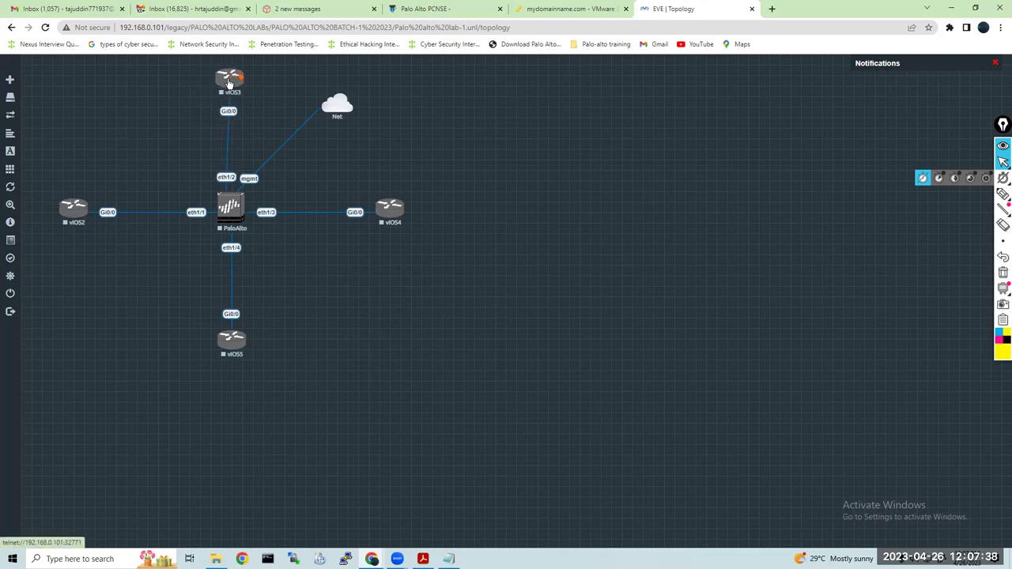
left_click_drag(77, 215, 86, 216)
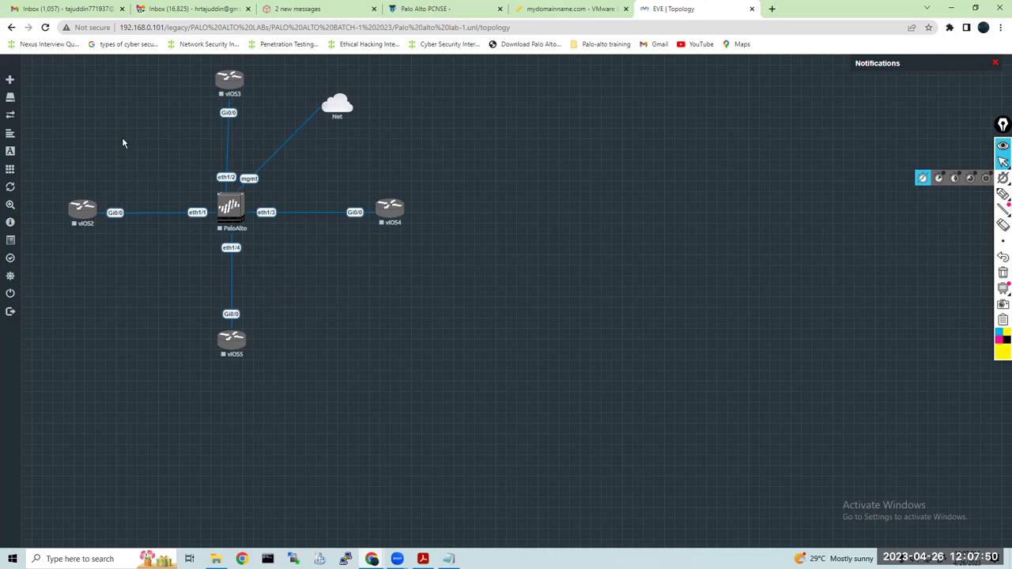
Start all nodes in the lab, including PaloAlto and vIOS2–vIOS5
left_click(9, 170)
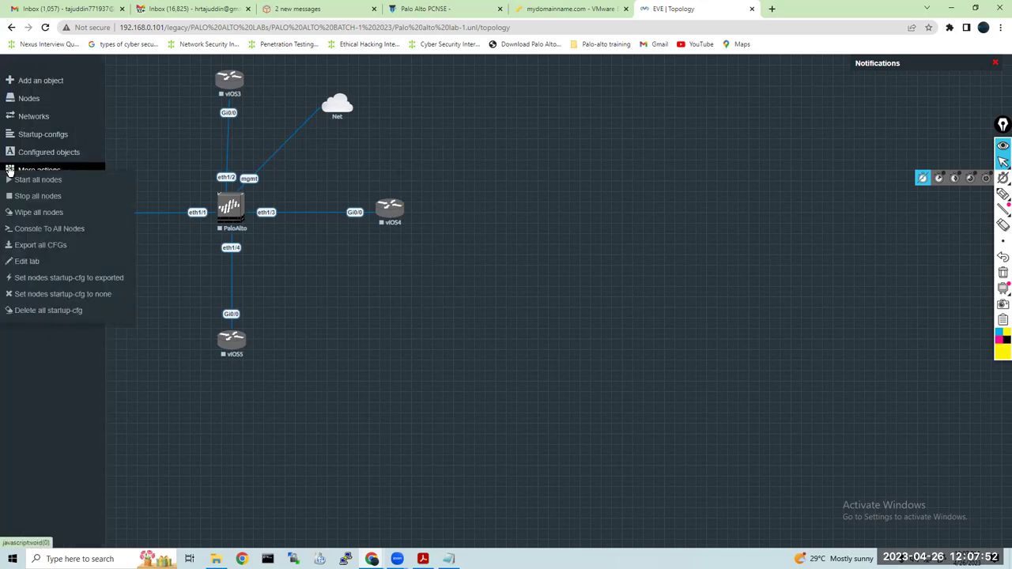
left_click(25, 173)
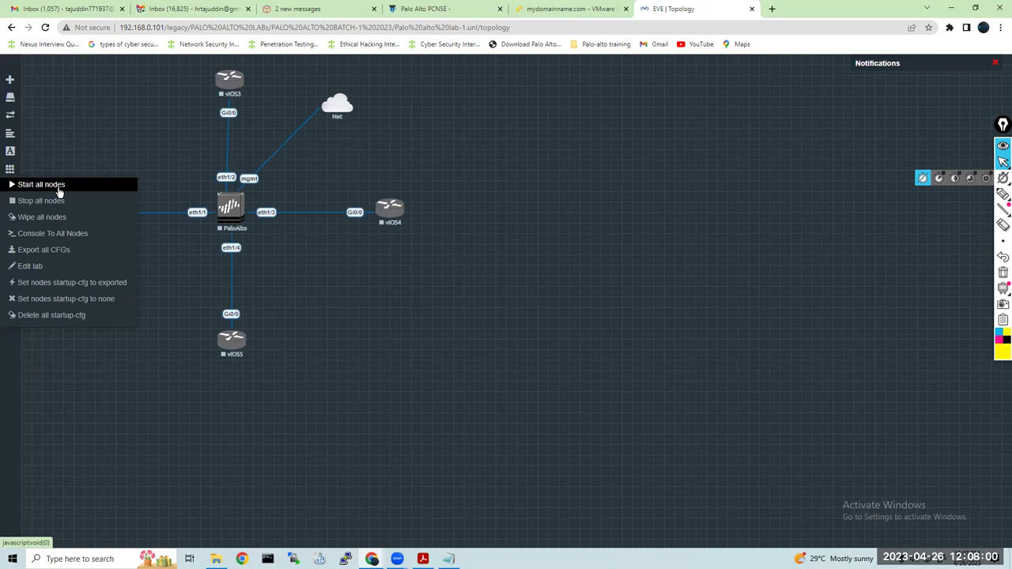
left_click(53, 186)
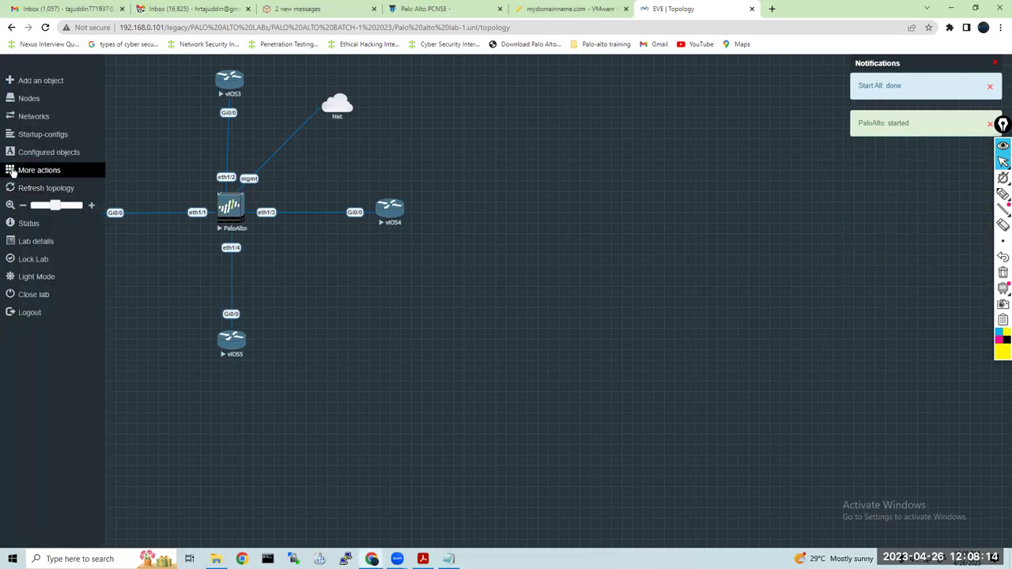
Open the Edit Lab settings and close them without changes
left_click(34, 173)
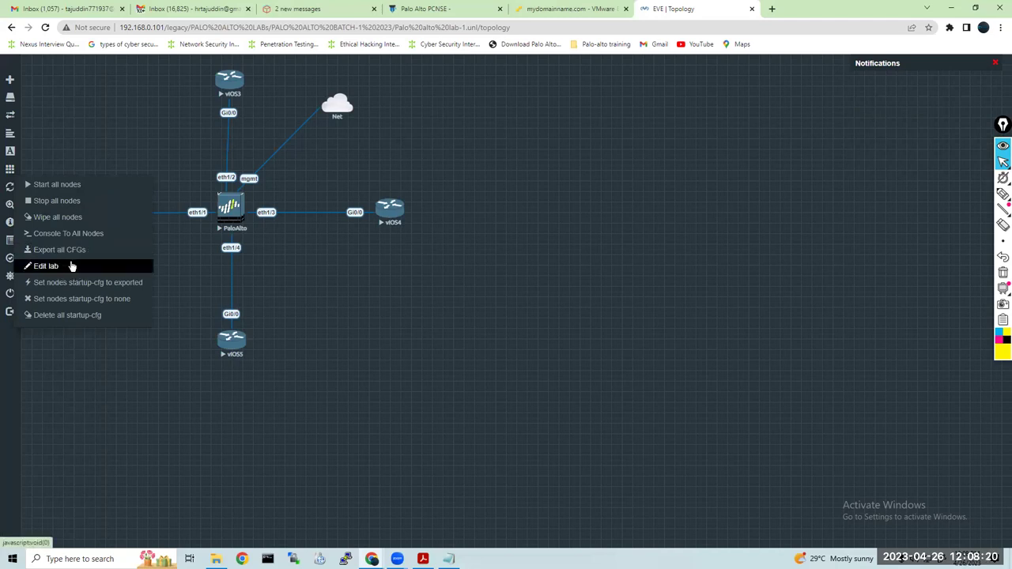
left_click(64, 268)
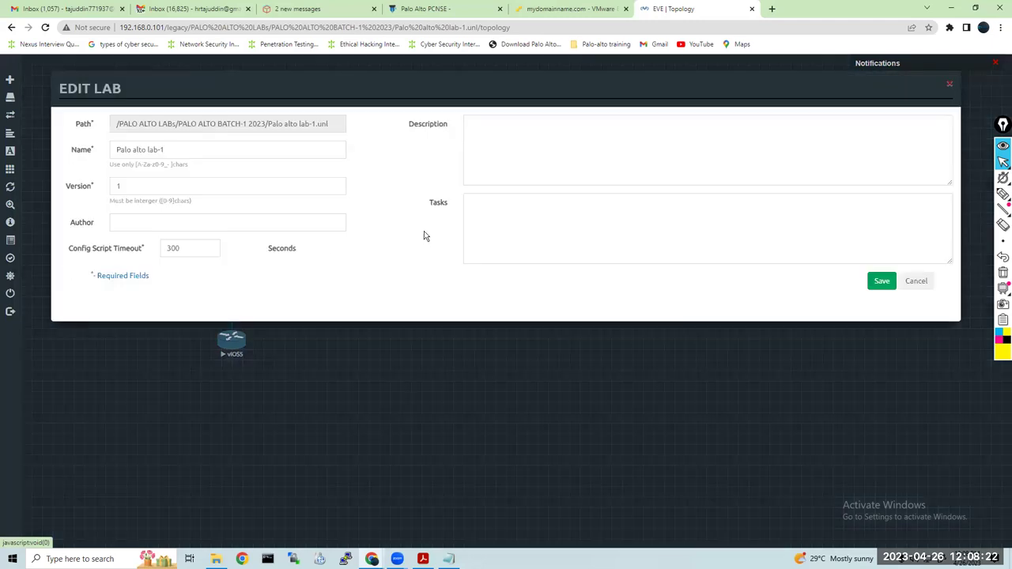
left_click(915, 281)
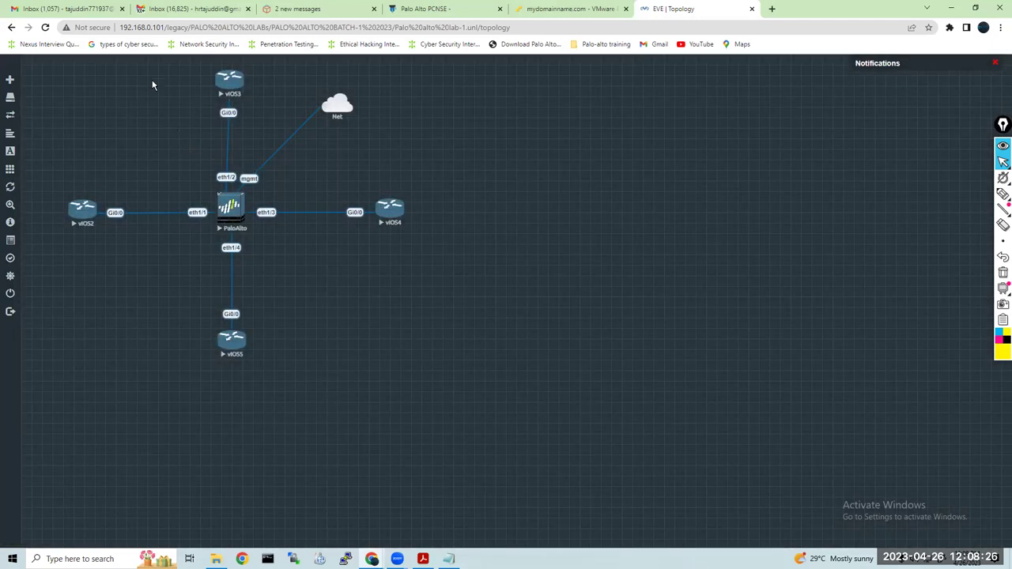
Add a bold text label reading 192.168.1.1/2/ to the topology
right_click(131, 115)
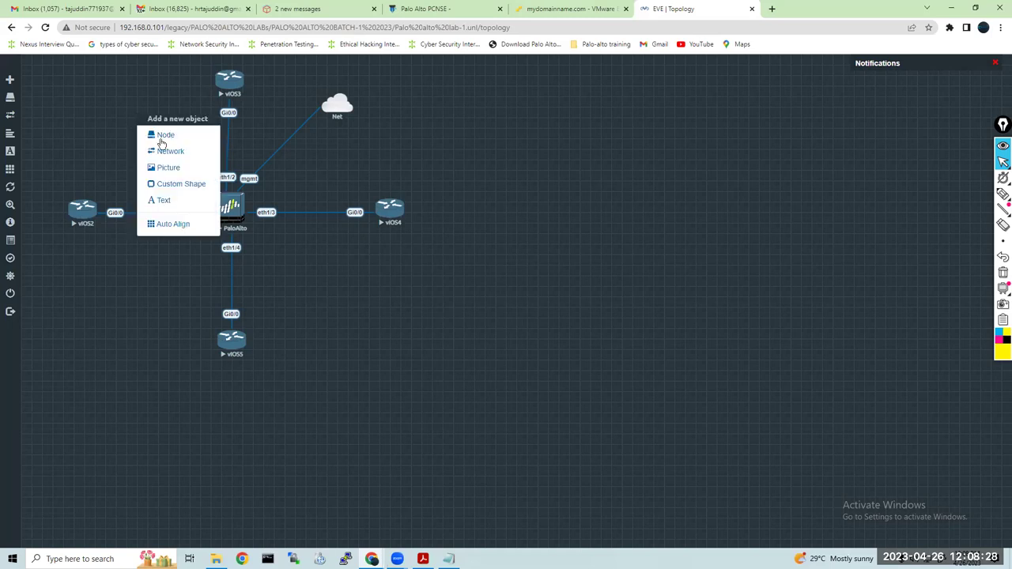
left_click(179, 206)
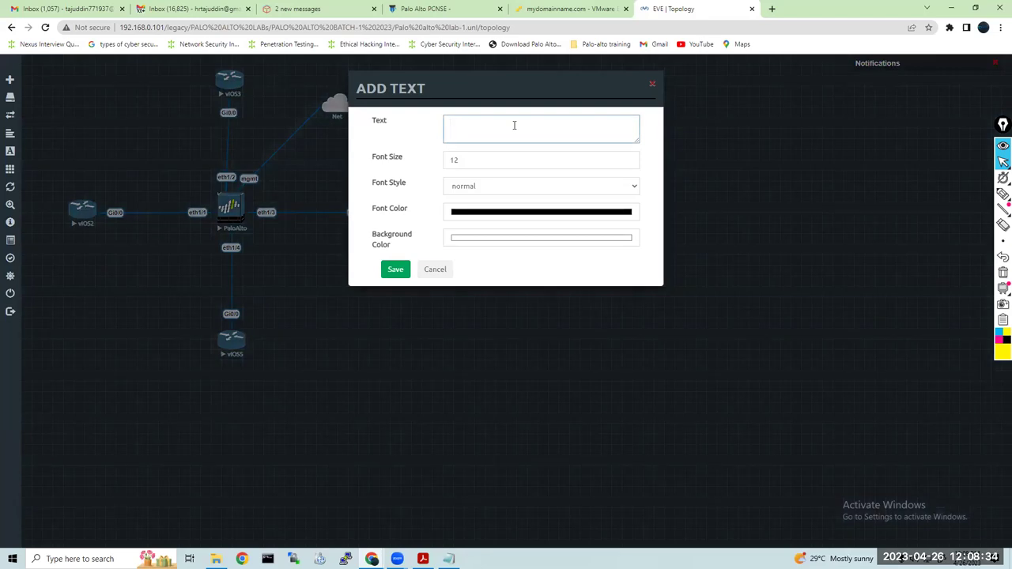
type("192.168")
key("BackSpace")
left_click(501, 190)
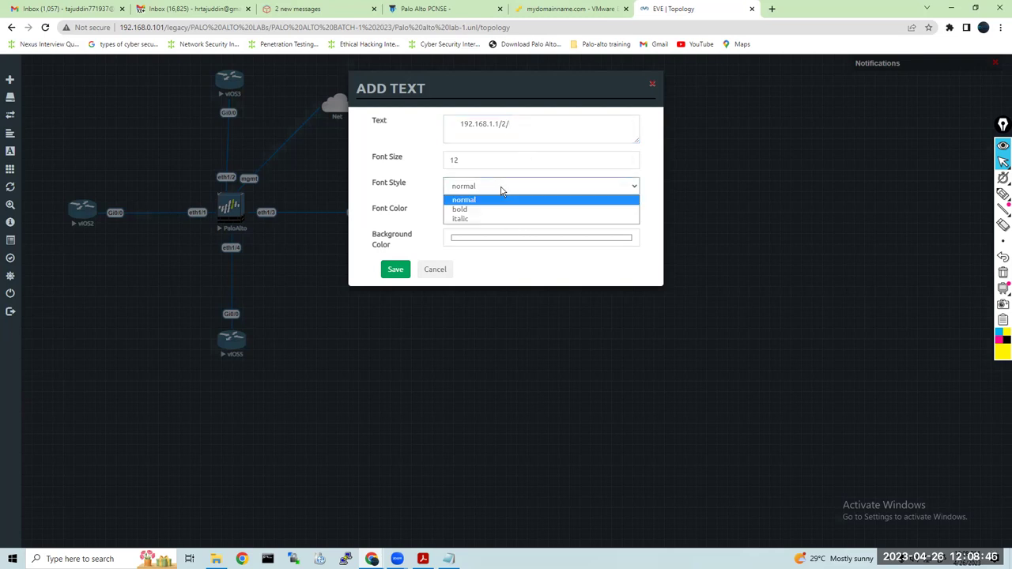
left_click(496, 210)
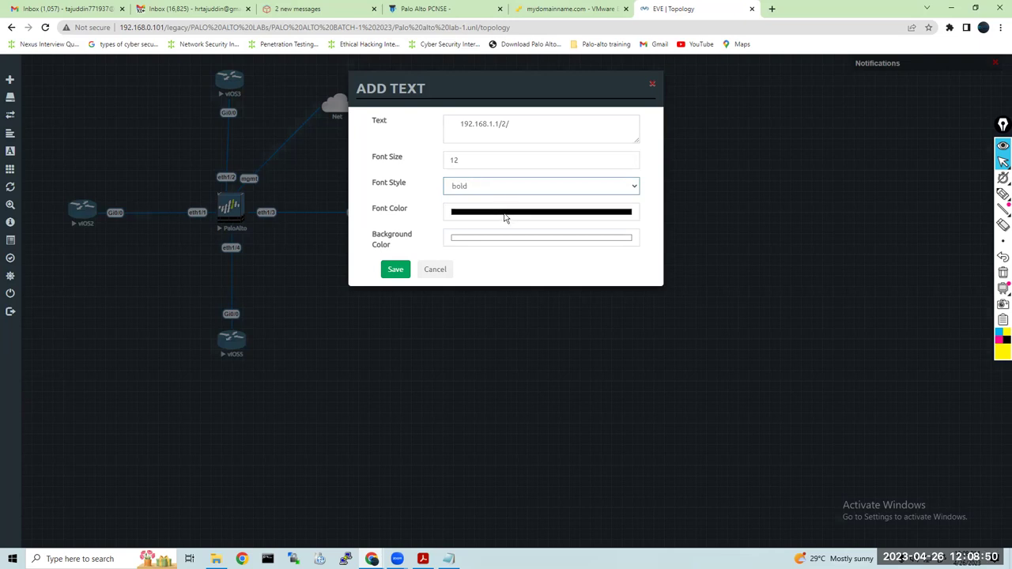
Set the label's font colour to cyan
left_click(508, 215)
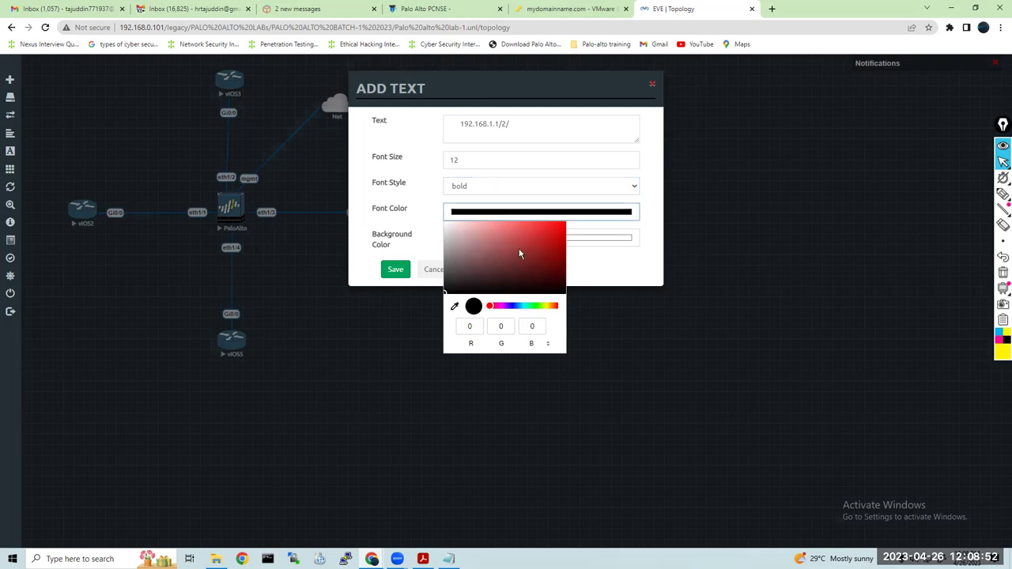
left_click(547, 307)
left_click(558, 228)
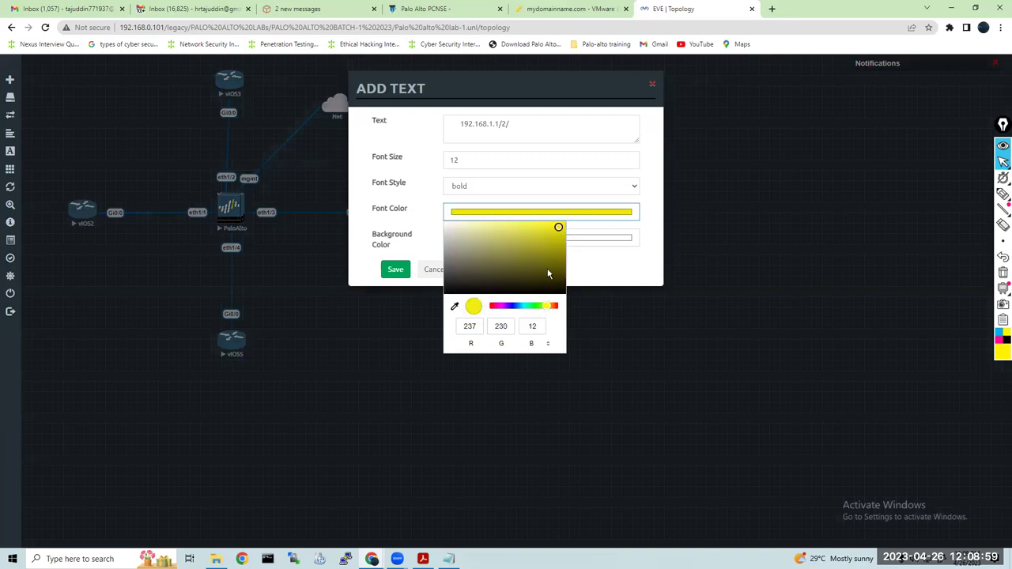
left_click(526, 308)
left_click(560, 227)
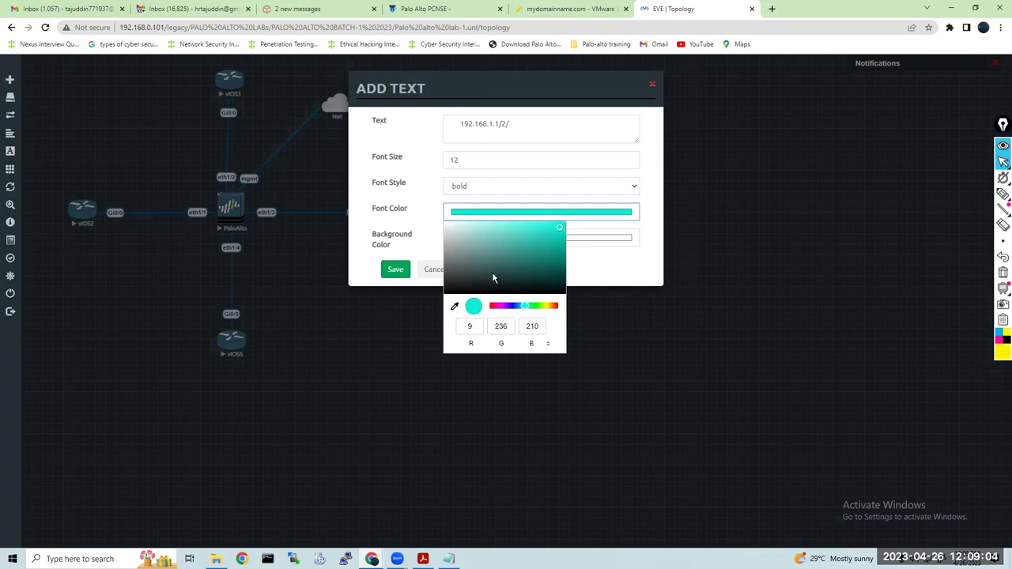
left_click(589, 275)
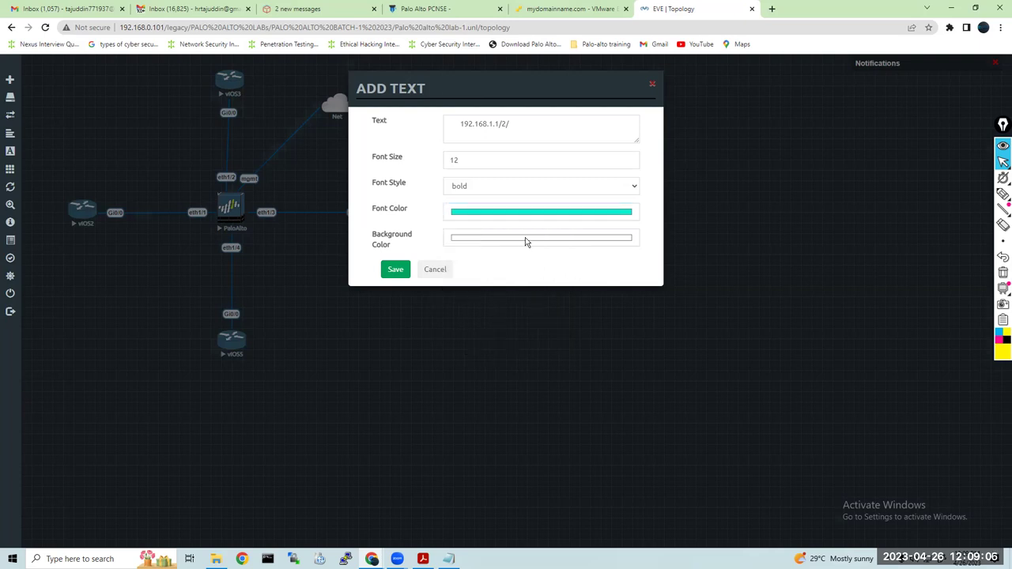
Give the label a near-black background, save it, and place it above the vIOS2 link
left_click(525, 239)
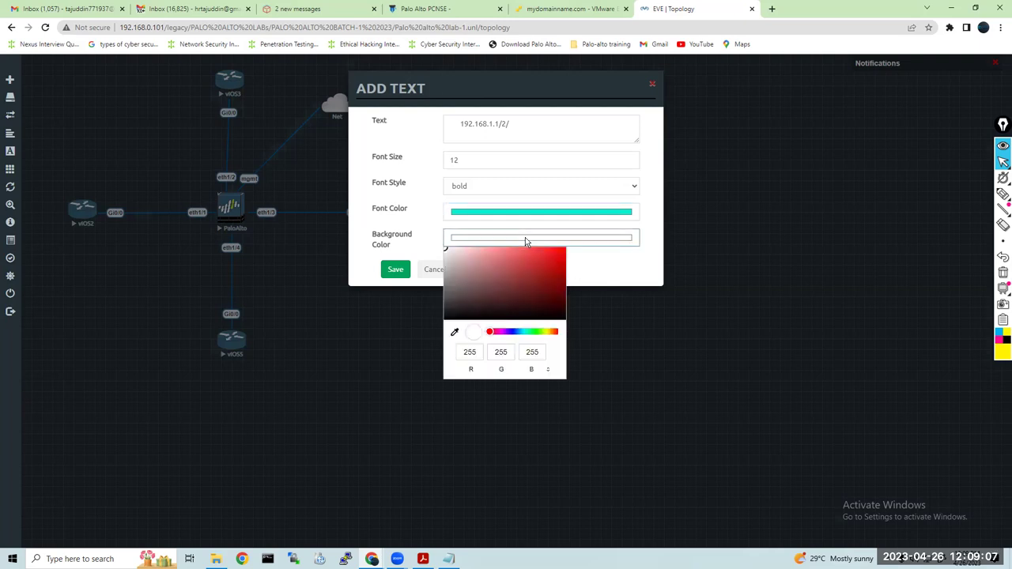
left_click(446, 316)
left_click(400, 271)
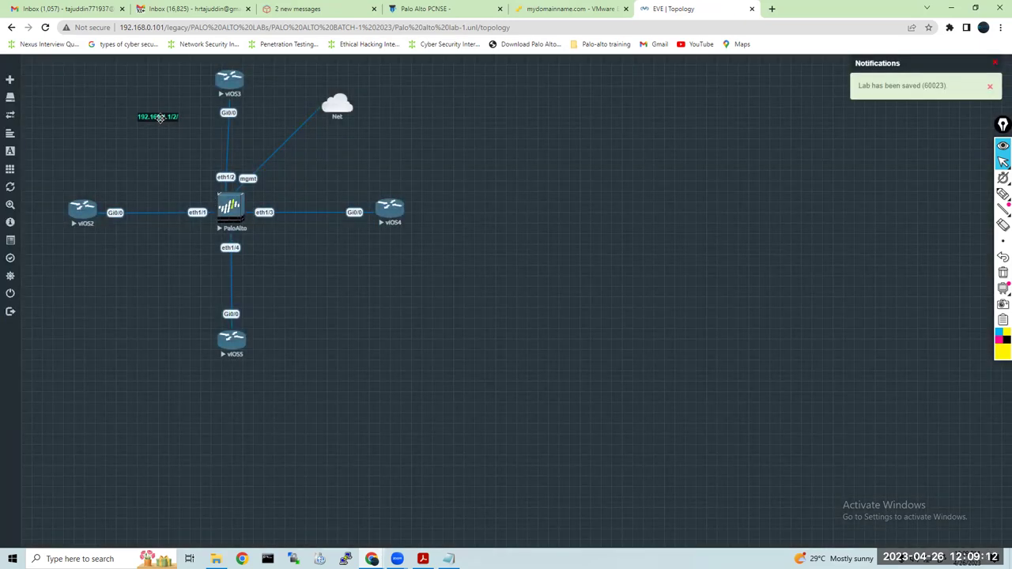
left_click_drag(161, 117, 175, 199)
left_click(157, 193)
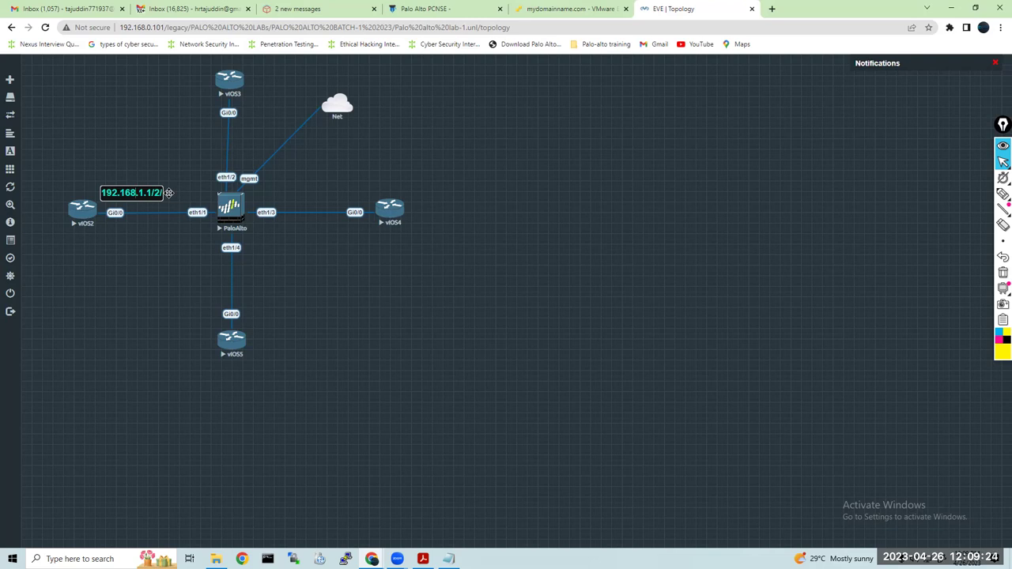
Correct the label to 192.168.1.1/24 and duplicate it beside the eth1/1 link end
key("BackSpace")
type("4")
left_click(145, 199)
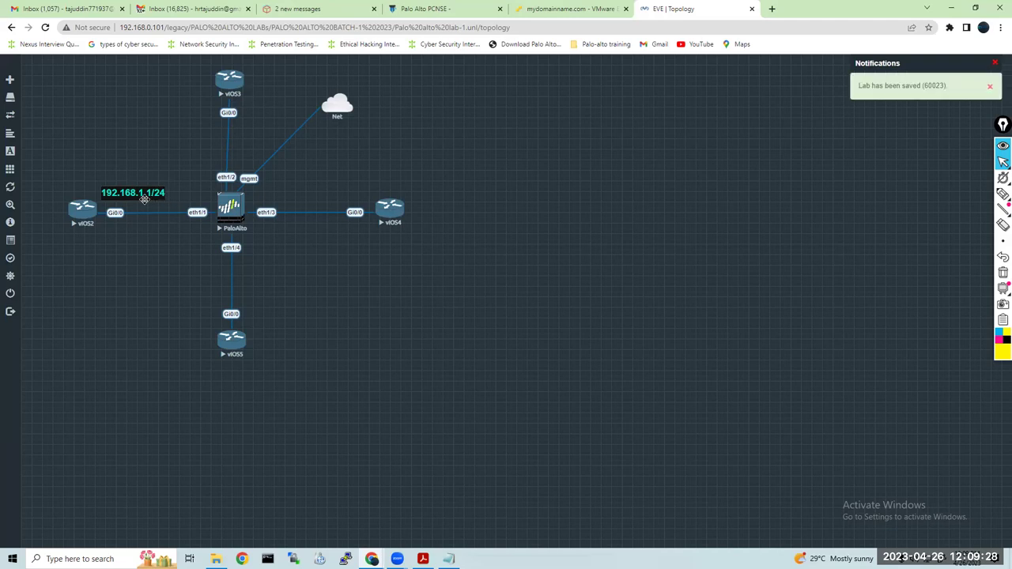
left_click_drag(143, 194, 137, 192)
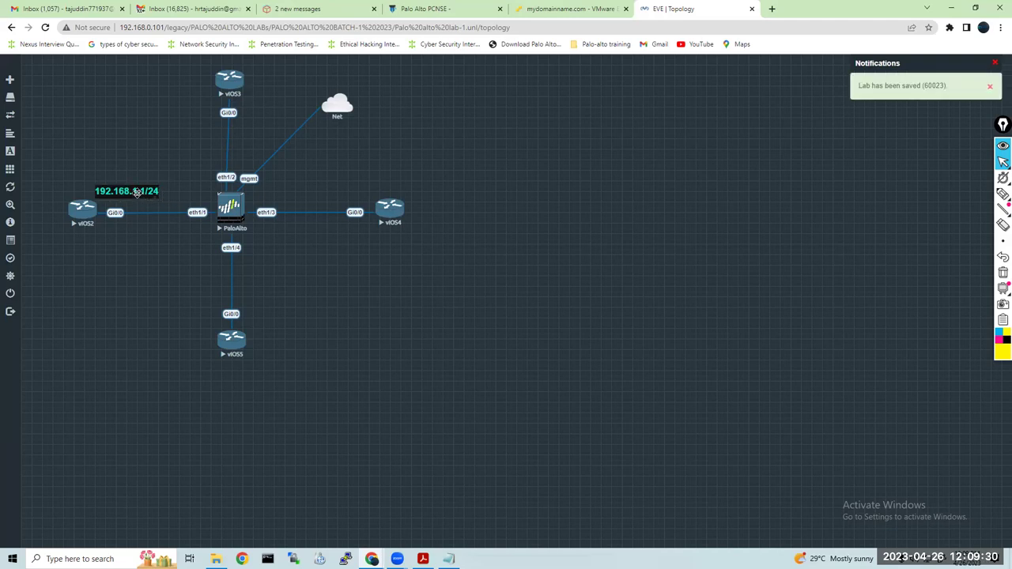
right_click(138, 191)
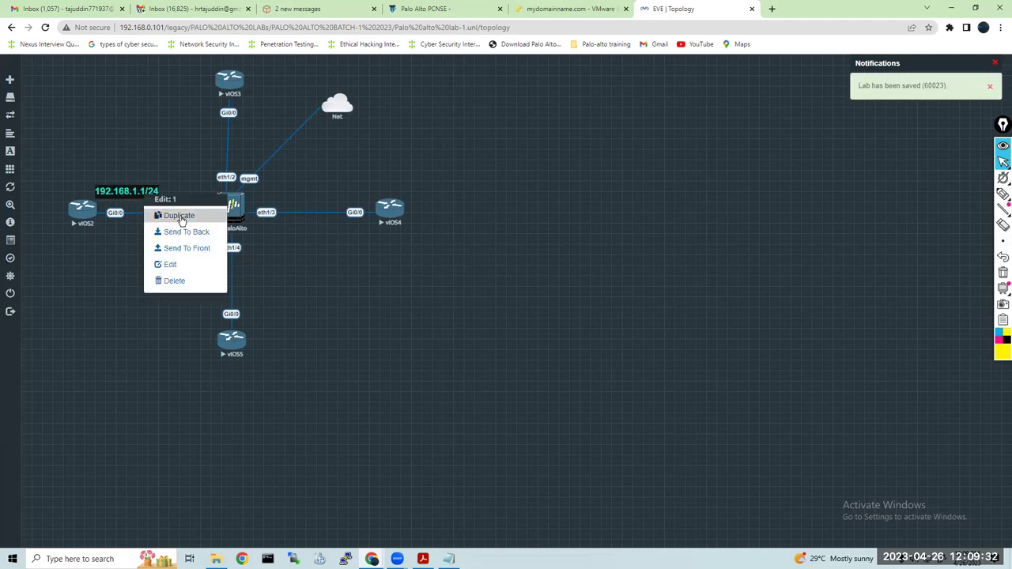
left_click(161, 214)
left_click_drag(165, 225, 197, 227)
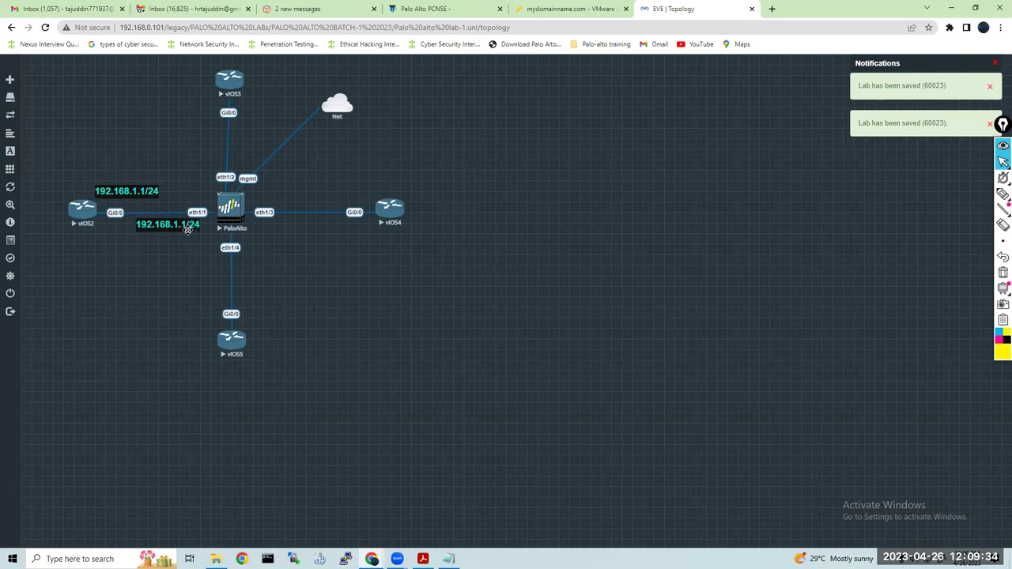
left_click(184, 226)
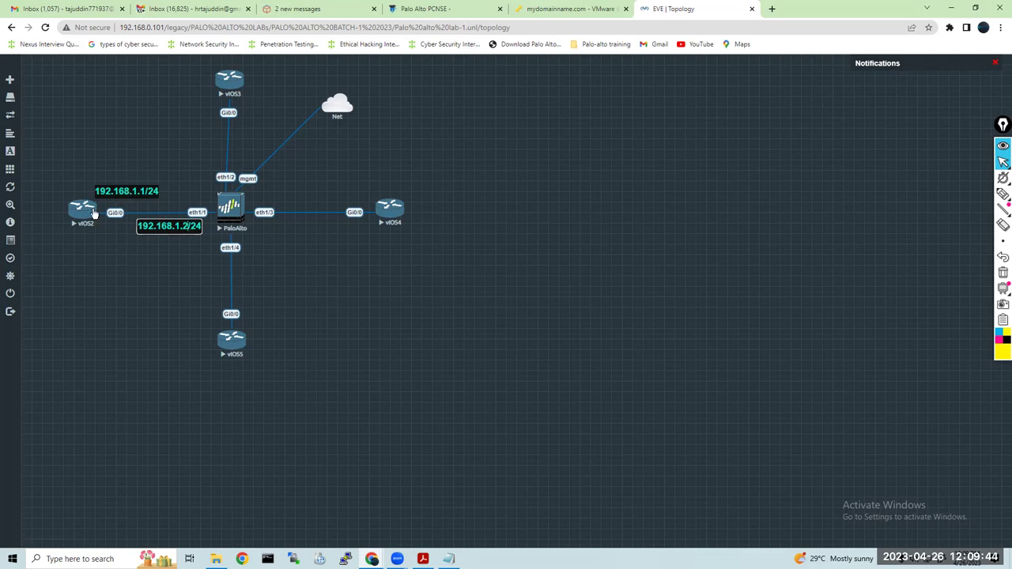
Move vIOS2 left, align both vIOS2-link labels, and place label copies by eth1/2 and vIOS3
left_click_drag(94, 214, 72, 190)
left_click_drag(161, 228, 169, 192)
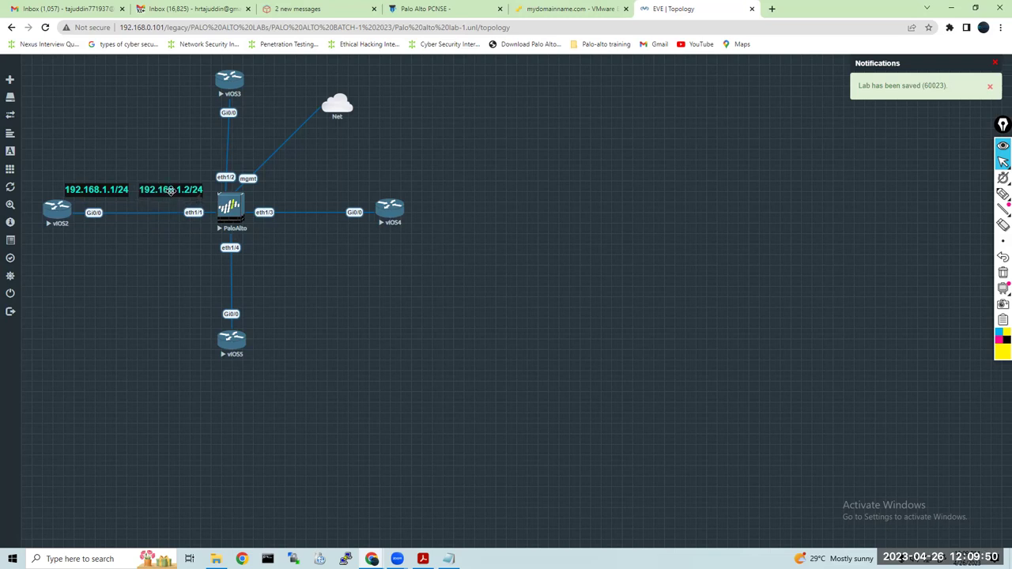
right_click(175, 195)
left_click(213, 211)
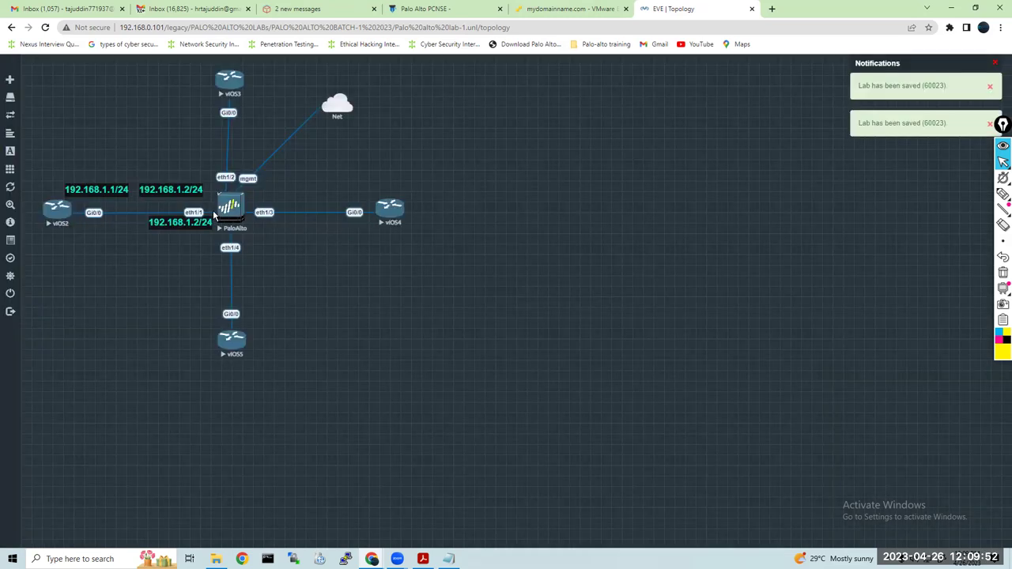
left_click_drag(188, 224, 194, 170)
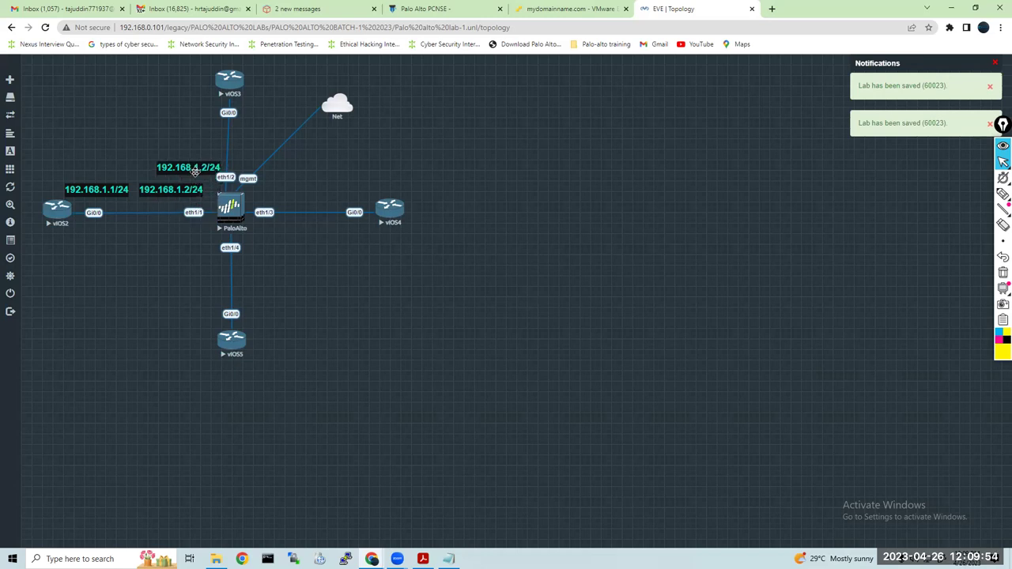
right_click(192, 166)
left_click(227, 192)
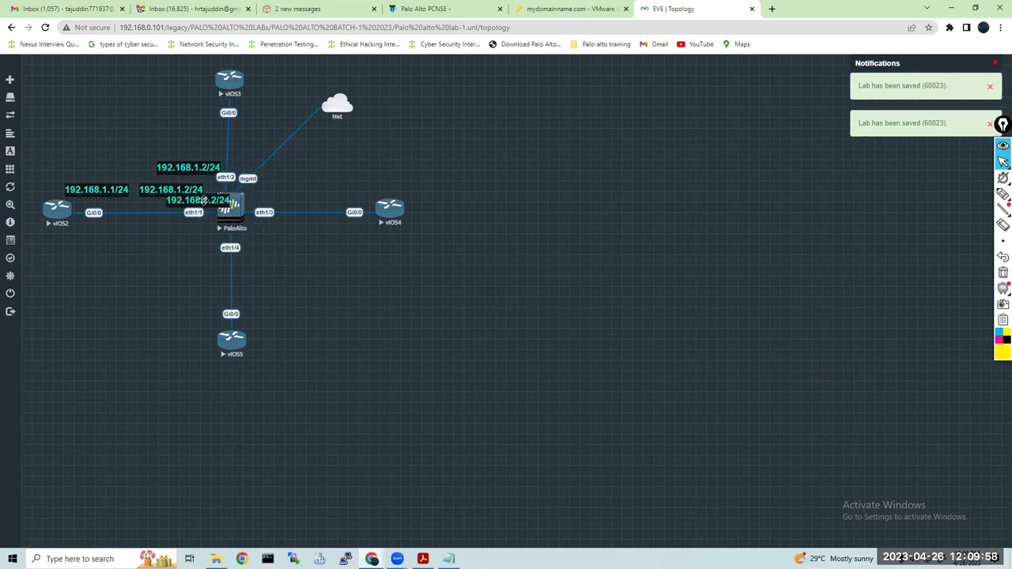
left_click_drag(200, 202, 184, 114)
left_click_drag(185, 161, 175, 159)
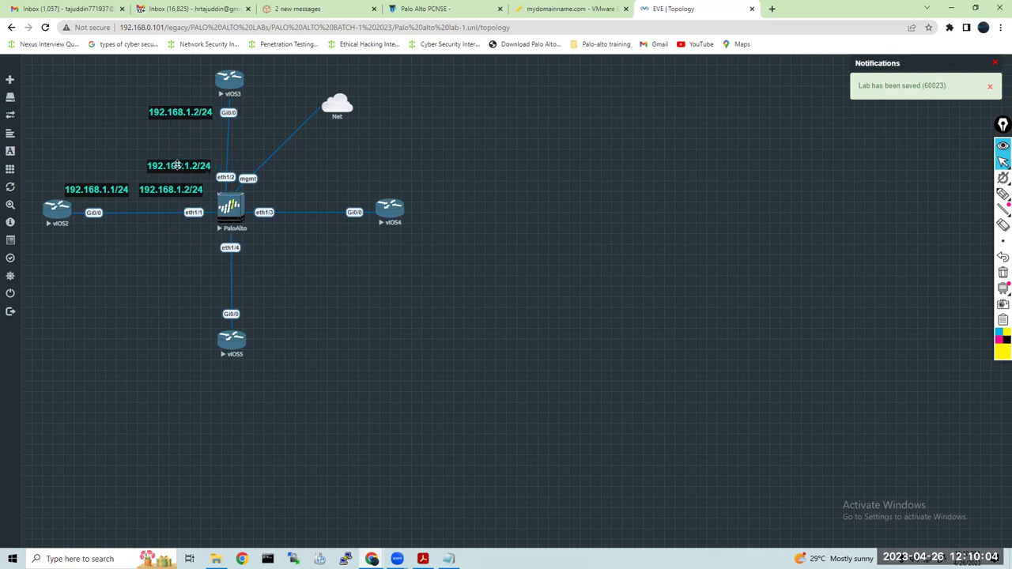
Edit the vIOS3 link labels to 192.168.2.2/24 and 192.168.2.1/24
double_click(195, 165)
type("2")
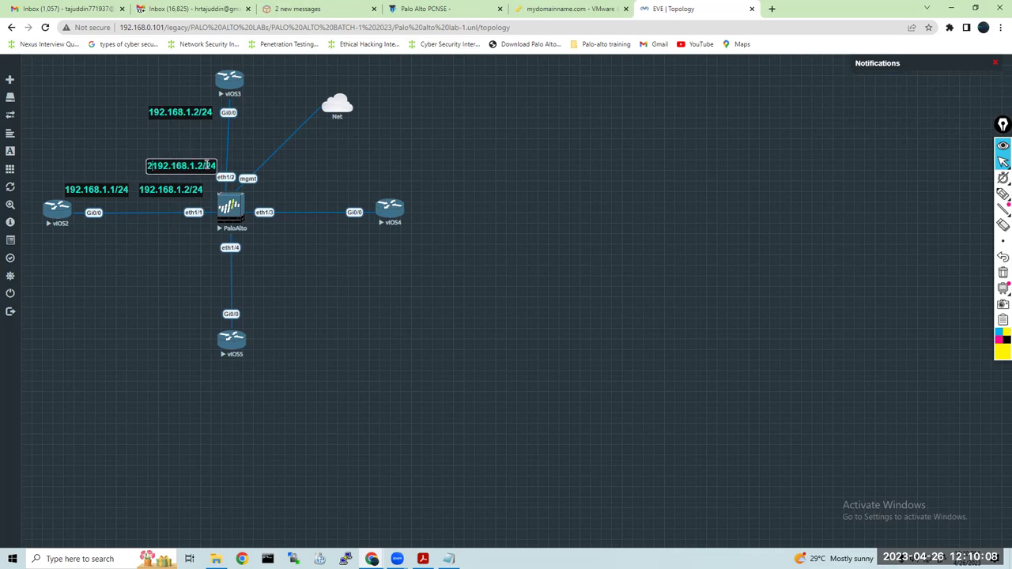
key("BackSpace")
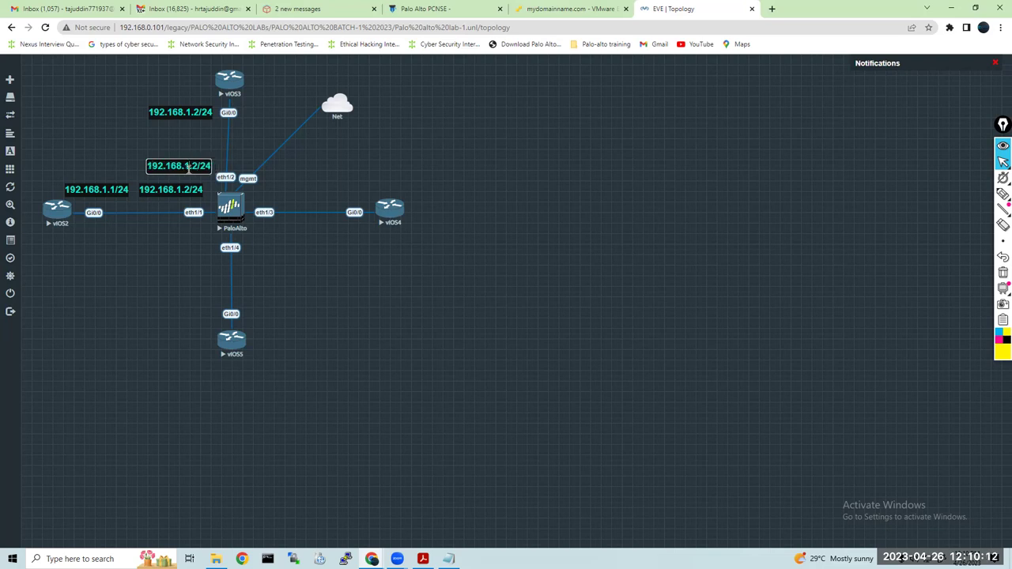
double_click(189, 112)
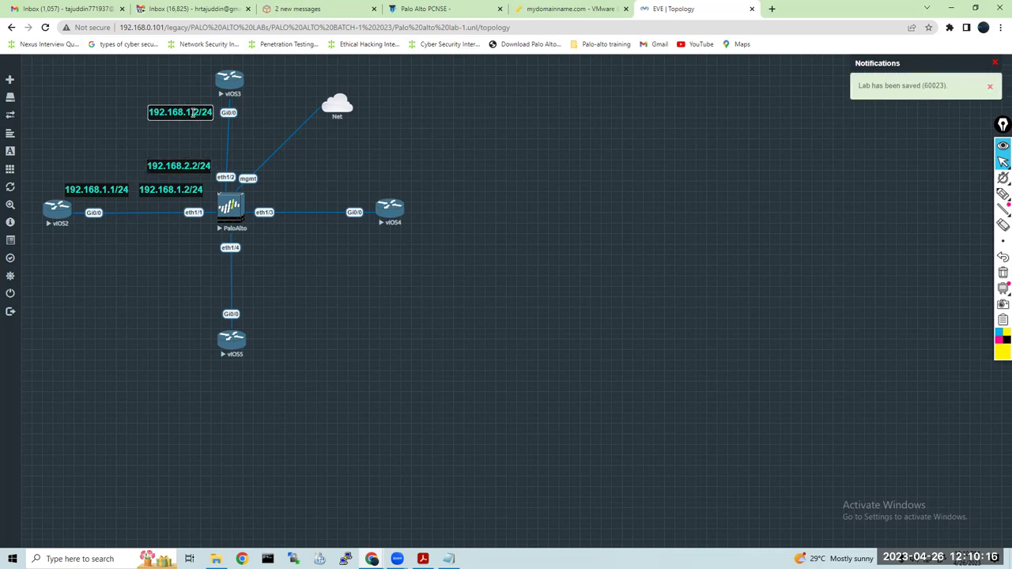
type("2")
key("BackSpace")
key("BackSpace")
type("2")
key("Return")
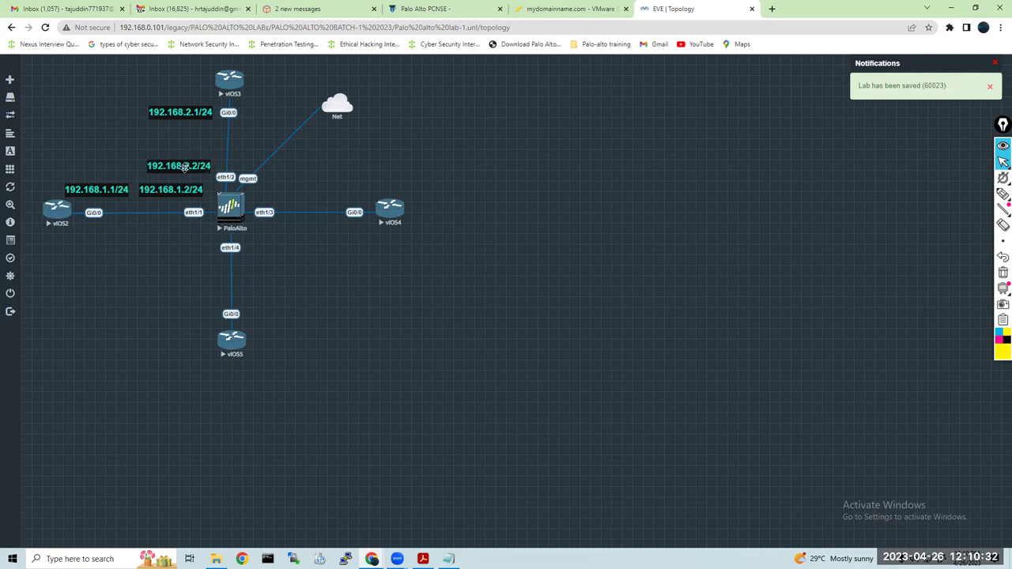
Duplicate the 192.168.2.2/24 label onto the eth1/3, vIOS4, eth1/4 and vIOS5 positions
right_click(184, 167)
left_click(207, 193)
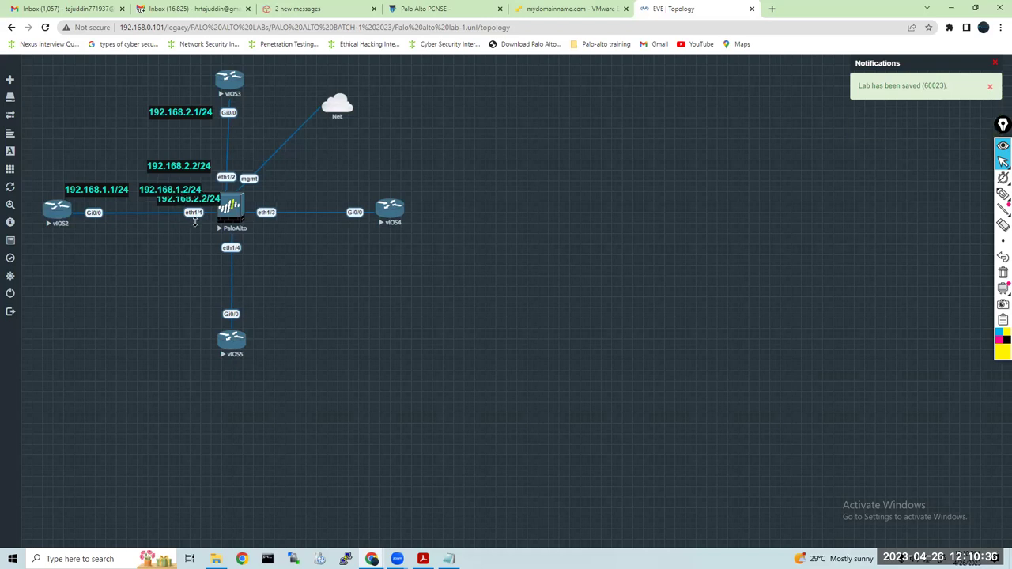
left_click_drag(205, 201, 301, 236)
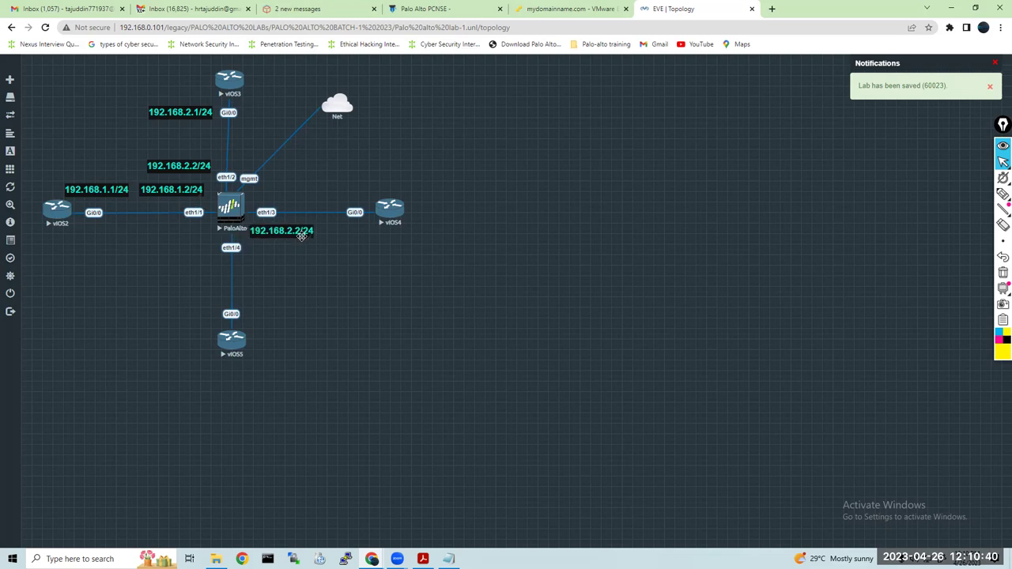
right_click(291, 234)
left_click(320, 259)
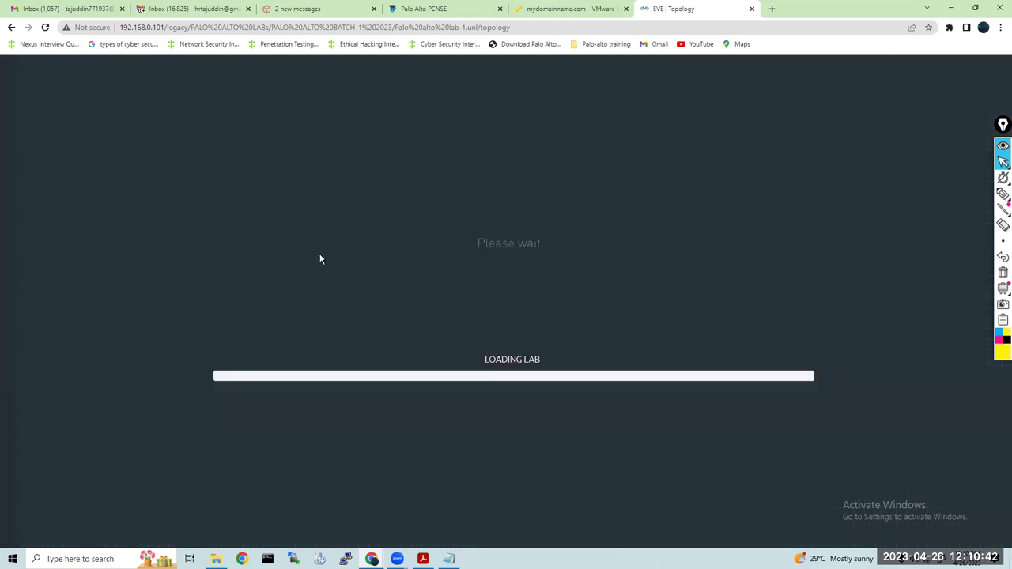
left_click_drag(321, 259, 393, 238)
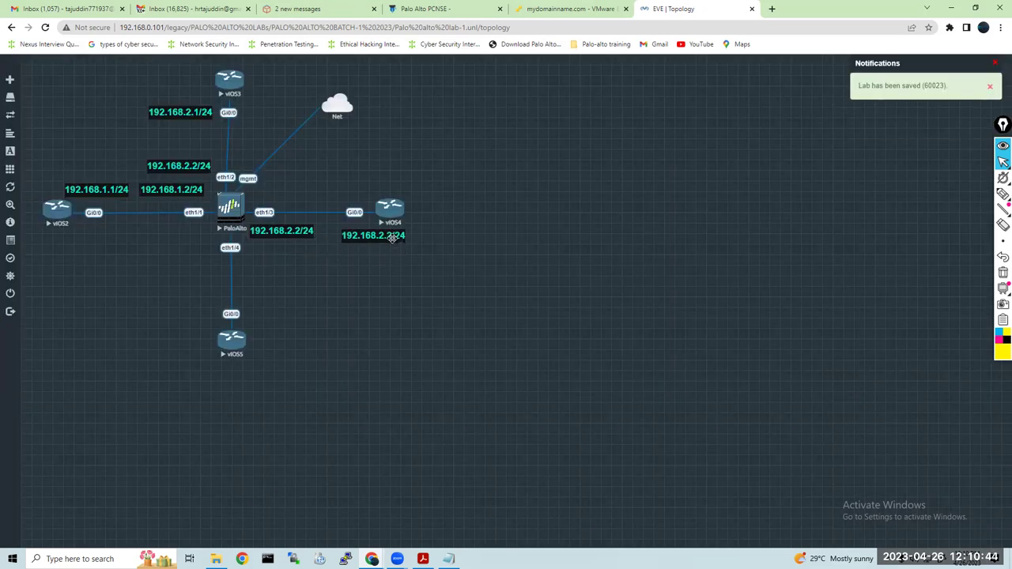
right_click(282, 233)
left_click(317, 257)
left_click_drag(287, 264, 276, 259)
right_click(276, 259)
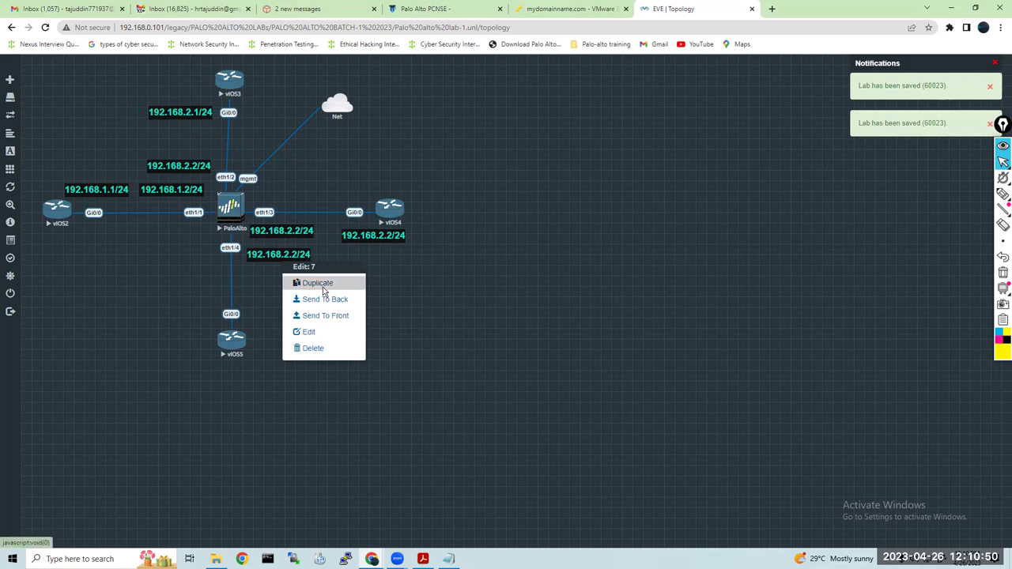
left_click(320, 288)
left_click_drag(303, 293, 297, 322)
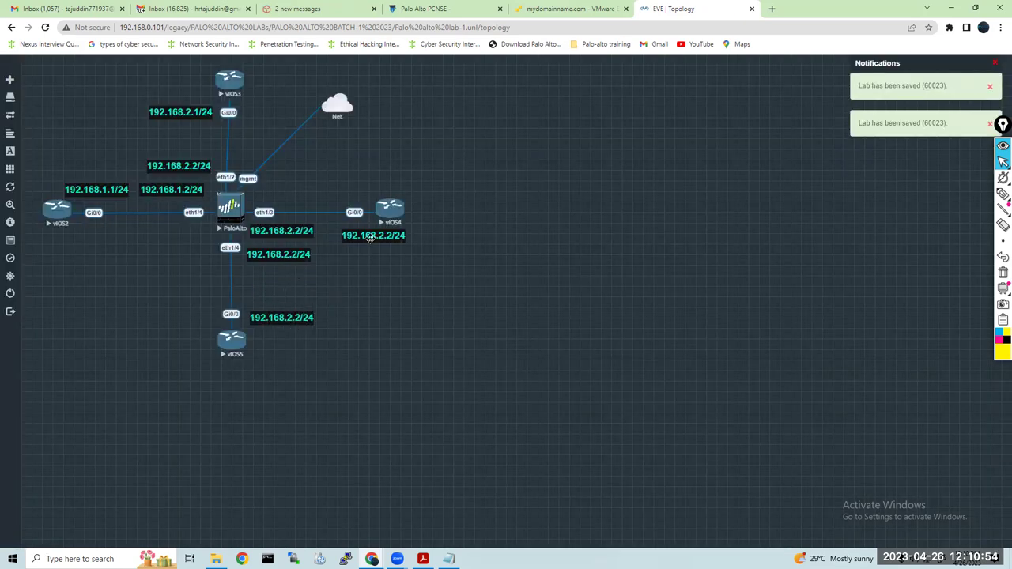
Edit the vIOS4 link labels to 192.168.3.2/24 and 192.168.3.1/24
double_click(288, 230)
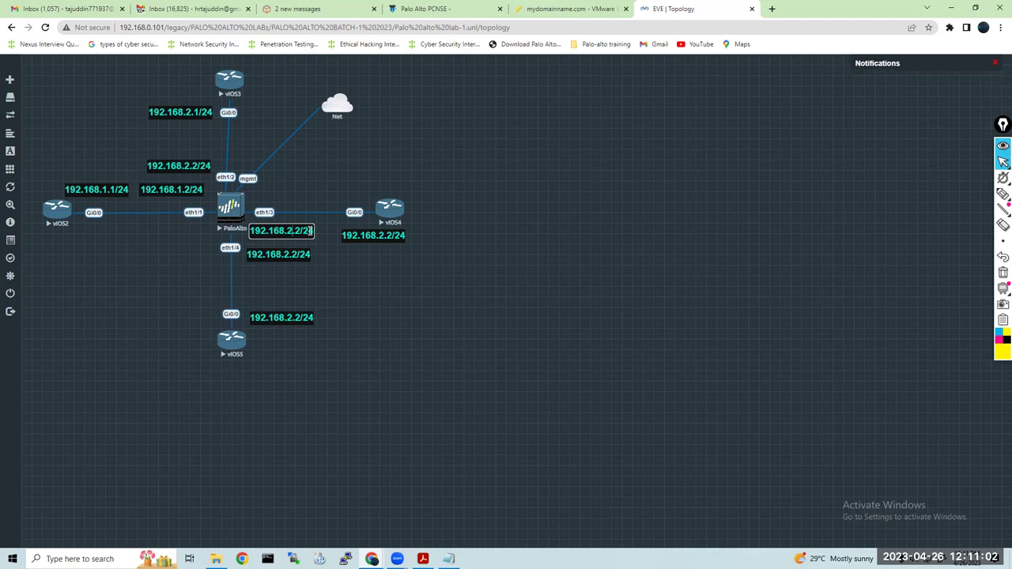
double_click(386, 235)
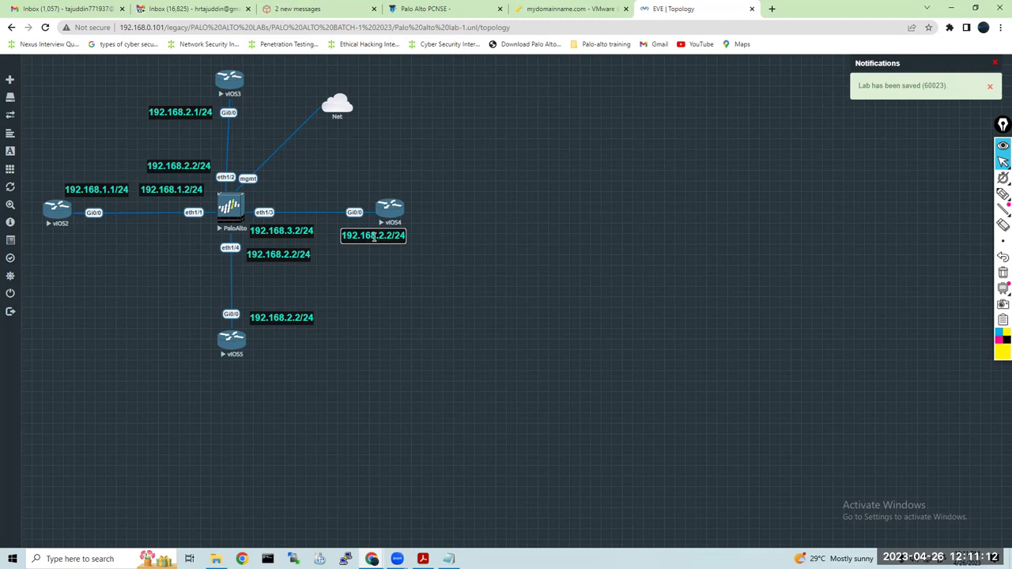
key("BackSpace")
type("1")
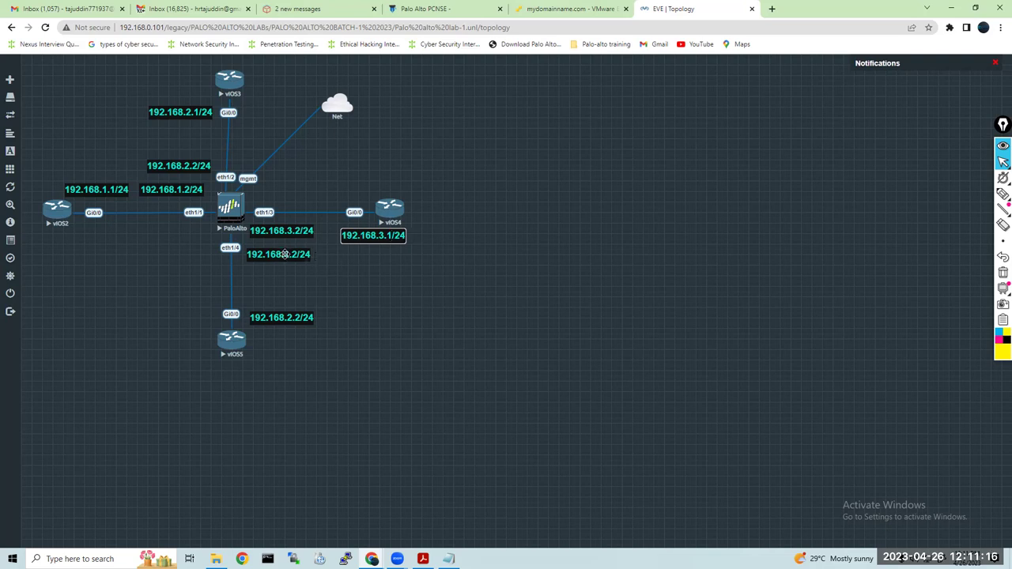
Relabel the vIOS5 link ends as 192.168.4.2/24 and 192.168.4.1/24
left_click(284, 254)
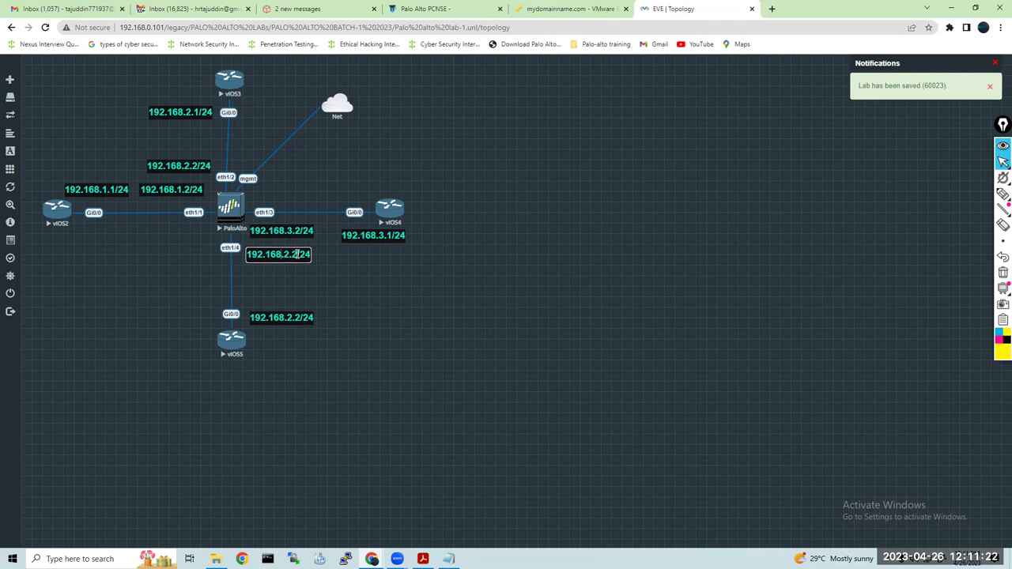
type("4")
left_click(287, 317)
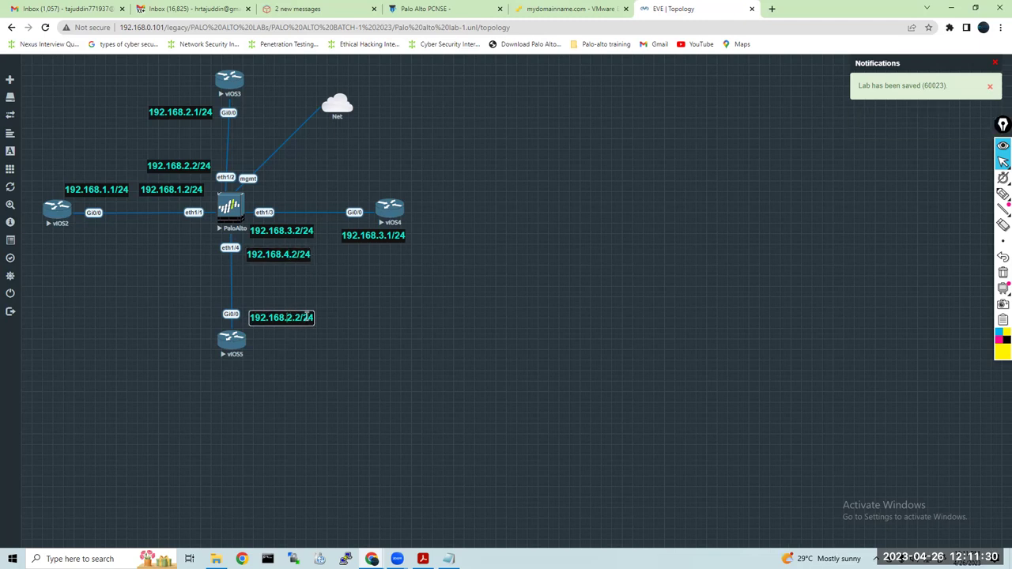
key("BackSpace")
type("4")
left_click(306, 317)
key("BackSpace")
type("1")
key("Return")
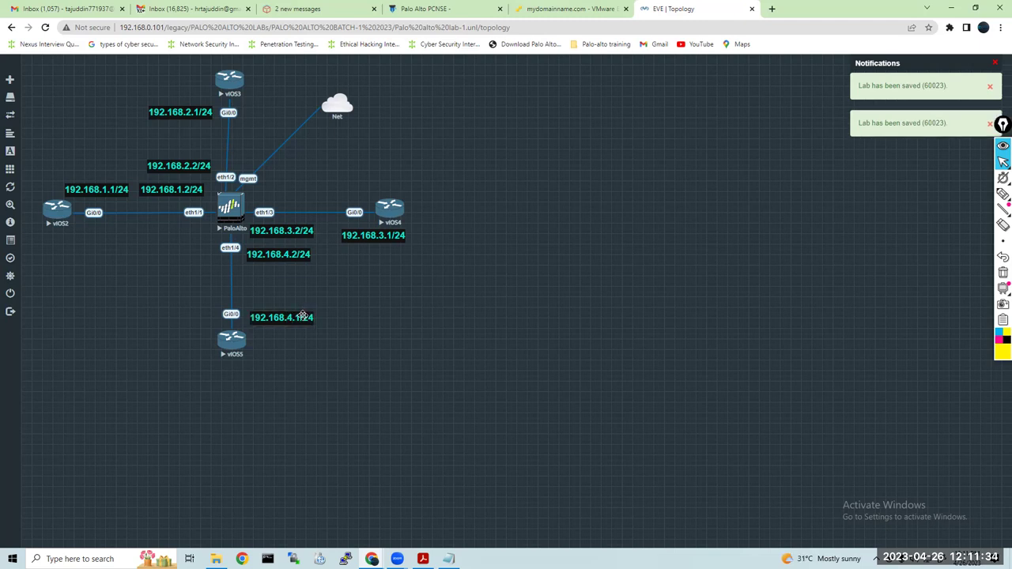
Move the 192.168.4.1/24, 192.168.3.2/24 and 192.168.3.1/24 labels beside their links
left_click_drag(293, 310, 290, 298)
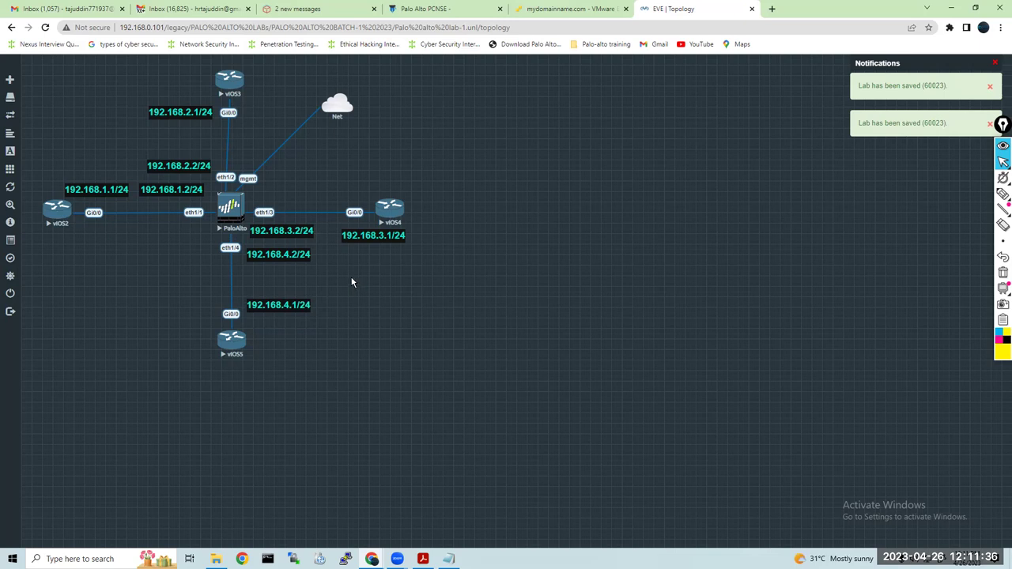
left_click_drag(300, 231, 306, 197)
left_click_drag(360, 237, 402, 219)
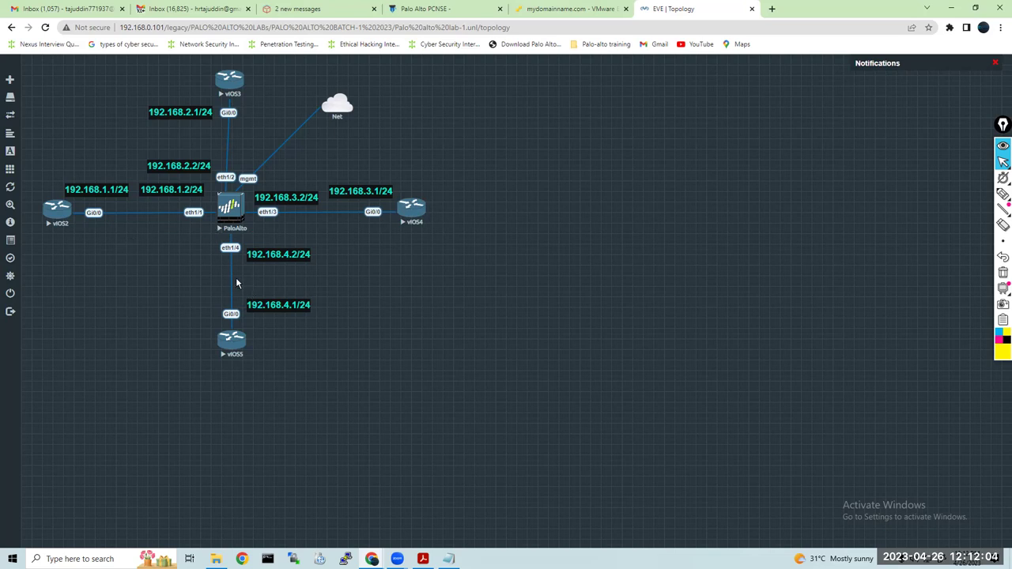
Launch the PaloAlto node's console in the VNC viewer and move its window aside
left_click(230, 208)
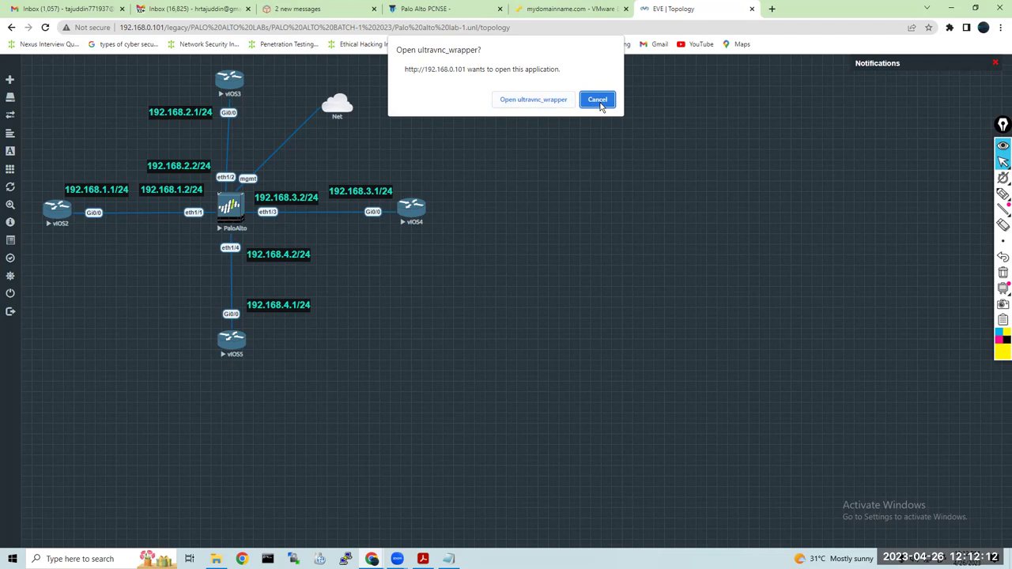
left_click(597, 100)
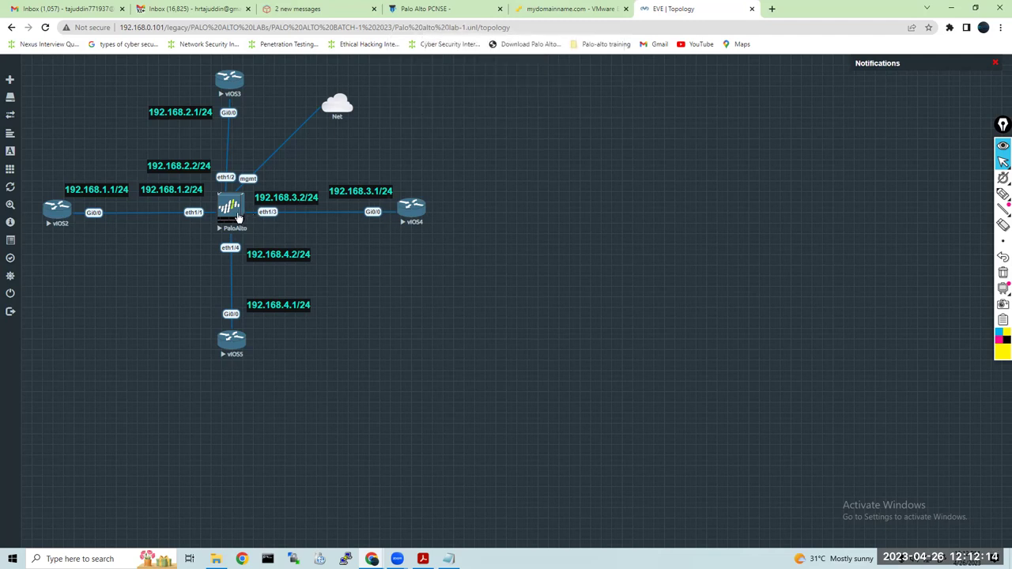
right_click(228, 207)
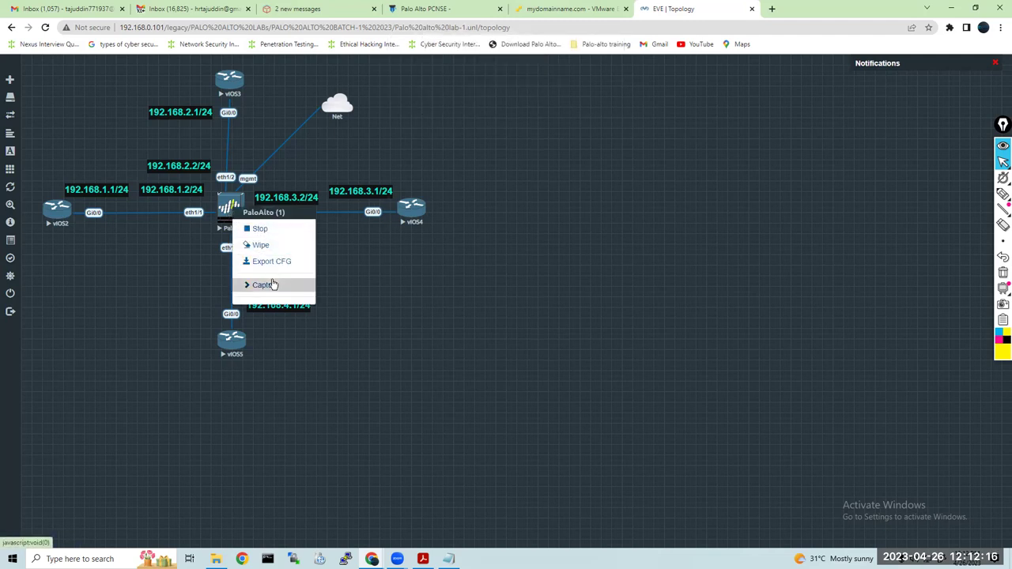
left_click(374, 265)
left_click(234, 209)
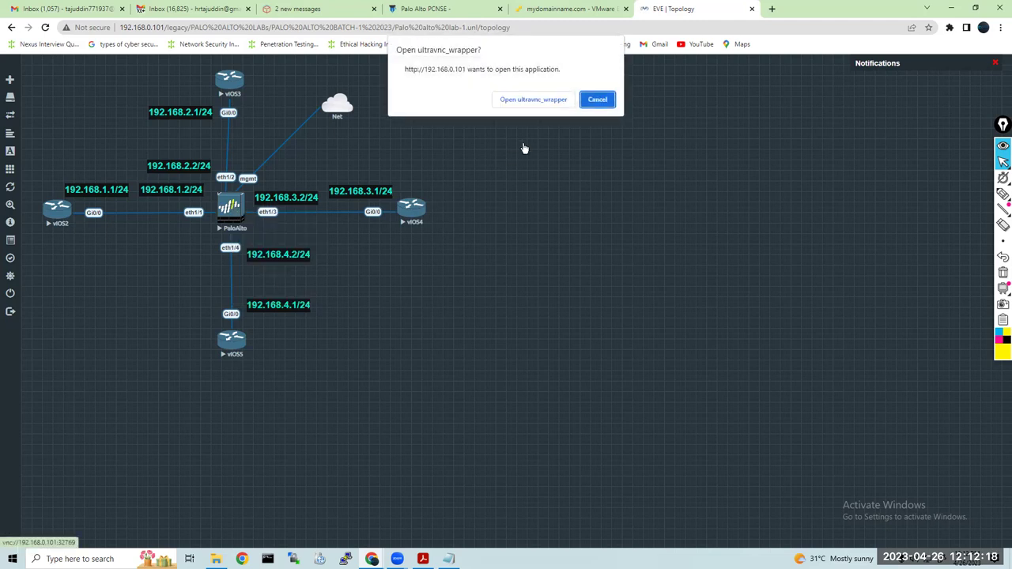
left_click(533, 99)
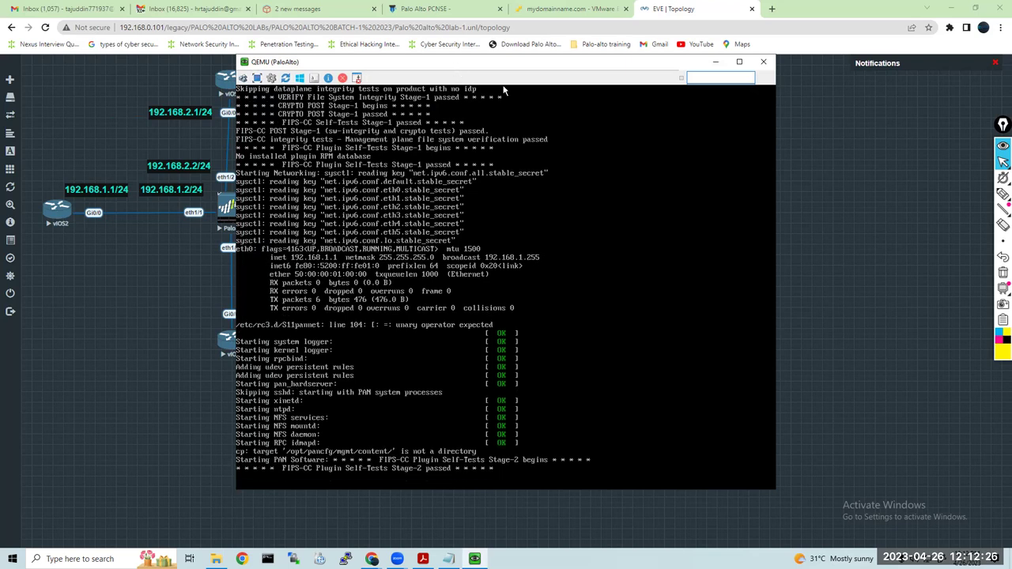
left_click_drag(503, 62, 684, 72)
Open SecureCRT telnet consoles for vIOS2 and vIOS3, accepting the evaluation and declining initial configuration
left_click(368, 282)
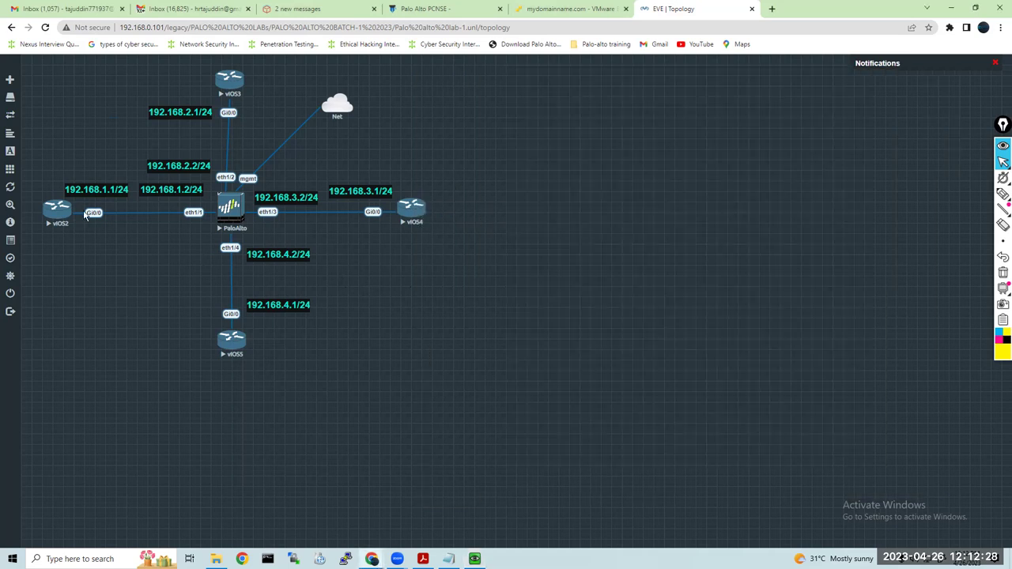
left_click(62, 210)
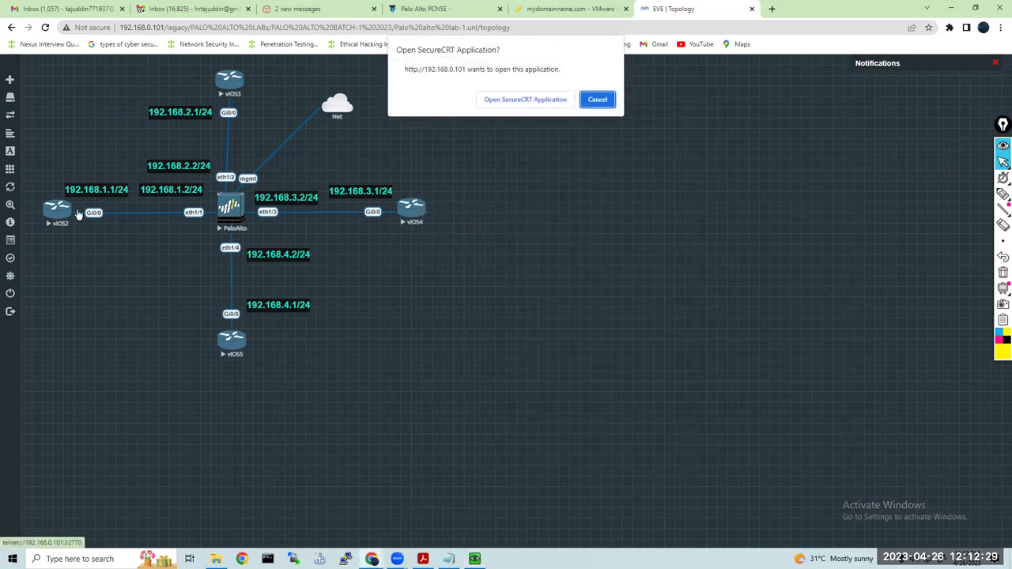
left_click(528, 99)
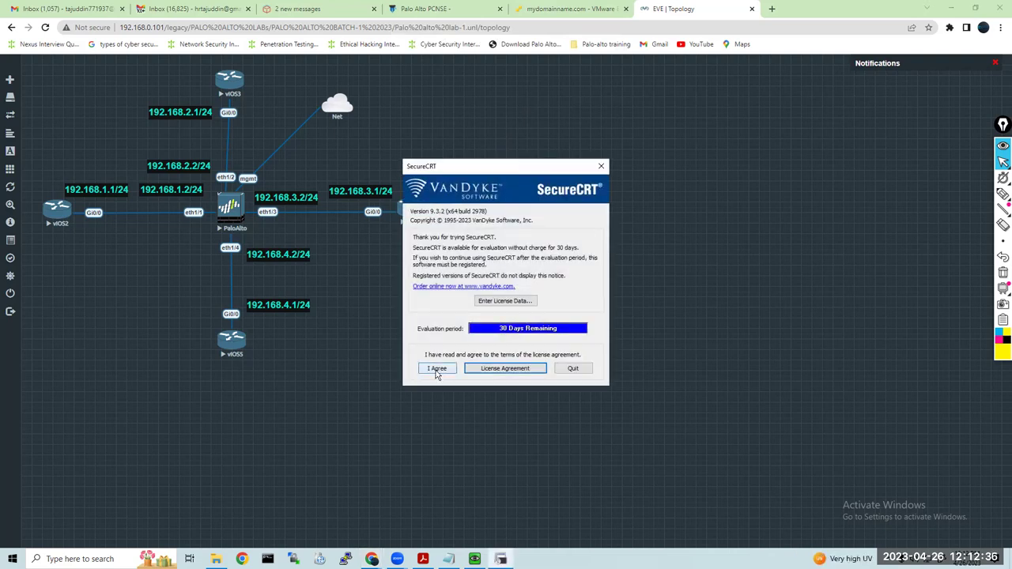
left_click(436, 370)
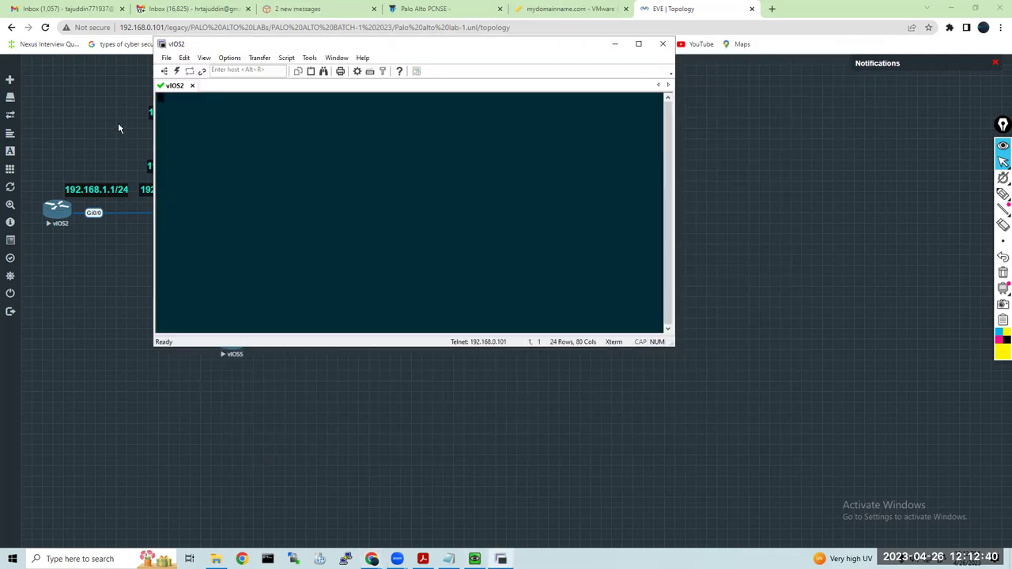
key("Return")
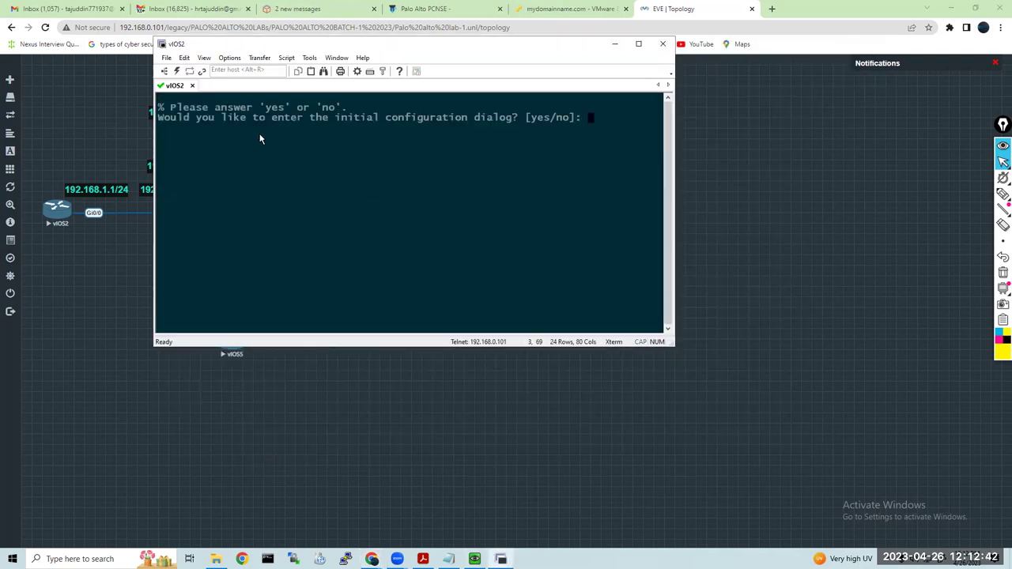
type("n")
left_click(63, 140)
left_click(231, 85)
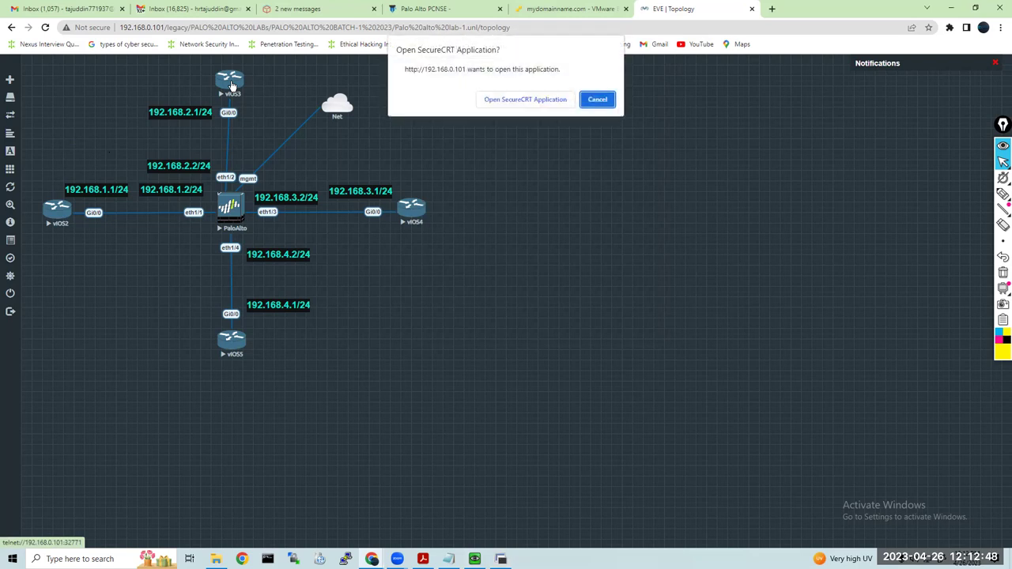
left_click(506, 99)
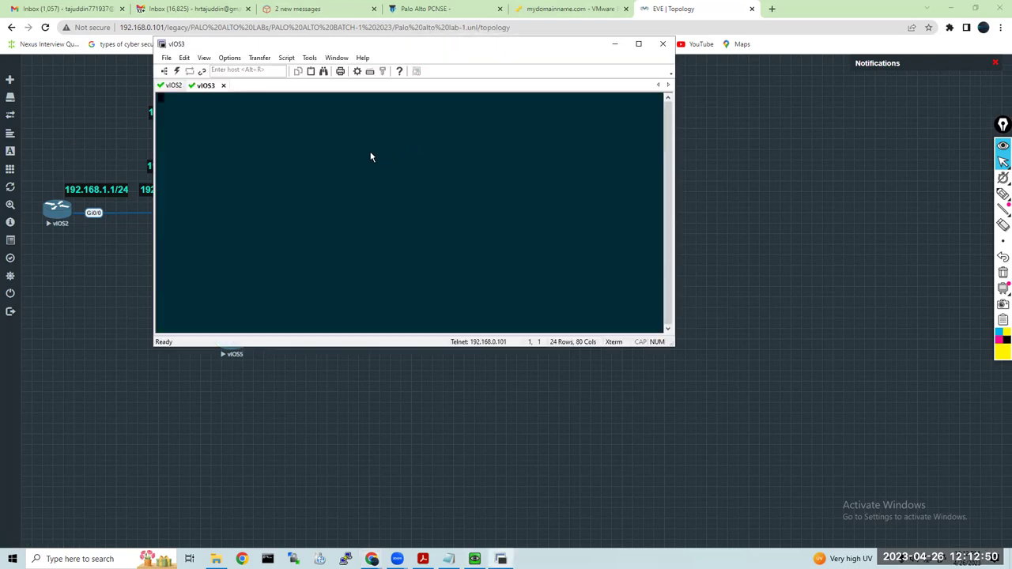
key("Return")
type("n")
key("Return")
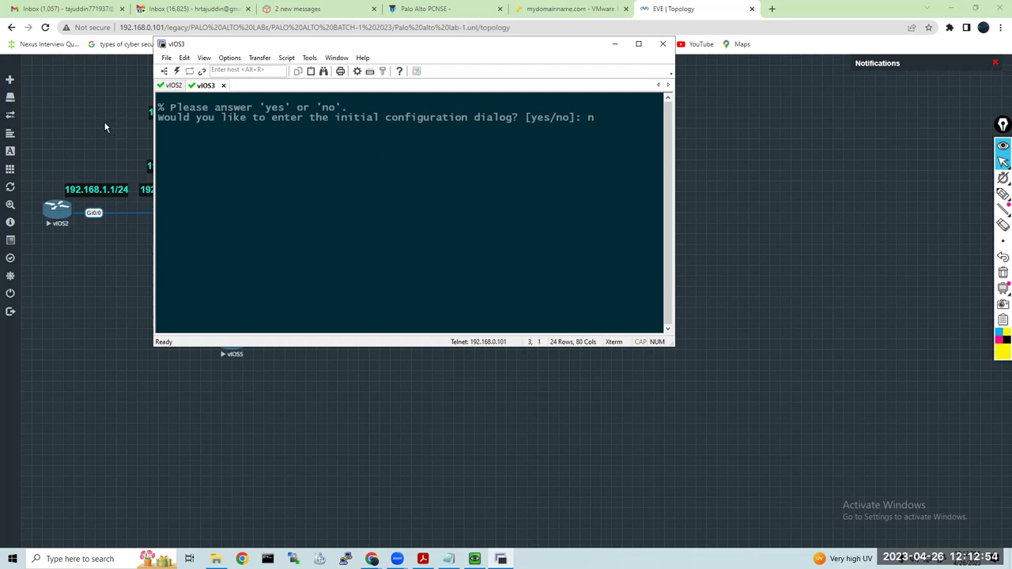
Open telnet consoles for vIOS4 and vIOS5, decline initial configuration, and bring back the PaloAlto console
left_click(615, 43)
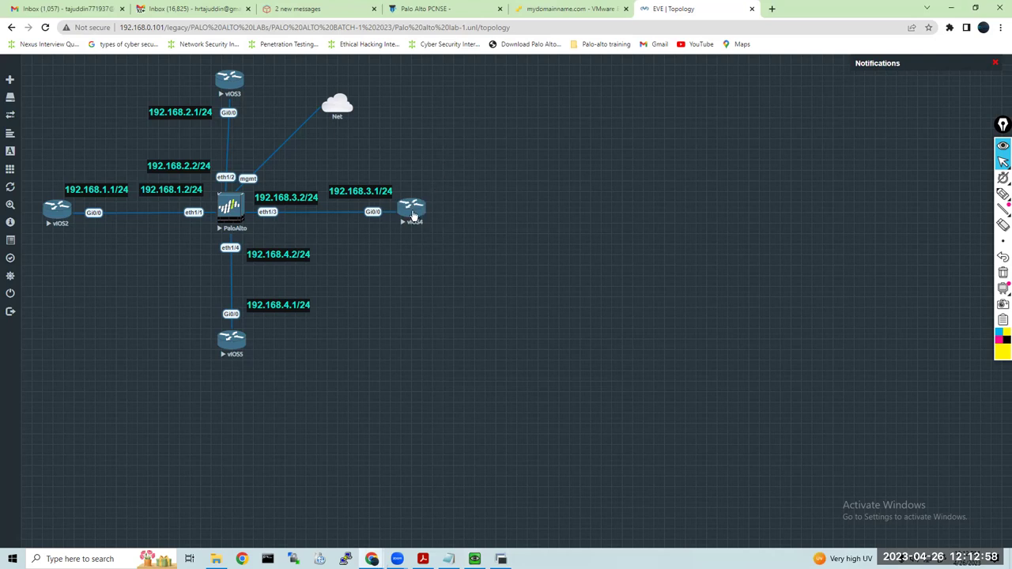
left_click(413, 208)
left_click(525, 100)
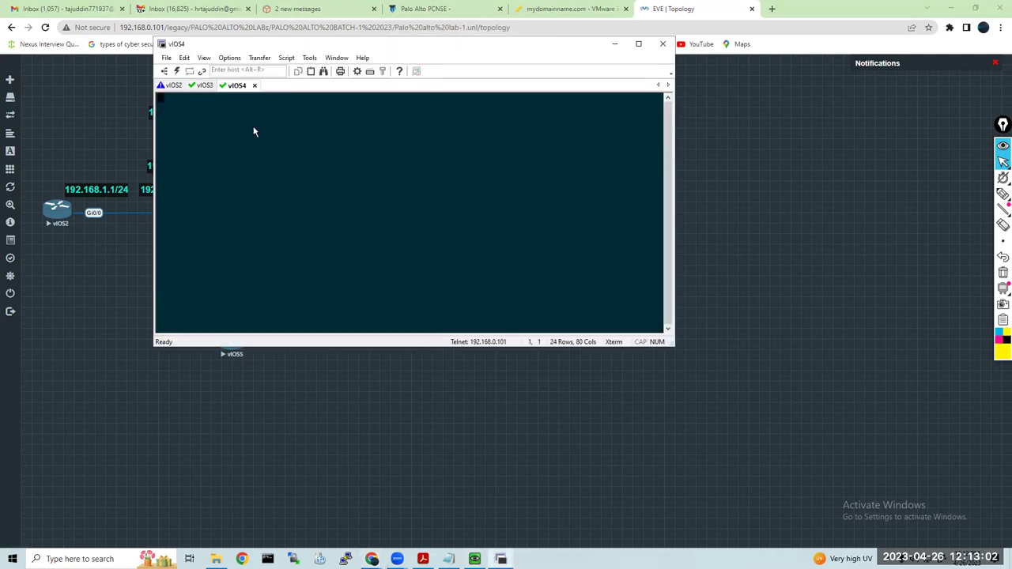
key("Return")
type("n")
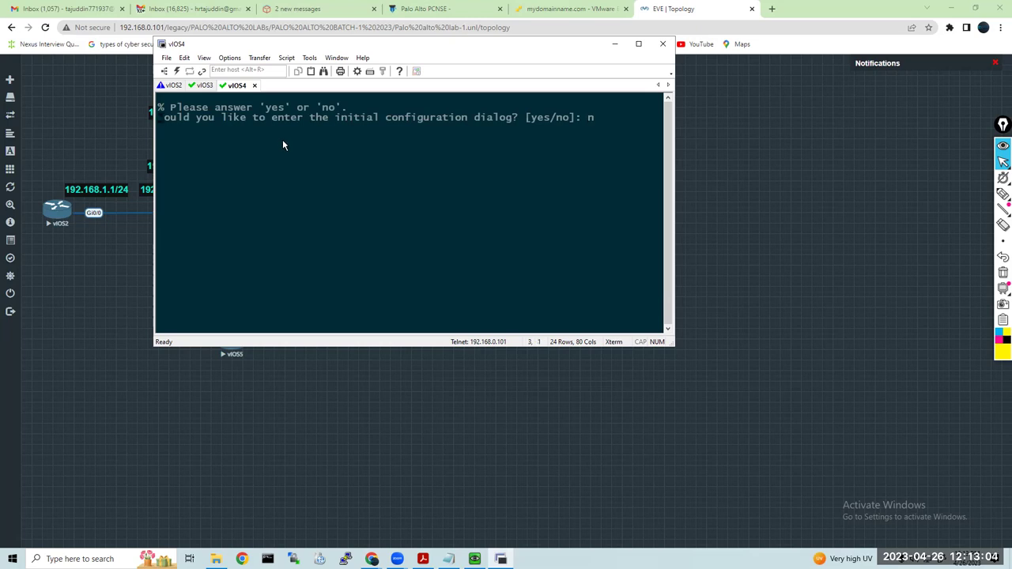
left_click(114, 300)
left_click(230, 341)
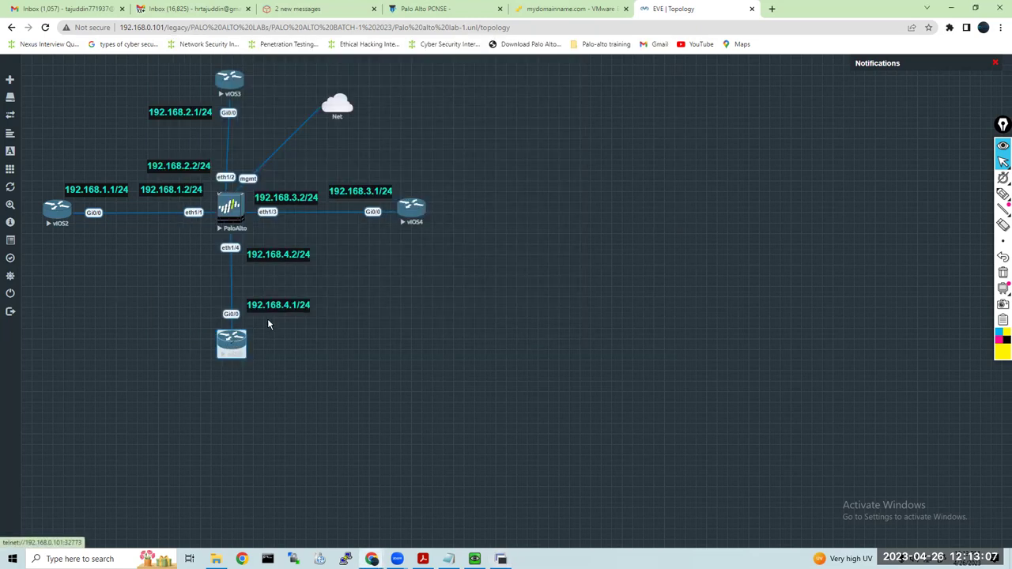
left_click(231, 341)
left_click(533, 101)
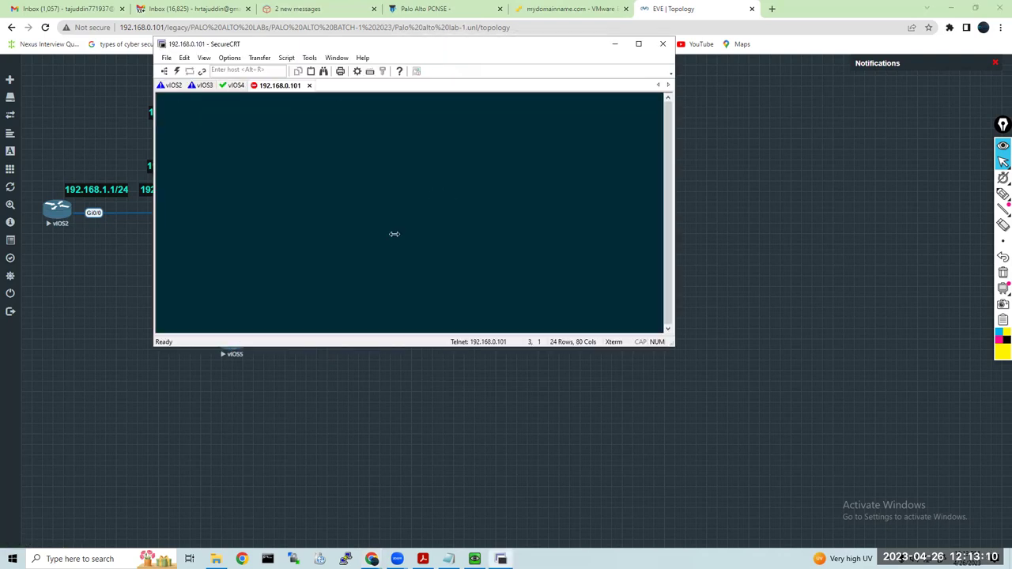
key("Return")
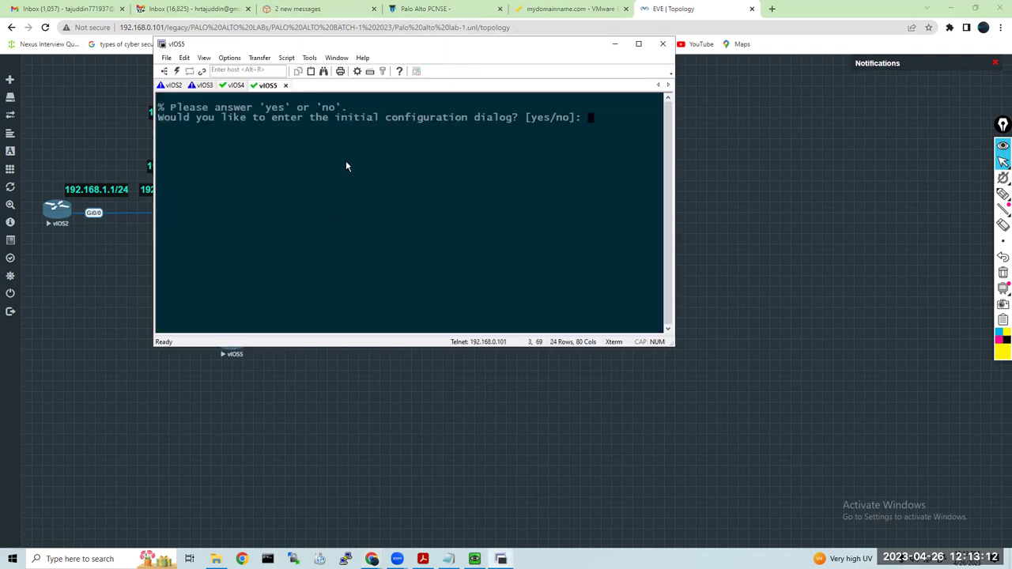
type("n")
key("Return")
left_click(102, 293)
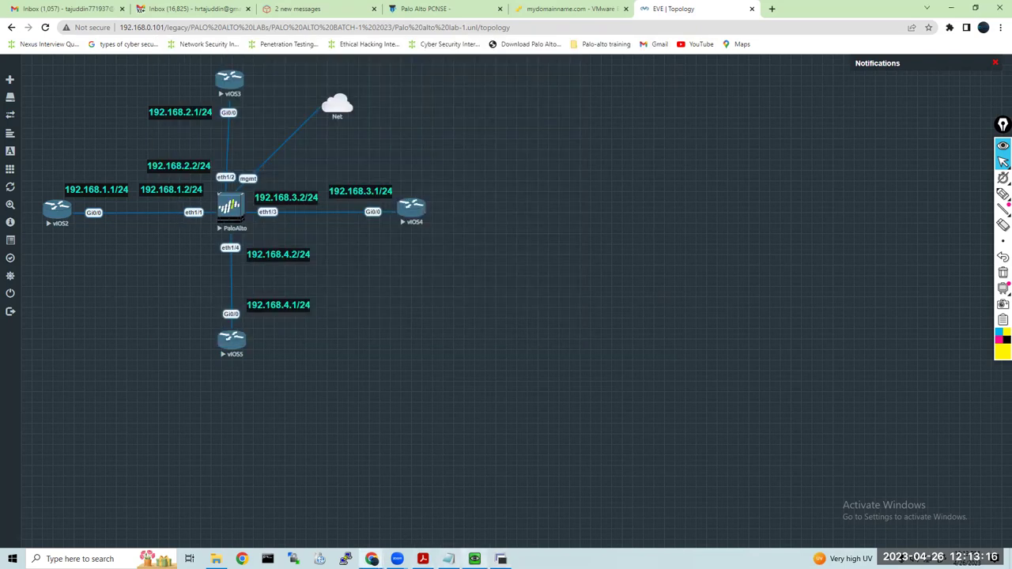
left_click(475, 559)
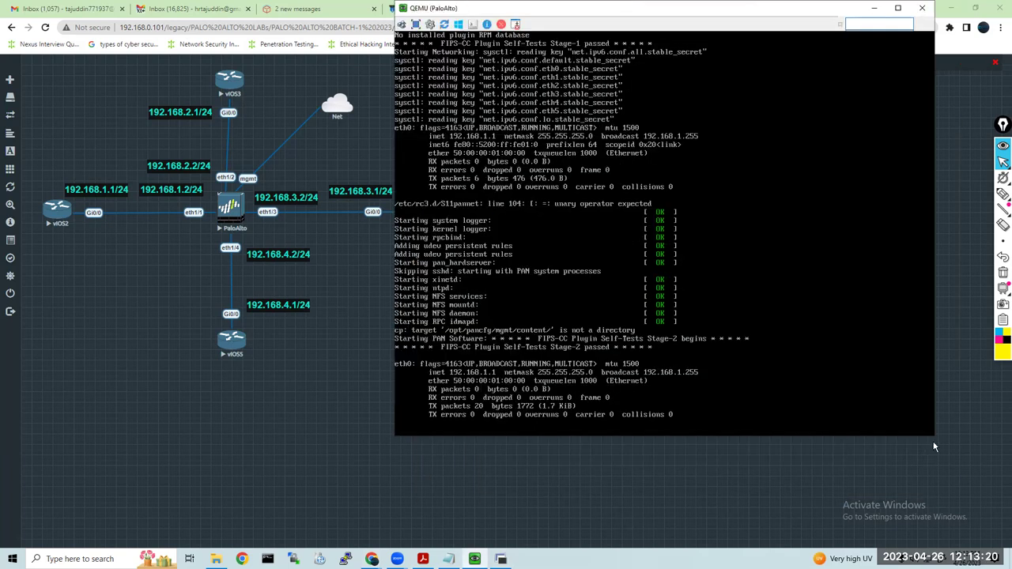
Scale the PaloAlto VNC console to 150% viewer size and minimize it to the taskbar
left_click_drag(930, 434, 932, 436)
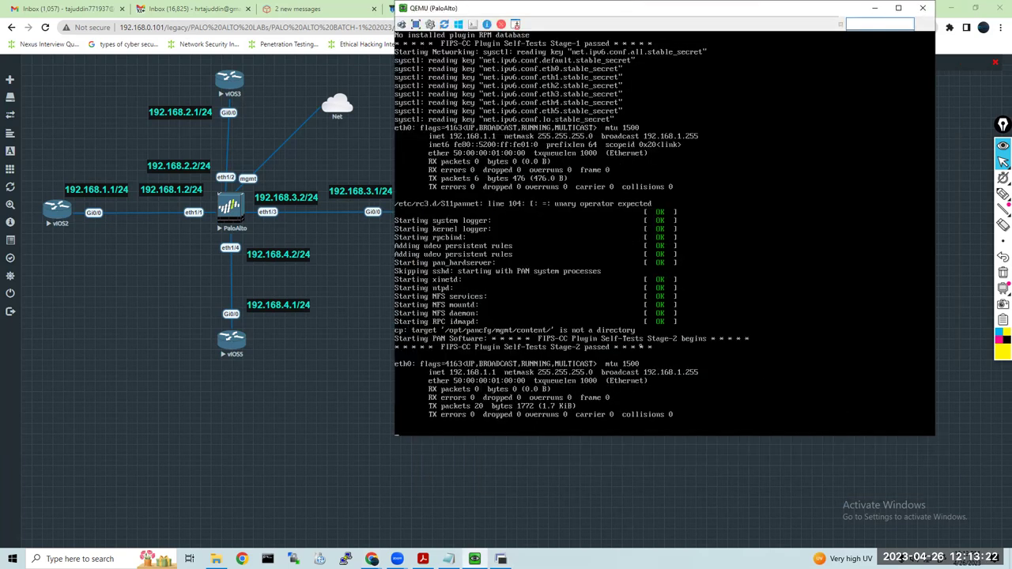
left_click(430, 25)
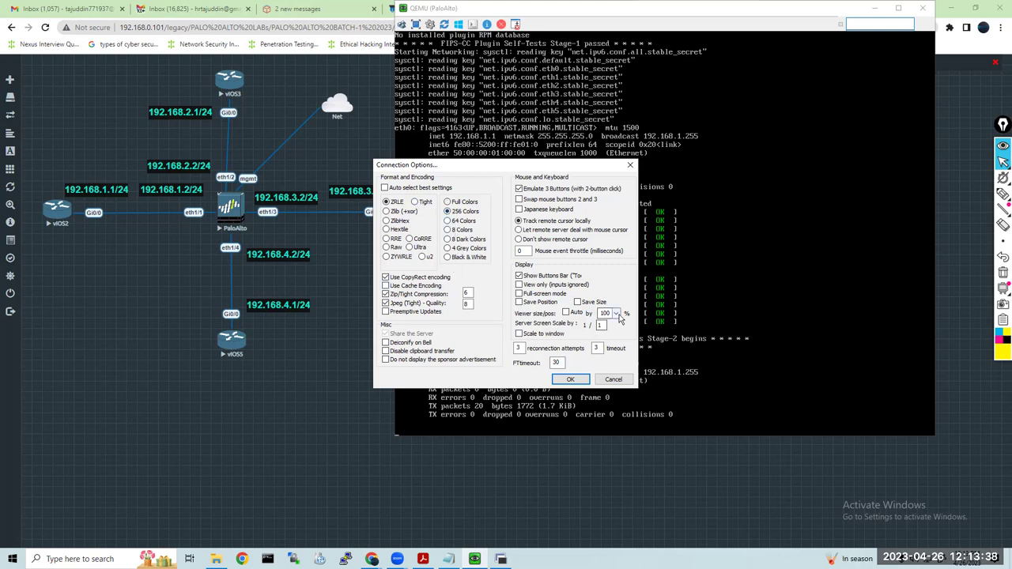
left_click(616, 313)
left_click(607, 385)
left_click(570, 379)
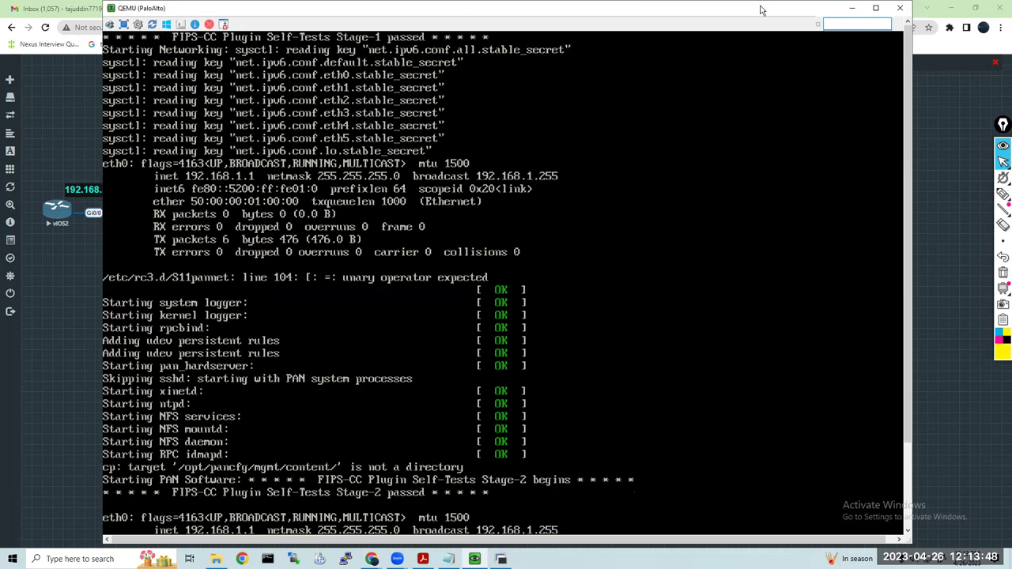
left_click_drag(766, 48, 774, 12)
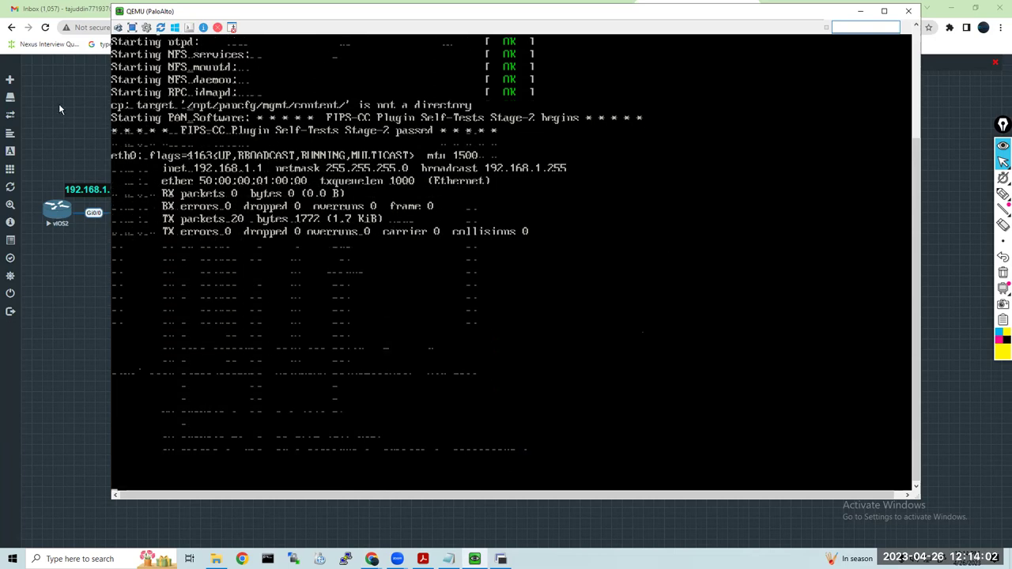
left_click(474, 559)
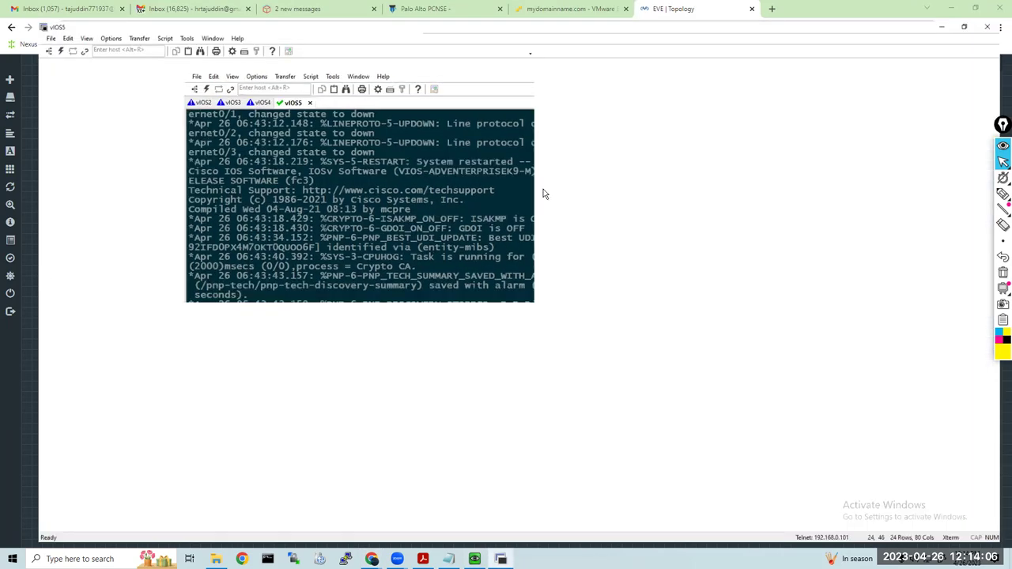
Rename the vIOS2 and vIOS3 SecureCRT sessions to R1 and R2
left_click(22, 48)
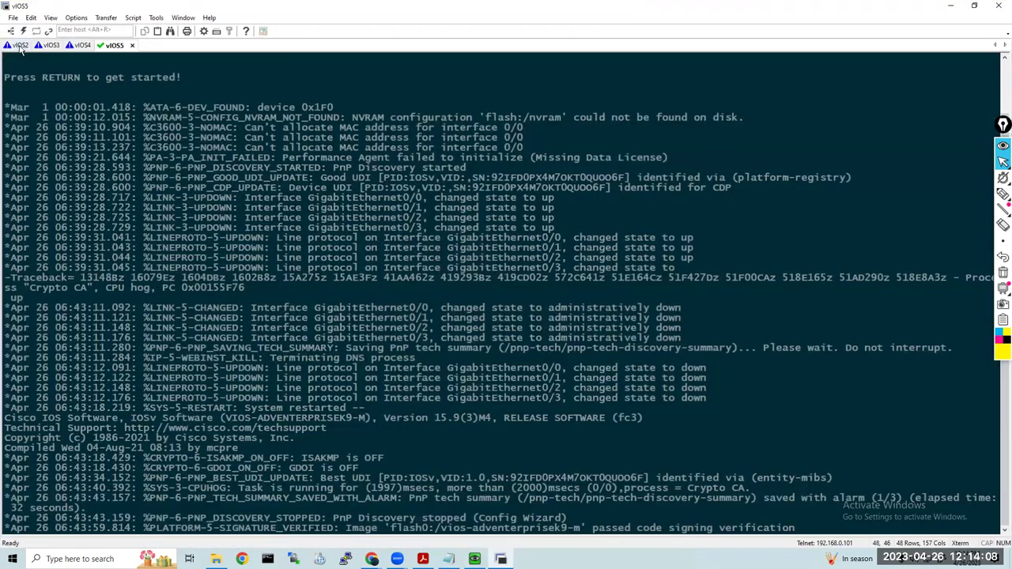
right_click(24, 48)
left_click(39, 52)
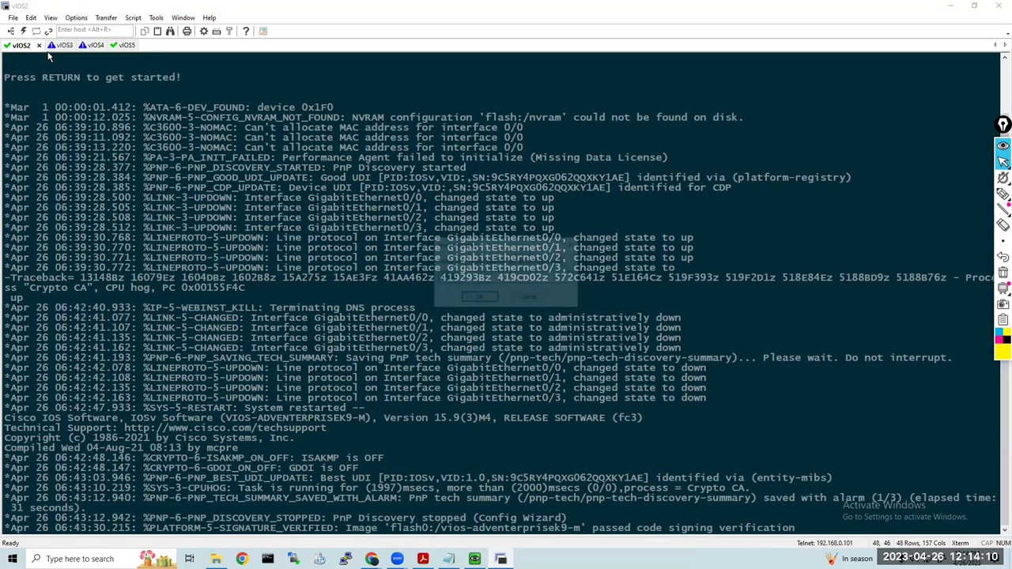
type("R")
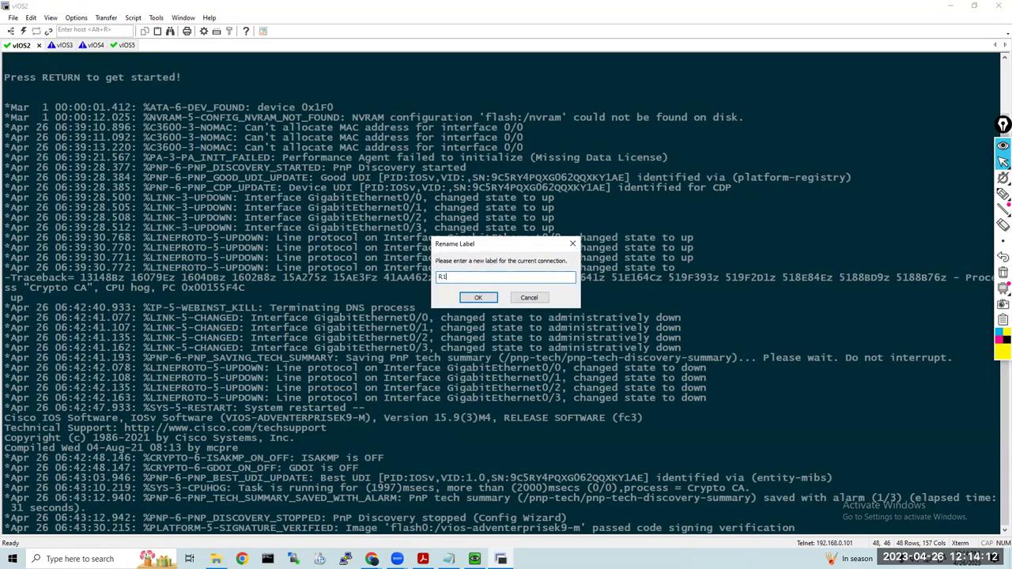
type("1")
key("Return")
left_click(49, 47)
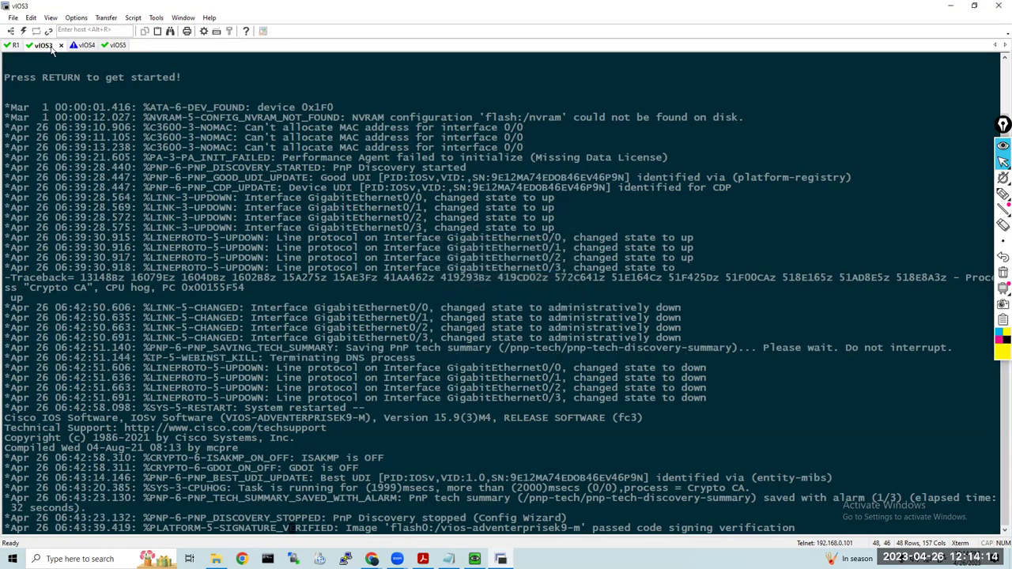
right_click(51, 48)
left_click(93, 56)
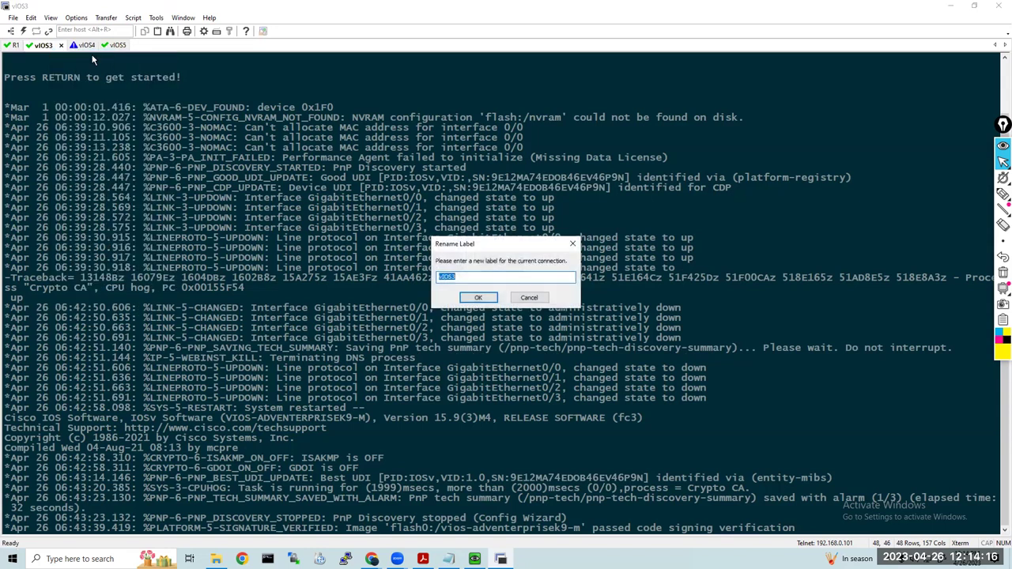
type("R2")
key("Return")
Rename the vIOS4 and vIOS5 SecureCRT sessions to R3 and R4
left_click(72, 49)
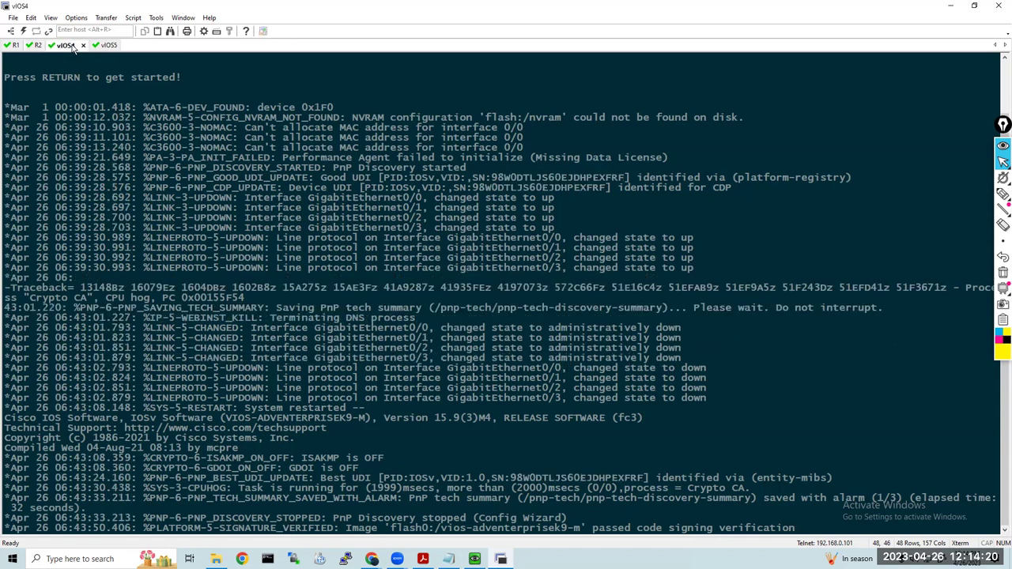
right_click(72, 48)
left_click(100, 55)
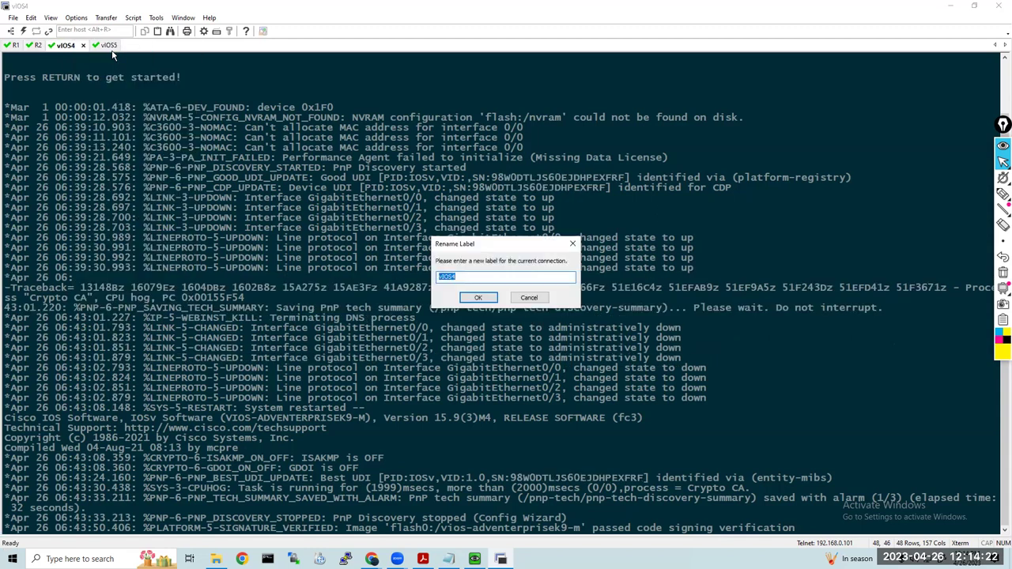
type("R3")
key("Return")
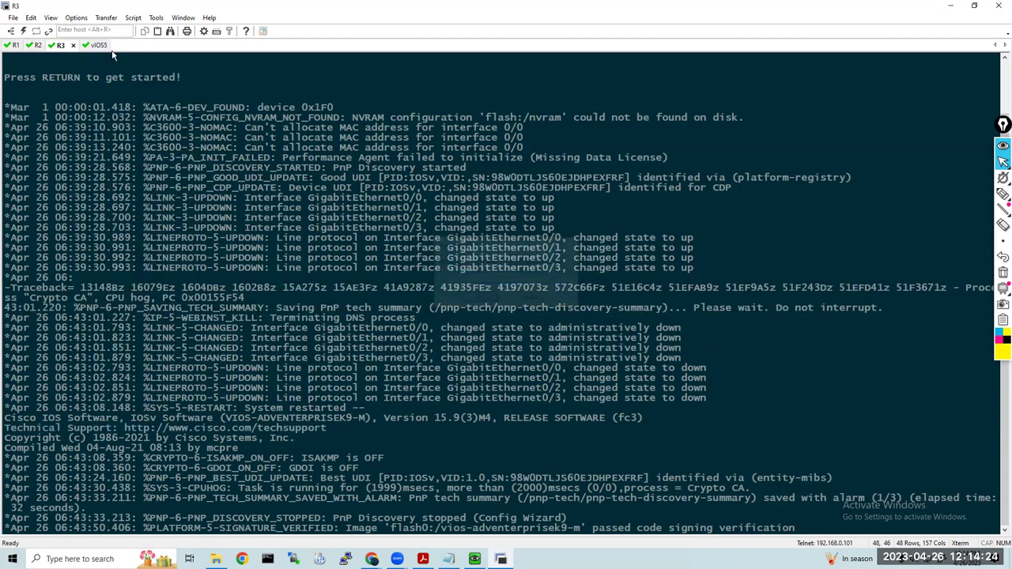
left_click(94, 45)
right_click(99, 48)
left_click(127, 56)
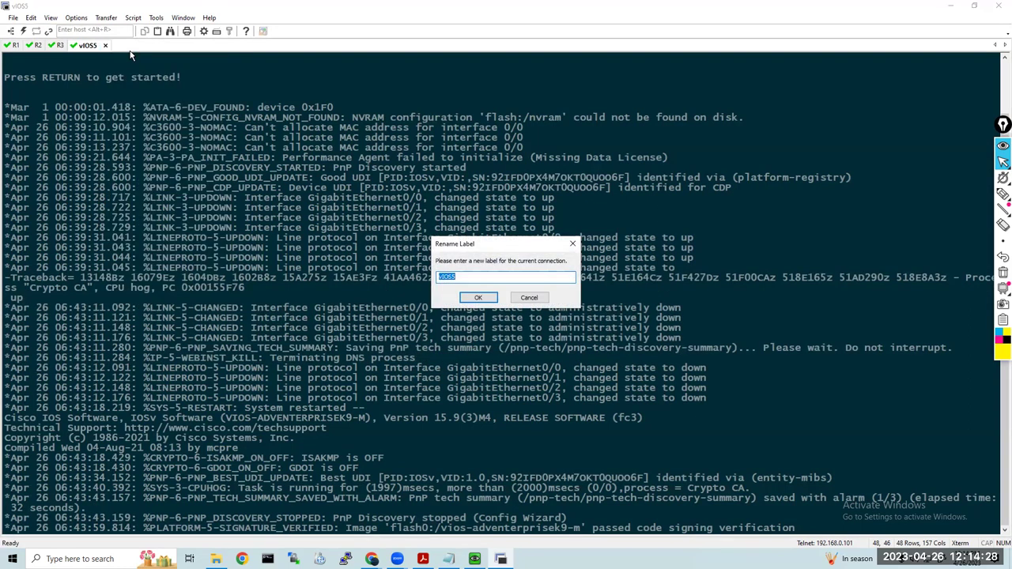
type("R4")
key("Return")
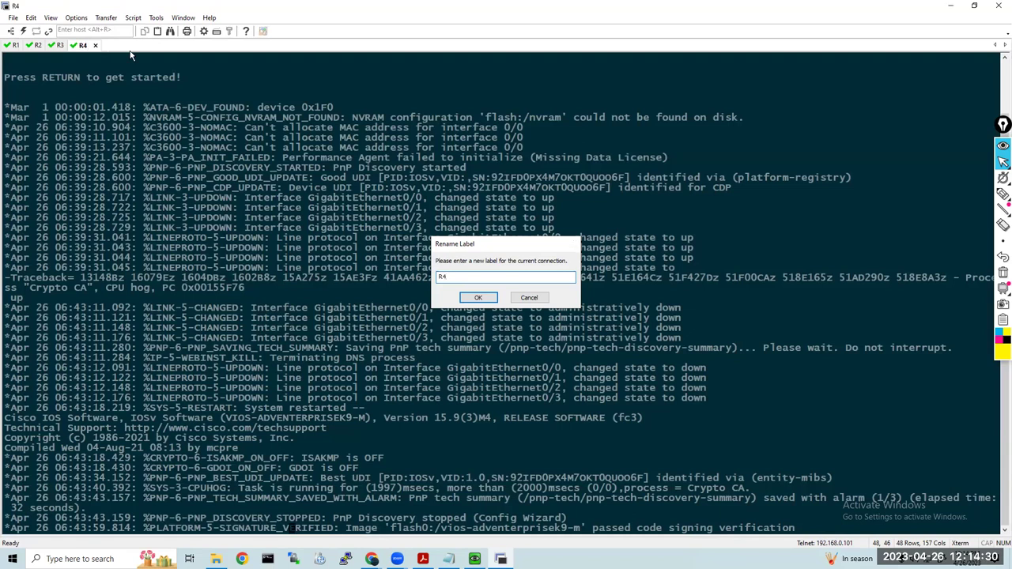
Wake the R1 console to a Router prompt and shrink the SecureCRT window
left_click(15, 45)
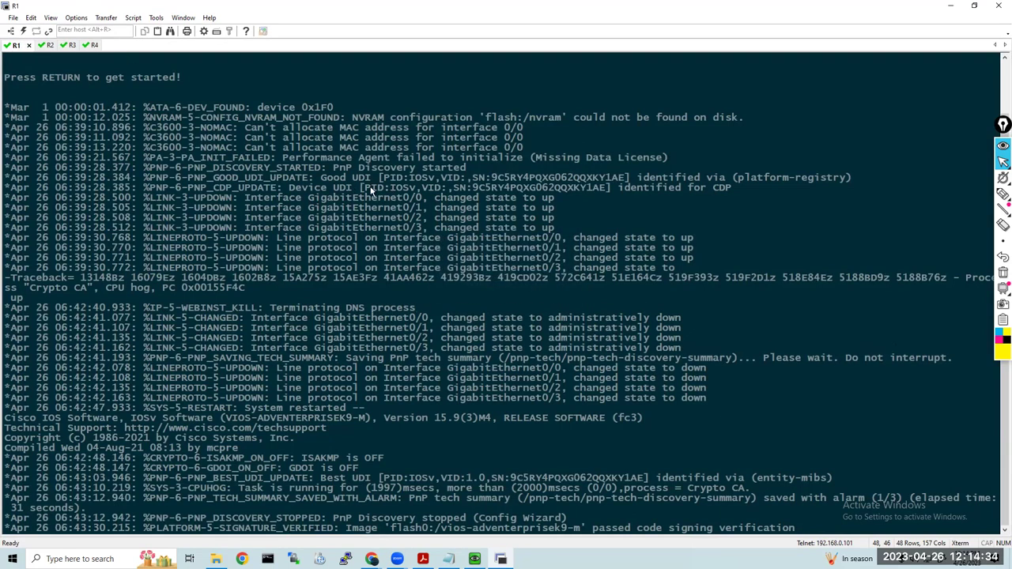
key("Return")
key("Return")
key("Return")
key("Return")
key("Return")
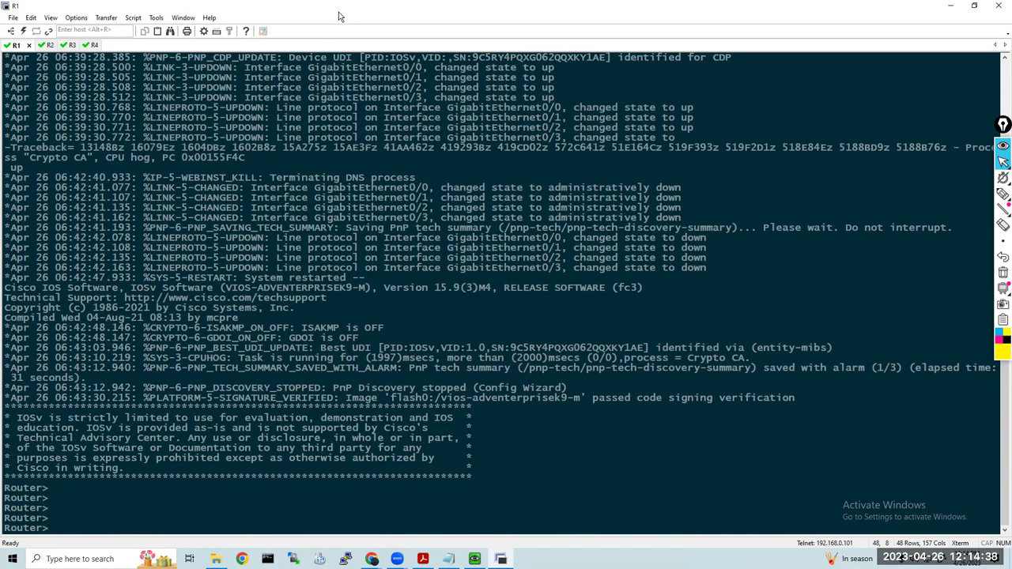
left_click(974, 6)
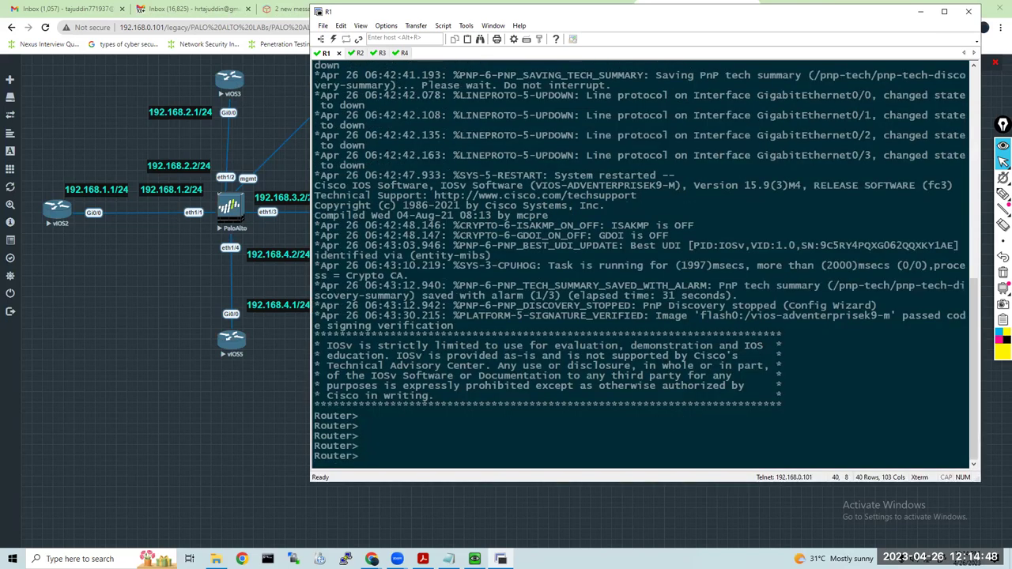
Run enable and conf t on the first router and set its hostname to R1
type("en")
key("Tab")
key("Return")
key("Return")
key("Return")
key("Return")
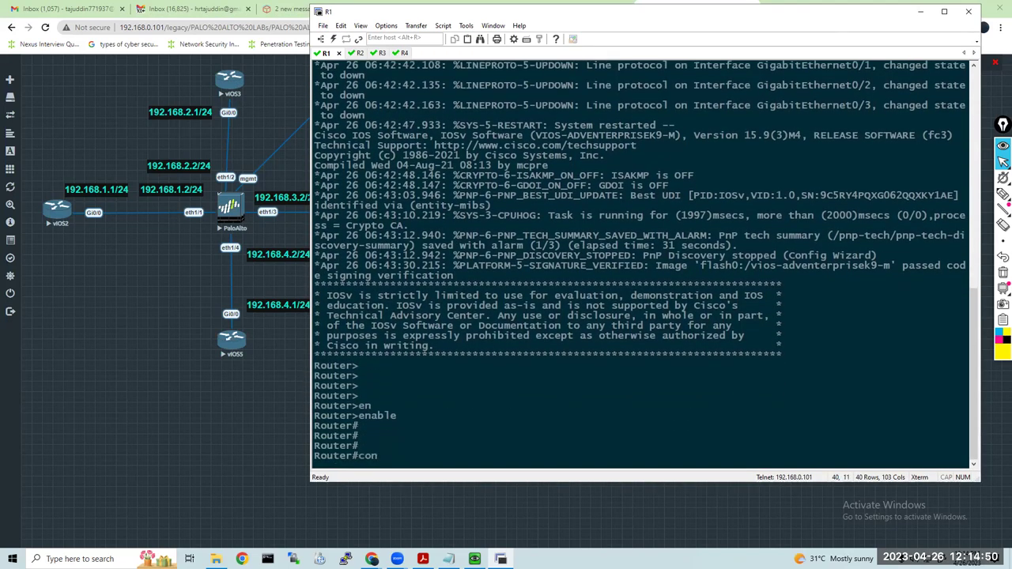
type("conf t")
key("Return")
type("hos")
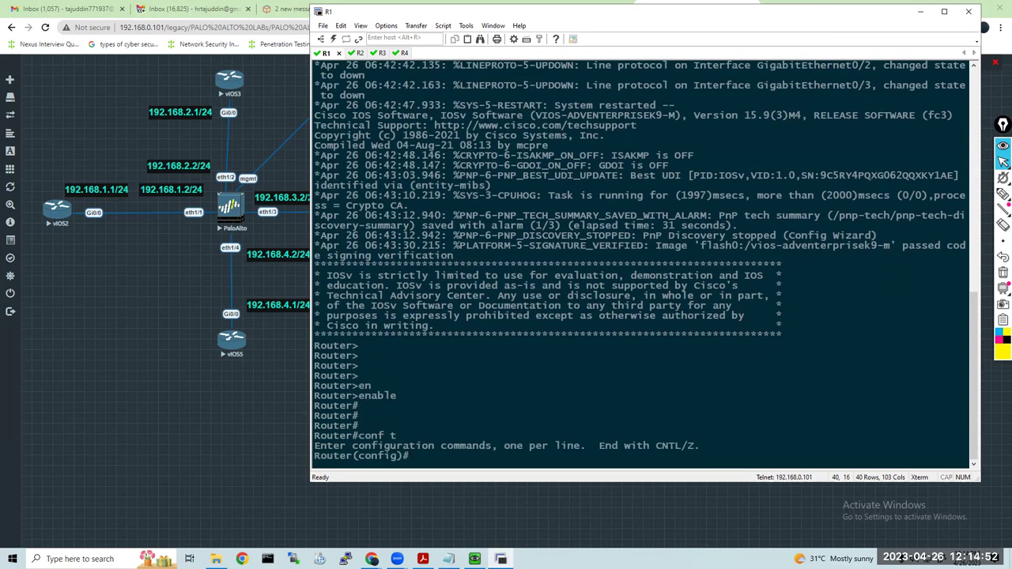
key("Tab")
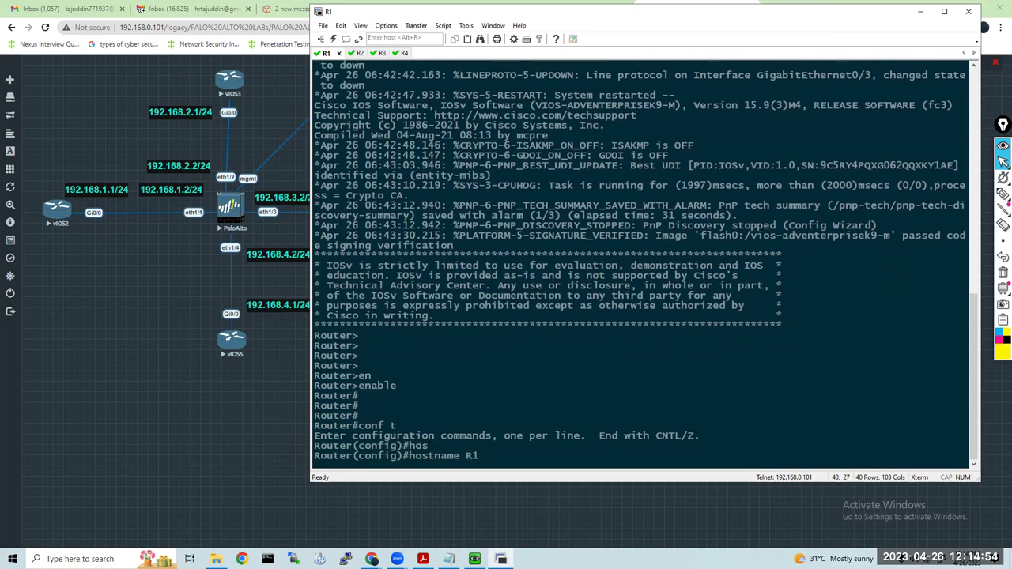
type("R1")
key("Return")
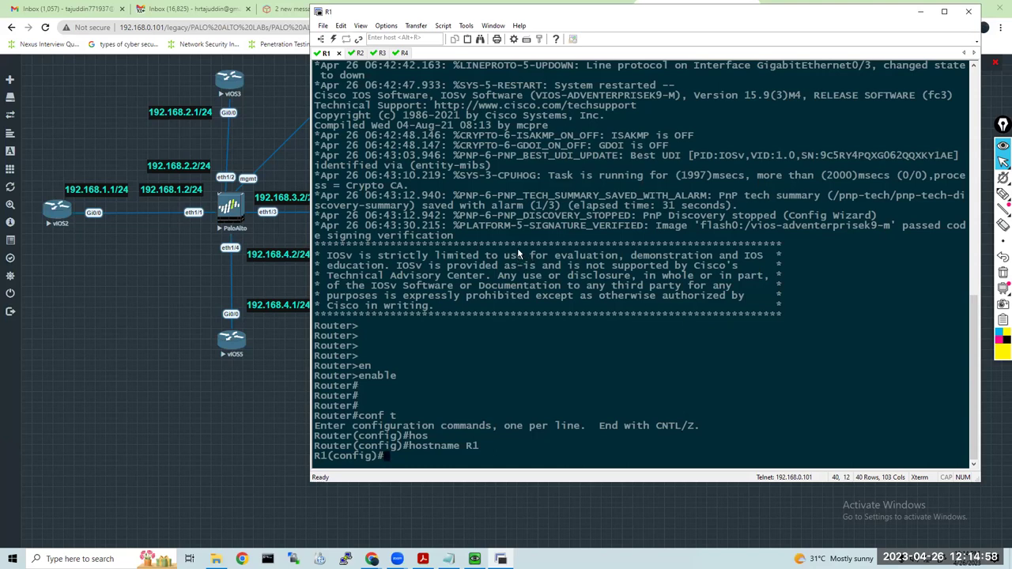
left_click(97, 261)
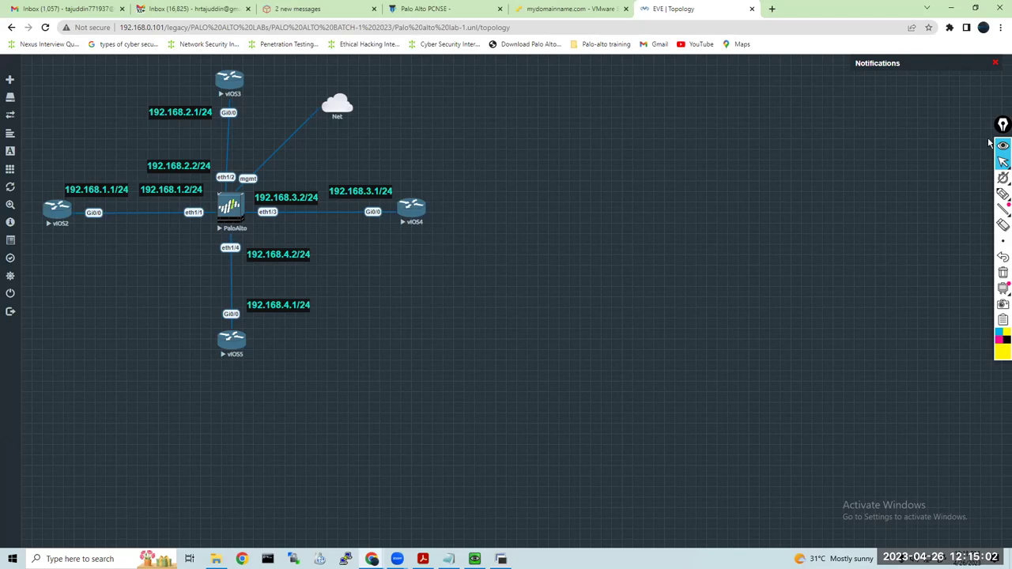
With yellow freehand ink, circle the four vIOS routers and write CISCO beside vIOS5
left_click(1003, 193)
left_click(1002, 348)
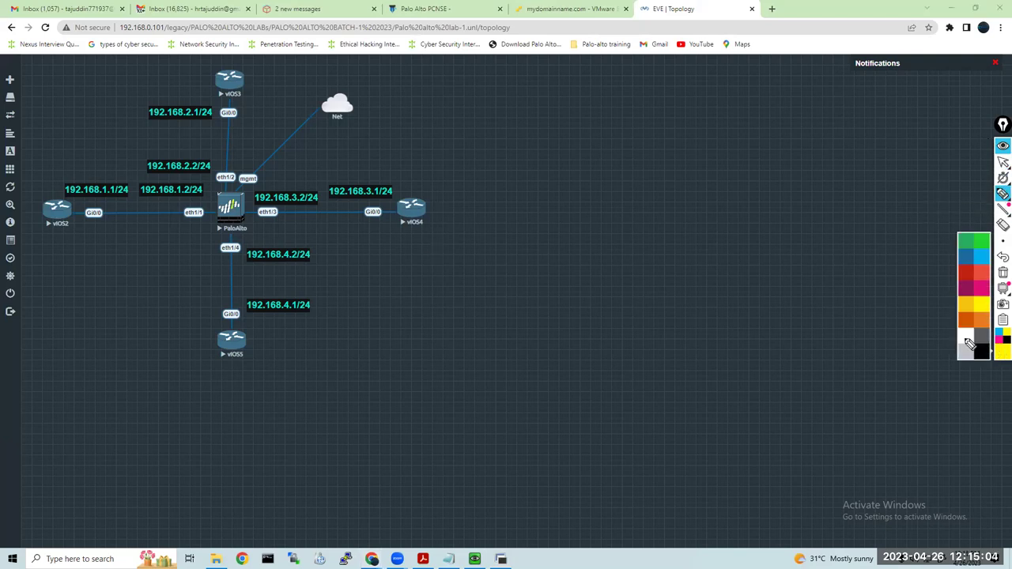
mouse_move(63, 188)
left_mouse_down()
mouse_move(58, 238)
mouse_move(49, 186)
left_mouse_up()
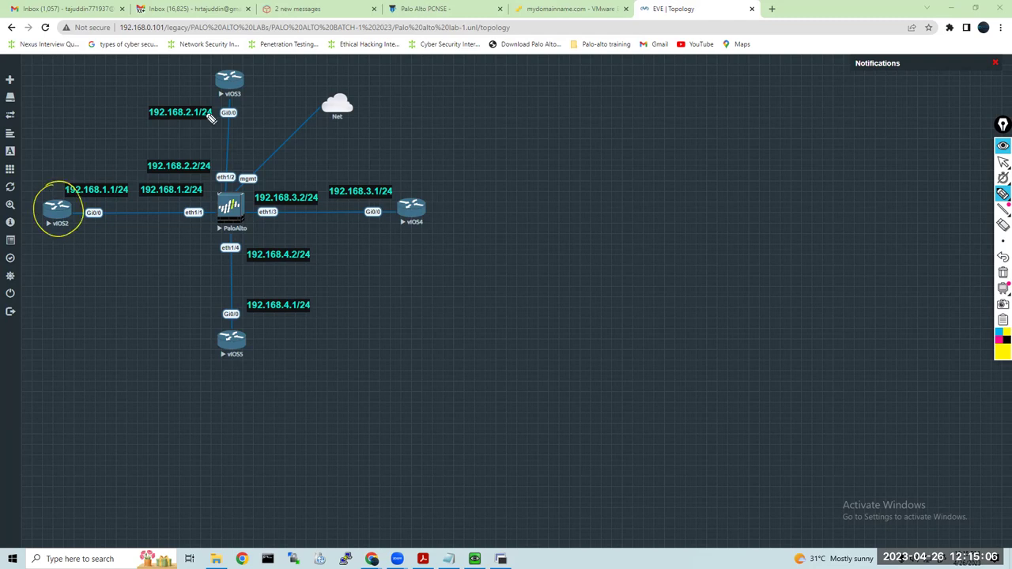
left_click_drag(215, 79, 255, 76)
mouse_move(415, 183)
left_mouse_down()
mouse_move(400, 207)
mouse_move(411, 188)
left_mouse_up()
mouse_move(237, 314)
left_mouse_down()
mouse_move(215, 370)
mouse_move(238, 313)
left_mouse_up()
mouse_move(299, 330)
left_mouse_down()
mouse_move(302, 347)
mouse_move(324, 345)
left_mouse_up()
mouse_move(348, 326)
left_mouse_down()
mouse_move(346, 343)
mouse_move(354, 320)
left_mouse_up()
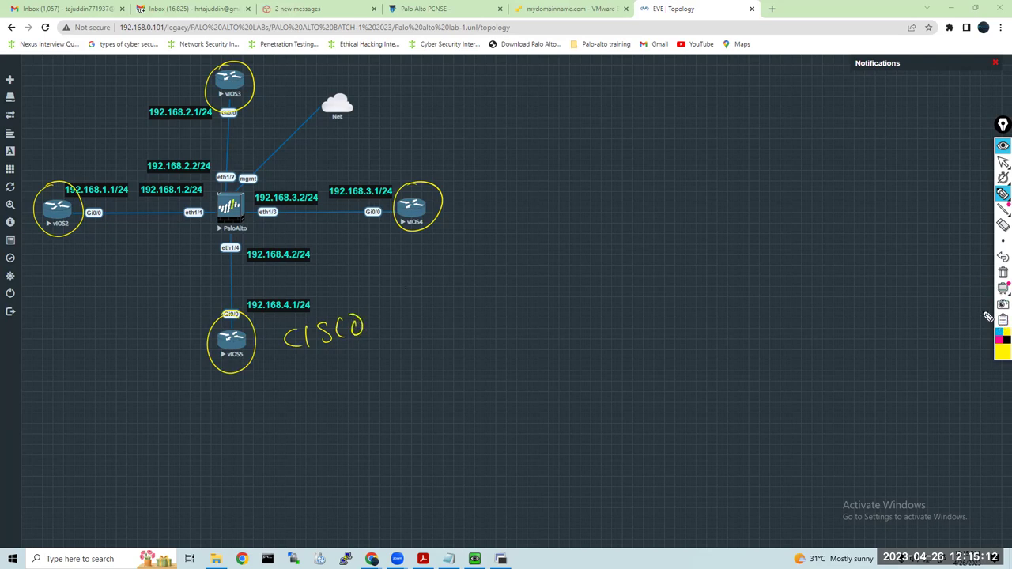
Circle and label the firewall Palo Alto Network, add a loopback note, and start a CLI list
mouse_move(245, 169)
left_mouse_down()
mouse_move(277, 223)
mouse_move(269, 169)
mouse_move(306, 164)
left_mouse_up()
left_click_drag(297, 167, 303, 174)
mouse_move(322, 141)
left_mouse_down()
mouse_move(326, 158)
mouse_move(350, 164)
mouse_move(439, 118)
mouse_move(506, 109)
left_mouse_up()
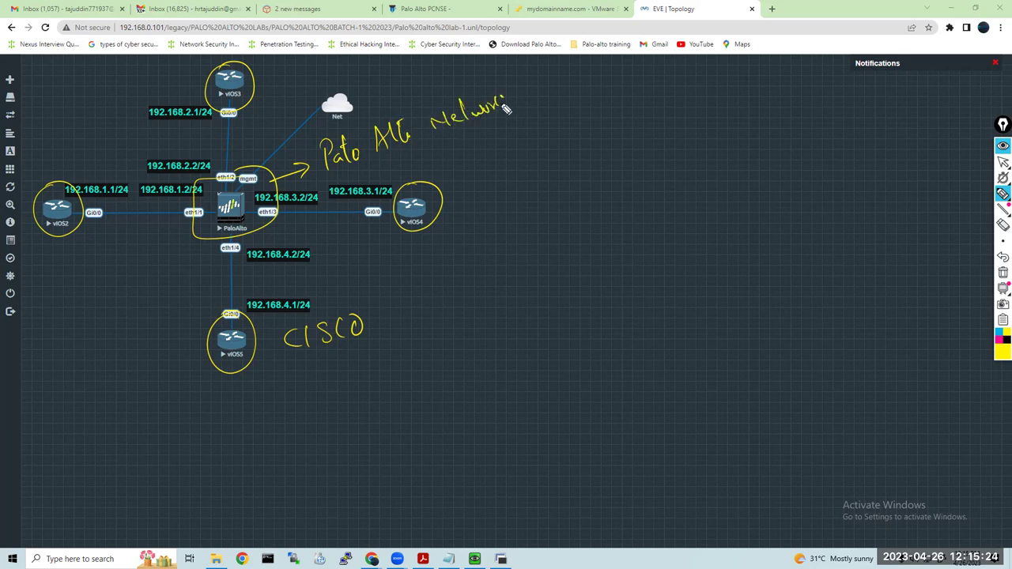
left_click_drag(376, 159, 497, 116)
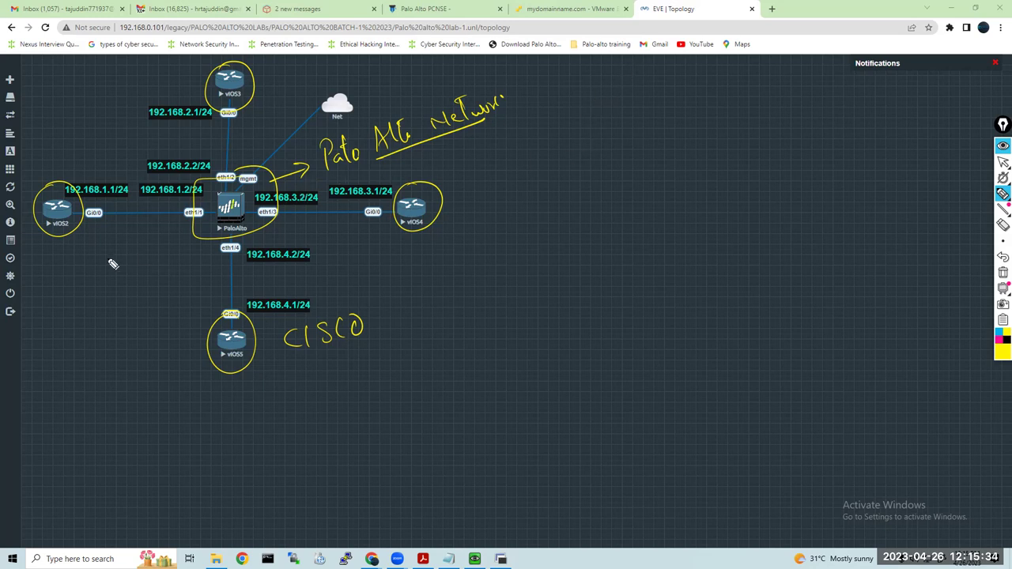
mouse_move(49, 250)
left_mouse_down()
mouse_move(131, 250)
mouse_move(126, 262)
mouse_move(142, 269)
mouse_move(156, 268)
mouse_move(153, 261)
left_mouse_up()
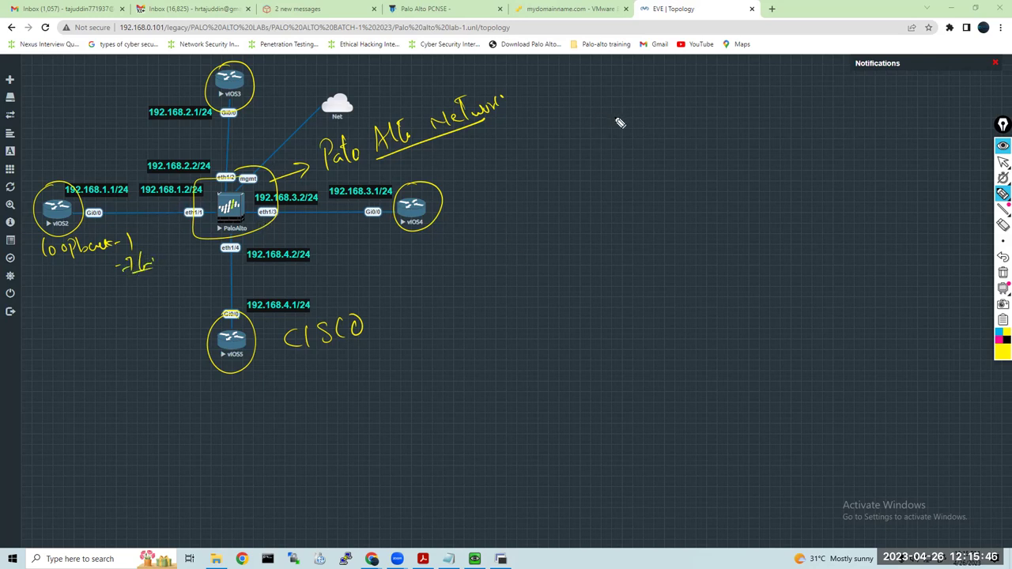
mouse_move(642, 82)
left_mouse_down()
mouse_move(642, 96)
mouse_move(671, 97)
left_mouse_up()
mouse_move(592, 93)
left_mouse_down()
mouse_move(606, 136)
mouse_move(594, 117)
mouse_move(659, 133)
mouse_move(678, 110)
mouse_move(689, 132)
left_mouse_up()
Add IP FW, Static & Default and OSPF to the handwritten list and box the first three items
mouse_move(593, 150)
left_mouse_down()
mouse_move(596, 170)
mouse_move(605, 147)
mouse_move(649, 164)
mouse_move(738, 137)
left_mouse_up()
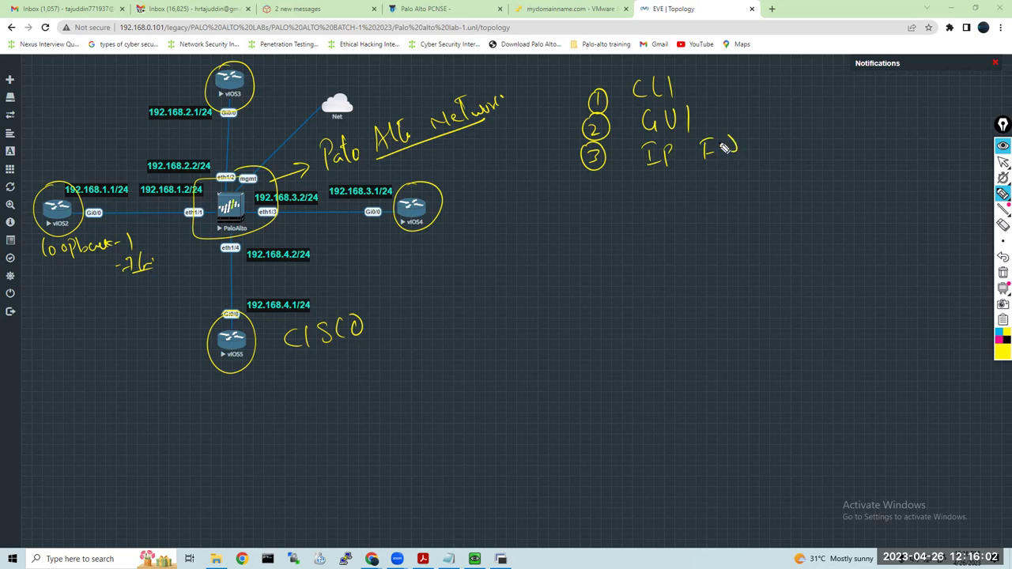
mouse_move(592, 185)
left_mouse_down()
mouse_move(598, 199)
mouse_move(607, 187)
left_mouse_up()
mouse_move(659, 180)
left_mouse_down()
mouse_move(645, 198)
mouse_move(754, 185)
mouse_move(756, 209)
mouse_move(773, 185)
mouse_move(797, 188)
left_mouse_up()
mouse_move(596, 224)
left_mouse_down()
mouse_move(598, 234)
mouse_move(606, 215)
left_mouse_up()
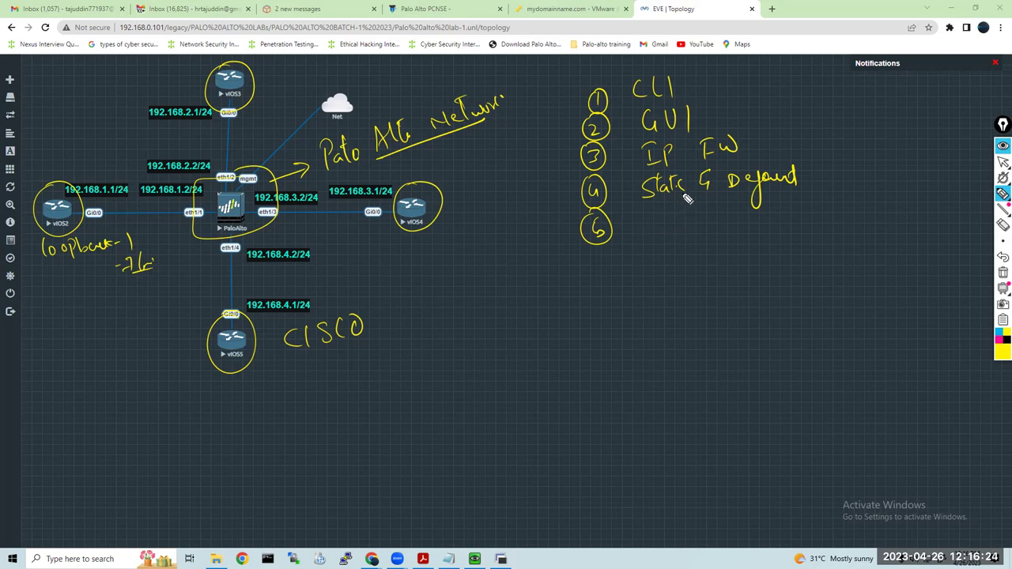
mouse_move(659, 217)
left_mouse_down()
mouse_move(653, 227)
mouse_move(660, 217)
mouse_move(666, 230)
mouse_move(688, 223)
left_mouse_up()
mouse_move(699, 213)
left_mouse_down()
mouse_move(699, 231)
mouse_move(708, 212)
left_mouse_up()
left_click_drag(699, 221, 706, 222)
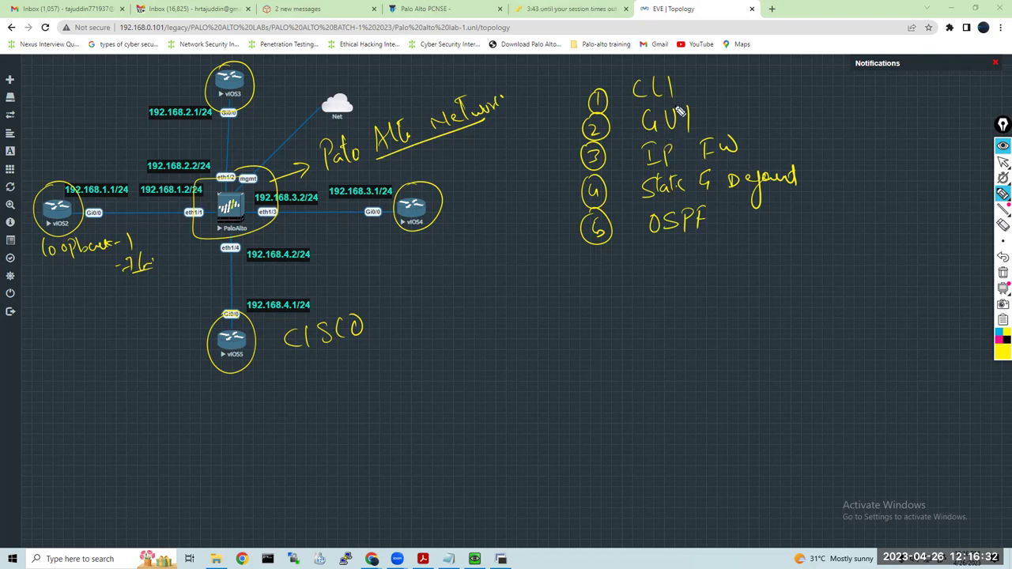
mouse_move(605, 78)
left_mouse_down()
mouse_move(554, 88)
mouse_move(565, 170)
mouse_move(628, 167)
mouse_move(769, 89)
mouse_move(636, 79)
left_mouse_up()
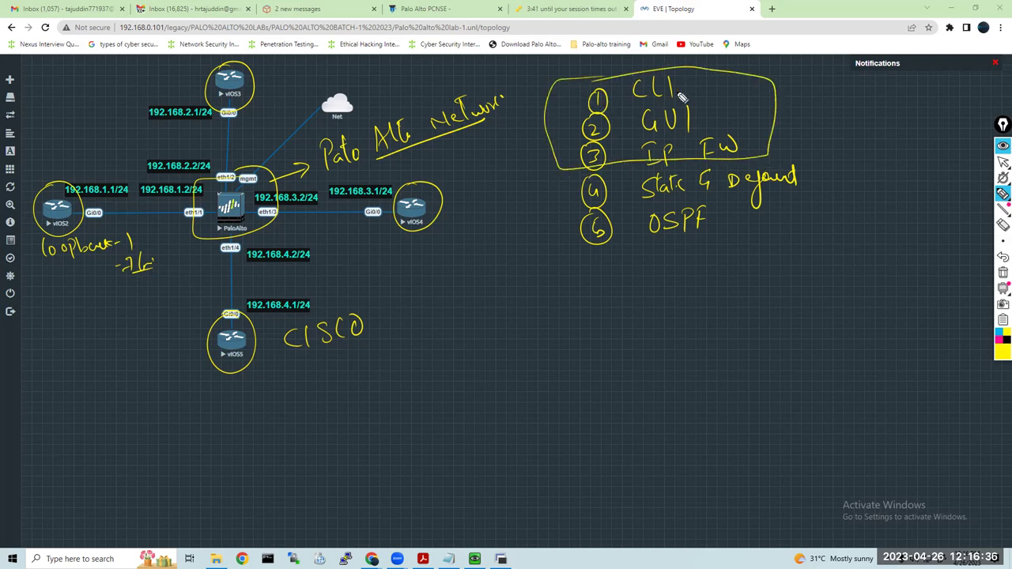
Clear all topology annotations and attempt a firewall console login with default admin credentials
left_click(1002, 272)
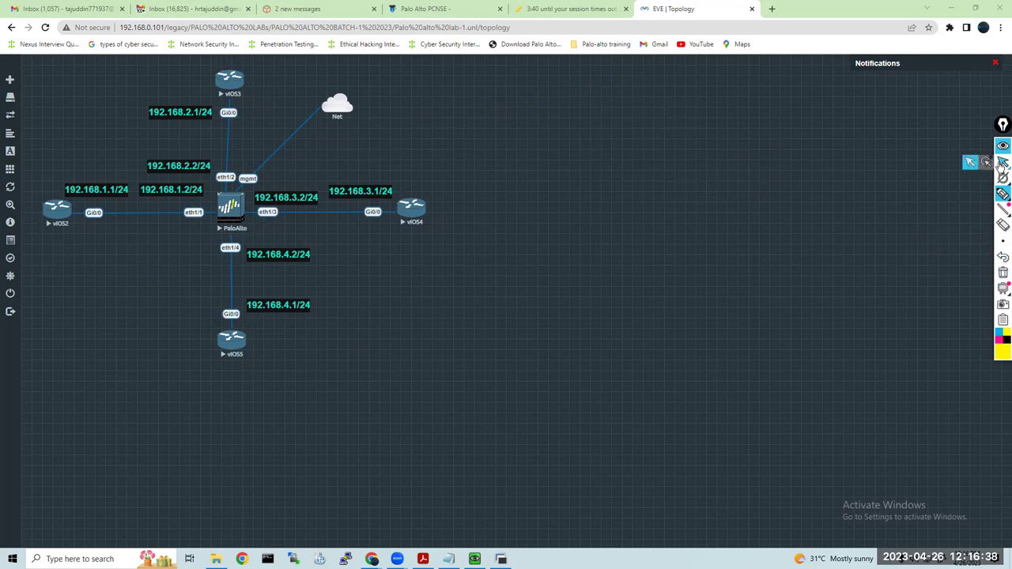
left_click(1003, 162)
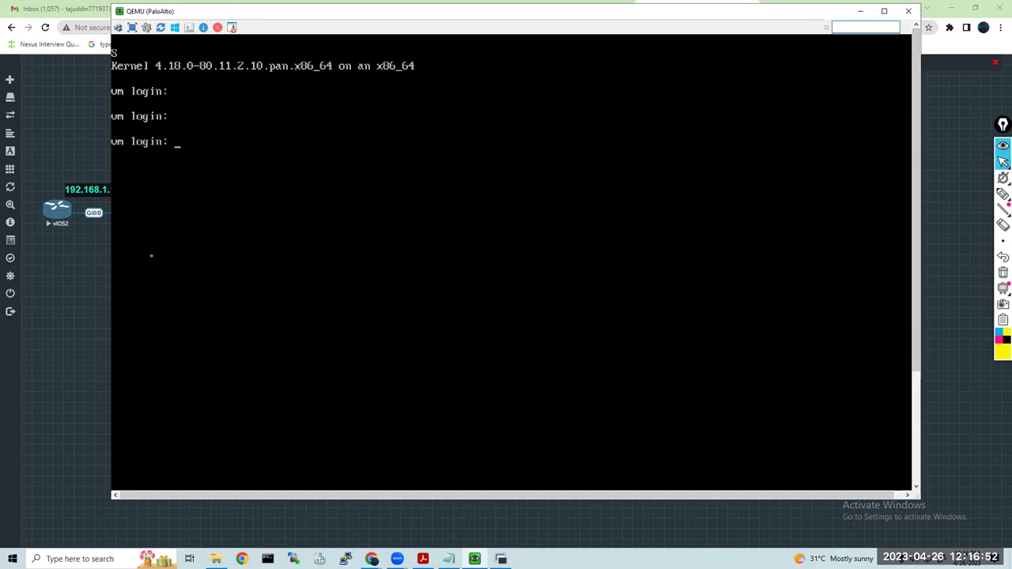
left_click(168, 48)
type("adminadmin")
key("Return")
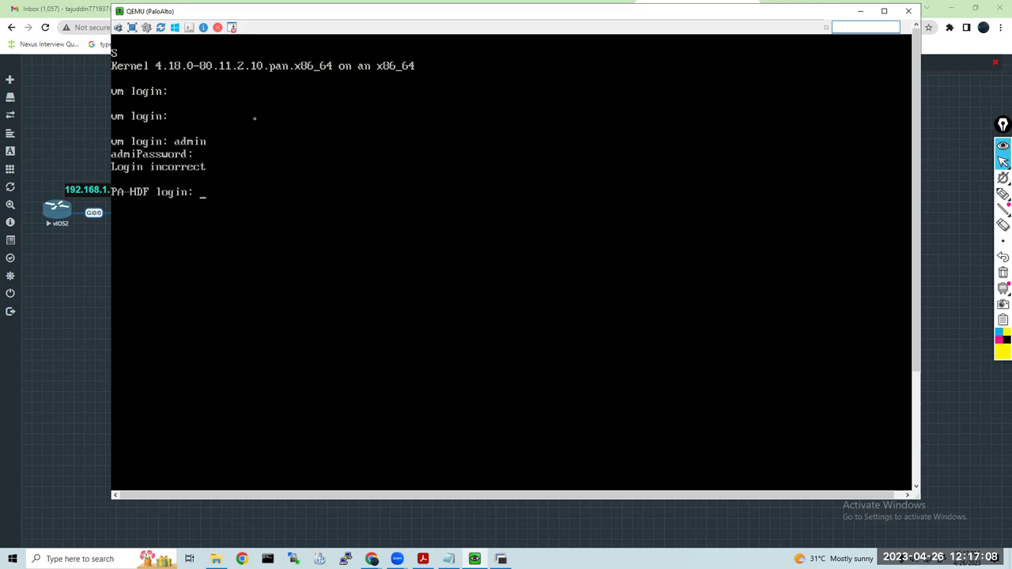
Scale the console to 125% viewer size and retry the admin login at the PA-HDF prompt
left_click(146, 27)
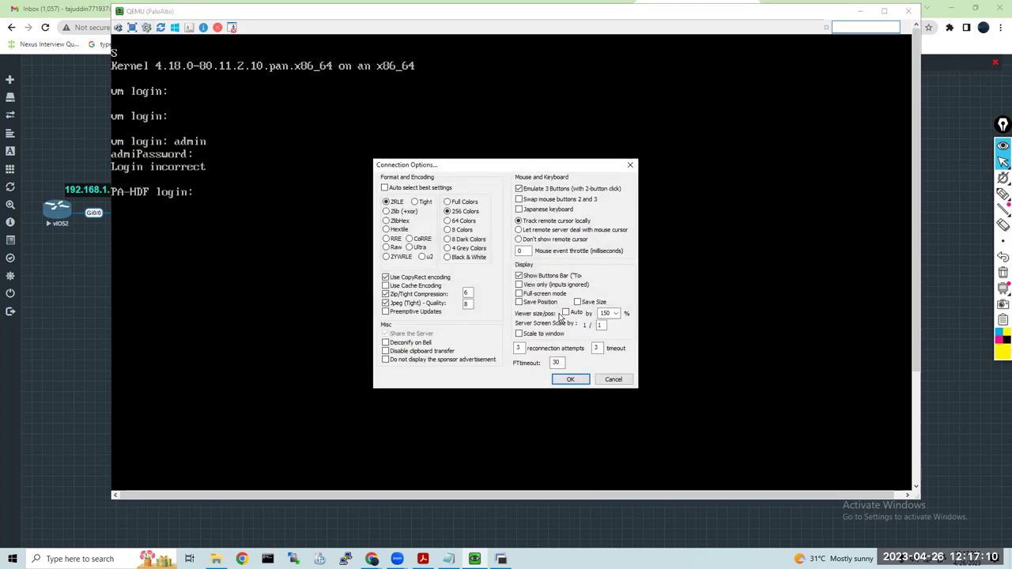
left_click(616, 316)
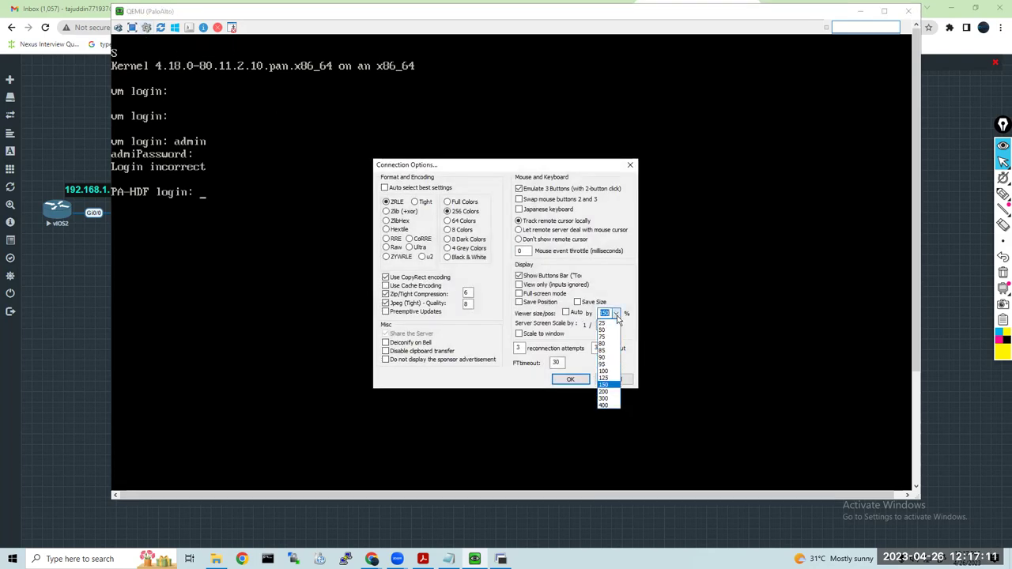
left_click(608, 378)
left_click(570, 379)
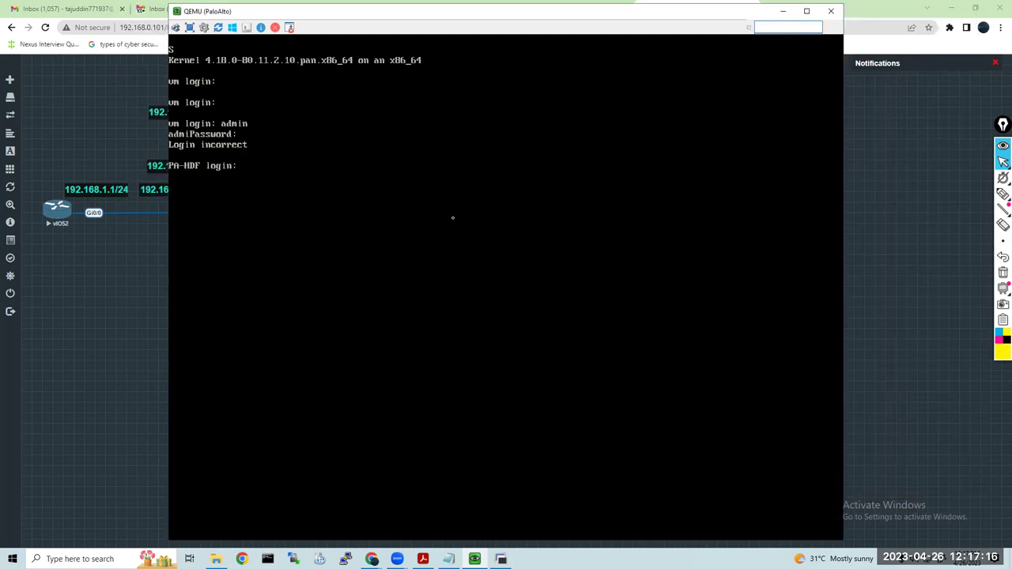
type("dmin")
key("Return")
key("Return")
type("admin")
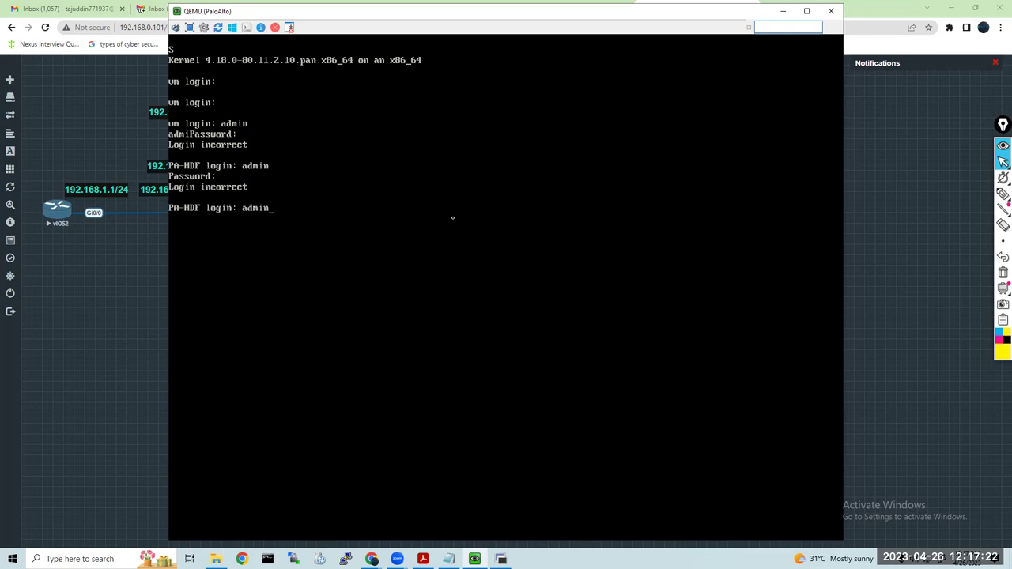
key("Return")
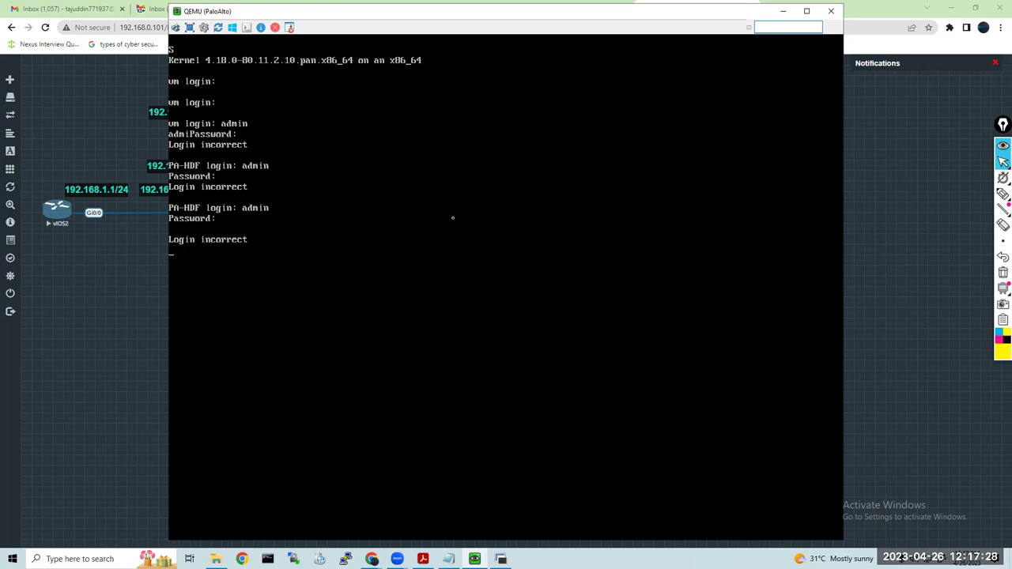
Make another failed login attempt, then open File Explorer at Quick access
left_click(216, 557)
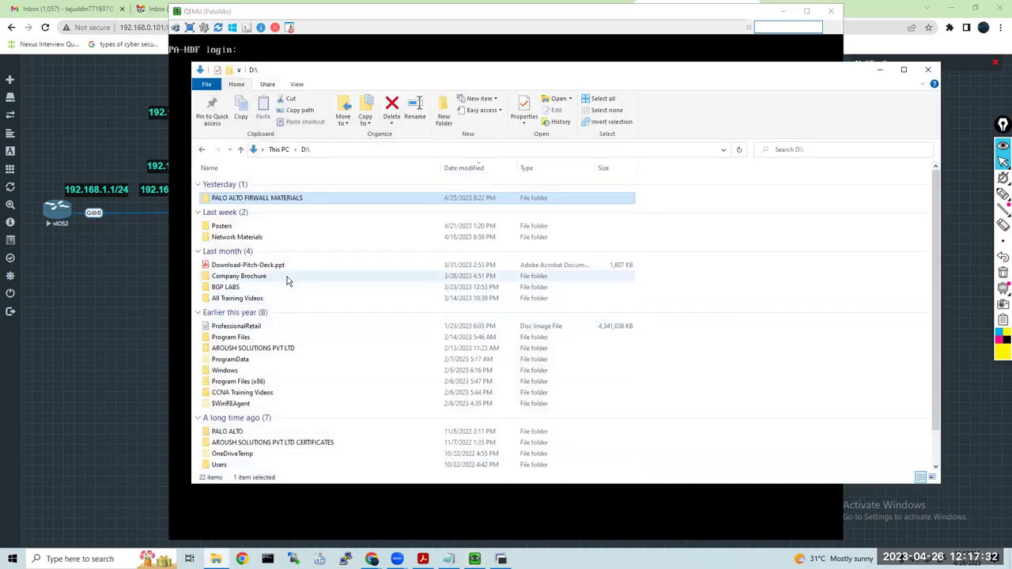
left_click(928, 70)
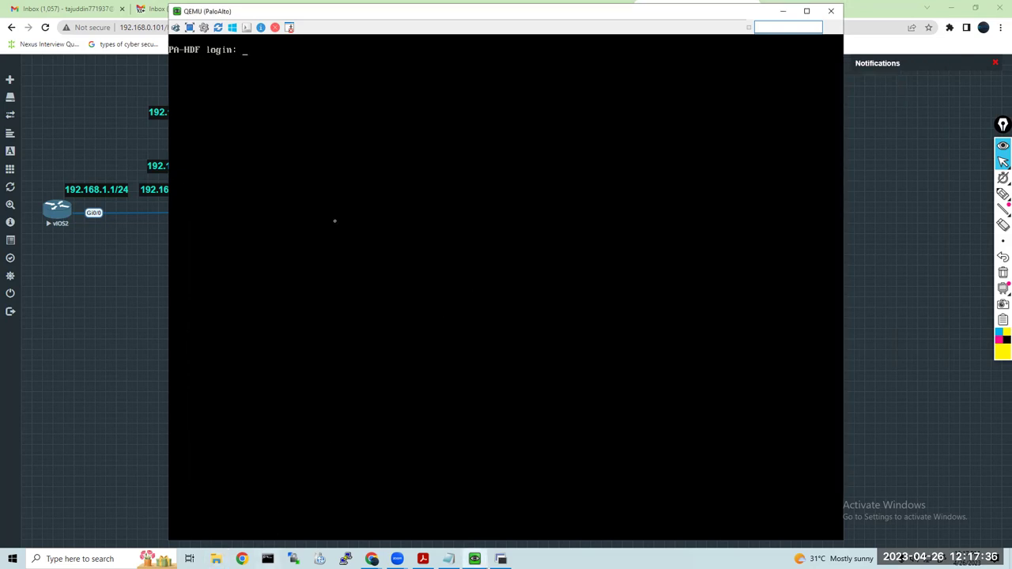
type("dmin")
key("Return")
left_click(121, 424)
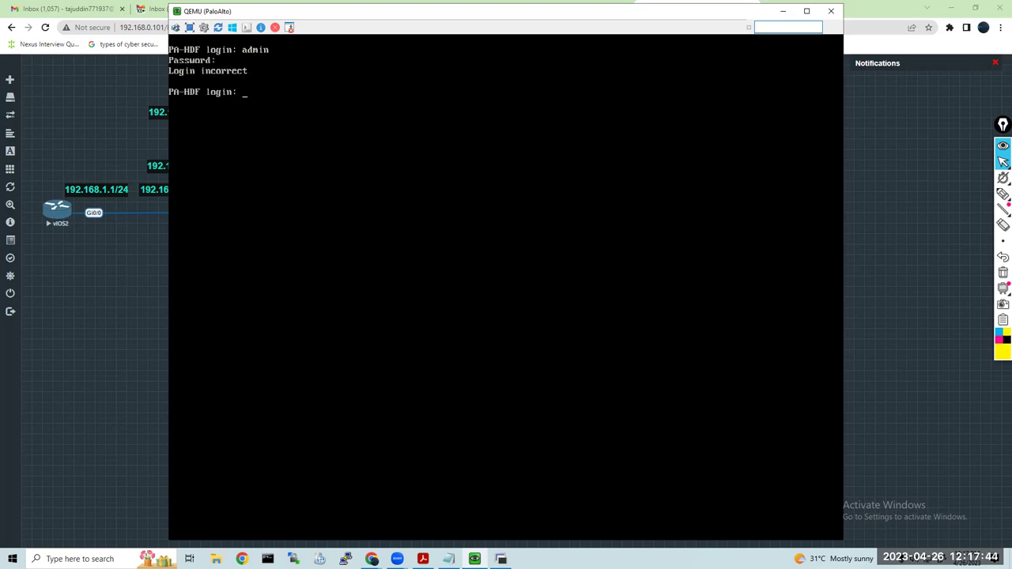
key("super+e")
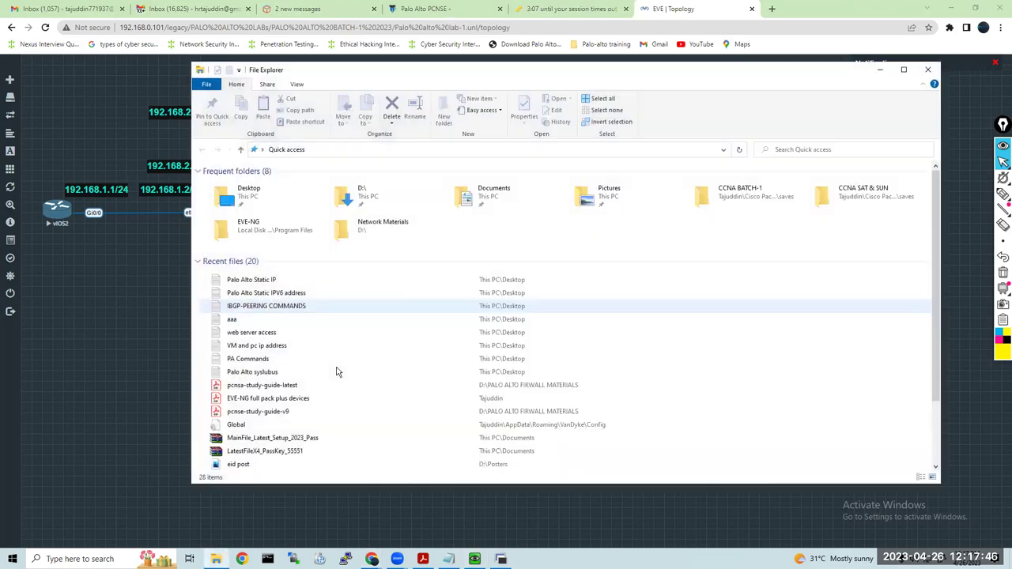
Open the EVE-NG full pack plus devices PDF and scroll down to the PaloAlto Firewall row
double_click(322, 399)
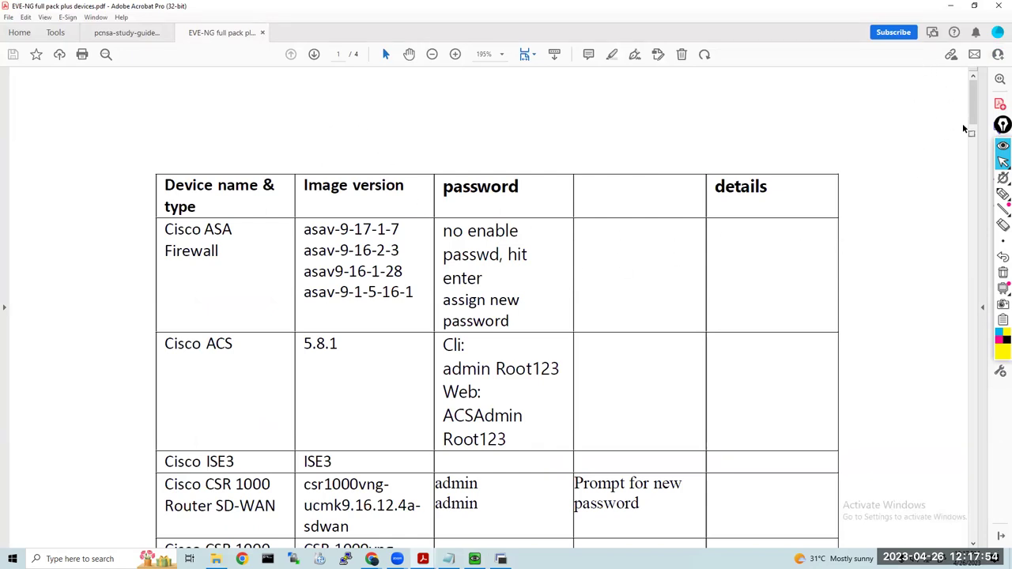
mouse_move(974, 106)
left_mouse_down()
mouse_move(974, 118)
mouse_move(974, 106)
left_mouse_up()
left_click_drag(304, 230, 368, 298)
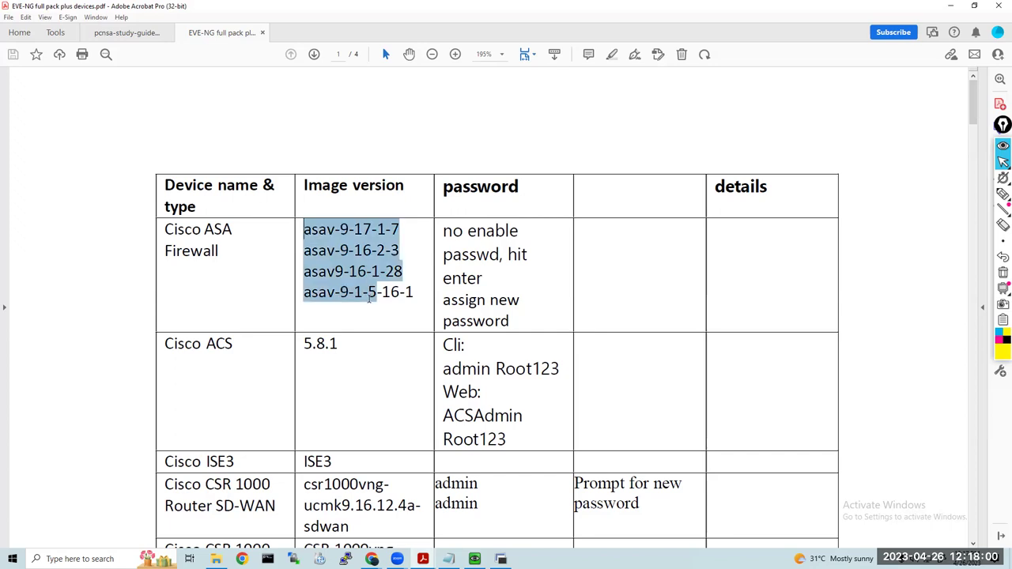
left_click(488, 251)
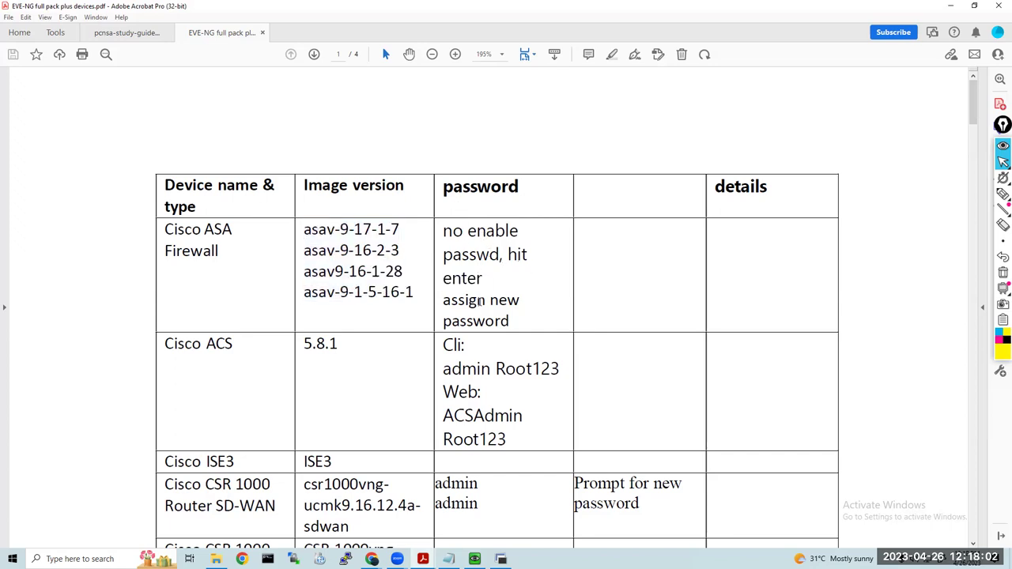
scroll(671, 343, "down", 5)
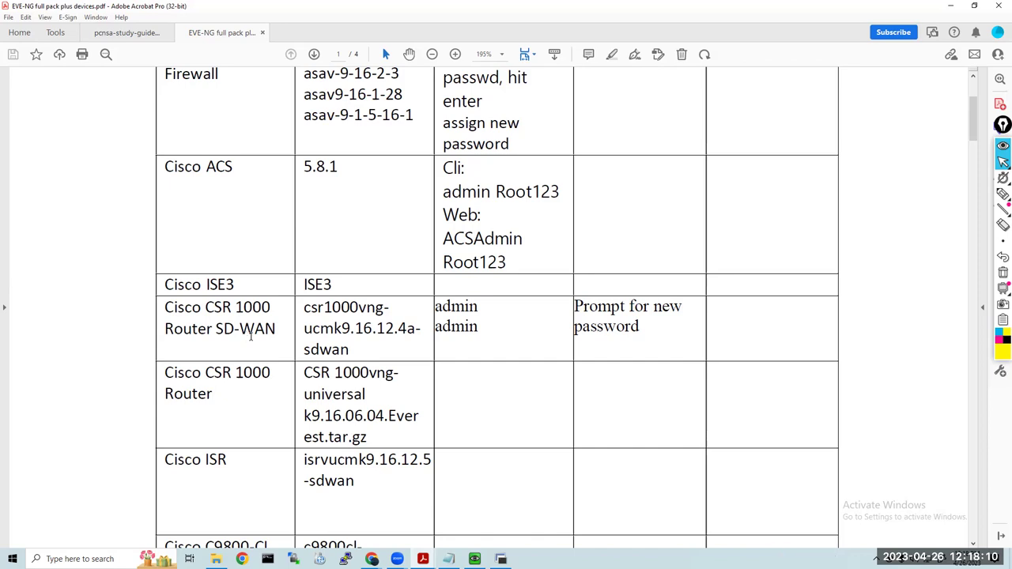
scroll(260, 335, "down", 6)
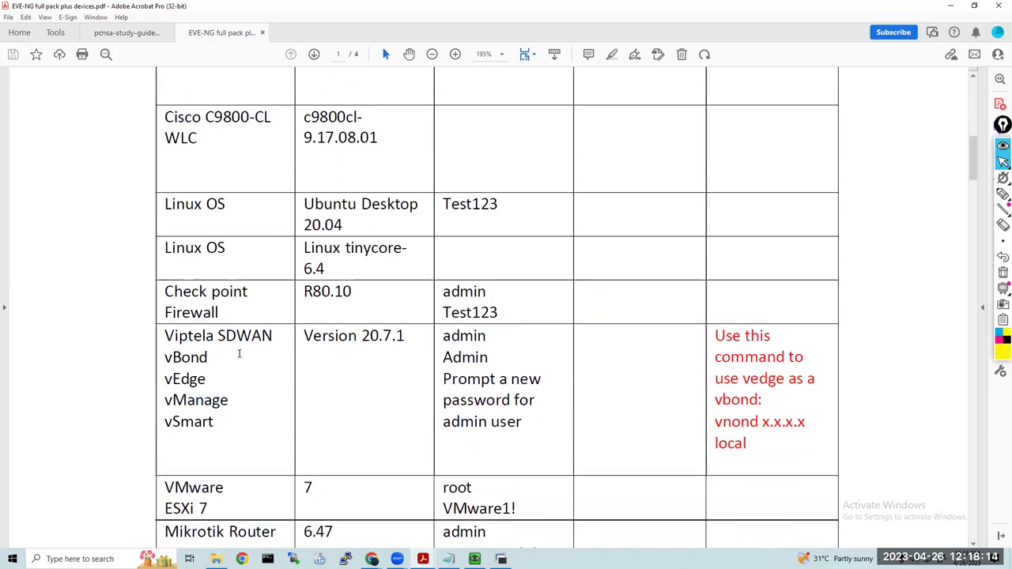
scroll(239, 353, "down", 5)
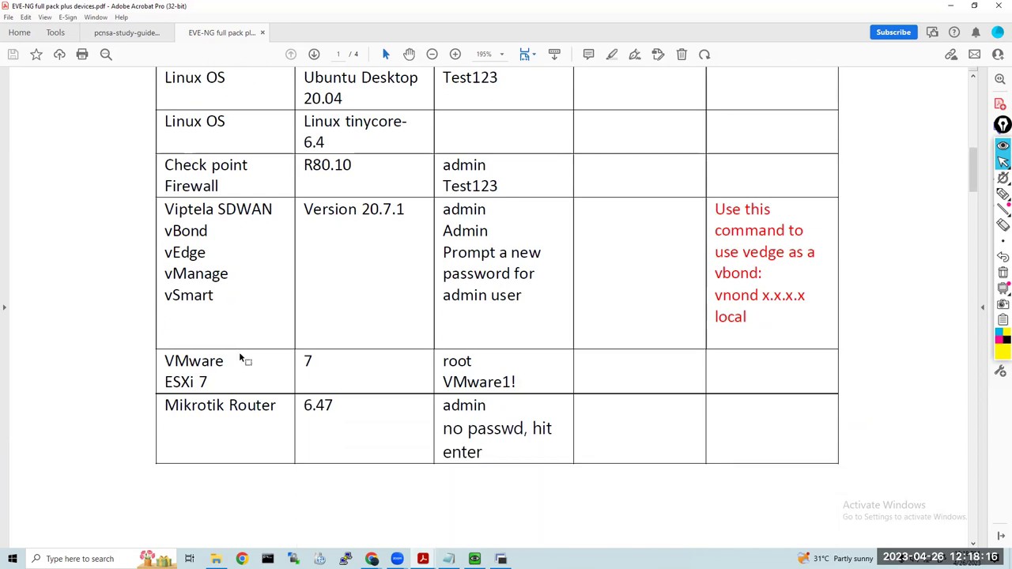
scroll(239, 358, "down", 1)
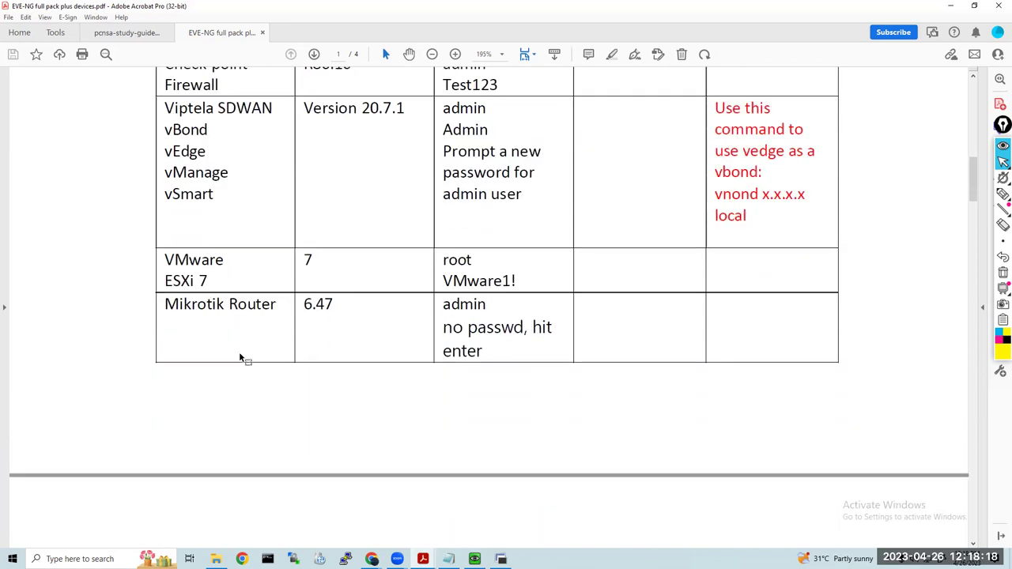
scroll(241, 358, "down", 8)
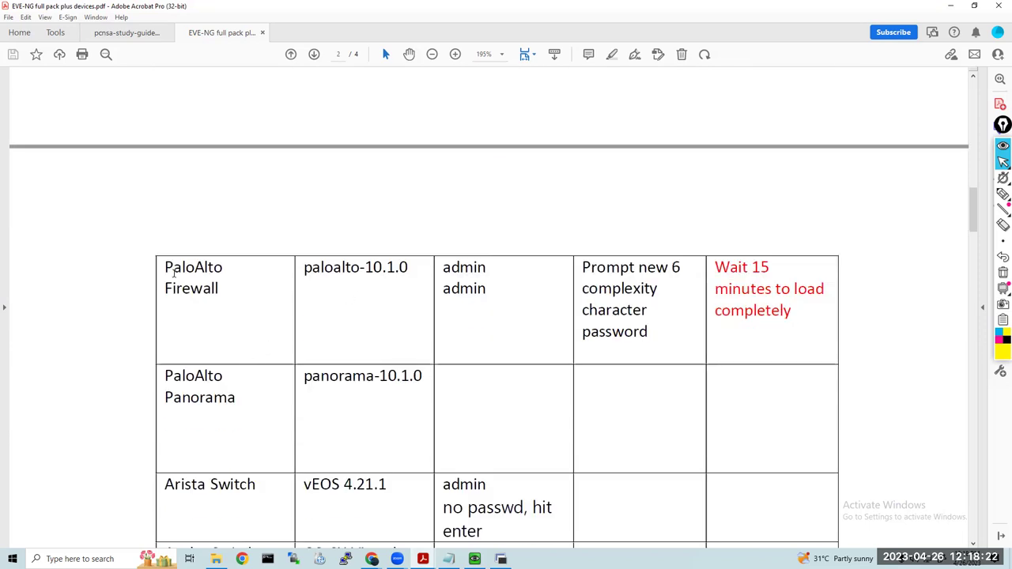
Strike through the PaloAlto Firewall name, review its credentials and wait note, then delete the strikethrough
left_click_drag(166, 268, 207, 302)
left_click(240, 310)
left_click_drag(443, 267, 498, 297)
left_click(545, 289)
left_click_drag(715, 271, 801, 319)
left_click(802, 316)
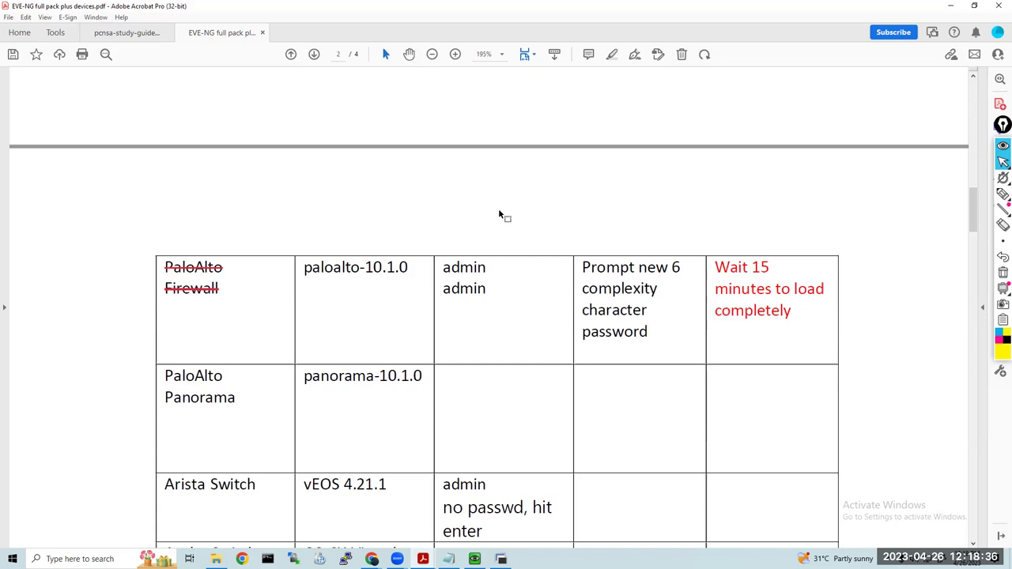
left_click(202, 270)
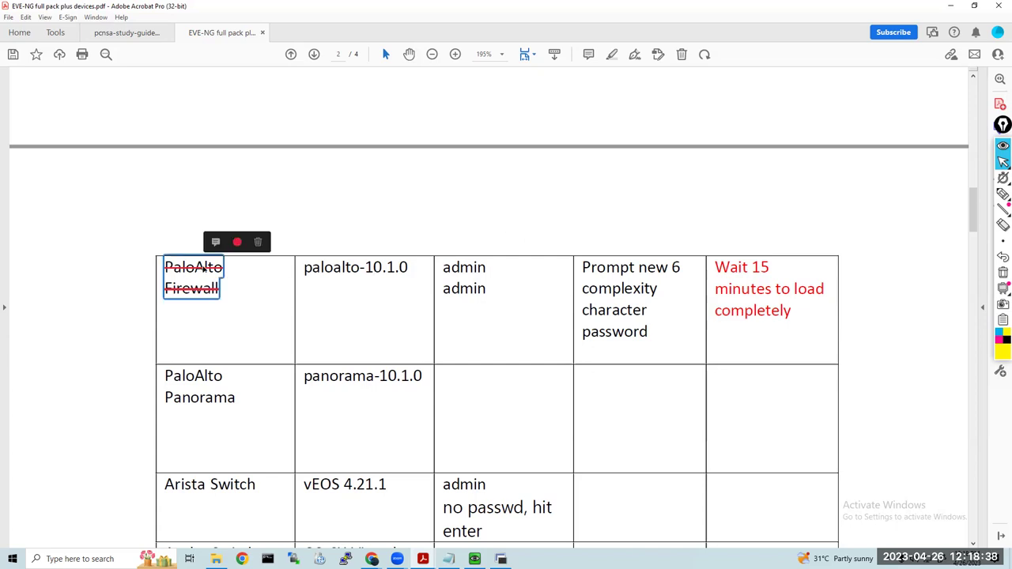
key("Delete")
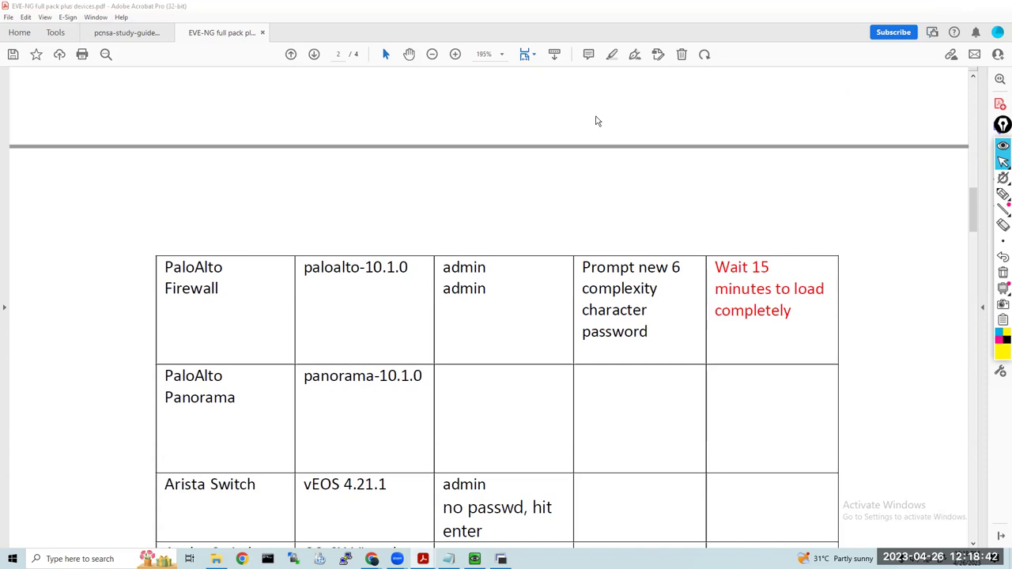
left_click(921, 6)
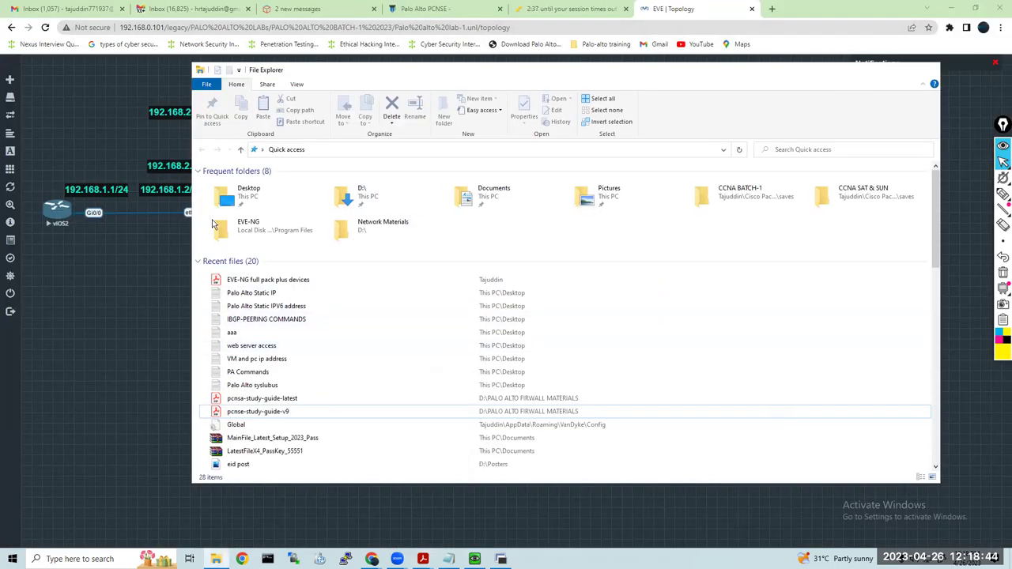
Bring the PaloAlto console back in UltraVNC Viewer and enter the default login username at PA-HDF
left_click(215, 559)
left_click(473, 556)
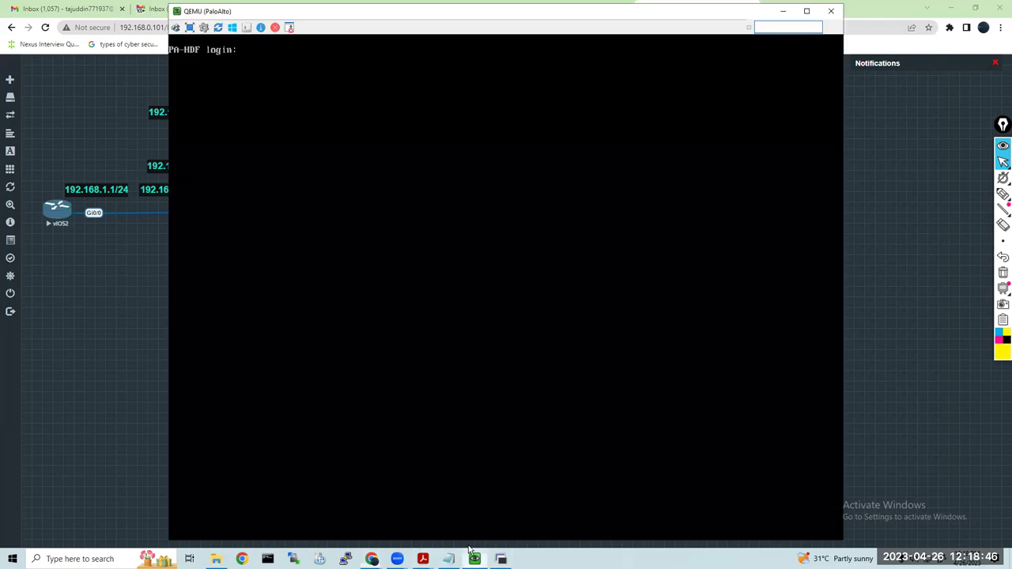
type("admin")
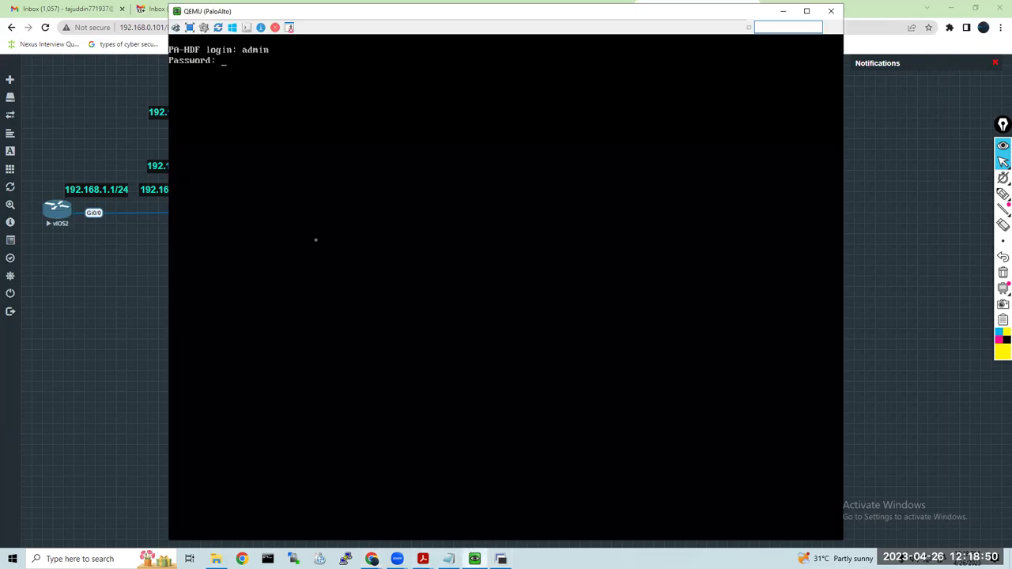
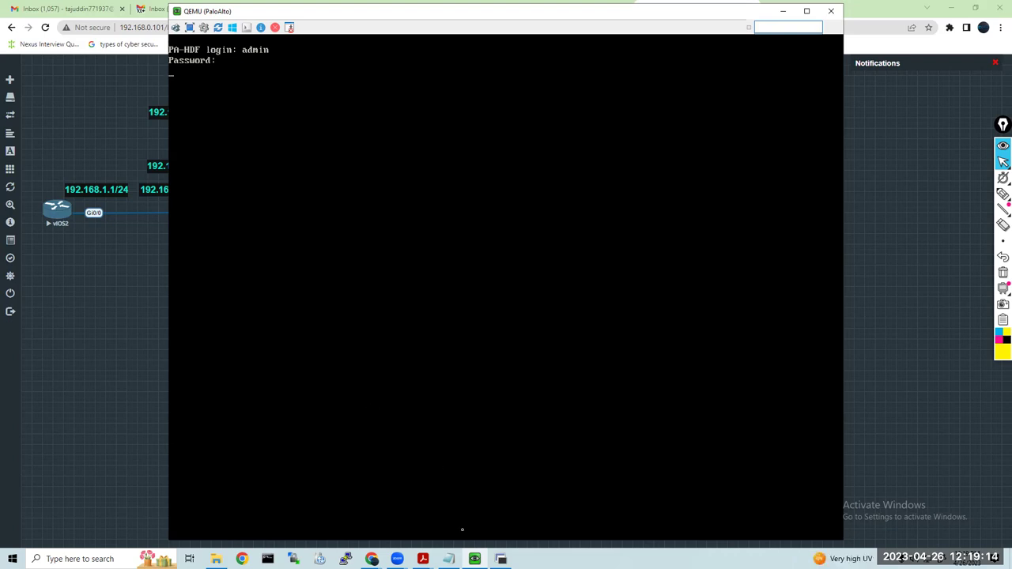
Copy the 192.168.0.75 set deviceconfig line from the Notepad notes and return to the PaloAlto console prompt
left_click(448, 558)
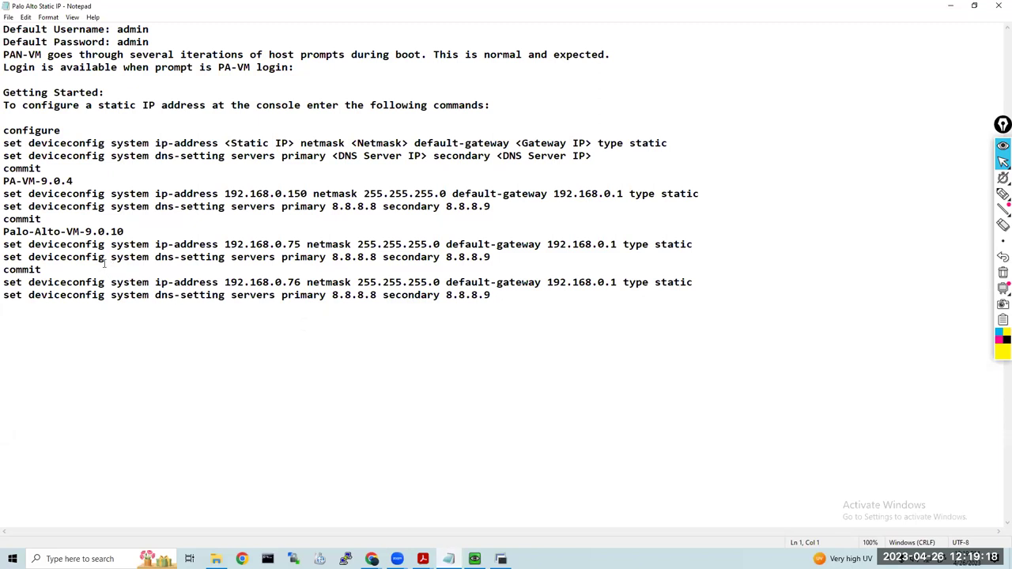
left_click_drag(4, 246, 271, 244)
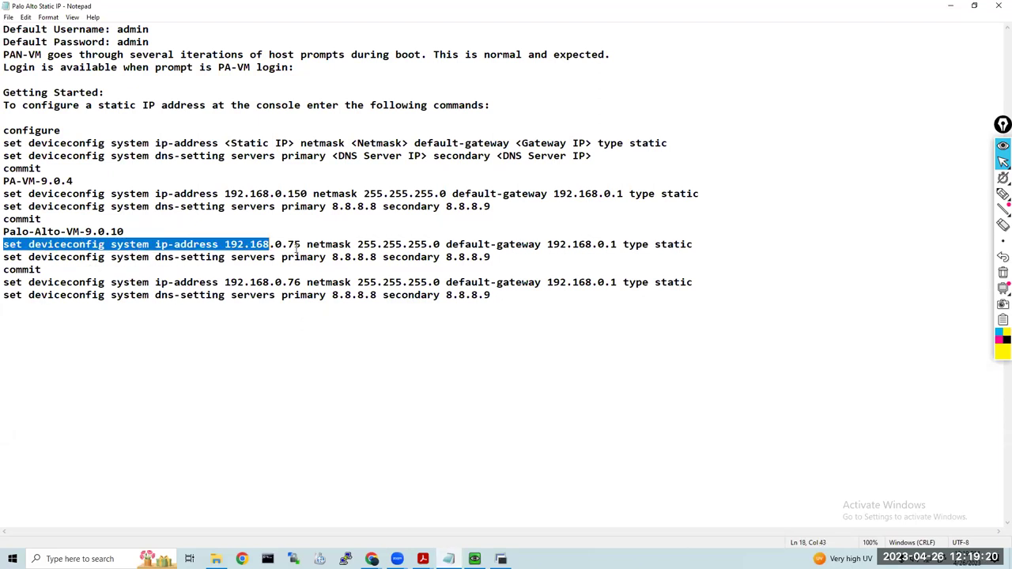
left_click_drag(547, 244, 5, 246)
left_click(704, 246)
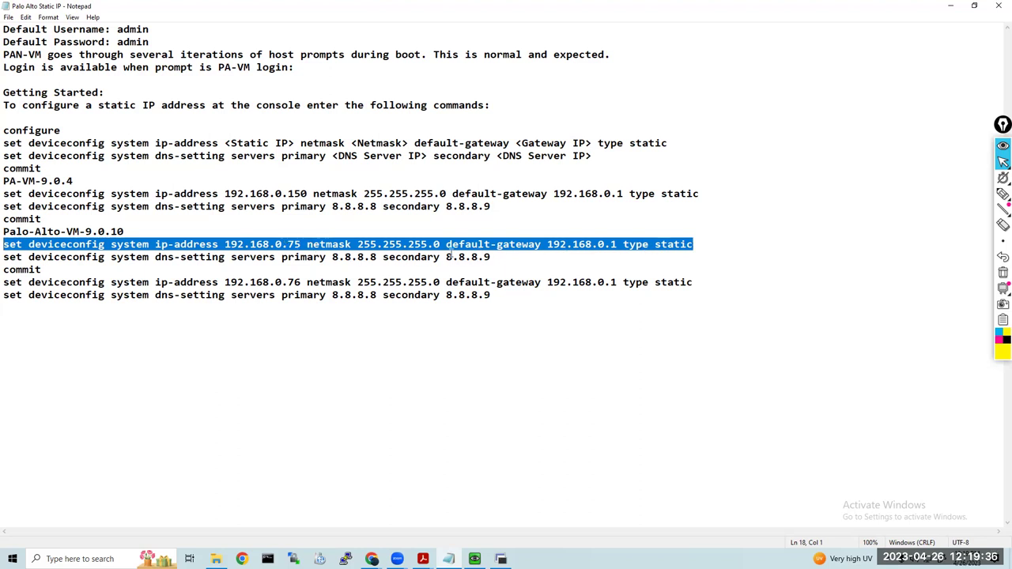
left_click_drag(491, 258, 5, 257)
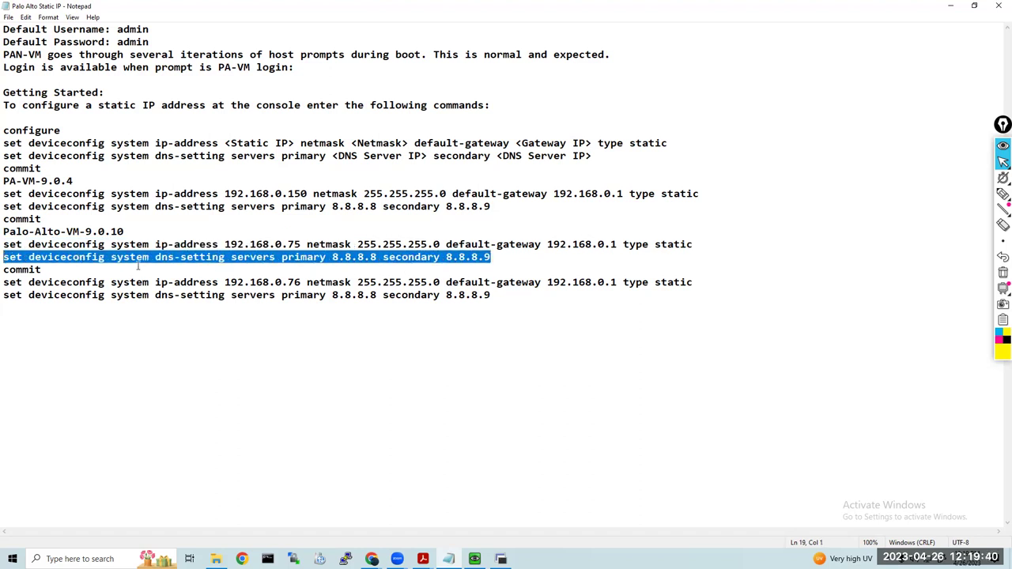
left_click(545, 266)
left_click_drag(694, 245, 4, 245)
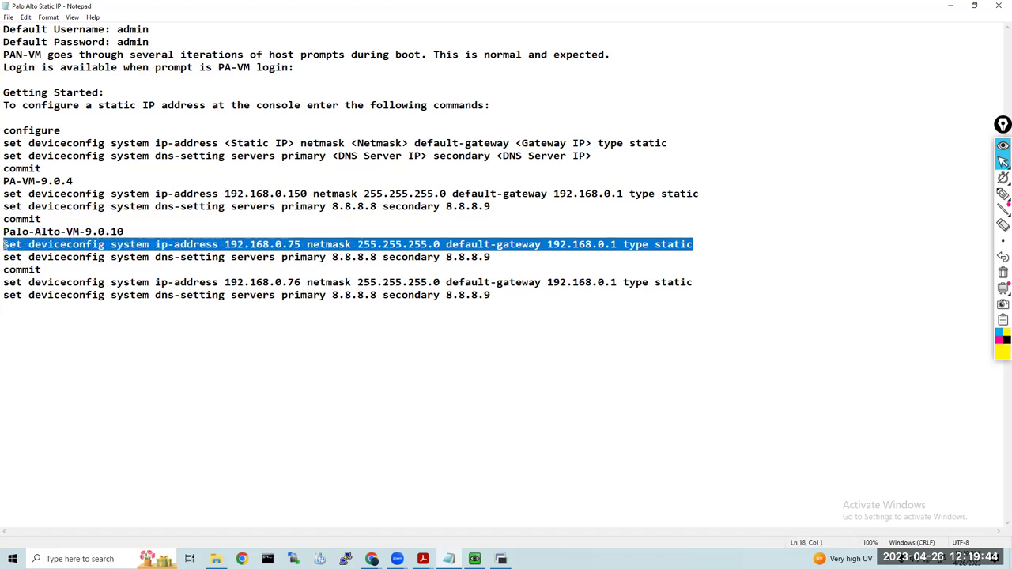
right_click(205, 245)
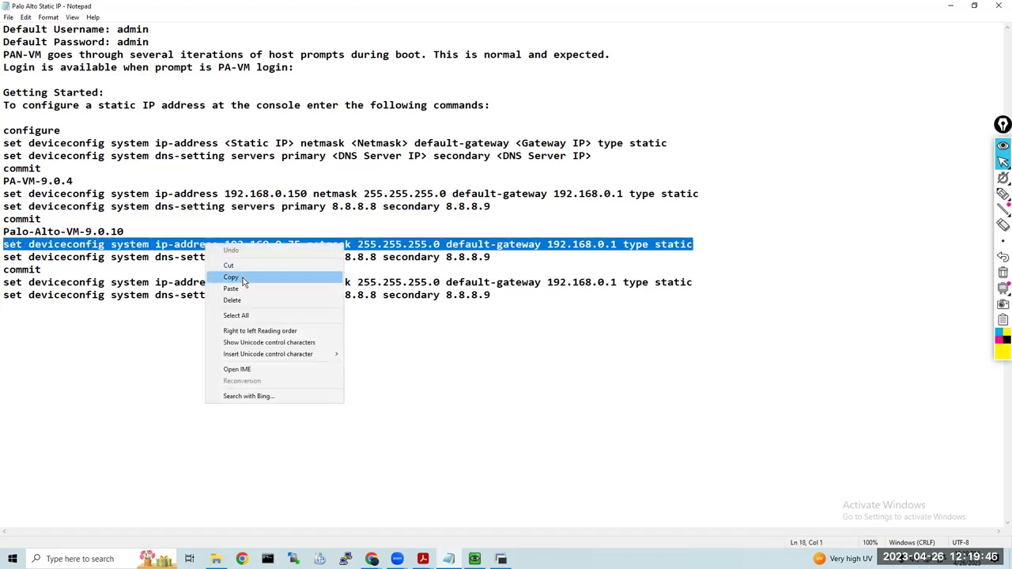
left_click(243, 280)
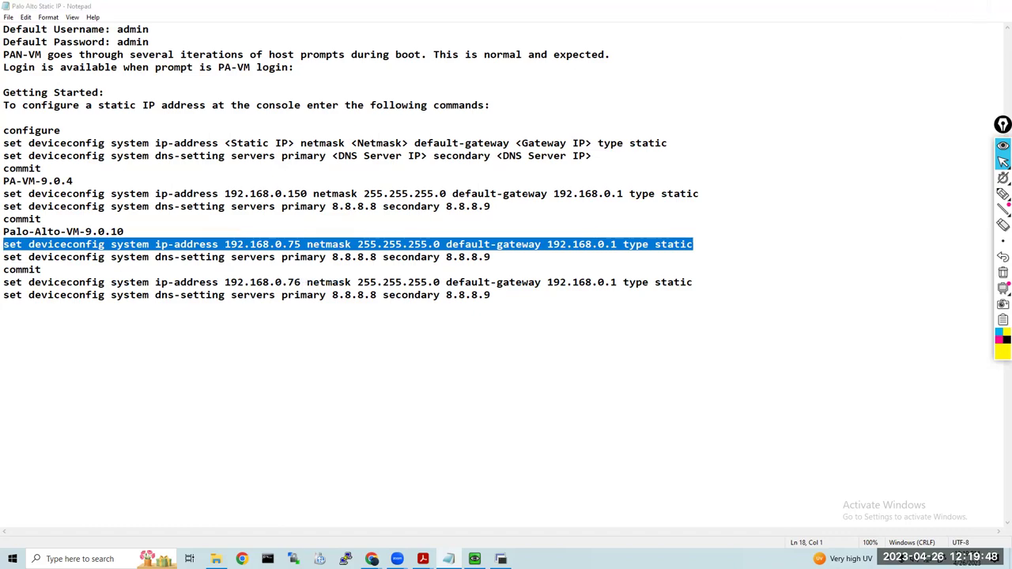
key("alt+Tab")
key("Return")
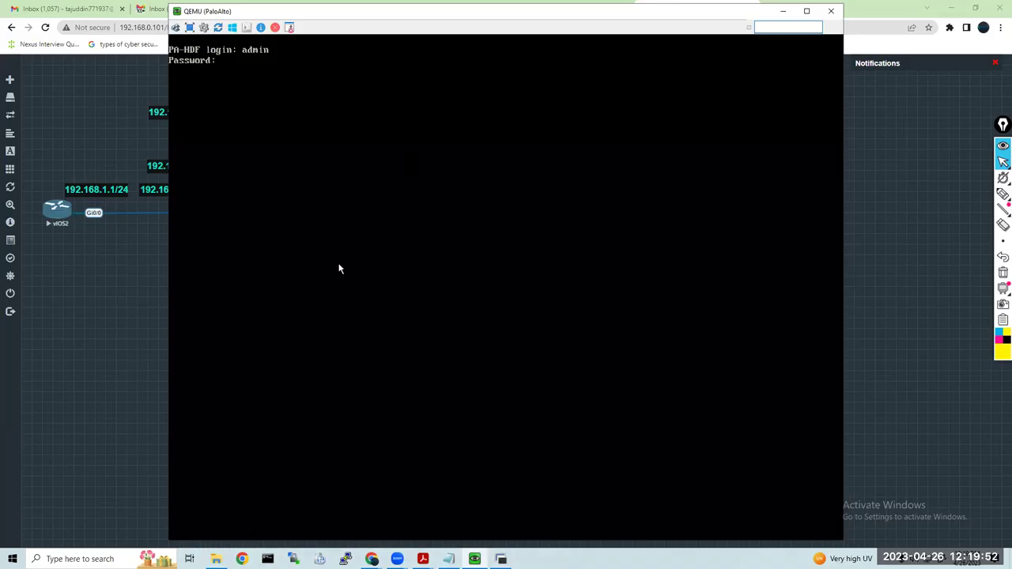
Assign 192.168.1.1 255.255.255.0 to R1's GigabitEthernet0/0
key("alt+Tab")
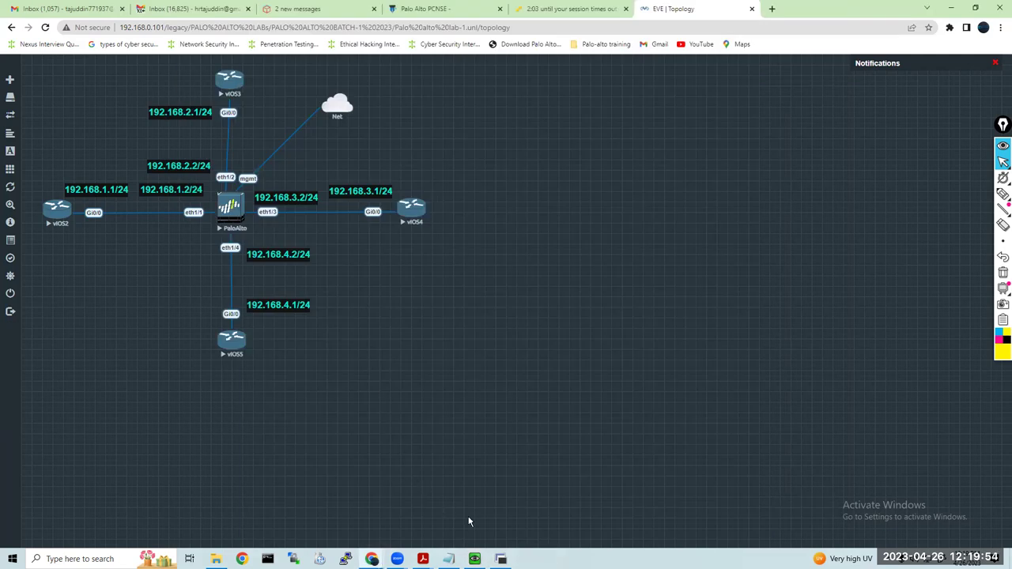
key("alt+Tab")
key("Return")
key("Return")
type("int gi")
type("/0")
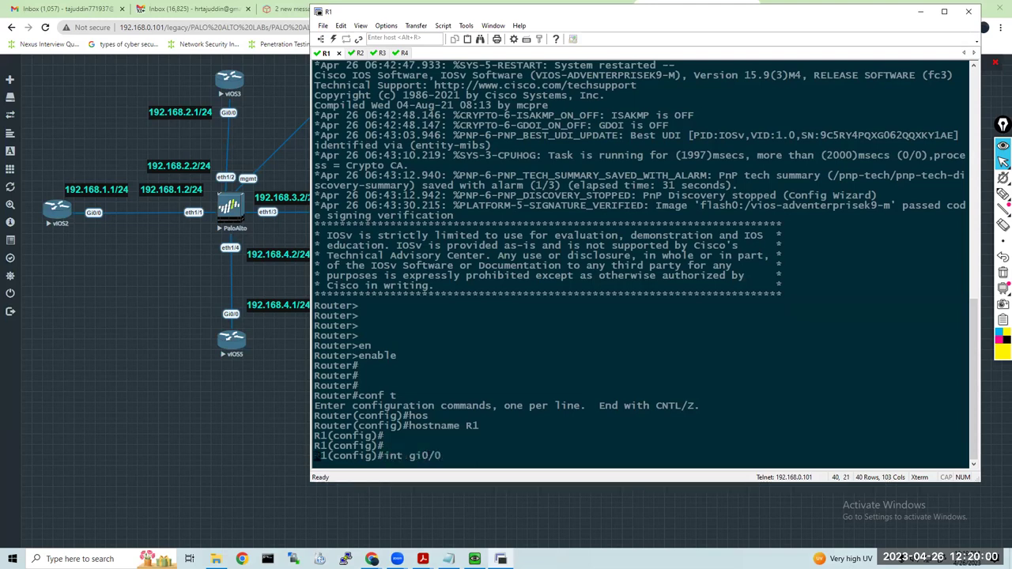
key("Return")
type("ip add")
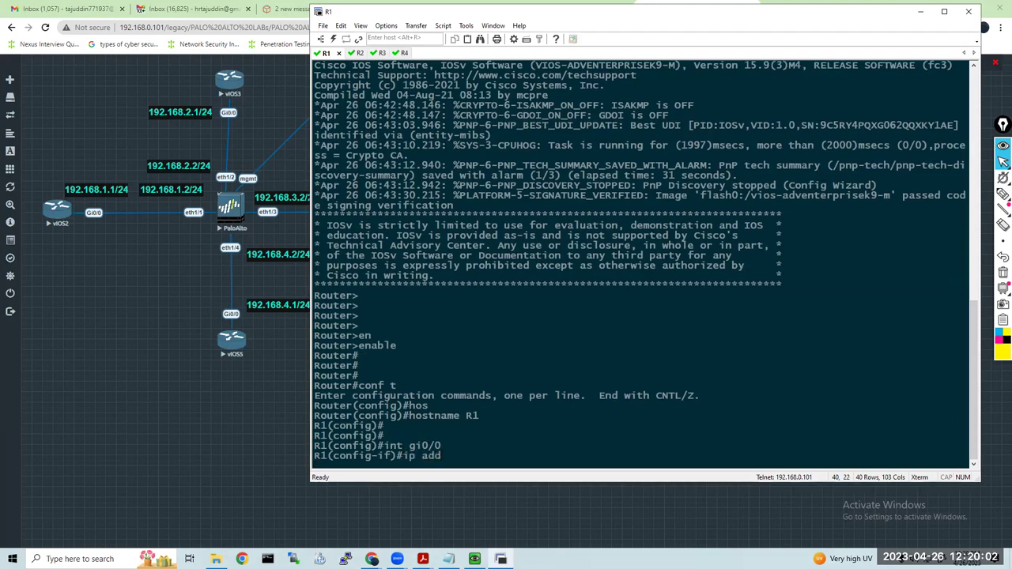
type(" 192.168.1.1 255.255.255.")
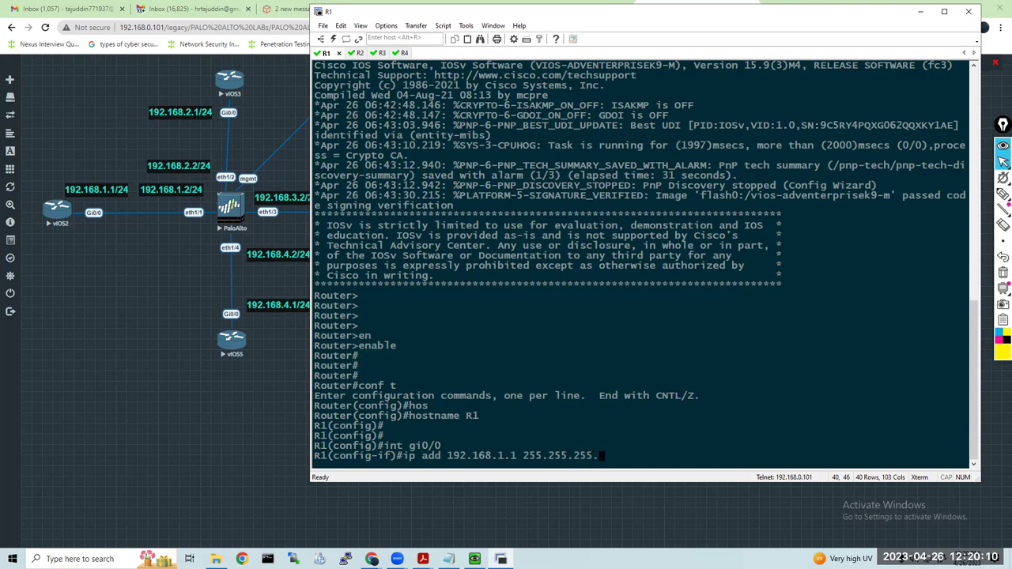
type("0")
key("Return")
Enable R1's Gi0/0 with no shutdown and confirm it up/up with do sh ip int bri
type("no shutdown")
key("Tab")
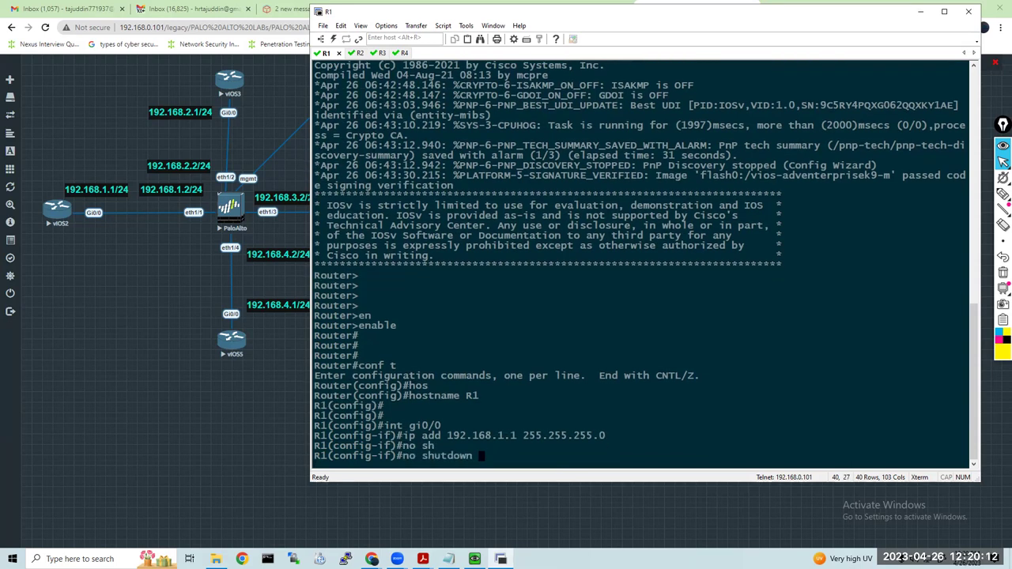
key("Return")
key("Return")
key("Return")
key("Return")
key("Return")
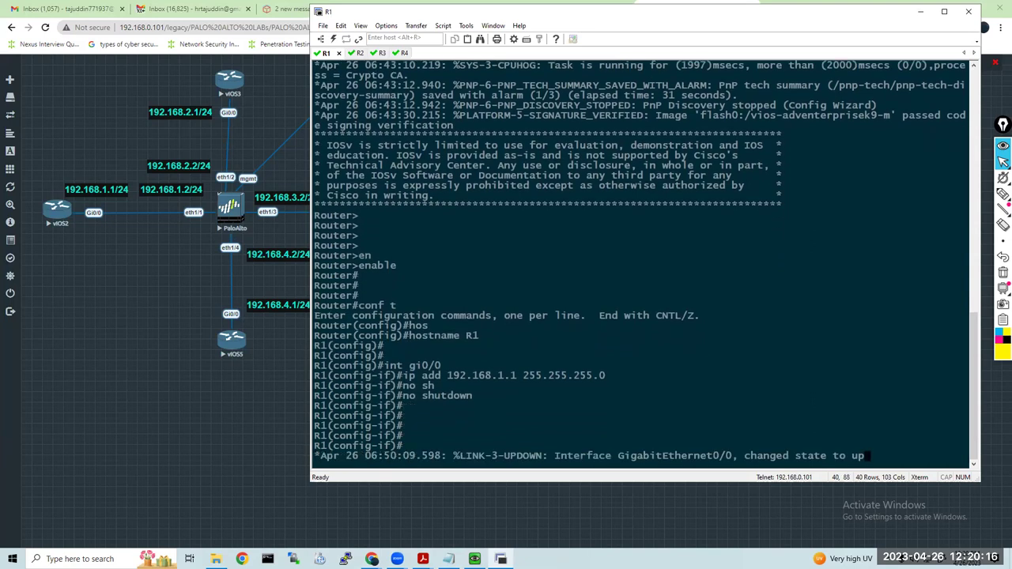
key("Return")
key("Return")
key("Return")
key("Return")
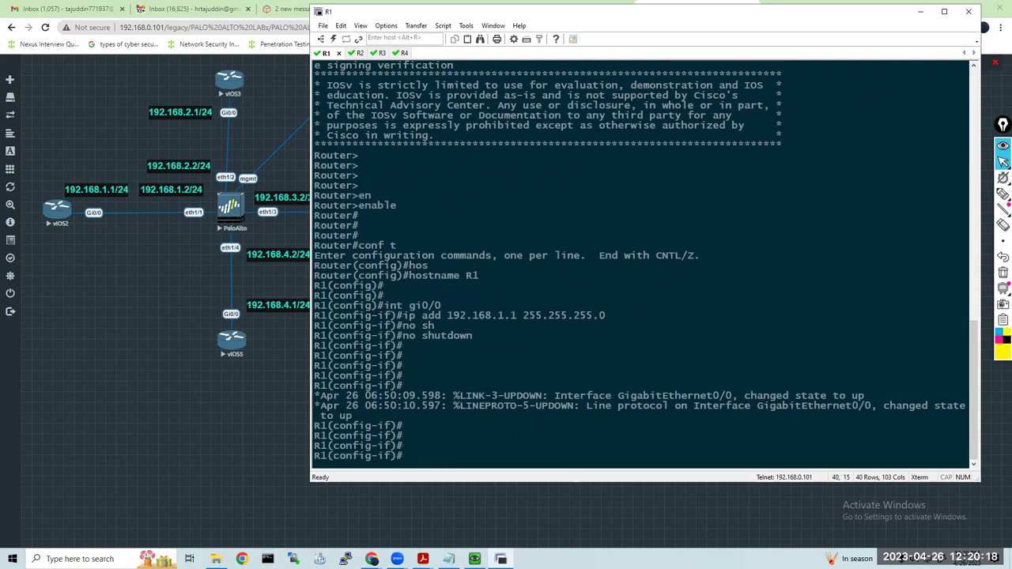
type("do sh ip int bri")
key("Return")
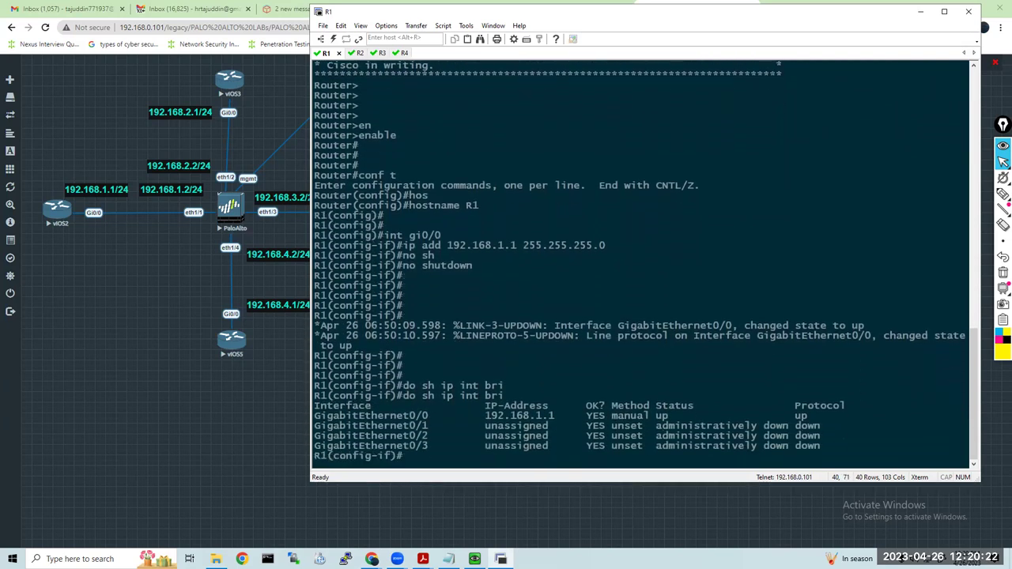
left_click_drag(804, 414, 315, 404)
left_click(438, 374)
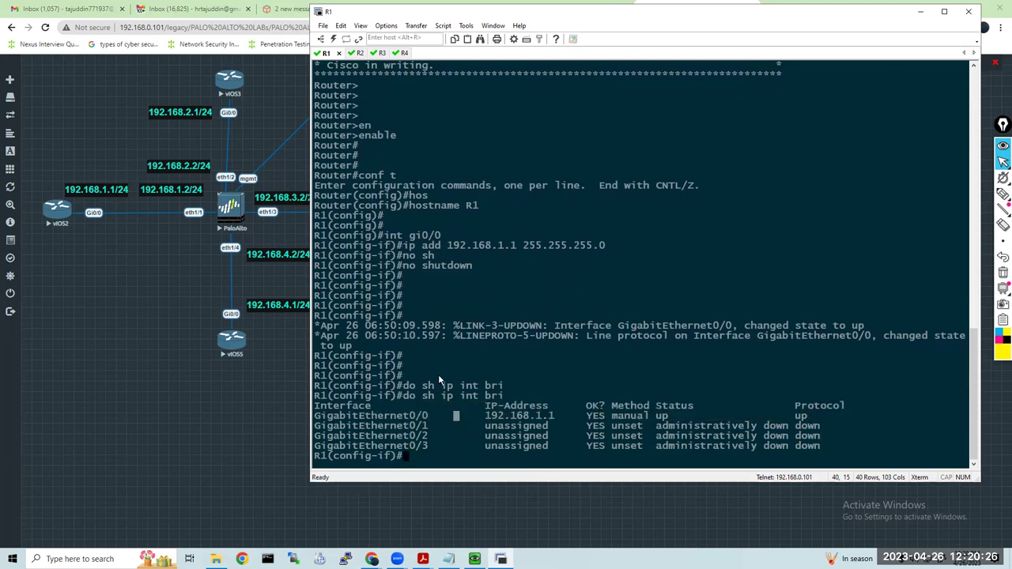
left_click(358, 53)
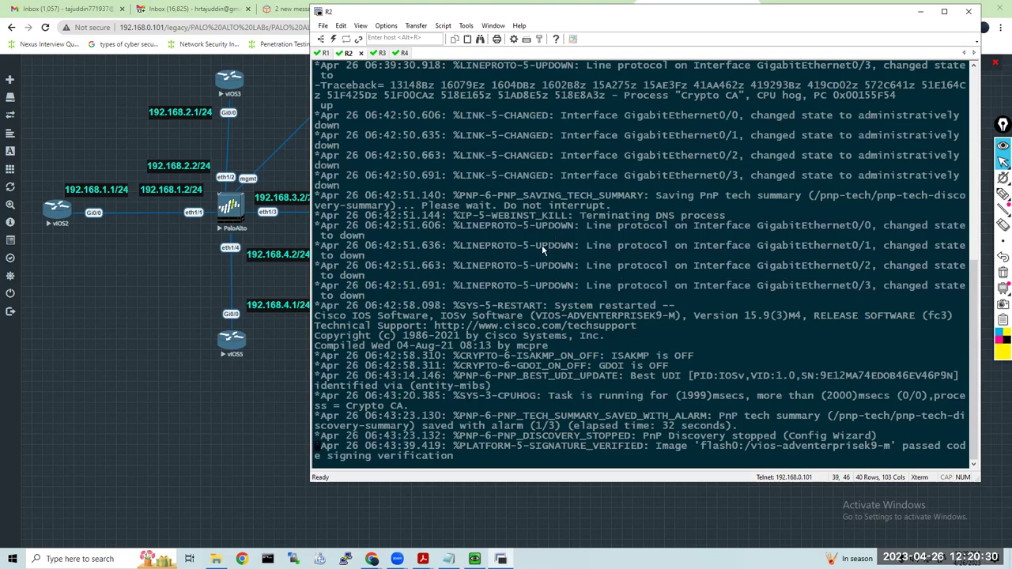
Enter configuration mode on R2 and set its hostname to R2
key("Return")
key("Return")
key("Return")
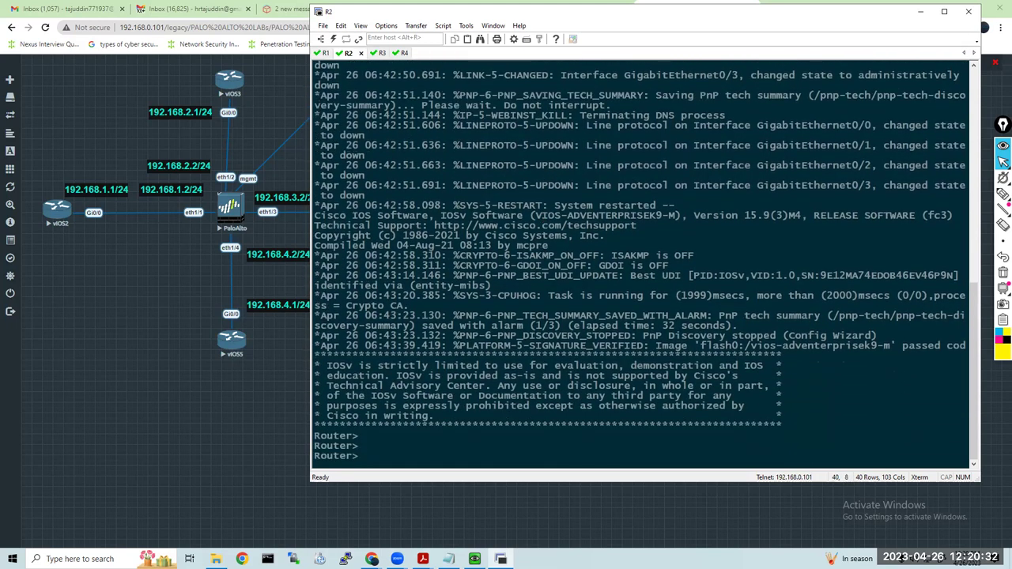
type("enable")
key("Tab")
key("Return")
type("conf t")
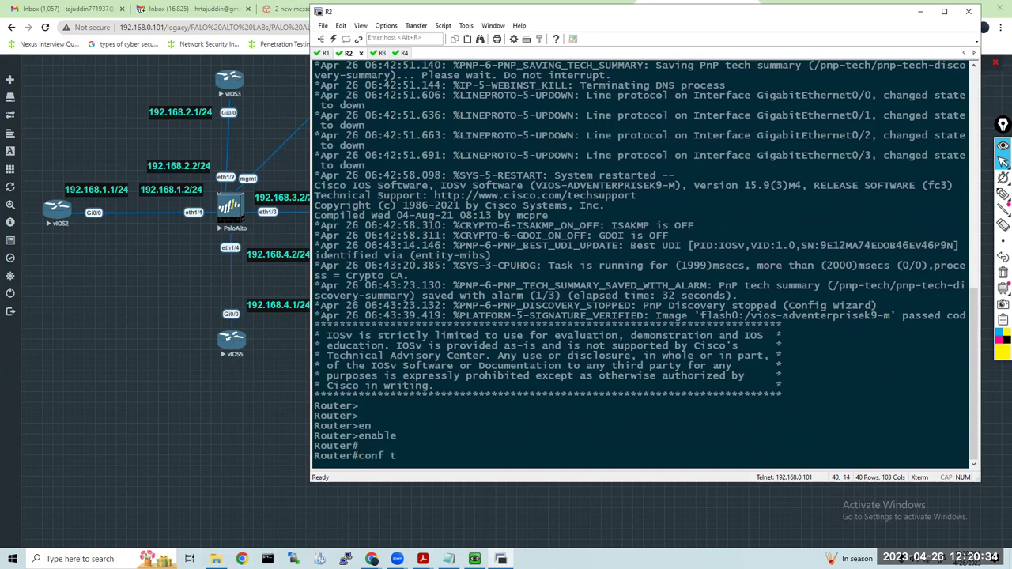
key("Return")
type("hos")
key("Tab")
type("R2")
key("Return")
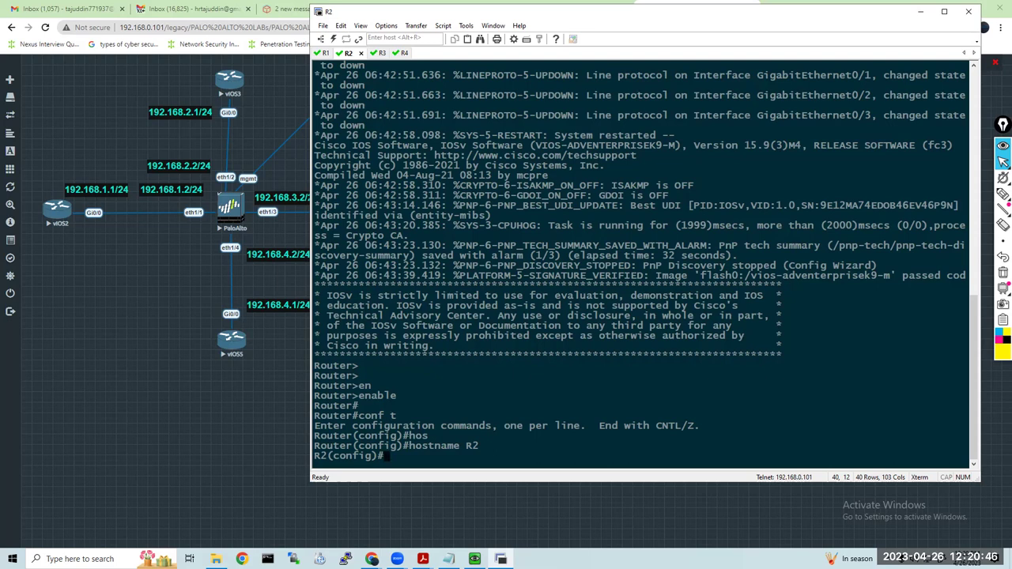
Assign 192.168.2.1 255.255.255.0 to R2's GigabitEthernet0/0
type("int gi0/0\\")
key("Return")
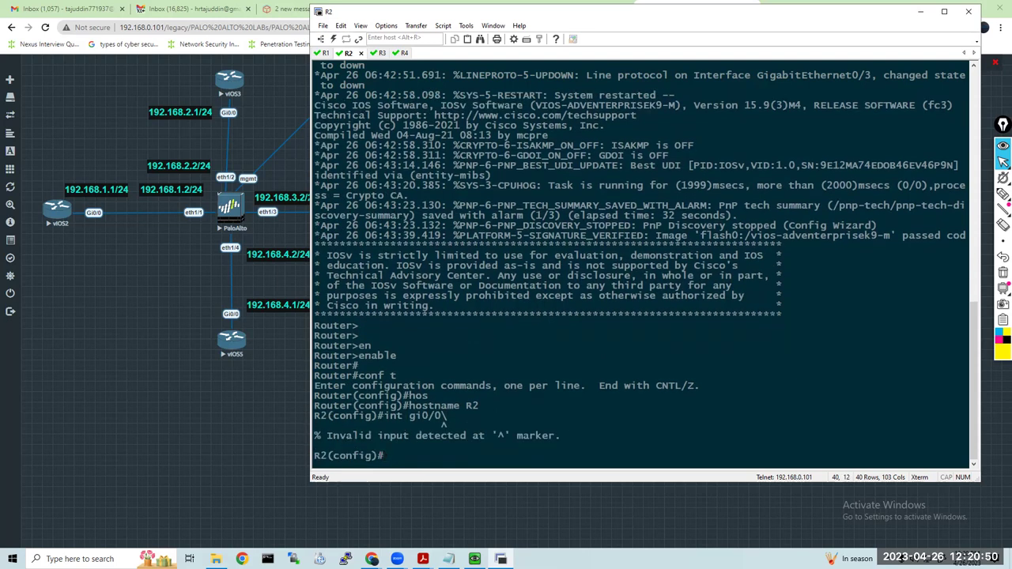
key("Up")
key("BackSpace")
key("Return")
type("ip add")
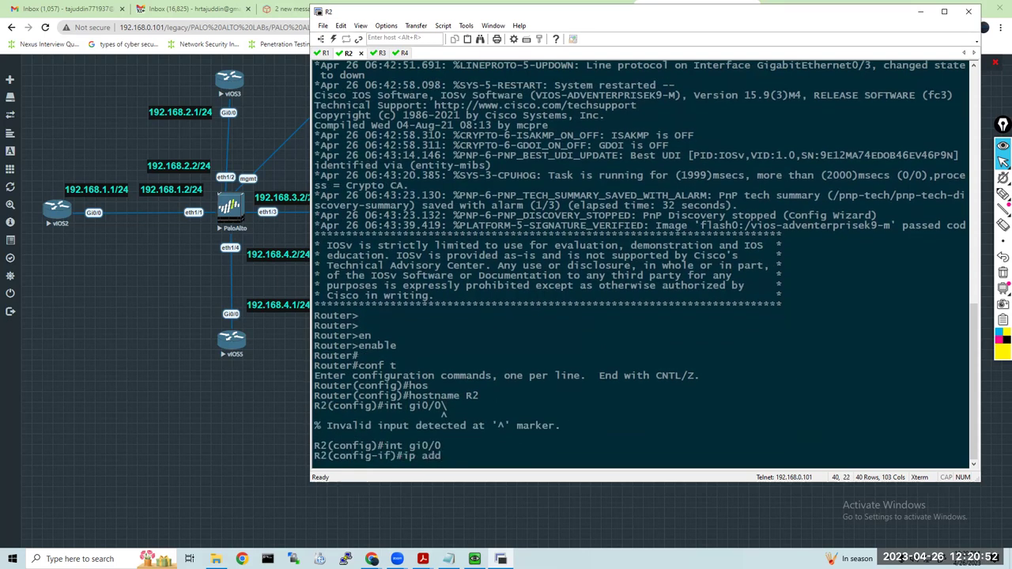
type(" 192.168.2.1 255.")
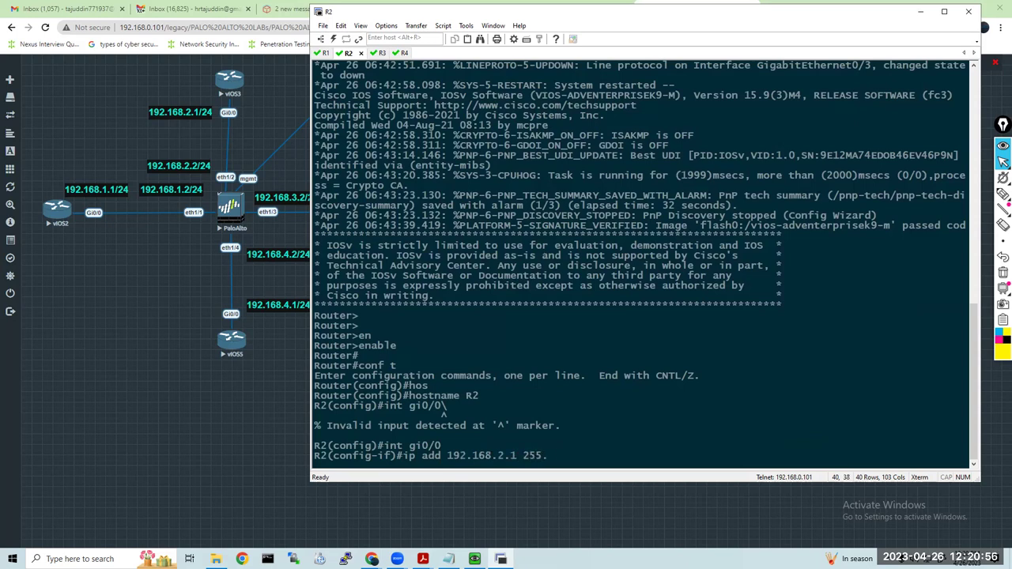
type("255.255.0")
key("Return")
Enable R2's Gi0/0 with no shutdown and confirm up/up via do sh ip int bri
type("no ")
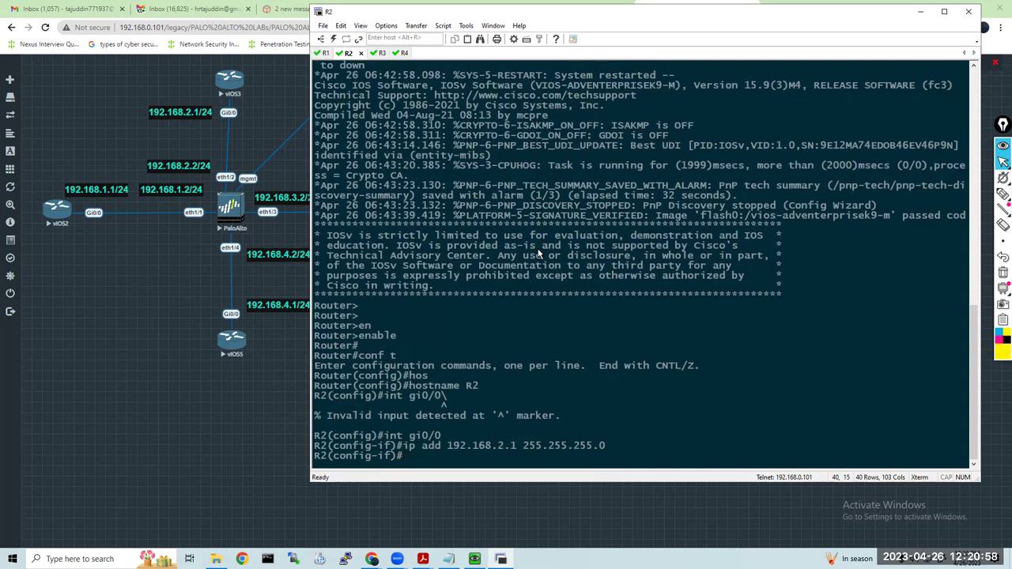
type("sh")
key("Tab")
key("Return")
key("Return")
key("Return")
key("Return")
key("Return")
key("Return")
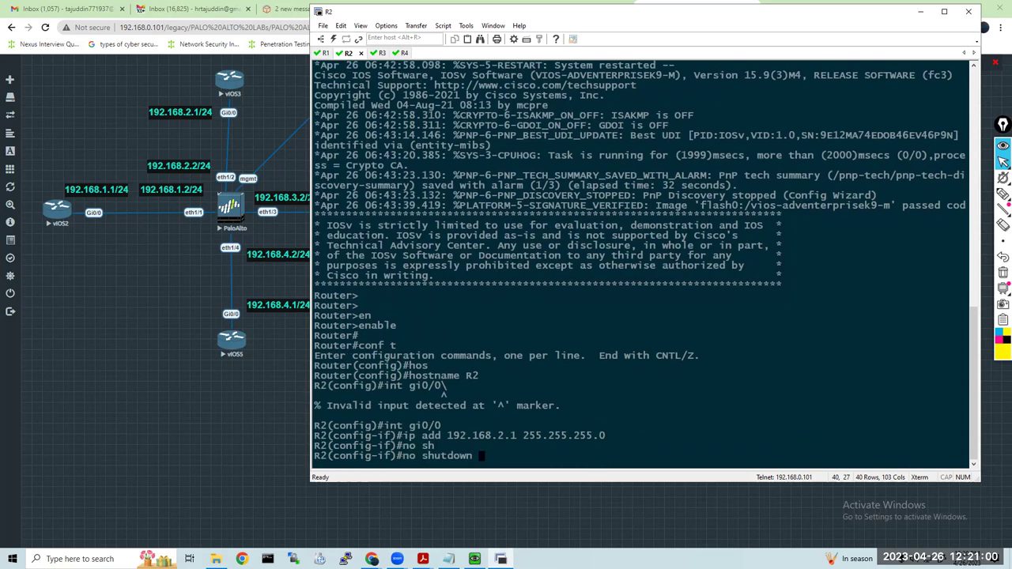
type("do sh ip")
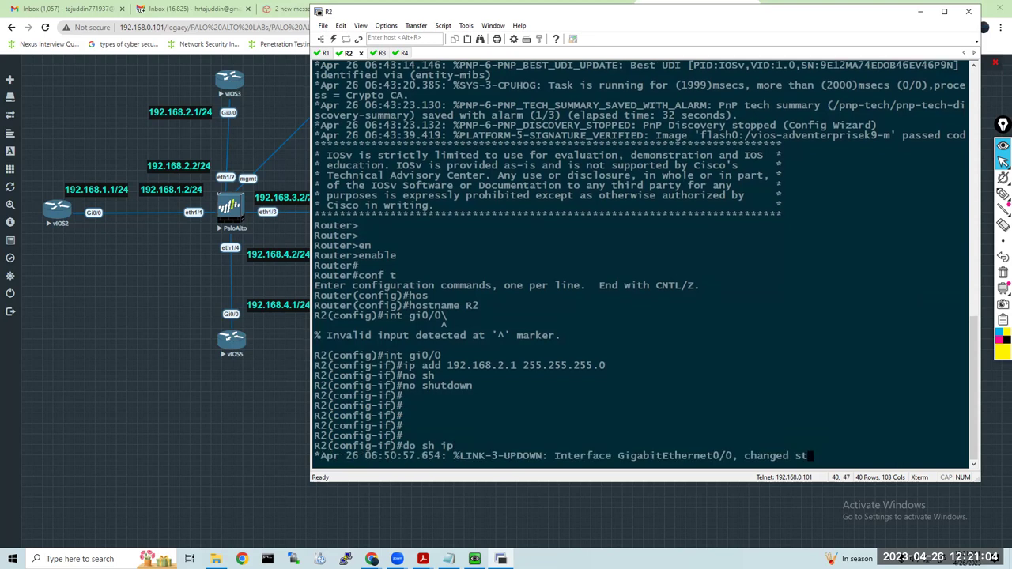
type(" int bri")
key("Return")
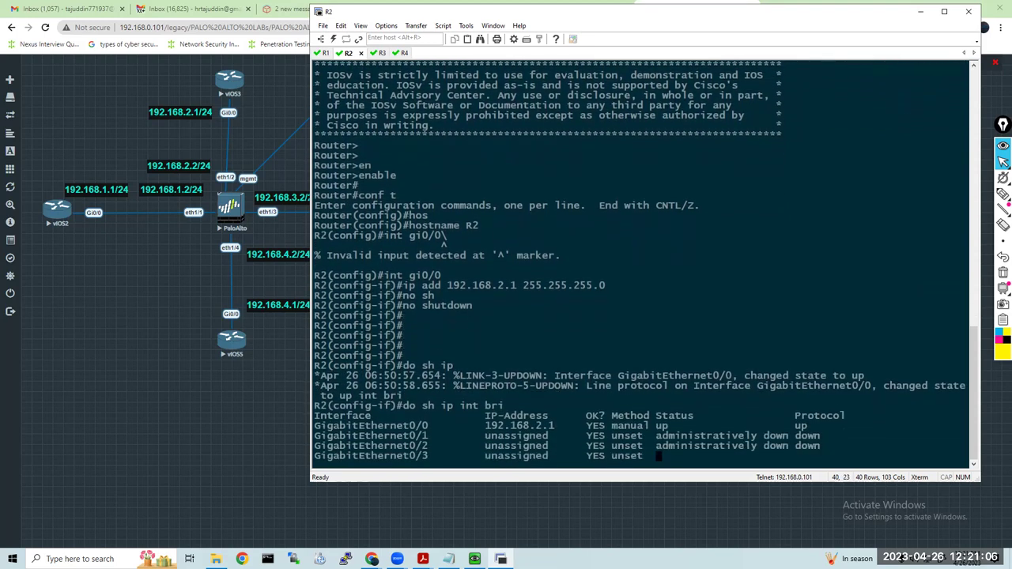
On the R3 session, enter configuration mode and set the hostname to R3
left_click(379, 53)
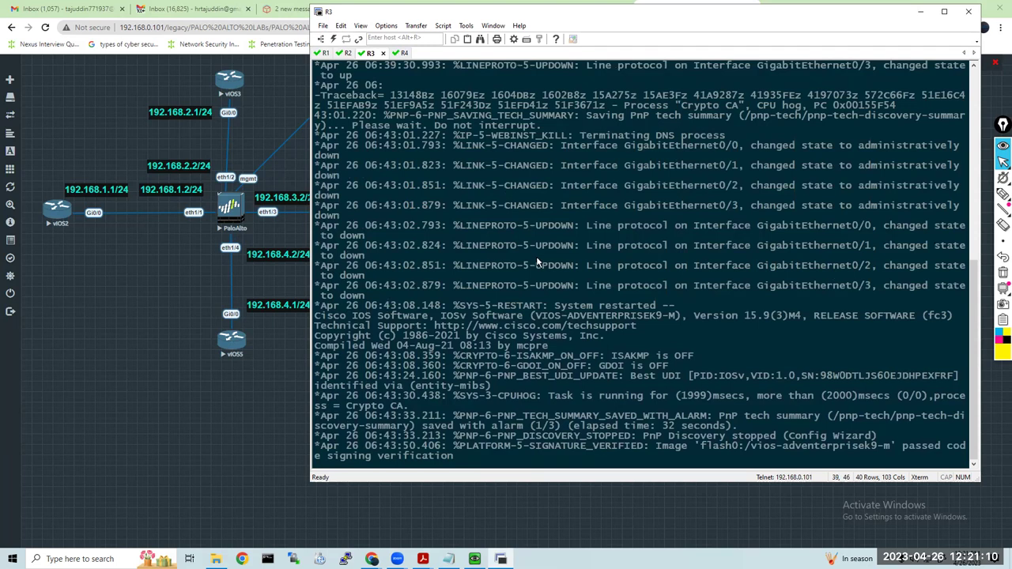
key("Return")
key("Return")
key("Return")
key("Return")
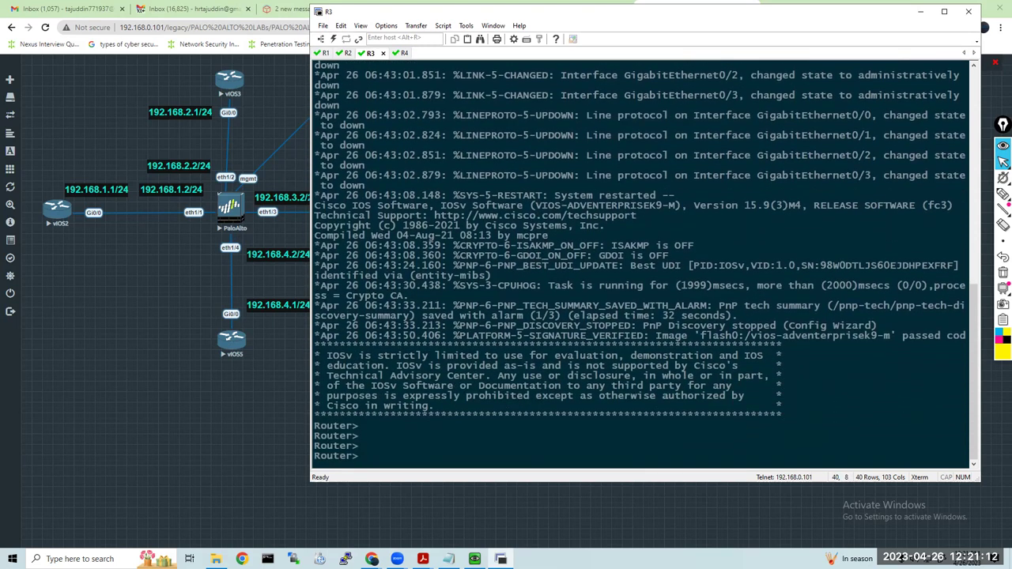
type("en")
key("Tab")
key("Return")
key("Return")
key("Return")
type("con ft")
key("Return")
type("conf t")
key("Return")
type("hos")
key("Tab")
type("R3")
key("Return")
key("Return")
key("Return")
Assign 192.168.3.1 255.255.255.0 to R3's GigabitEthernet0/0
type("int gi0/")
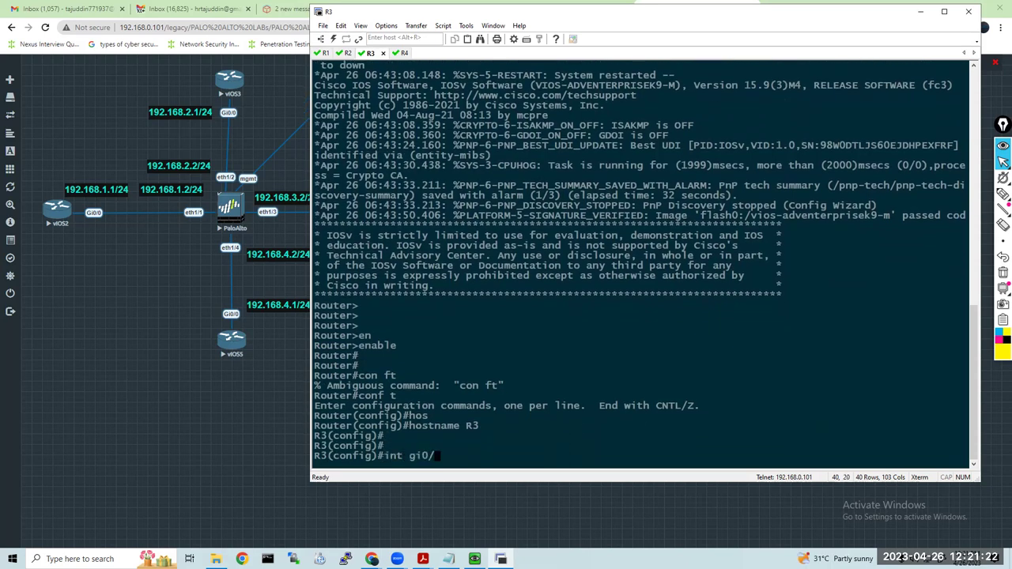
type("0")
key("Return")
type("ip add 192.168.3.1 255.")
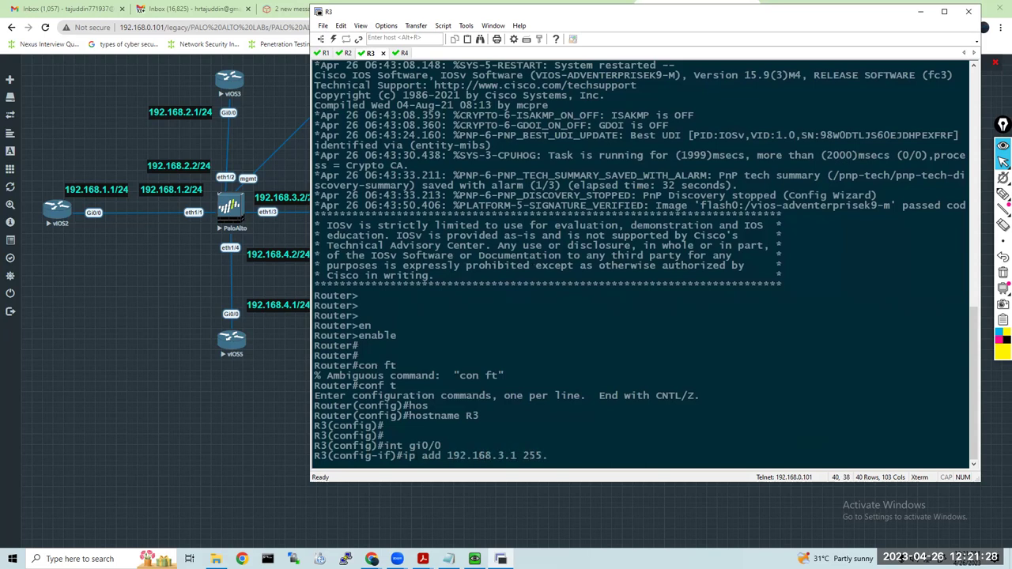
type("255.255.0")
key("Return")
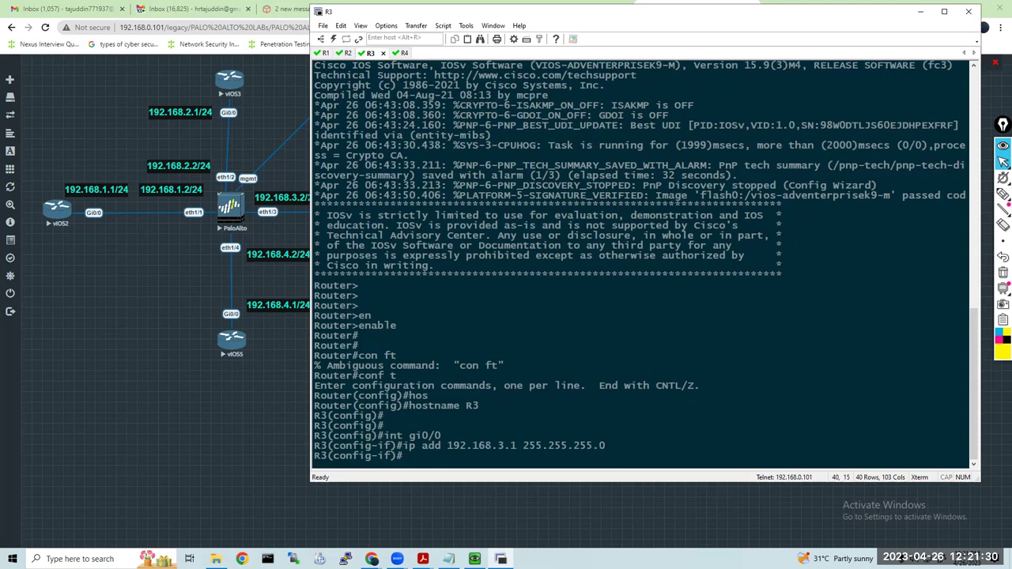
Enable R3's Gi0/0 with no shutdown and confirm it up/up in the interface summary
type("no sh")
key("Tab")
key("Return")
key("Return")
key("Return")
key("Return")
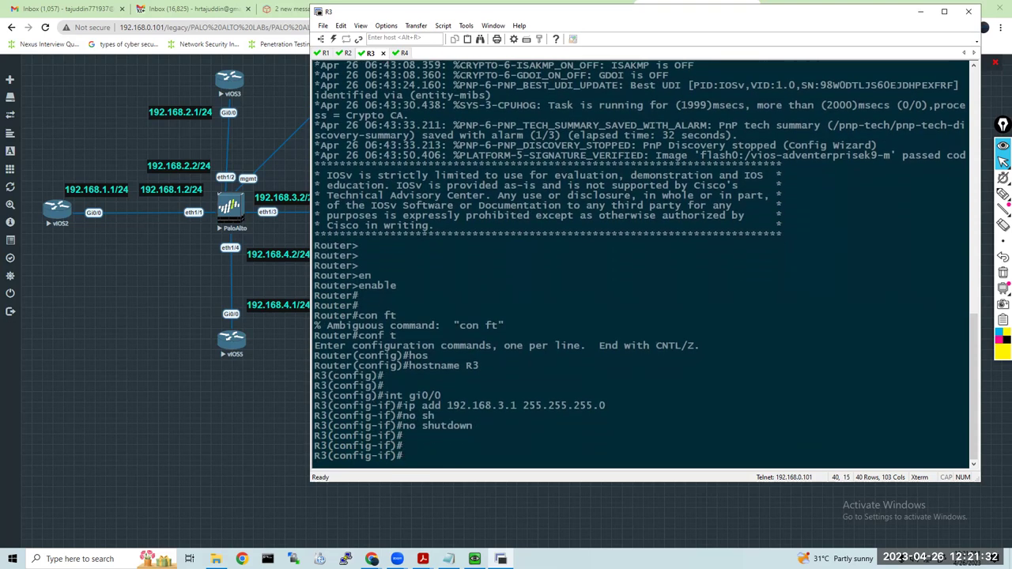
type("do sh i")
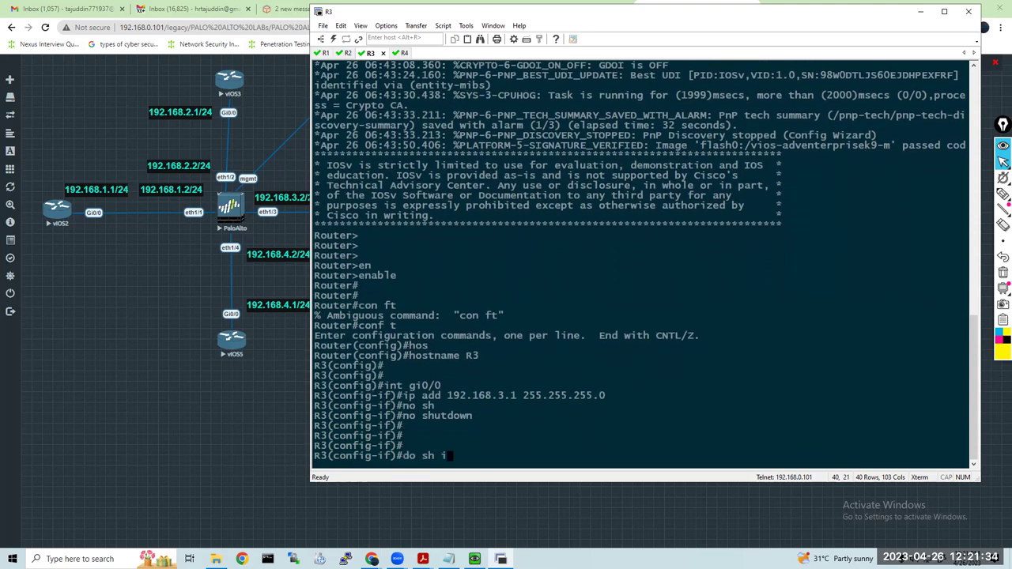
type("p int bri")
key("Return")
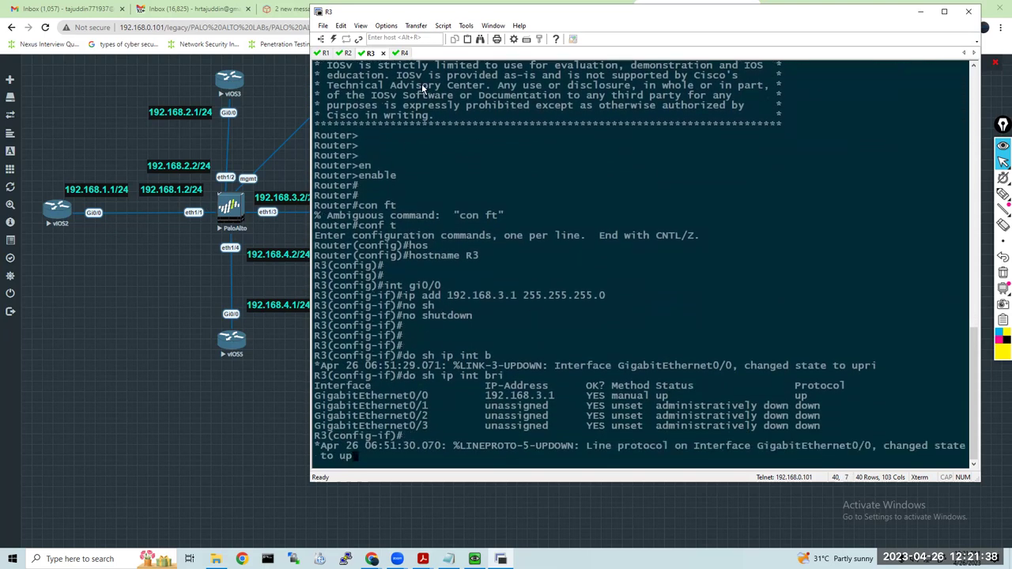
left_click(401, 53)
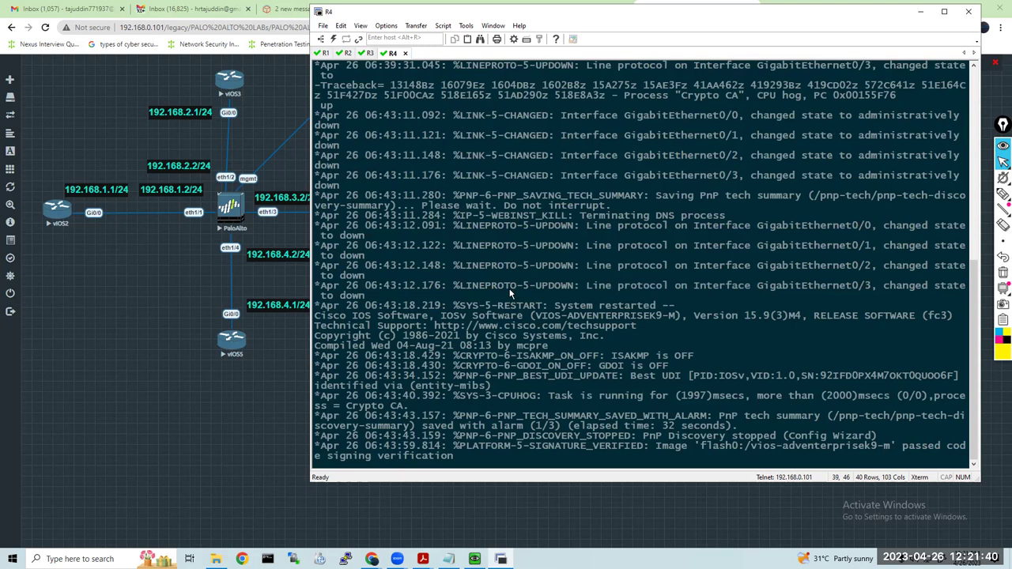
Enter privileged and global configuration mode on R4
key("Return")
key("Return")
key("Return")
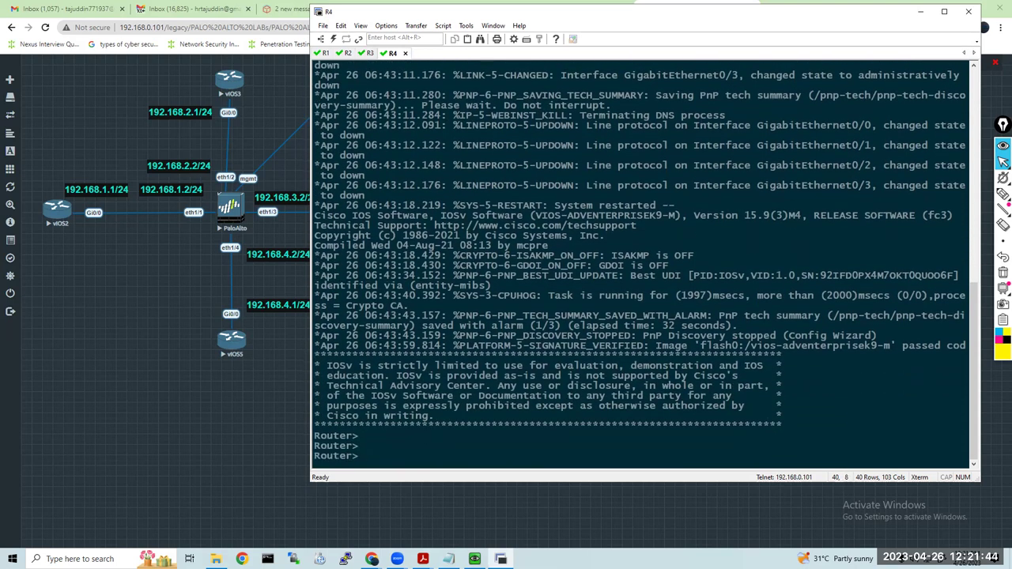
type("en")
key("Tab")
key("Return")
key("Return")
key("Return")
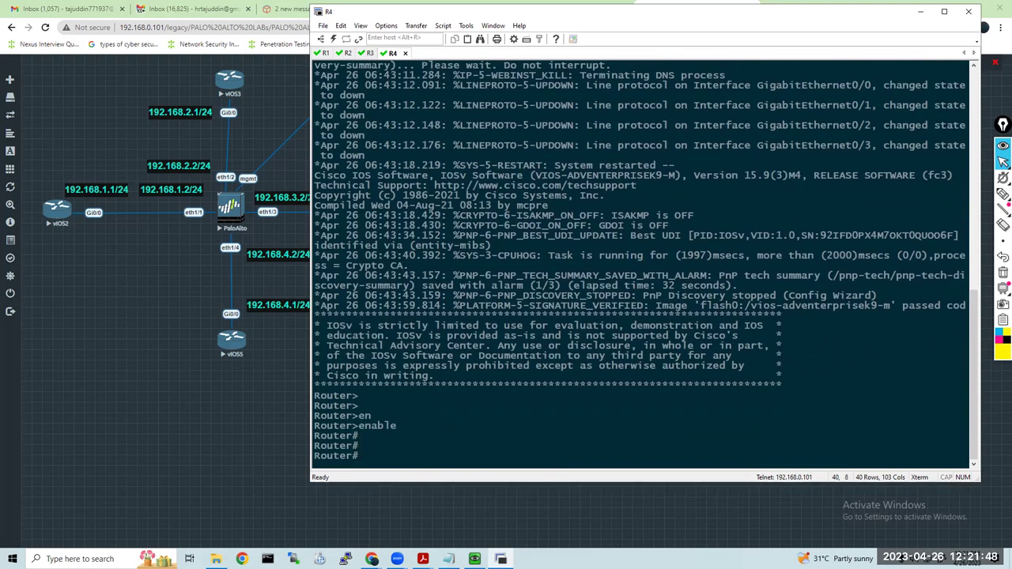
type("c")
key("BackSpace")
type("cofn t")
key("Return")
type("conf t")
key("Return")
Set the router's hostname to R4
type("hos")
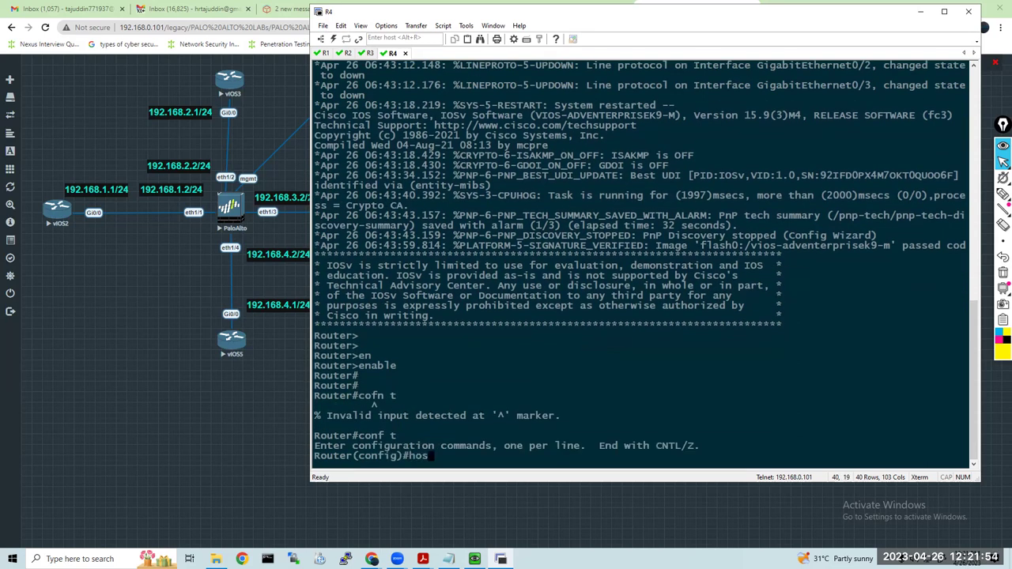
key("Tab")
key("BackSpace")
key("BackSpace")
key("BackSpace")
key("BackSpace")
key("BackSpace")
key("BackSpace")
key("BackSpace")
key("BackSpace")
type("hos")
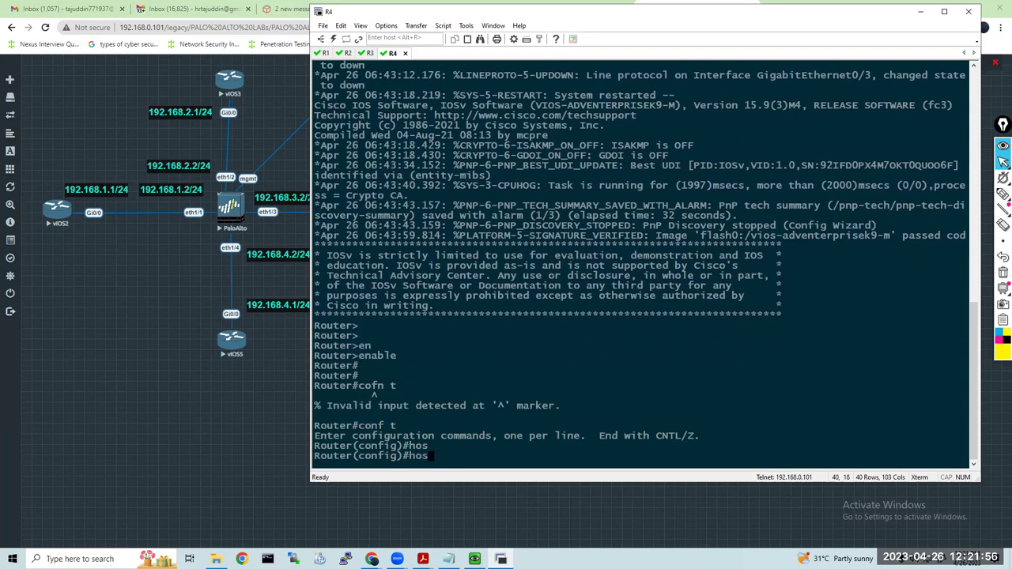
key("Tab")
type("R3")
key("BackSpace")
type("4")
key("Return")
key("Return")
key("Return")
Give R4's Gi0/0 192.168.4.1 255.255.255.0 and bring it up with no shutdown
type("int gi0/0")
key("Return")
type("ip add 192.168.4.1 255.255.255.")
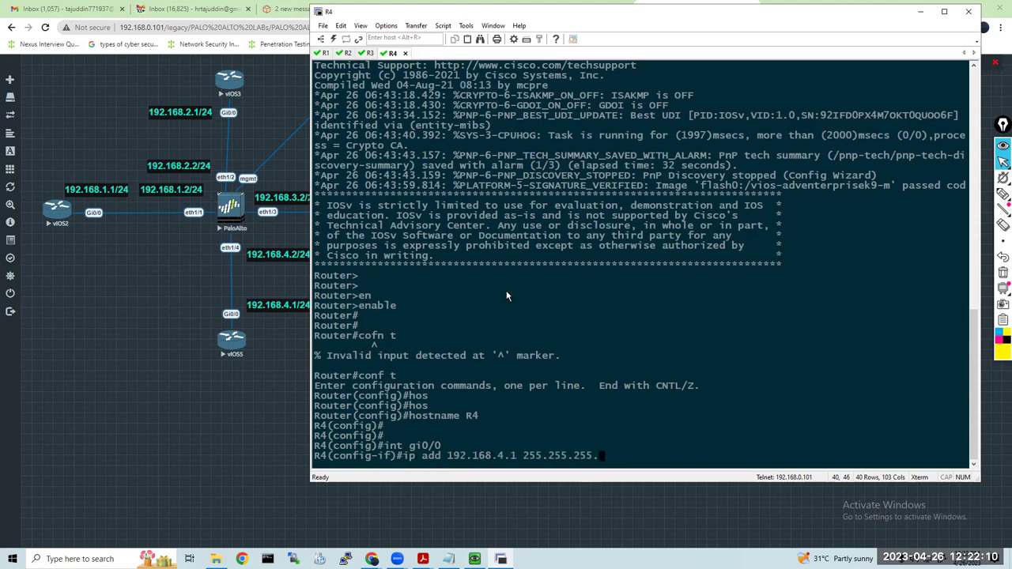
type("0")
key("Return")
key("Return")
key("Return")
type("no sh")
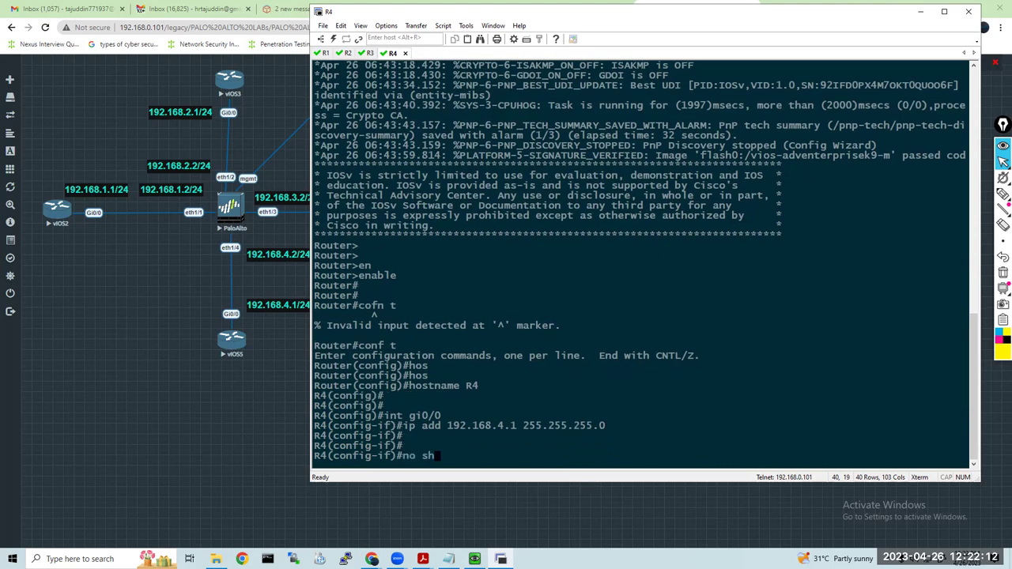
key("Tab")
key("Return")
key("Return")
key("Return")
key("Return")
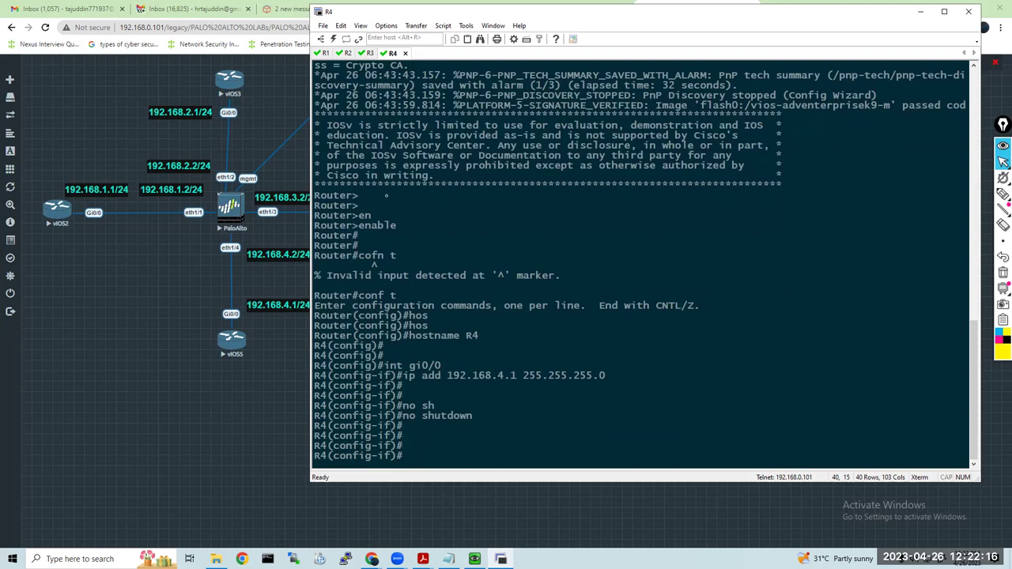
Log in to the PaloAlto firewall console as admin
key("alt+Tab")
type("admin")
key("Return")
key("Return")
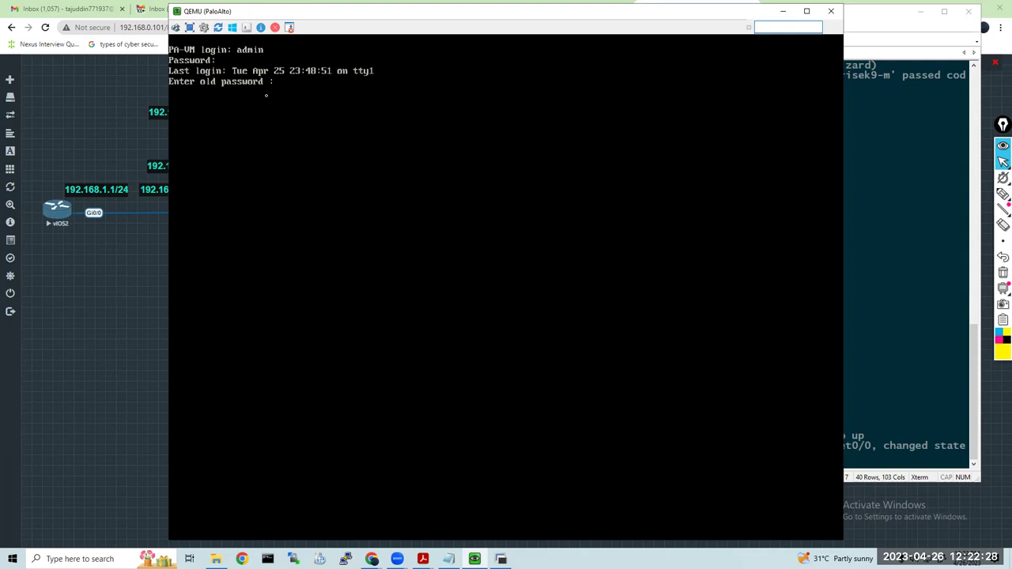
Enter the old admin password, confirm a new one, and move the console window right
key("Return")
key("Return")
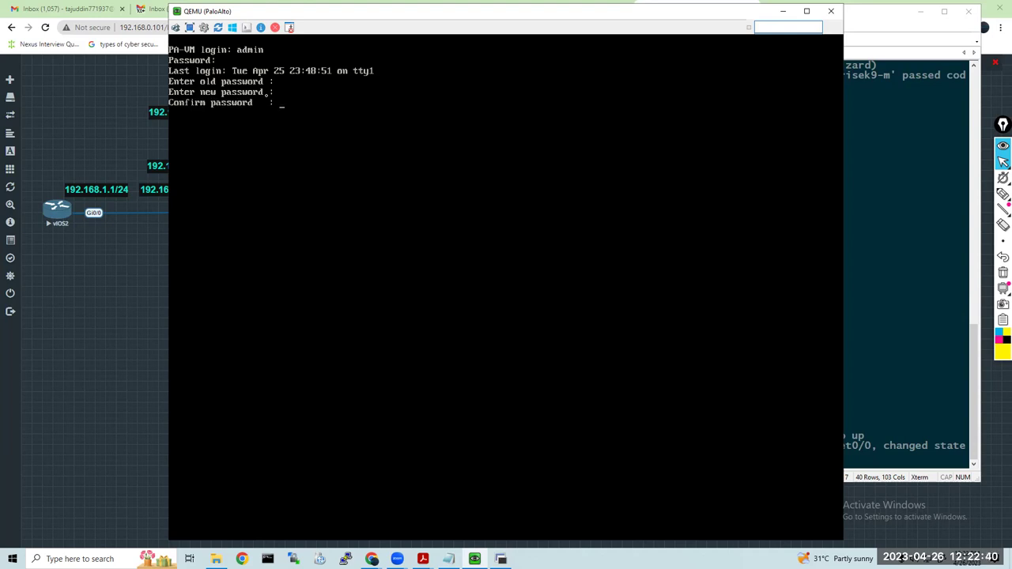
key("Return")
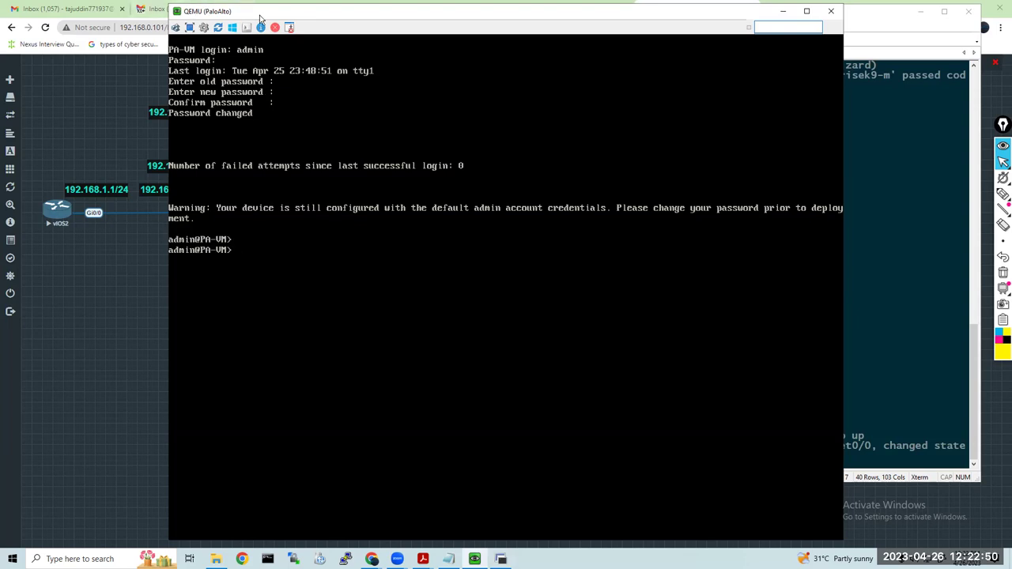
left_click_drag(300, 21, 420, 29)
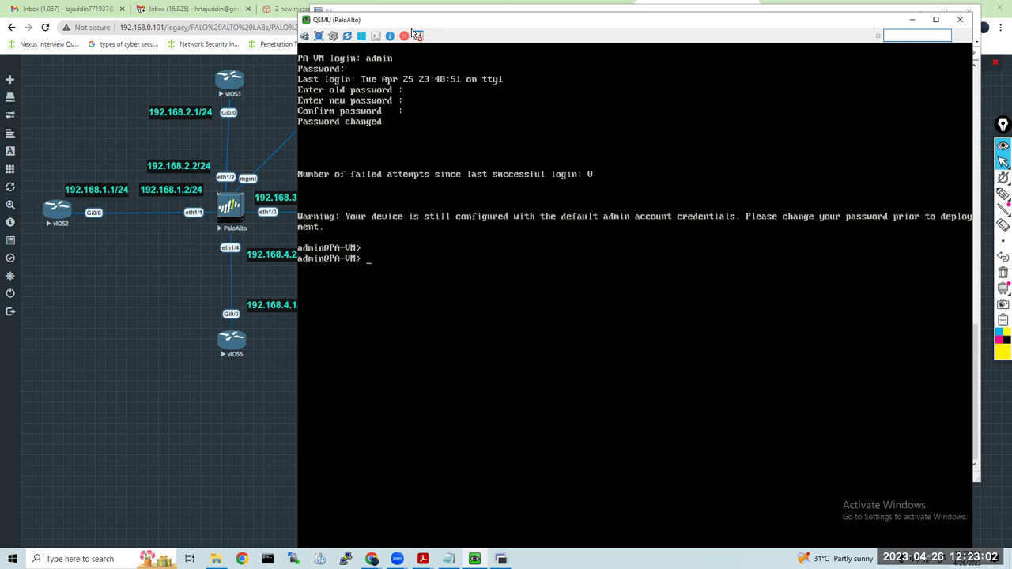
Run show system info and annotate the hostname, IP and netmask fields
type("show system info")
key("Return")
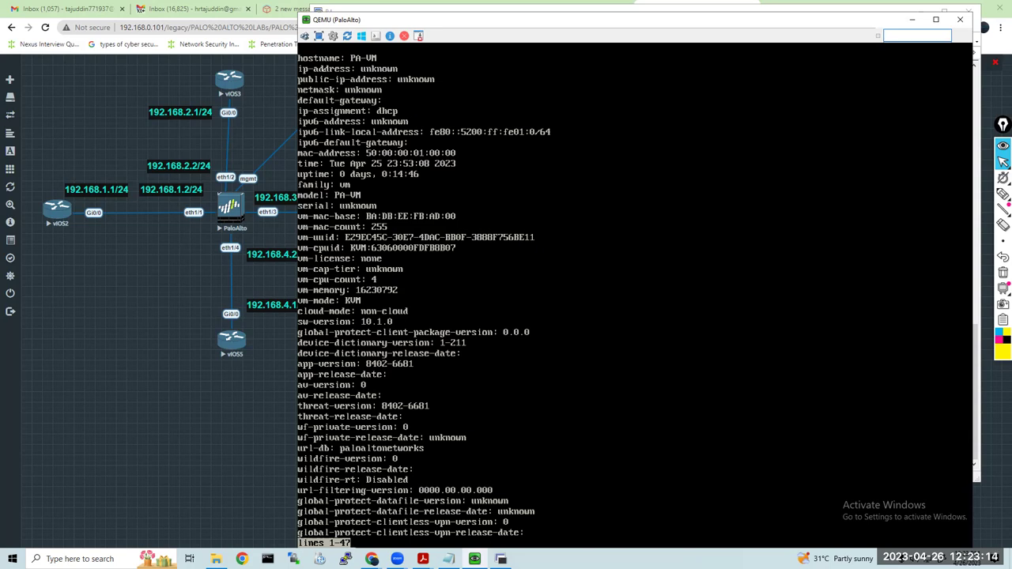
left_click(1001, 345)
left_click(1003, 194)
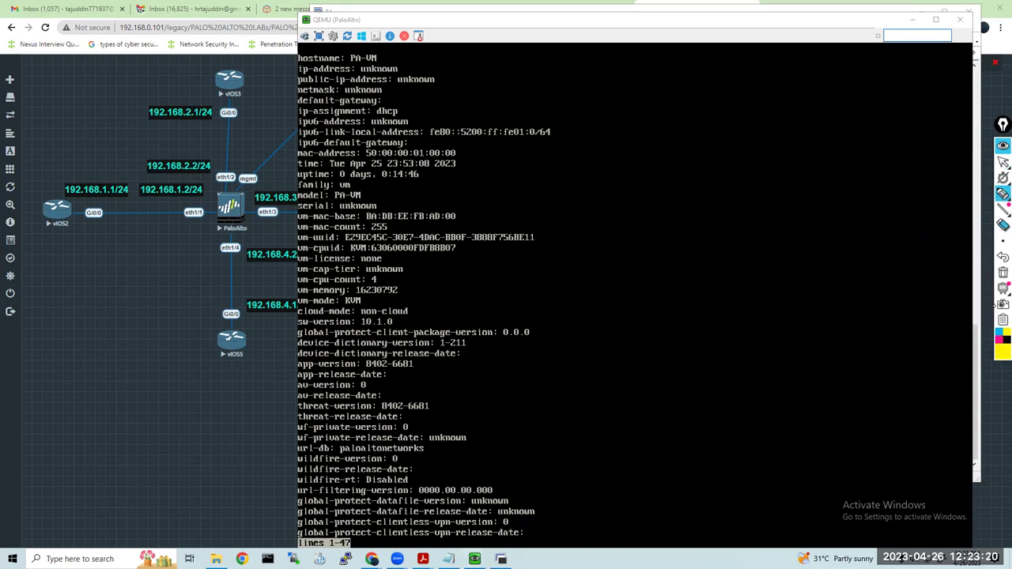
mouse_move(387, 61)
left_mouse_down()
mouse_move(409, 51)
mouse_move(458, 70)
left_mouse_up()
mouse_move(389, 92)
left_mouse_down()
mouse_move(412, 85)
mouse_move(405, 96)
mouse_move(428, 100)
left_mouse_up()
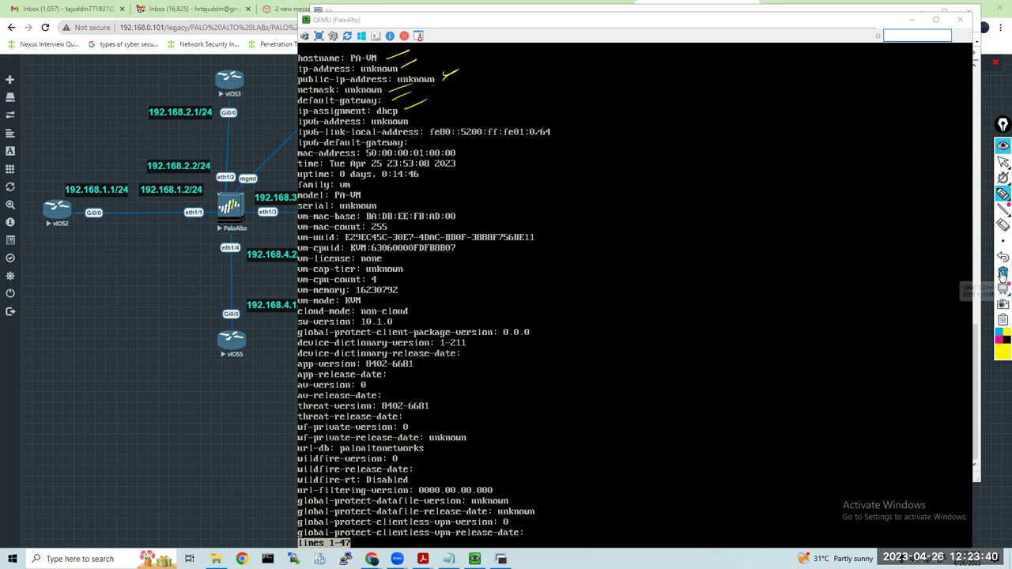
Clear the annotations, page through the remaining system info, and list operational commands with ?
left_click(1003, 272)
mouse_move(1002, 178)
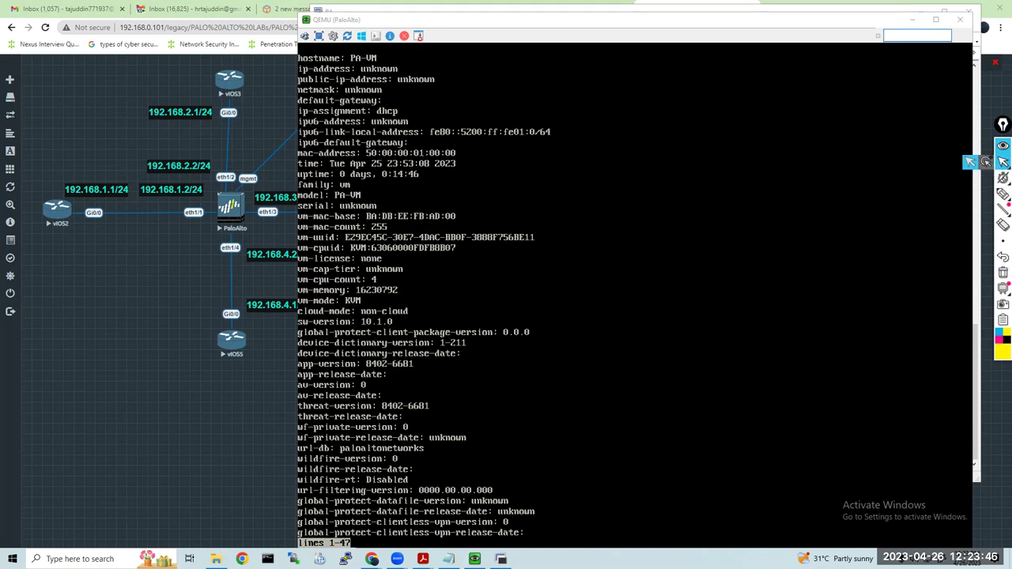
left_click(844, 255)
key("space")
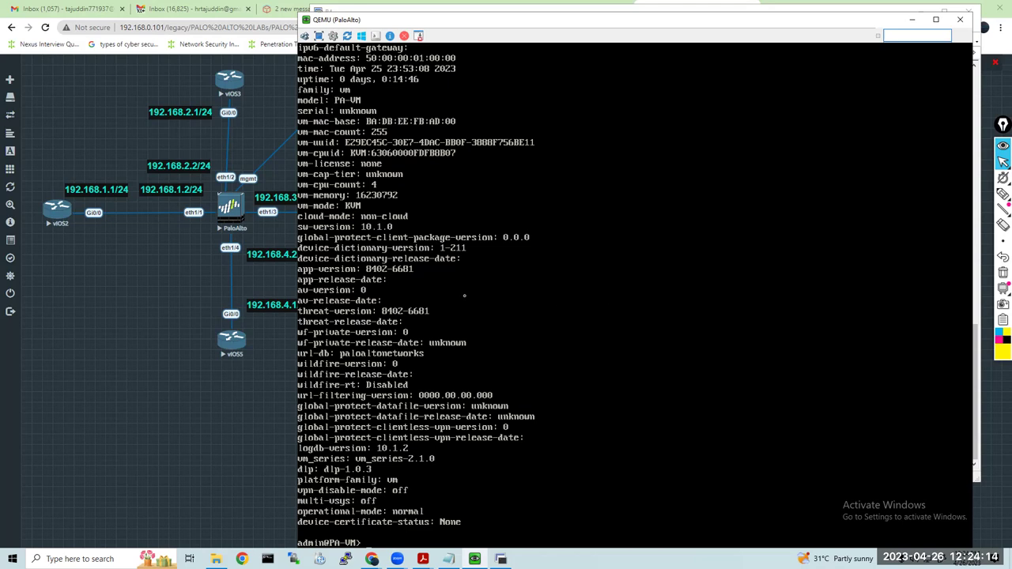
key("question")
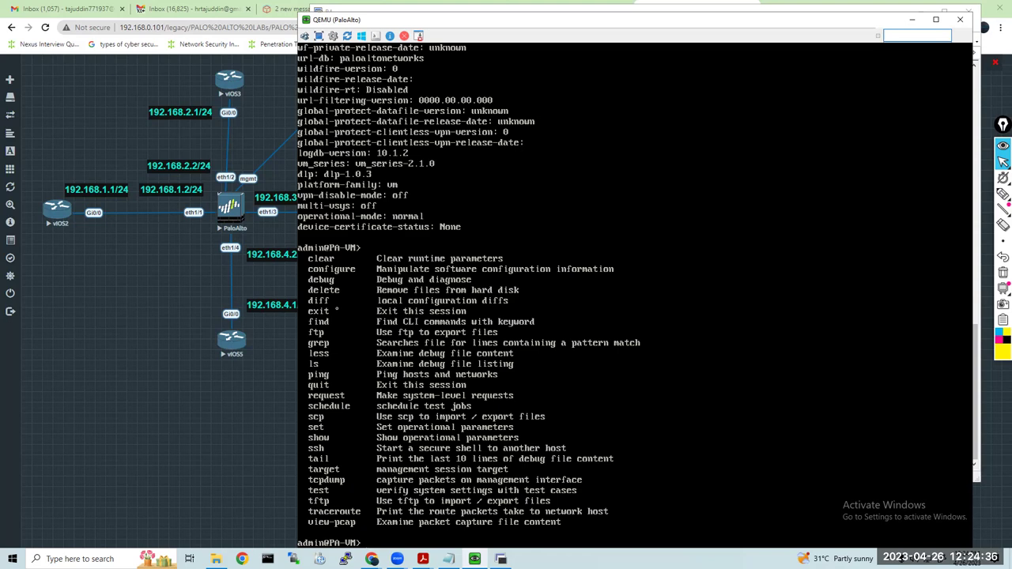
Enter configure mode on the firewall and list the set network options with ?
type("configure")
key("Return")
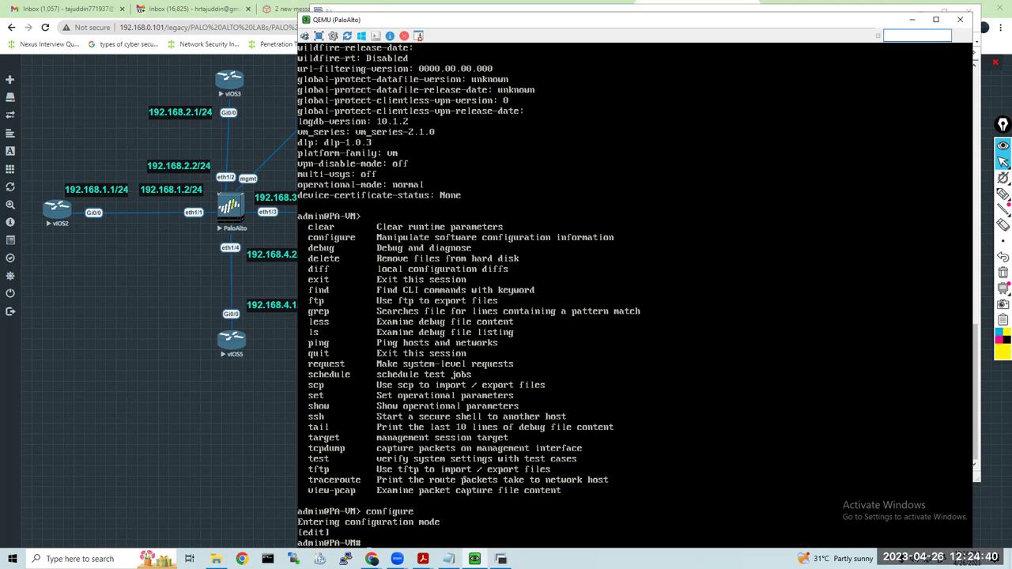
mouse_move(493, 13)
left_mouse_down()
mouse_move(487, 115)
mouse_move(487, 10)
left_mouse_up()
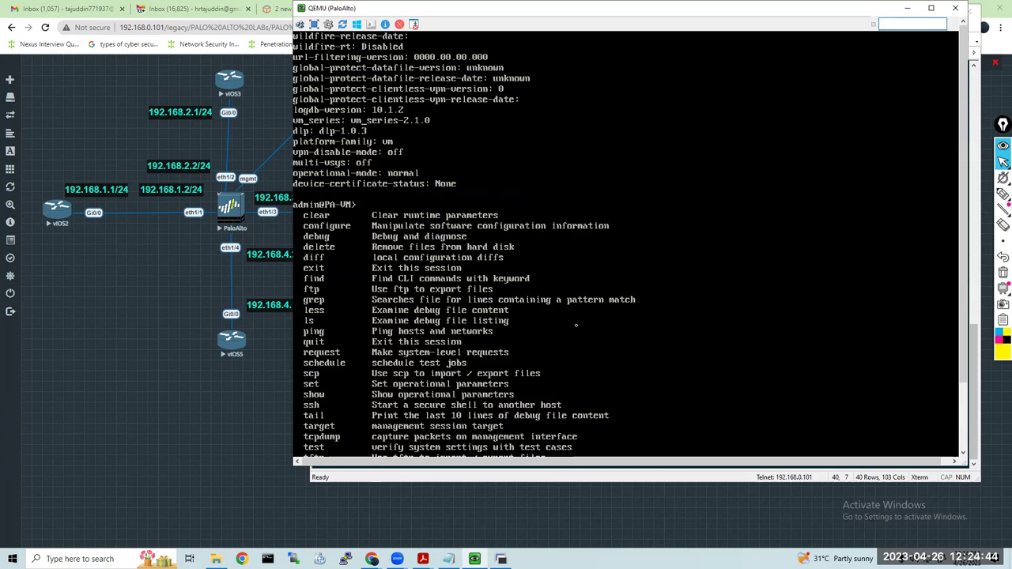
type("configure")
key("Return")
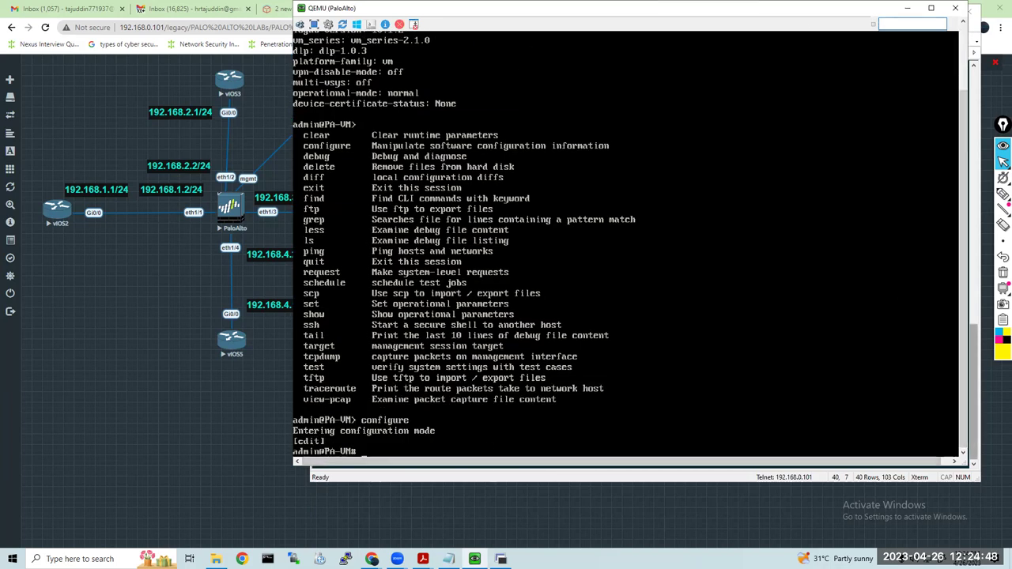
key("Return")
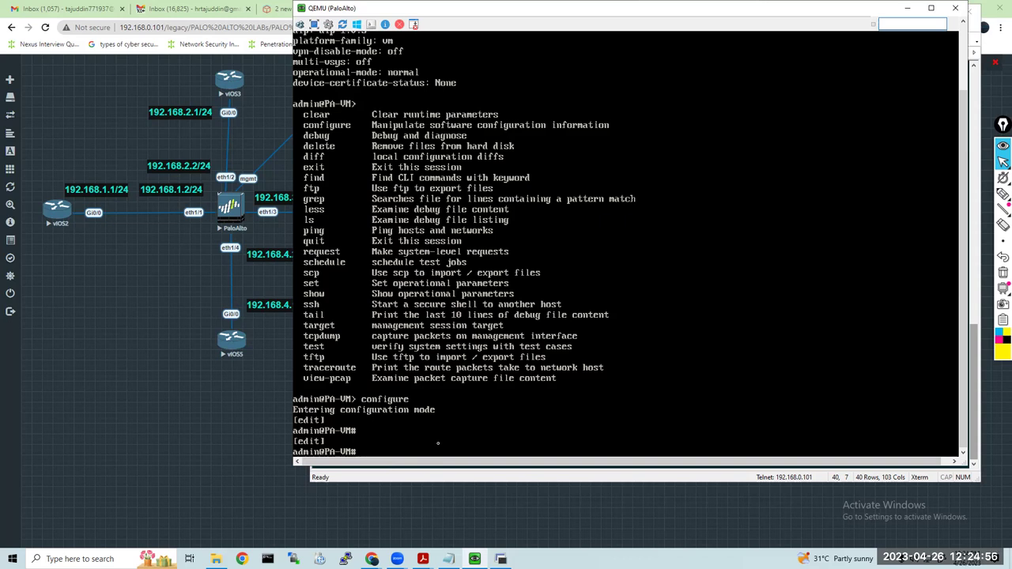
type("set network")
key("question")
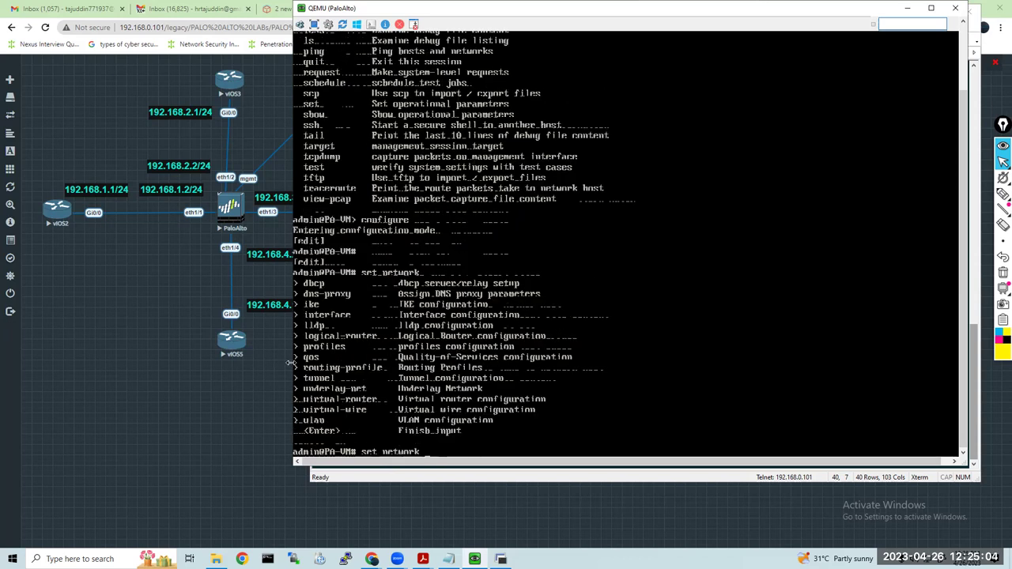
left_click_drag(290, 364, 280, 367)
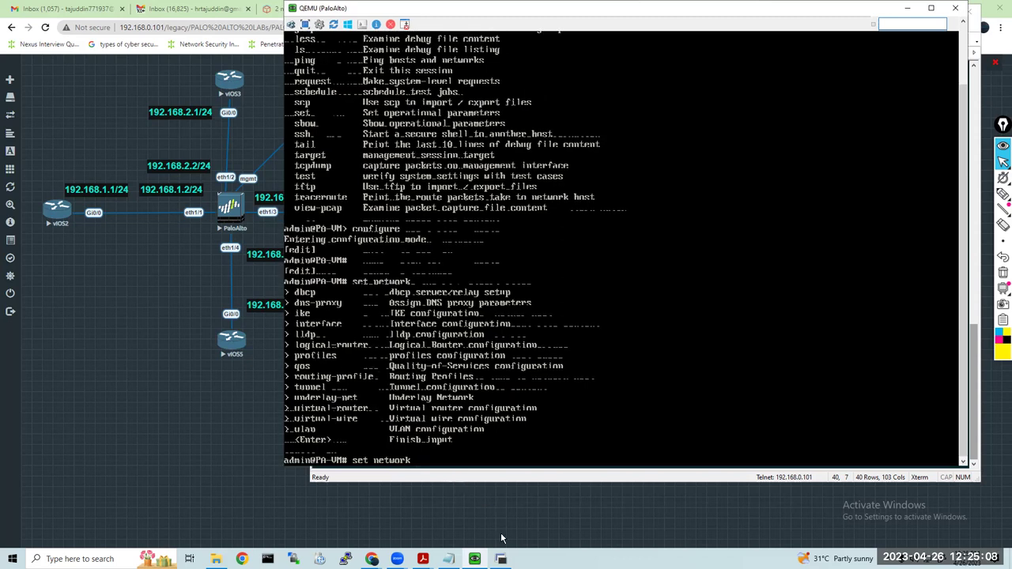
Copy the static-IP line from Notepad and clear the set network command in the console
left_click(449, 558)
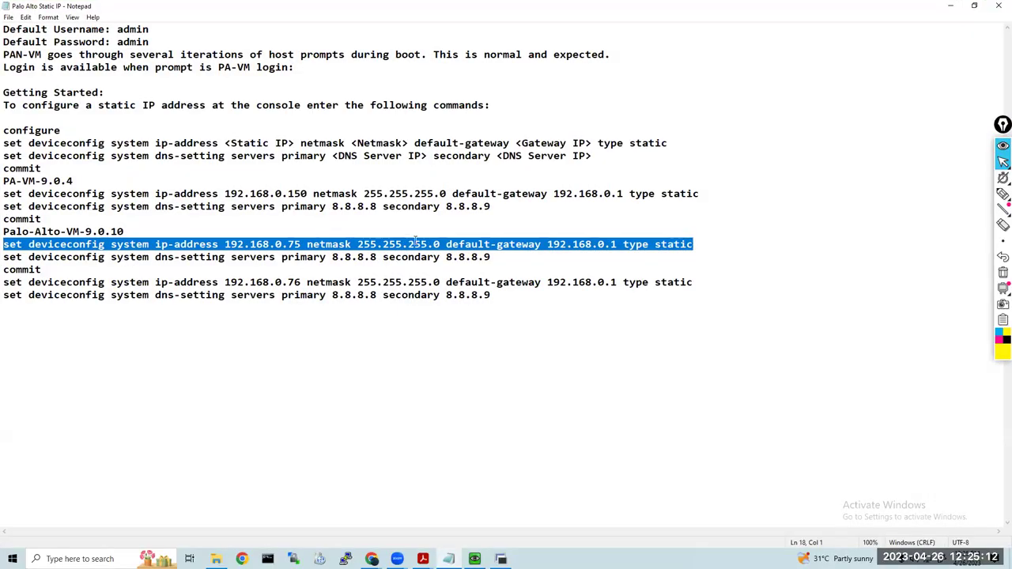
right_click(447, 249)
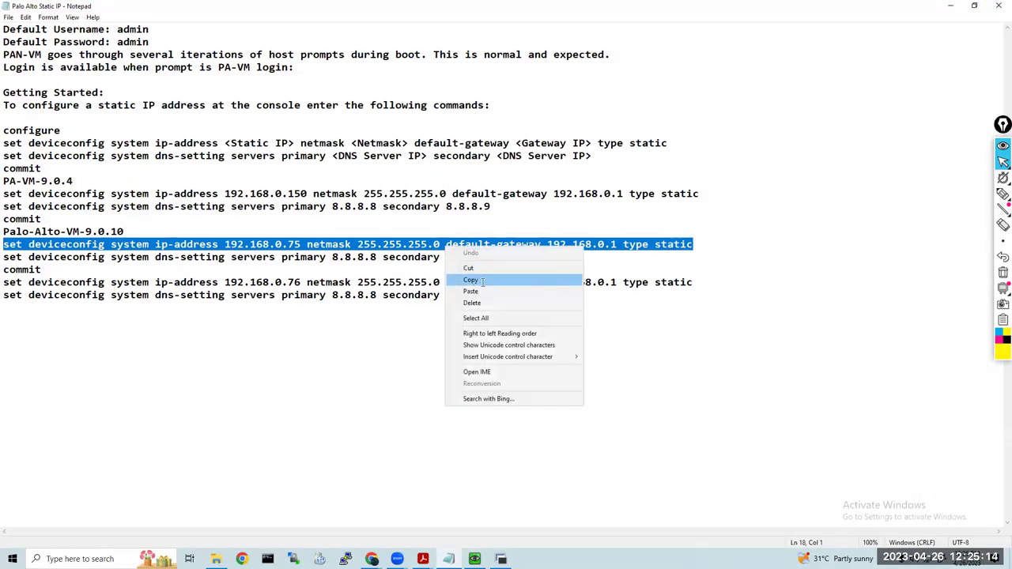
left_click(467, 280)
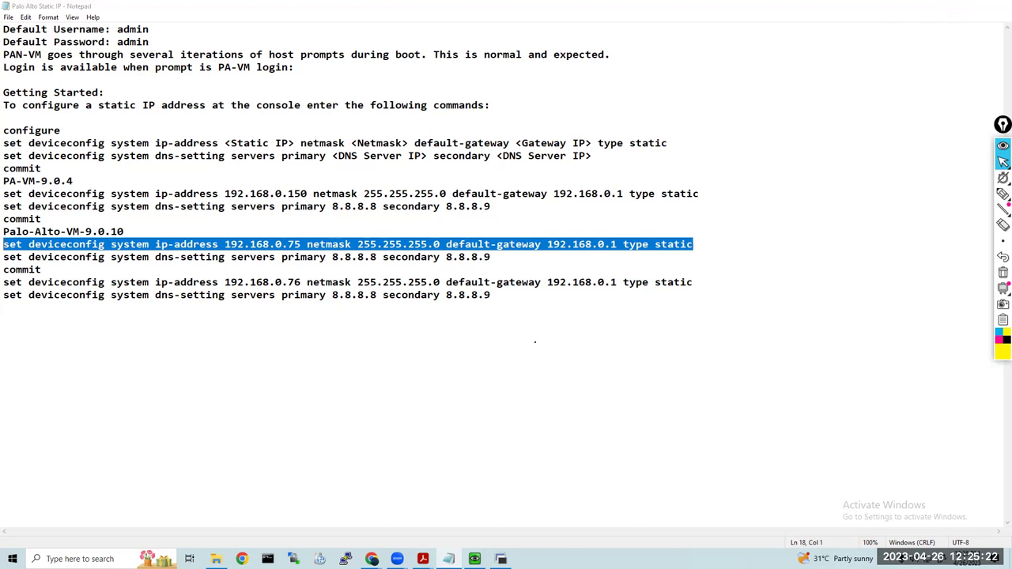
left_click(950, 7)
key("BackSpace")
key("BackSpace")
key("BackSpace")
key("BackSpace")
key("BackSpace")
key("BackSpace")
key("BackSpace")
key("BackSpace")
key("BackSpace")
key("BackSpace")
key("BackSpace")
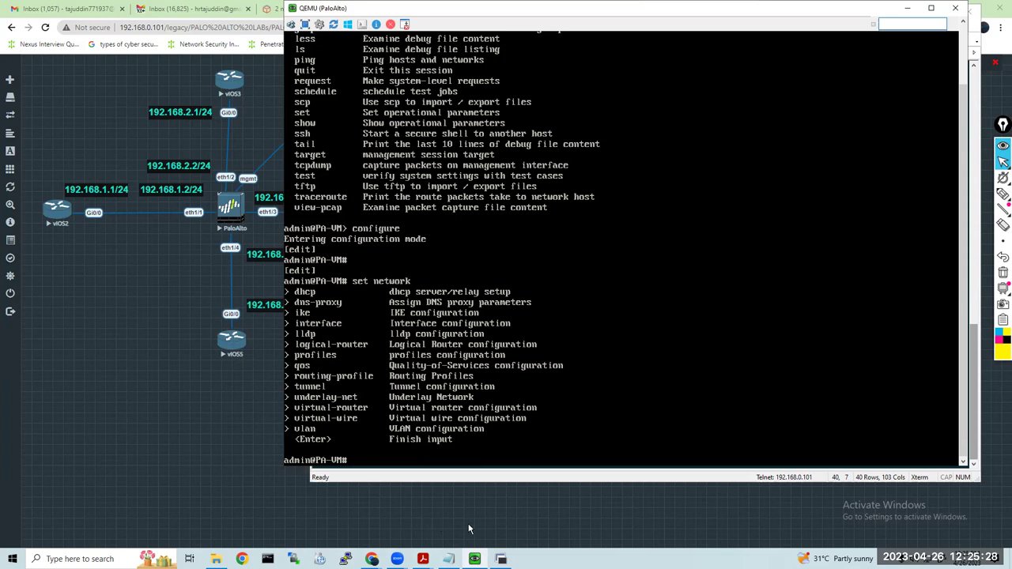
Copy the 192.168.0.75 command line again and type set deviceconfig in the console
mouse_move(448, 559)
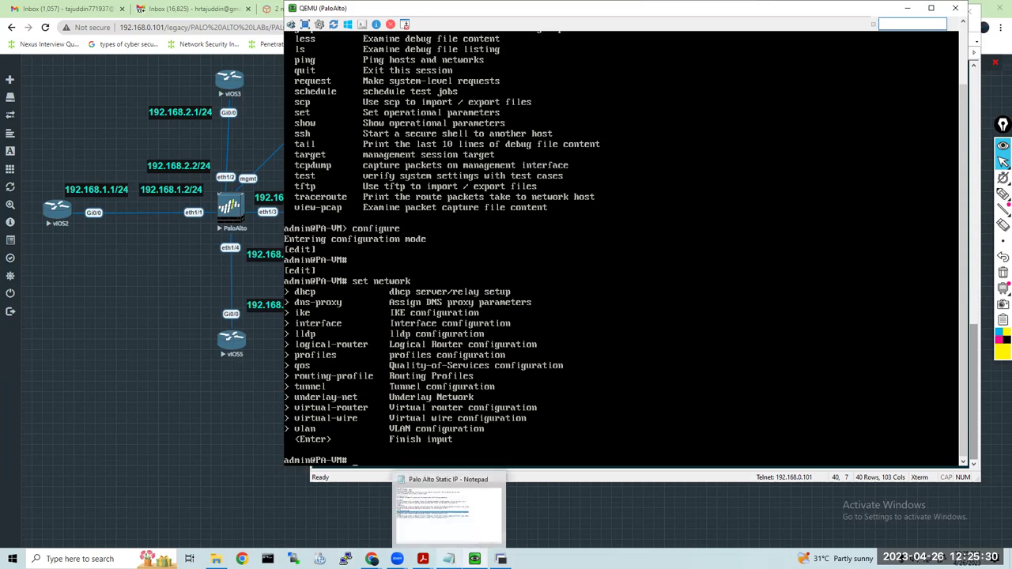
left_click(449, 557)
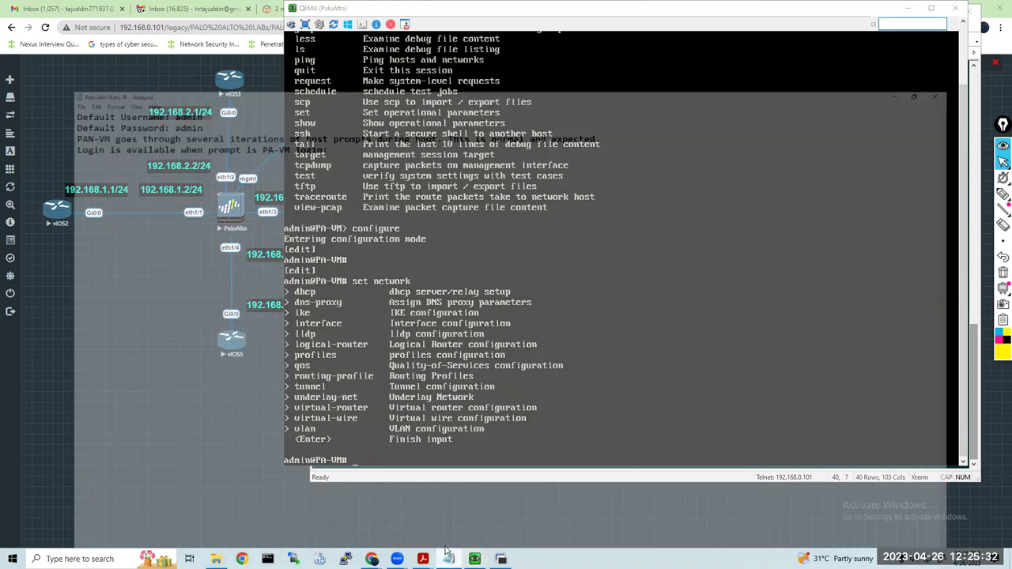
right_click(283, 248)
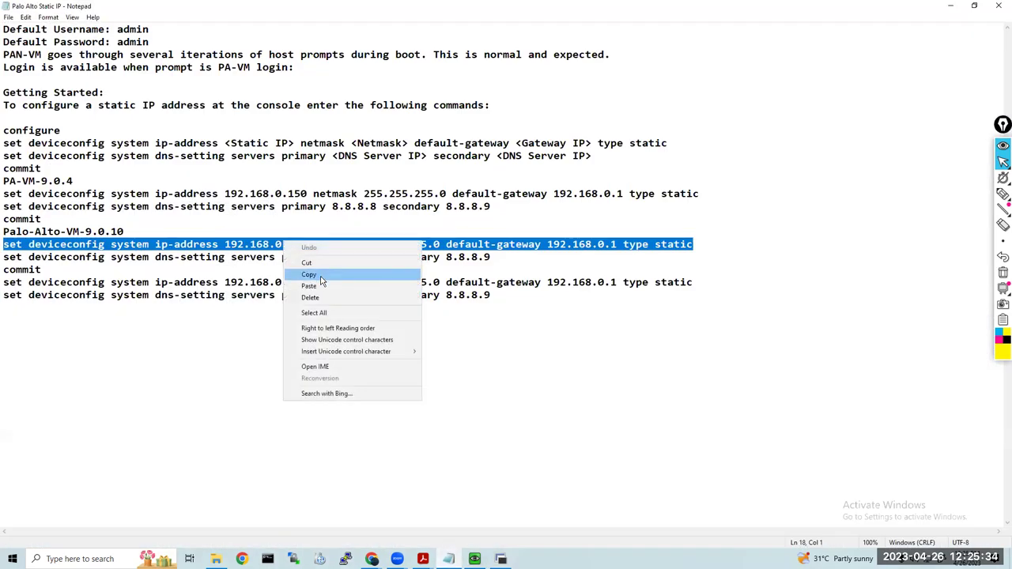
left_click(322, 276)
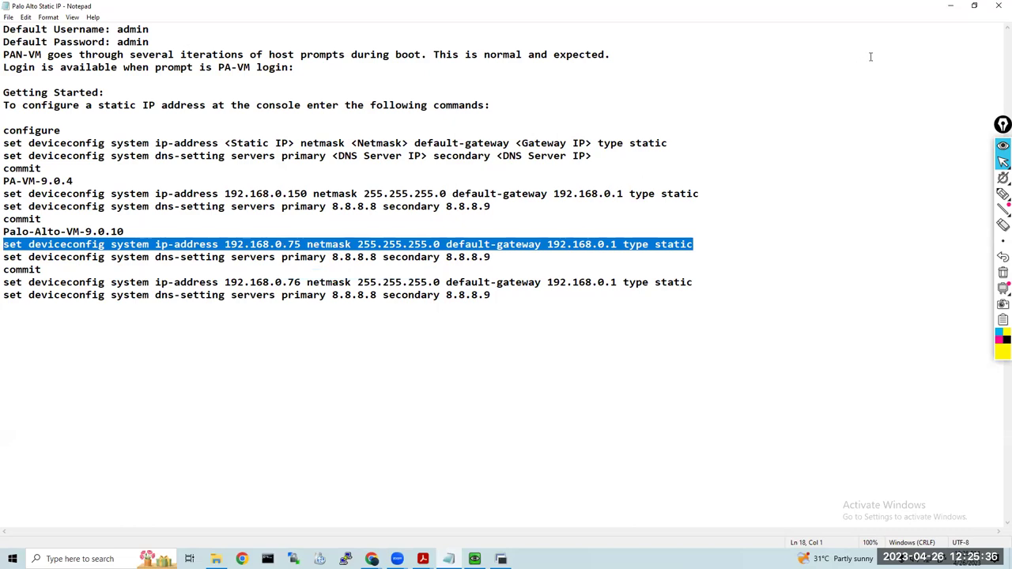
left_click(950, 6)
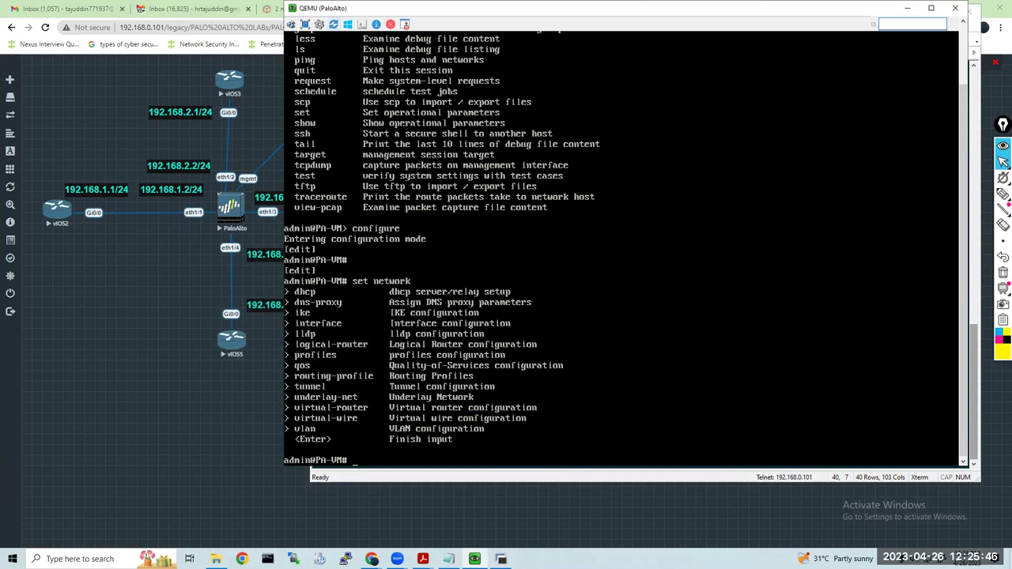
type("set deviceconfig")
Build the deviceconfig system command with ip-address 192.168.0.50 and netmask 255.255.255.0
key("question")
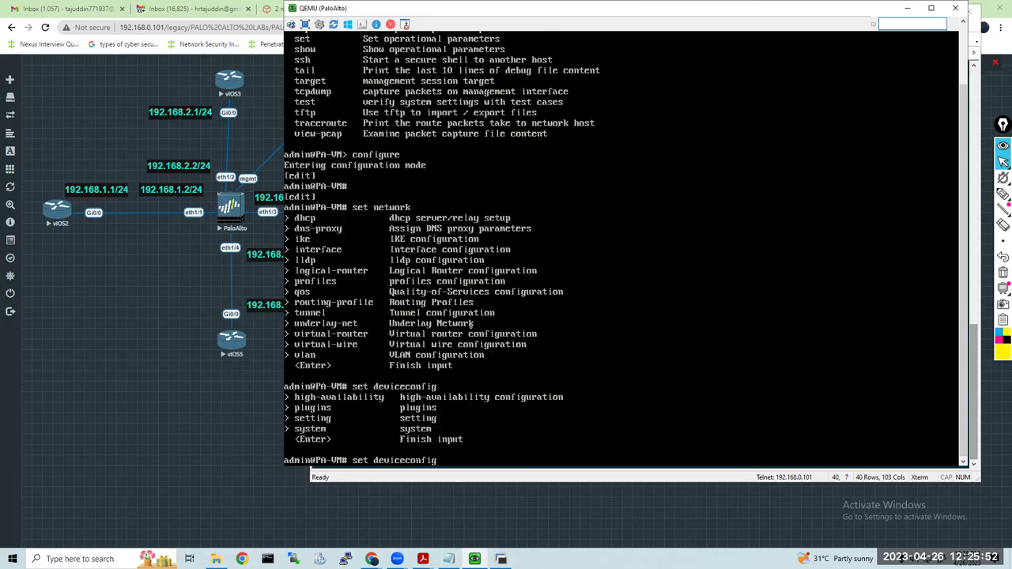
type("system ?")
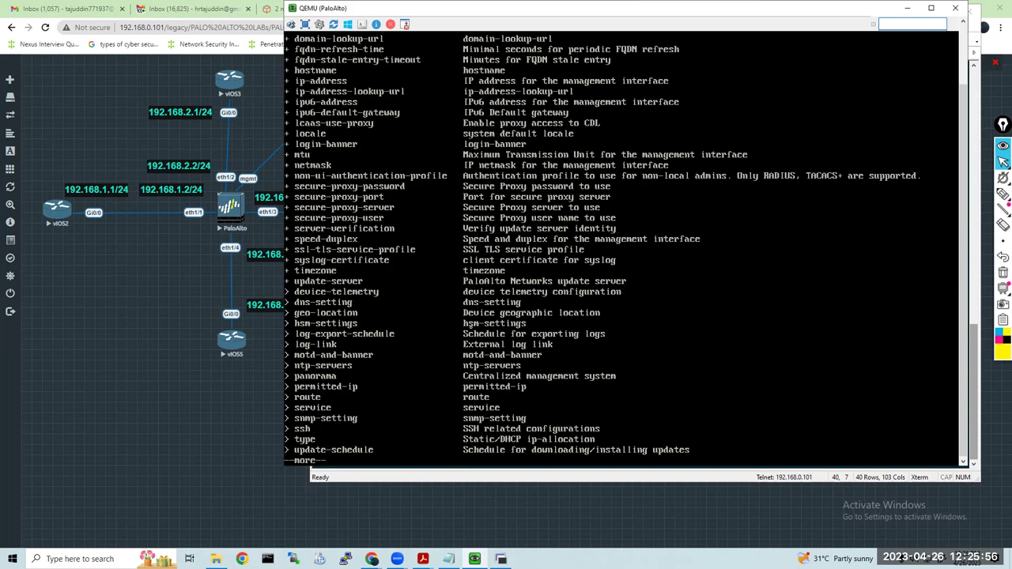
key("space")
type("ip-address ?")
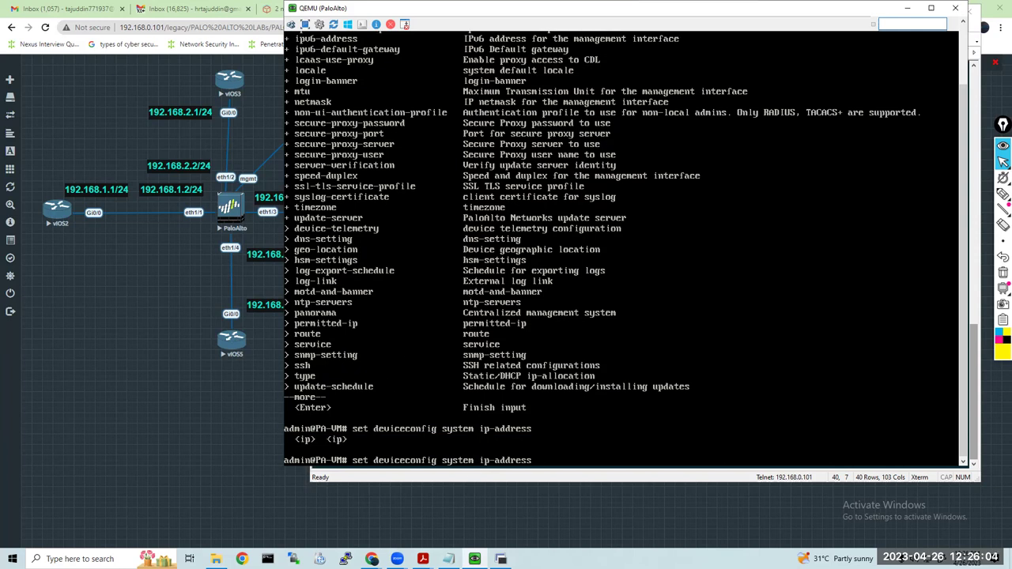
key("alt+Tab")
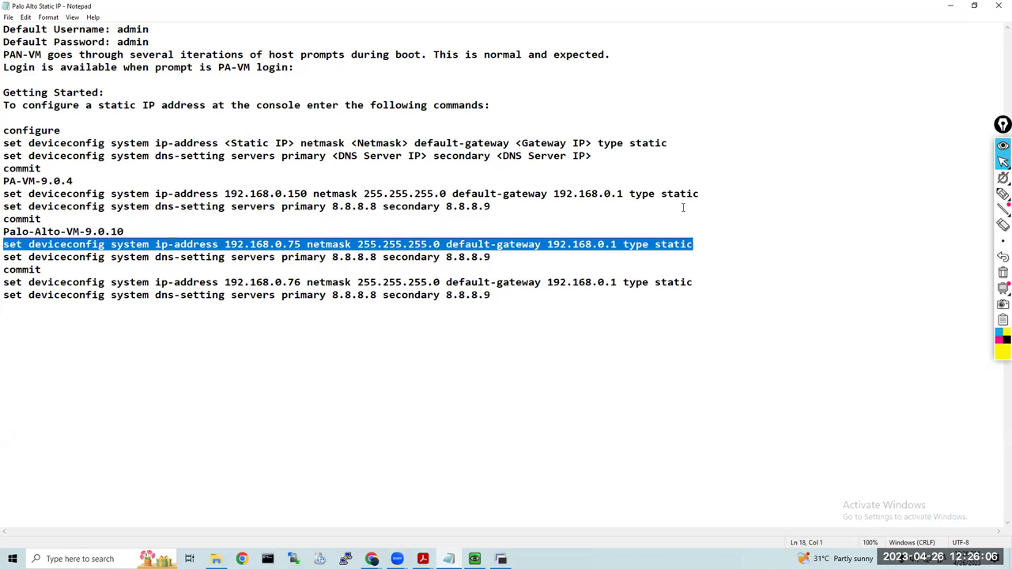
left_click(949, 7)
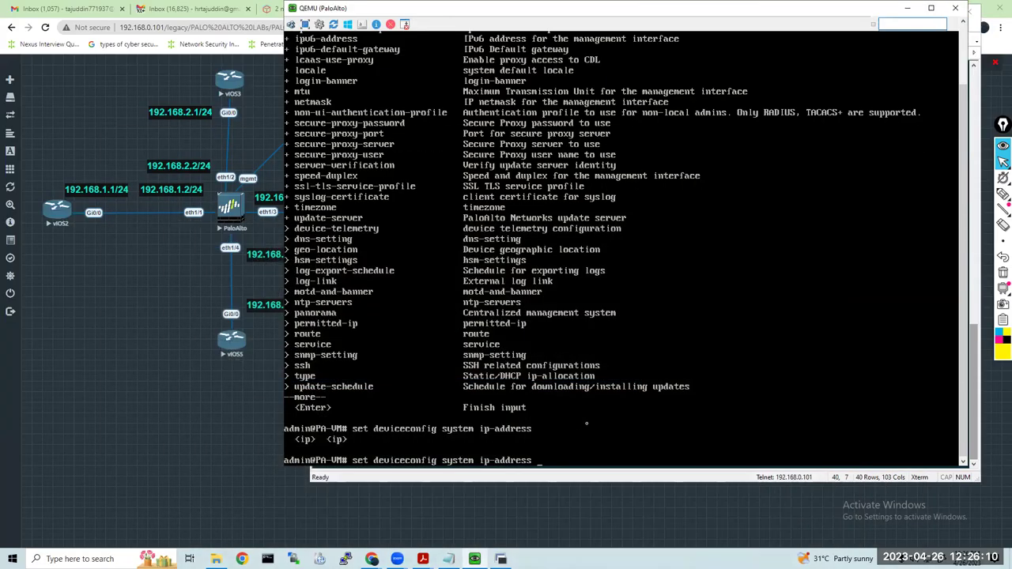
type("92.168.0.50")
key("question")
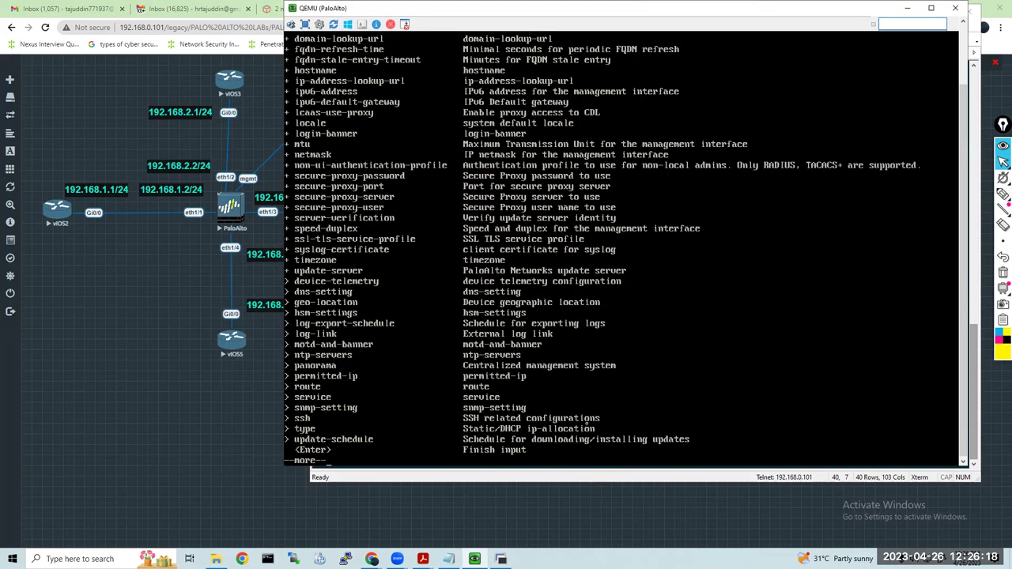
key("q")
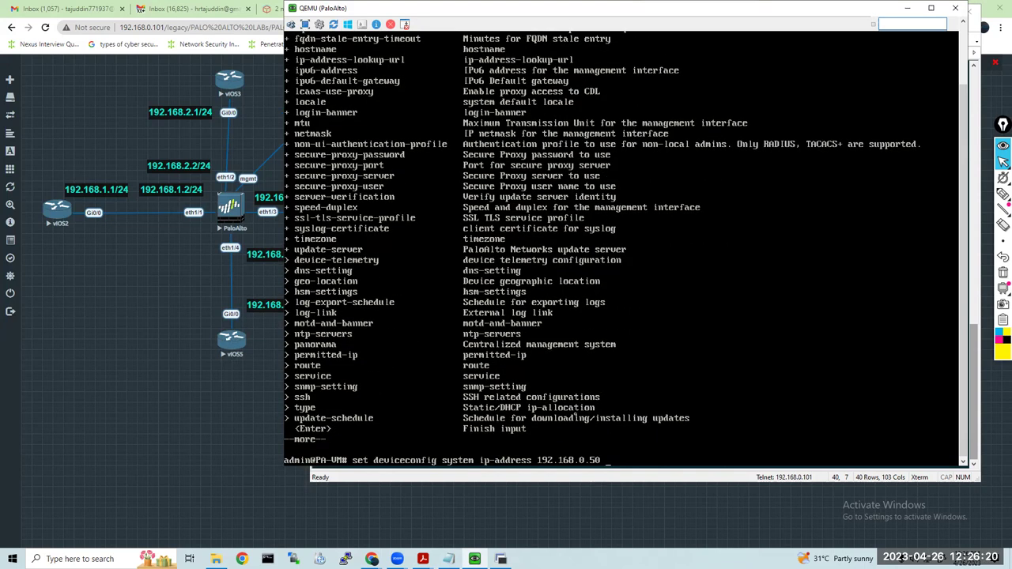
type("me")
key("BackSpace")
type("netmask 255.255.255.0")
Add default-gateway 192.168.0.1 and type static, then run the management IP command
key("alt+Tab")
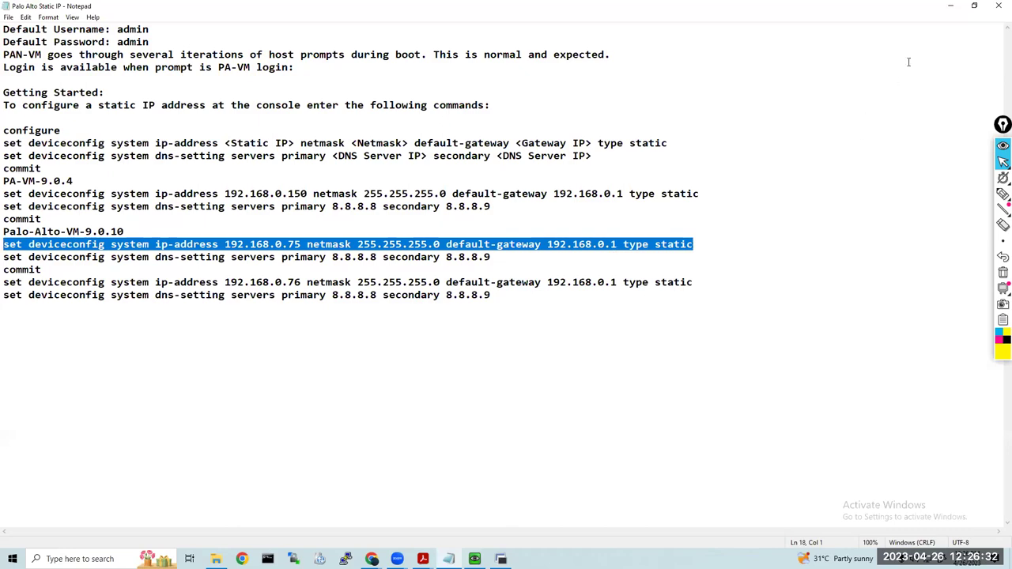
left_click(950, 5)
type("def")
key("Tab")
type("192.168.0.1")
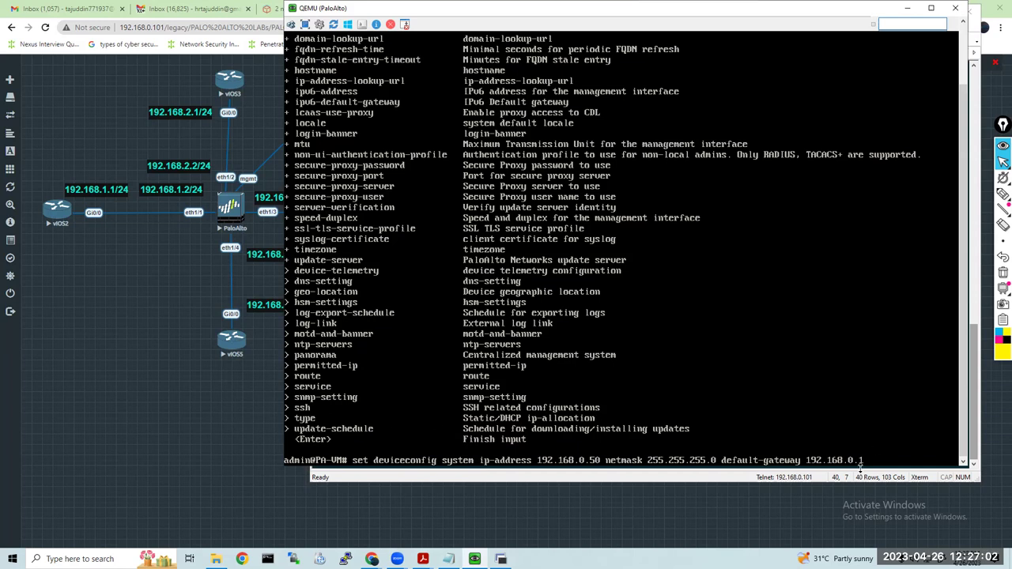
type("ype static")
key("Return")
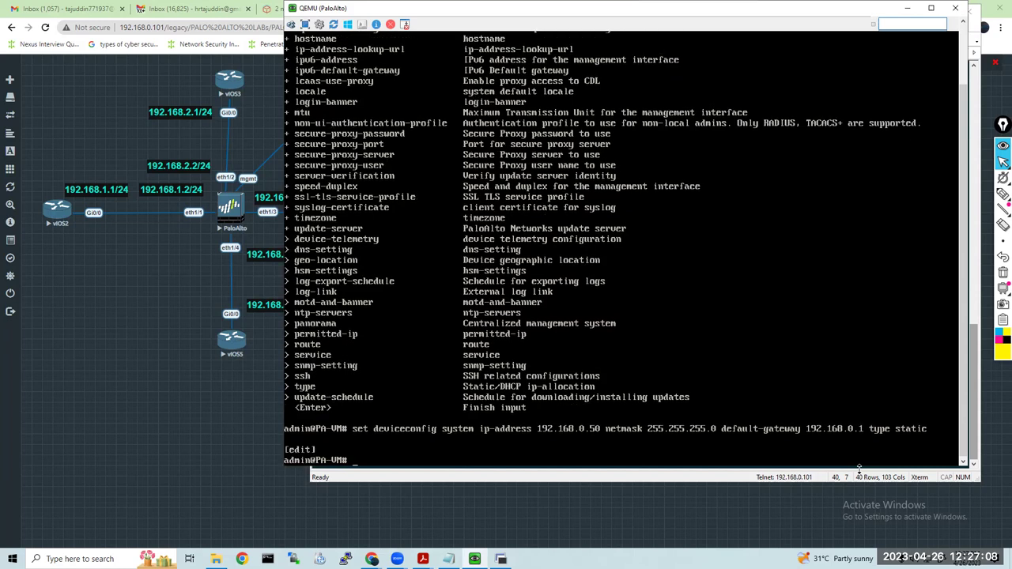
key("Return")
key("Return")
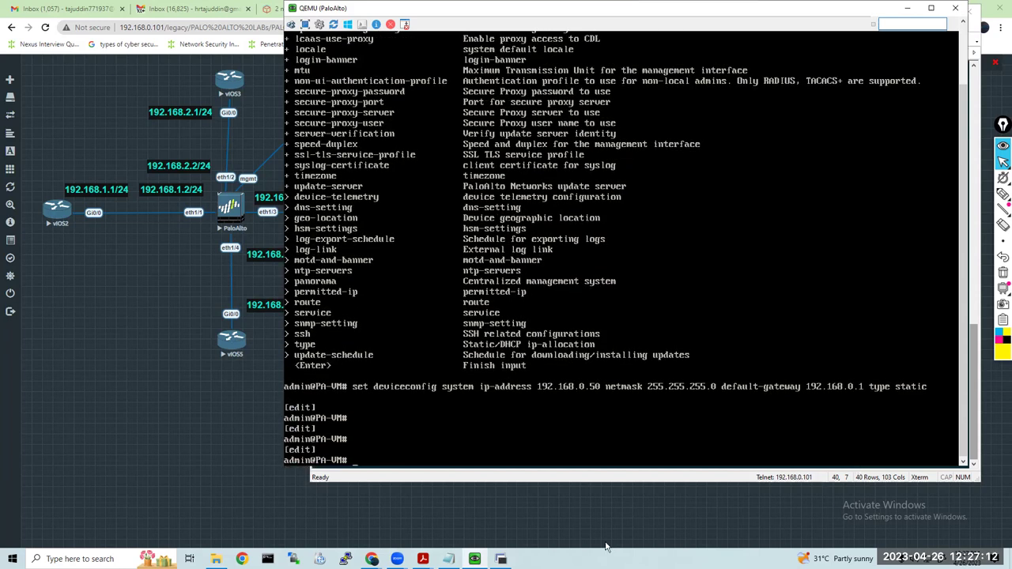
Enter 'set deviceconfig system dns-setting servers' in the firewall console
left_click(451, 558)
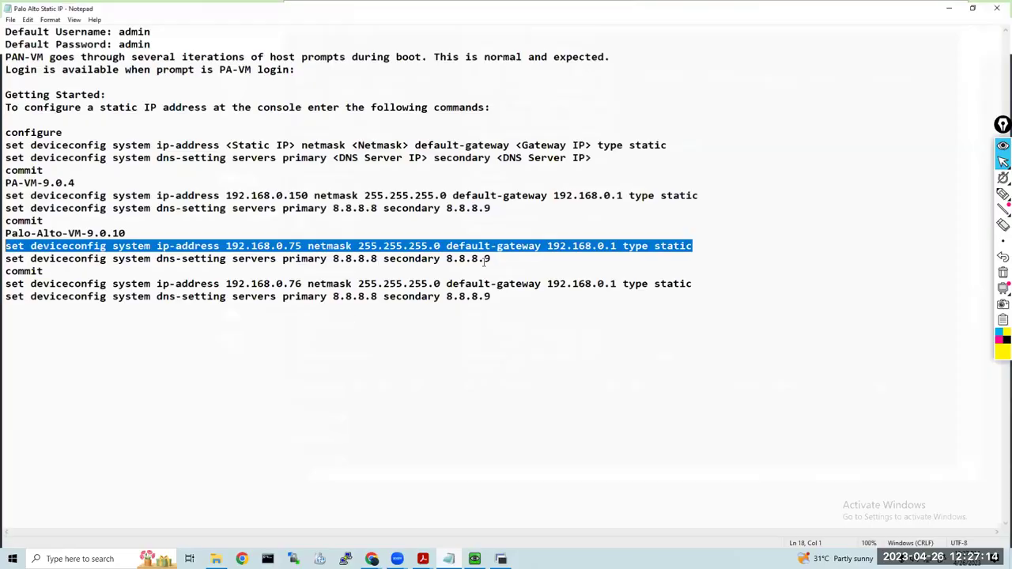
left_click_drag(489, 259, 4, 258)
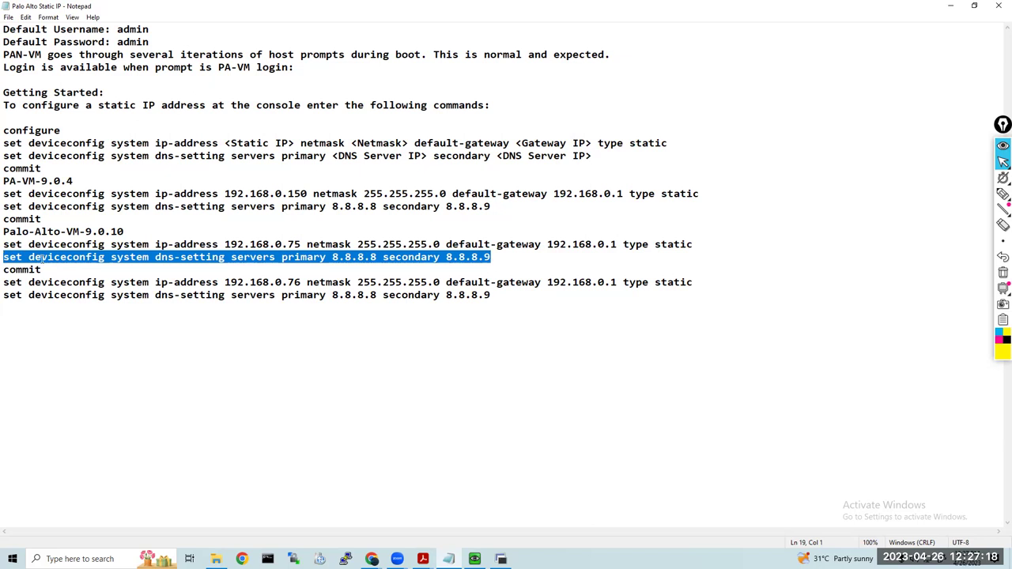
left_click(950, 6)
type("set")
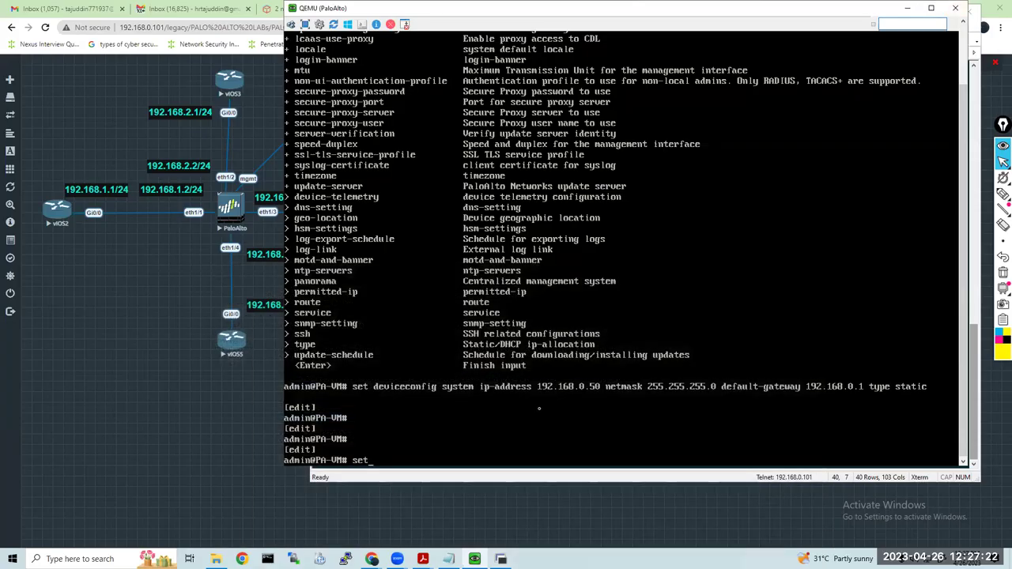
type(" dec")
type("iceconfig")
type(" system ")
type("ip")
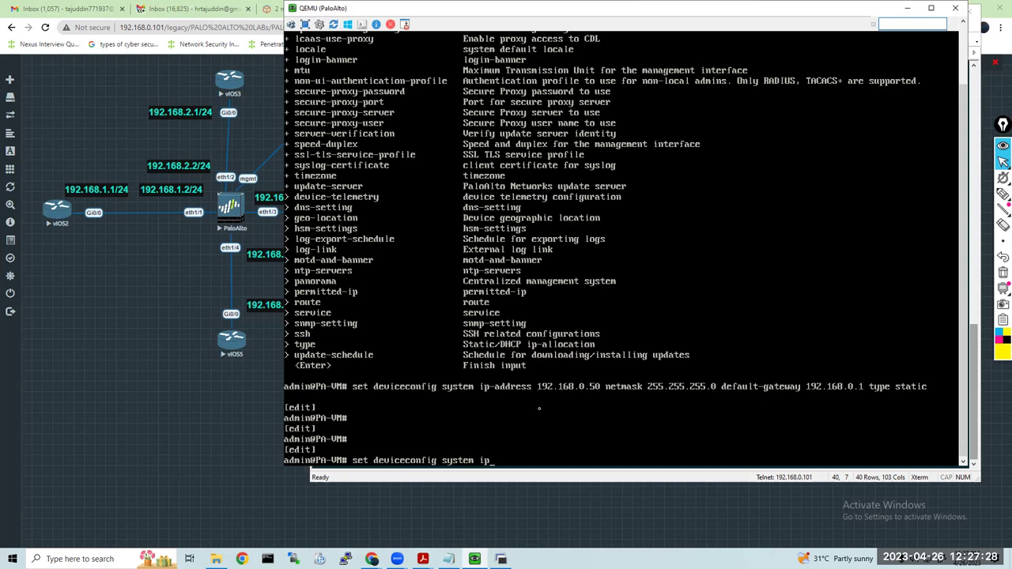
type("-address")
key("BackSpace")
key("BackSpace")
key("BackSpace")
key("BackSpace")
key("BackSpace")
key("BackSpace")
key("BackSpace")
key("BackSpace")
key("BackSpace")
key("question")
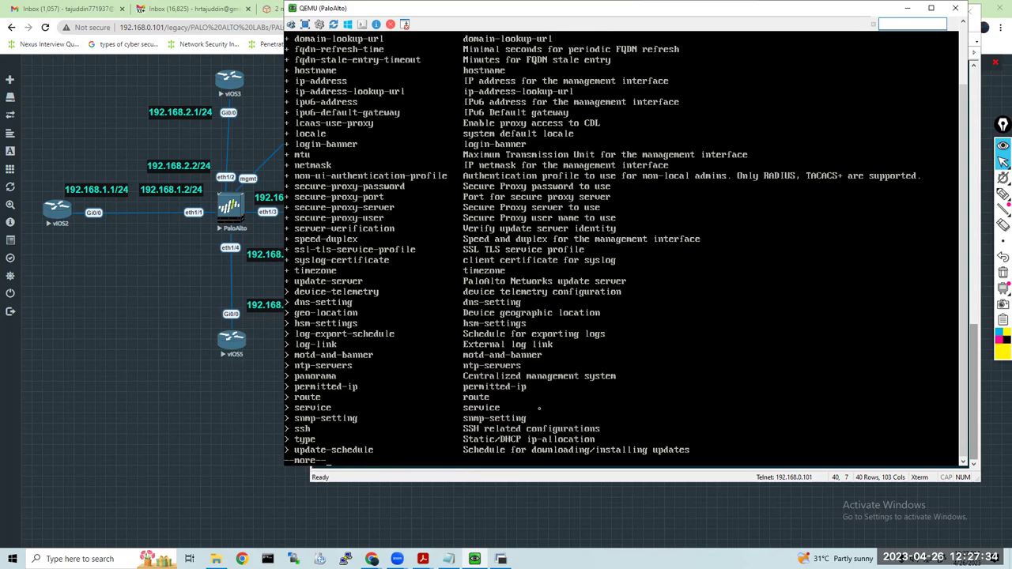
key("space")
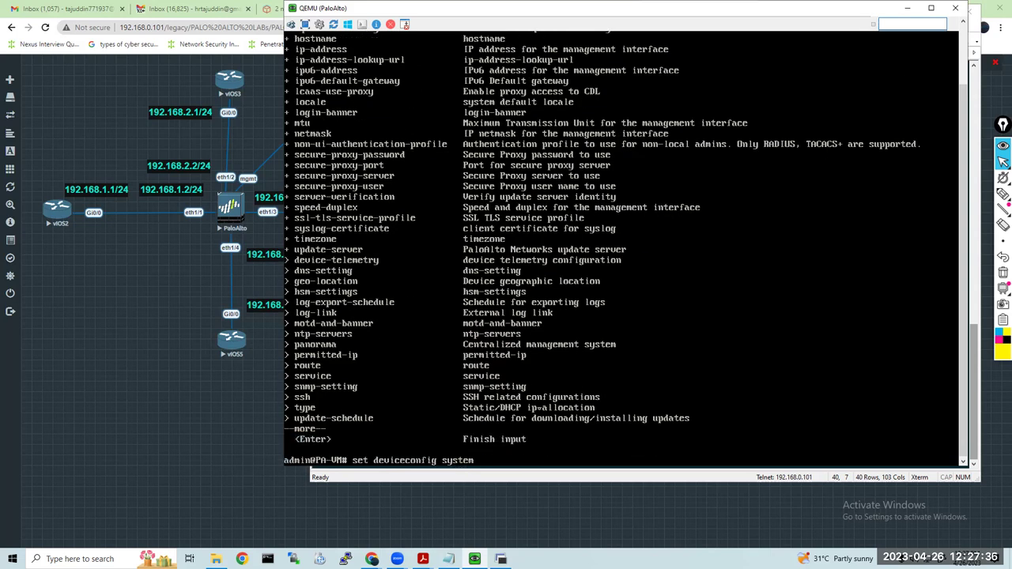
type("dn")
key("Tab")
key("question")
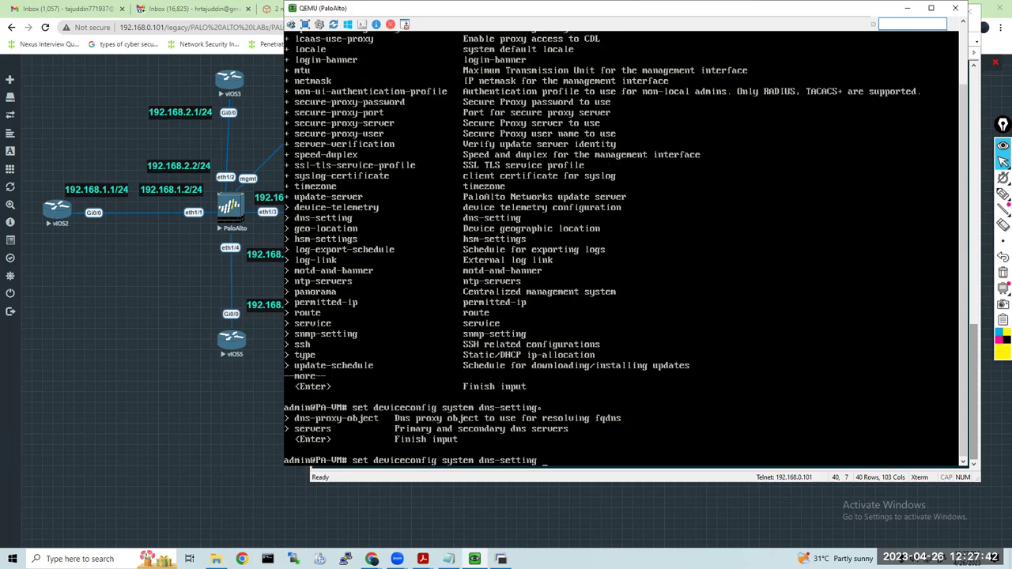
type("se")
key("Tab")
Highlight the servers option and its DNS description on screen, then clear the annotations
mouse_move(1002, 193)
left_click(953, 193)
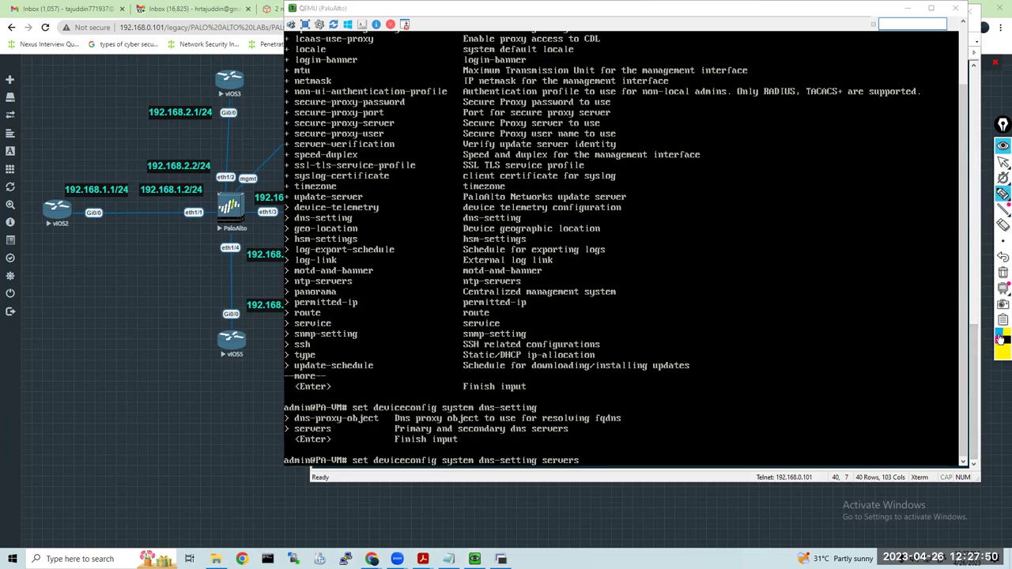
mouse_move(315, 426)
left_mouse_down()
mouse_move(322, 420)
mouse_move(294, 435)
mouse_move(330, 441)
mouse_move(339, 422)
left_mouse_up()
mouse_move(411, 422)
left_mouse_down()
mouse_move(395, 437)
mouse_move(435, 429)
mouse_move(419, 421)
mouse_move(506, 441)
mouse_move(576, 431)
mouse_move(463, 422)
left_mouse_up()
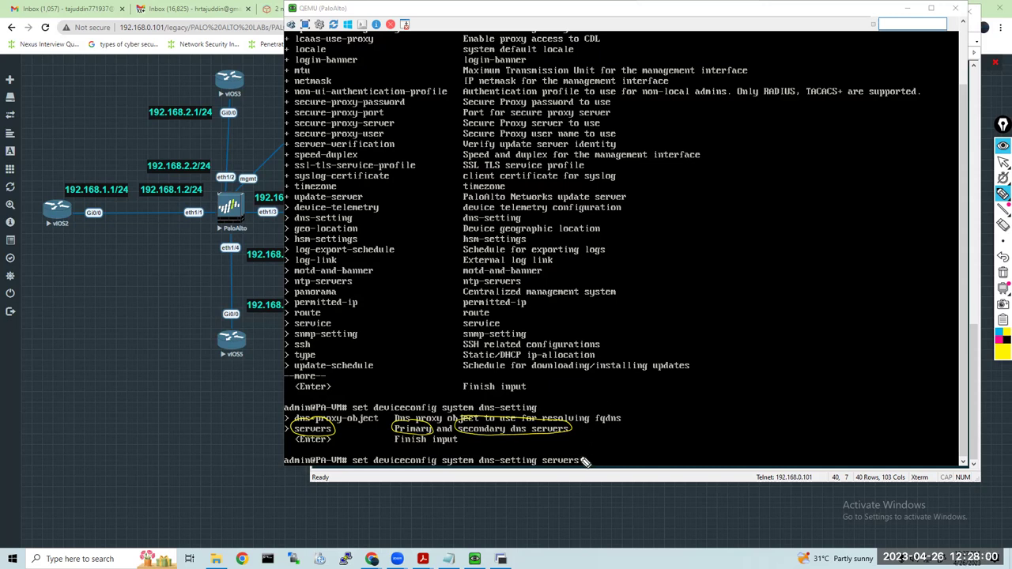
mouse_move(591, 463)
left_mouse_down()
mouse_move(822, 436)
mouse_move(826, 449)
left_mouse_up()
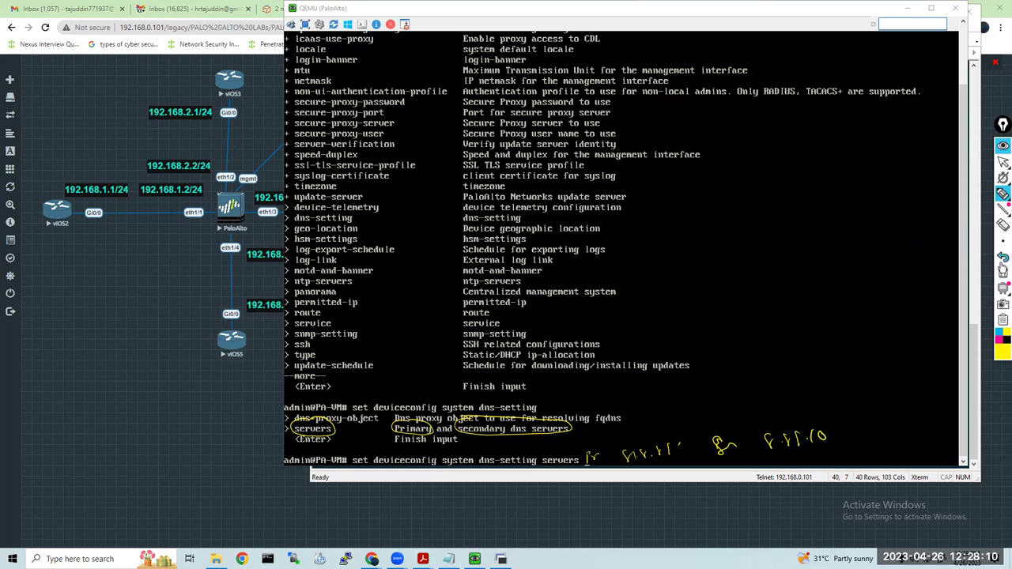
left_click(1003, 272)
left_click(1003, 162)
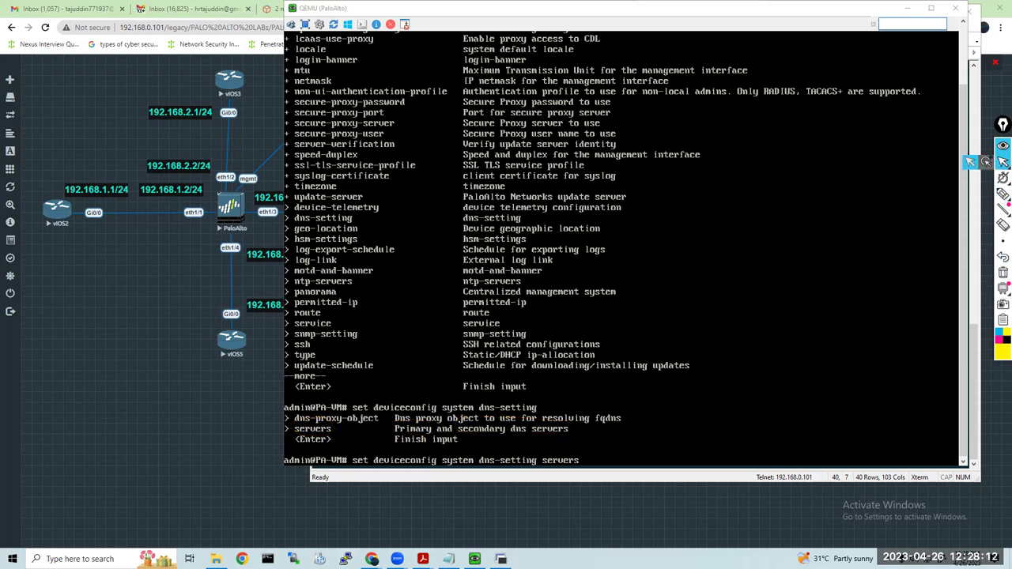
left_click(1002, 177)
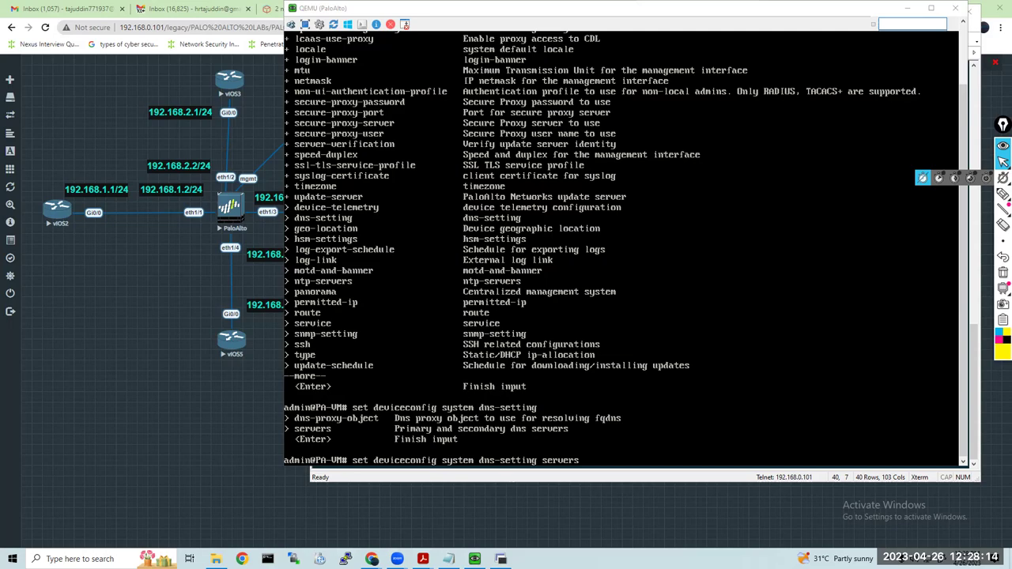
Set DNS servers primary 8.8.8.8 and secondary 8.8.8.9, then commit the configuration
key("alt+Tab")
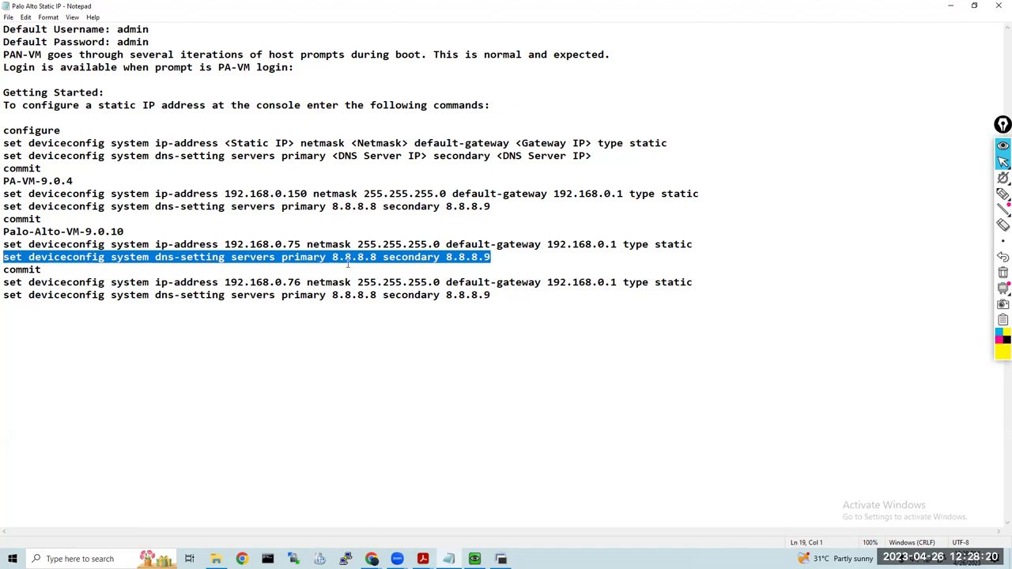
left_click(951, 8)
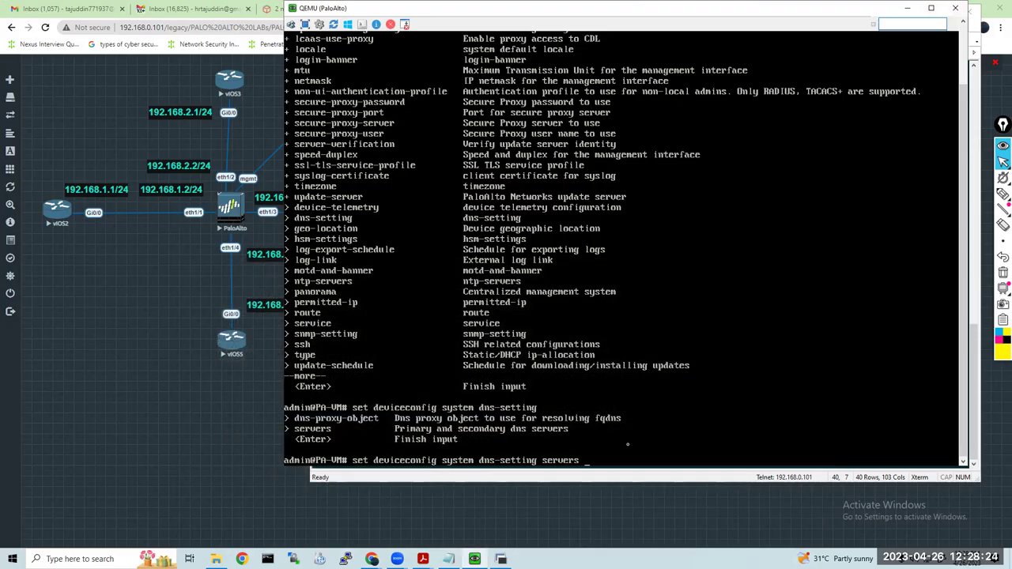
type("8.8.8")
key("BackSpace")
key("BackSpace")
key("BackSpace")
key("BackSpace")
key("BackSpace")
key("BackSpace")
type("primary 8.8.8.8 secondary ")
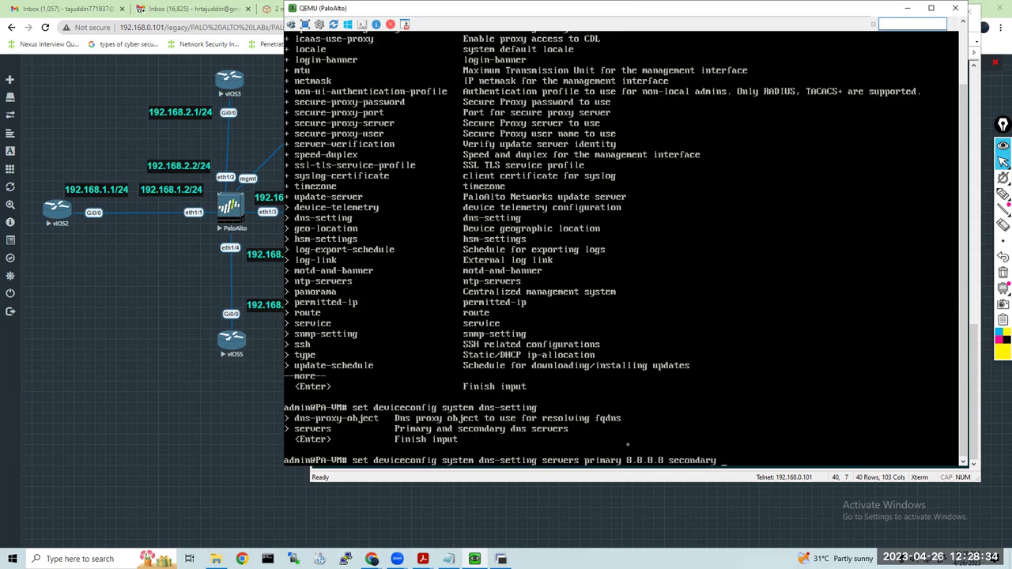
type("8.8.8.9")
key("Return")
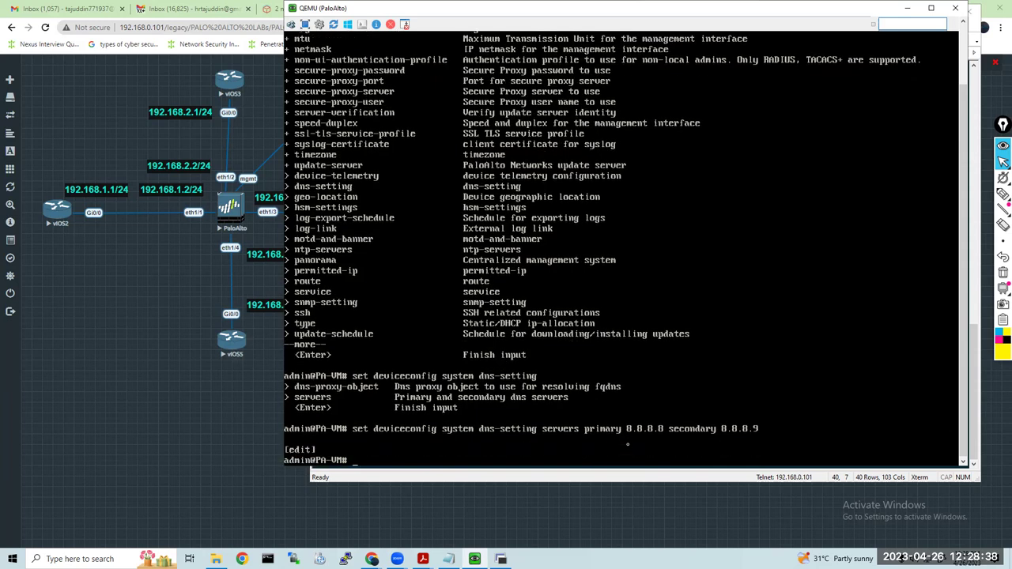
type("commit")
key("Return")
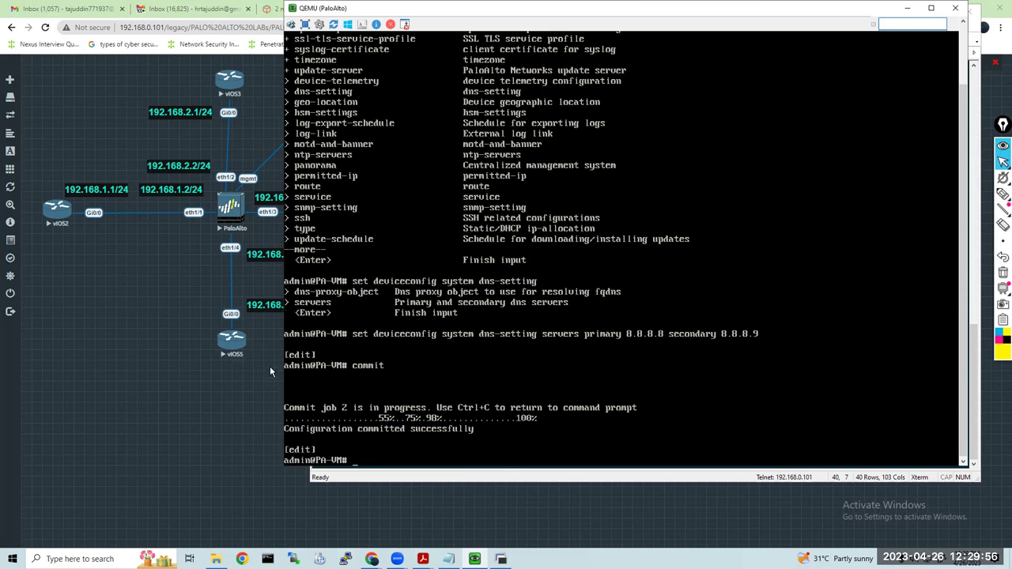
Exit configure mode and run 'show system info' from command history
key("Return")
key("Return")
key("Return")
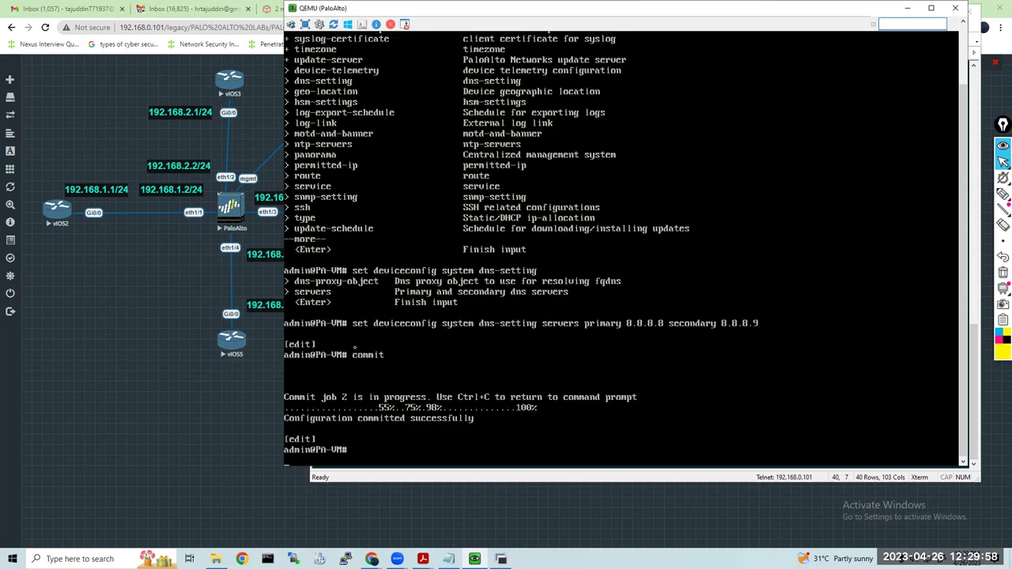
key("Return")
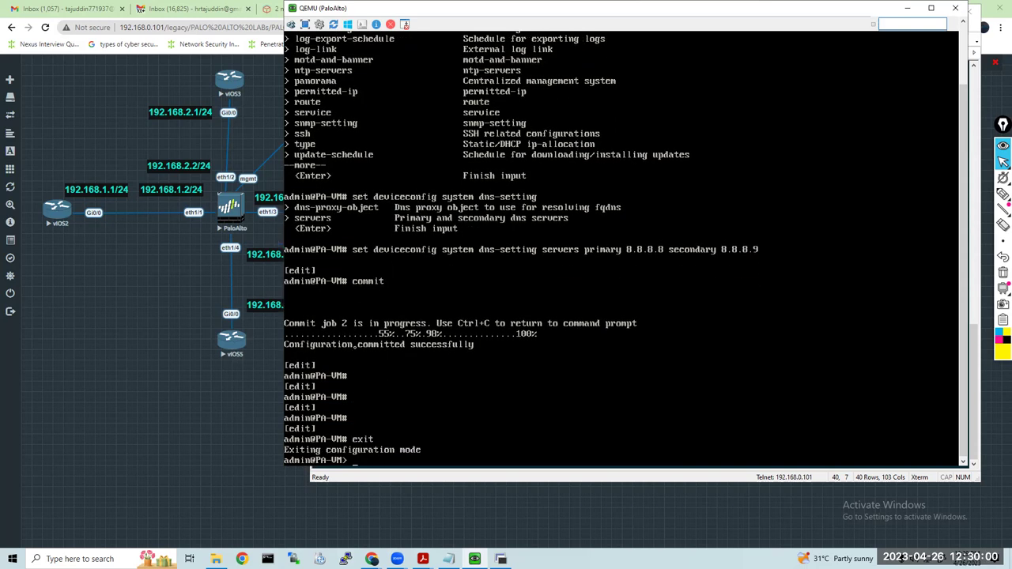
key("Return")
key("Return")
key("Up")
key("Up")
key("Up")
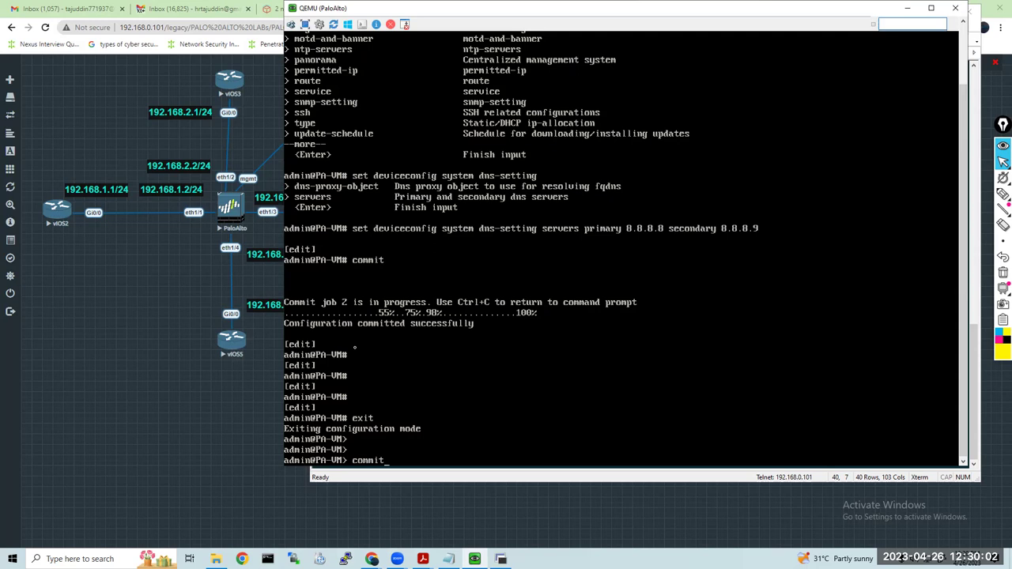
key("Up")
key("Up")
key("Up")
key("Return")
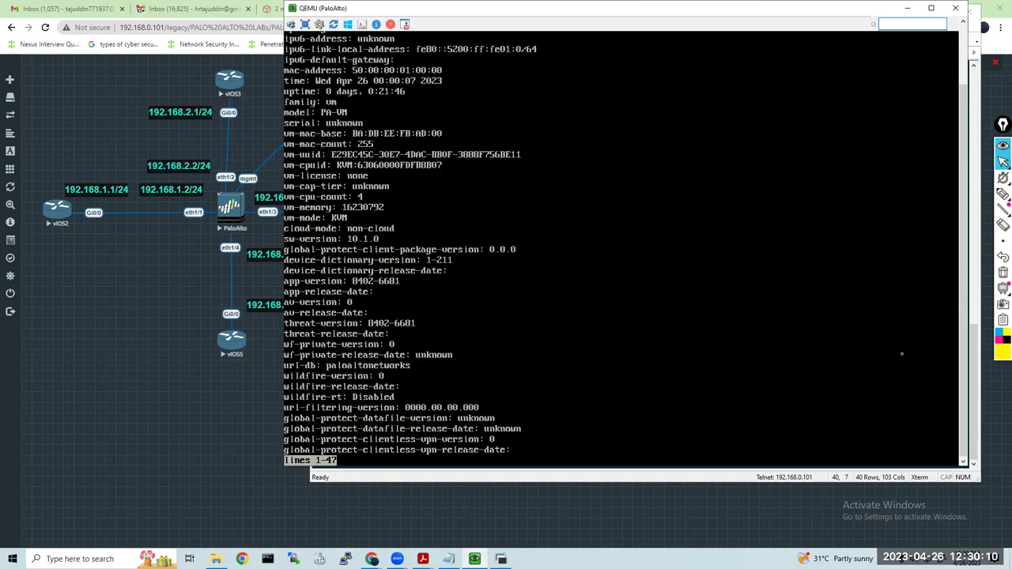
scroll(965, 331, "up", 3)
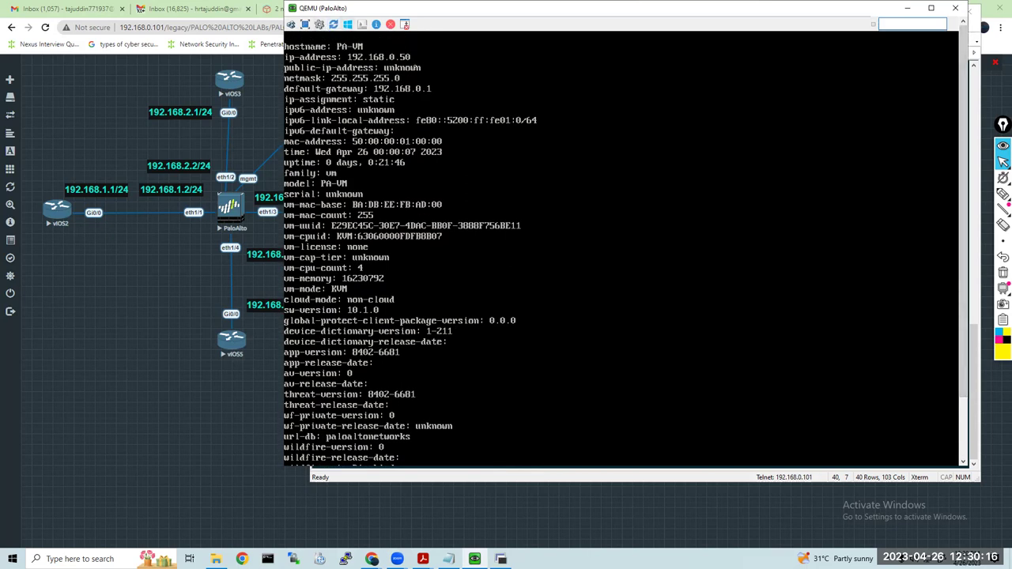
Highlight the management IP 192.168.0.50, clear the highlight, and move the console window aside
left_click(1002, 193)
left_click(1001, 353)
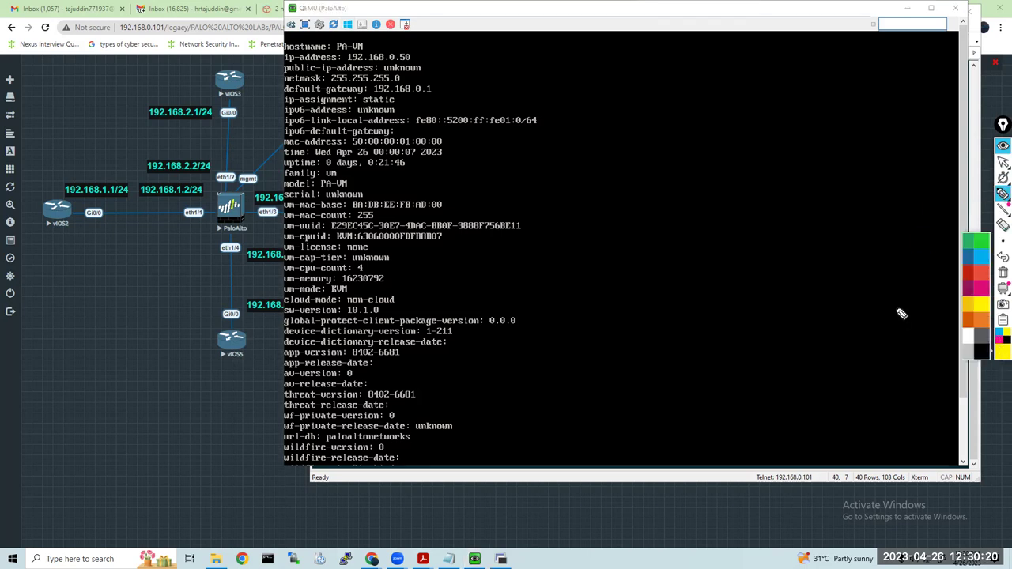
mouse_move(404, 48)
left_mouse_down()
mouse_move(371, 45)
mouse_move(342, 62)
mouse_move(418, 73)
mouse_move(395, 46)
left_mouse_up()
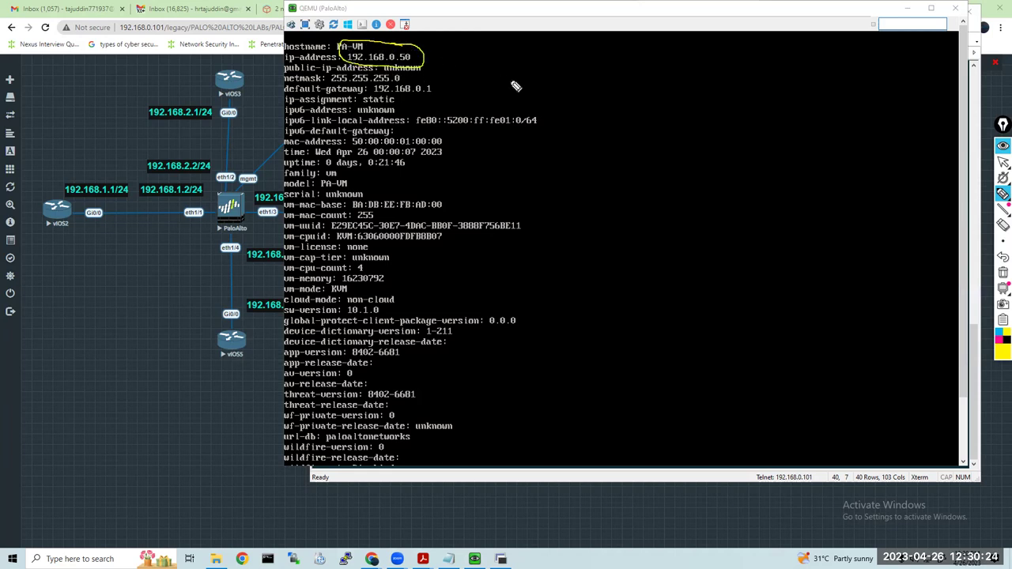
mouse_move(1001, 199)
left_click(1002, 163)
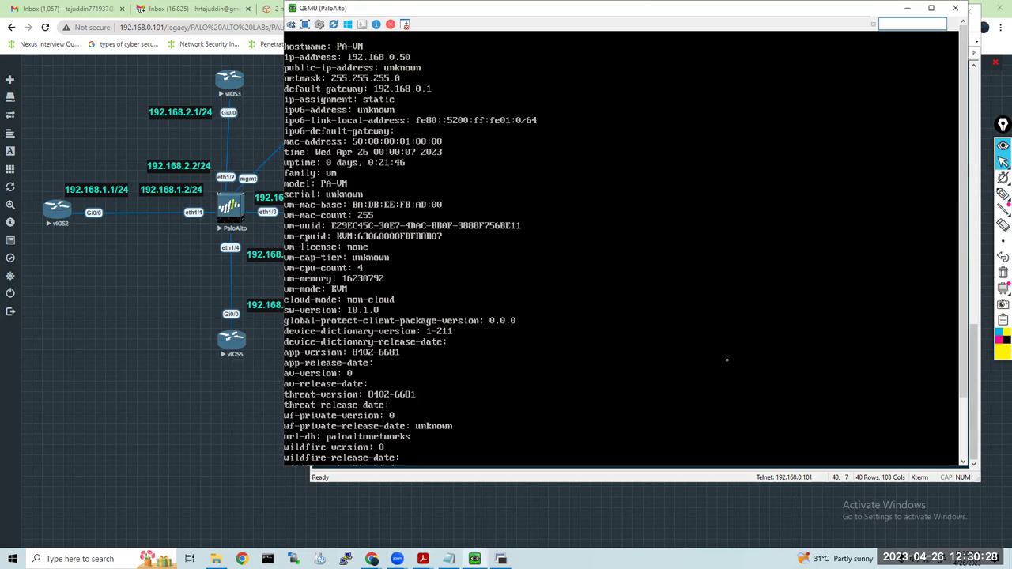
scroll(727, 360, "down", 3)
scroll(726, 359, "down", 1)
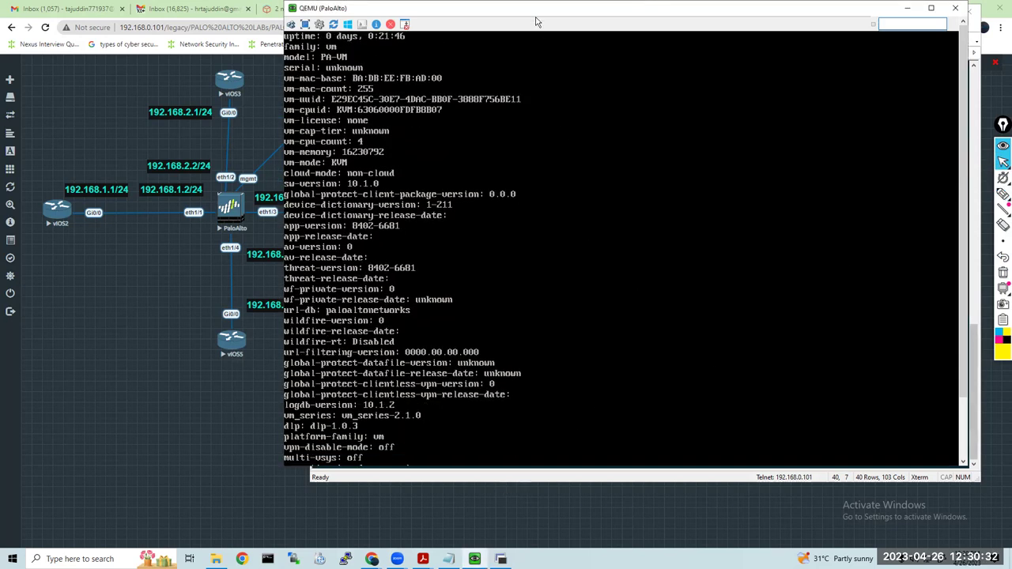
left_click_drag(534, 17, 488, 42)
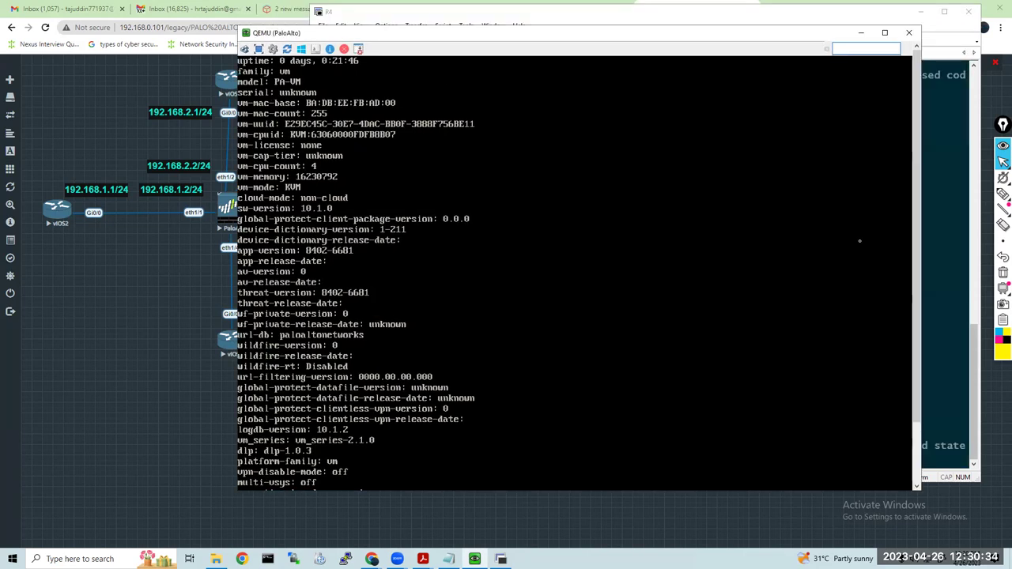
scroll(636, 454, "down", 3)
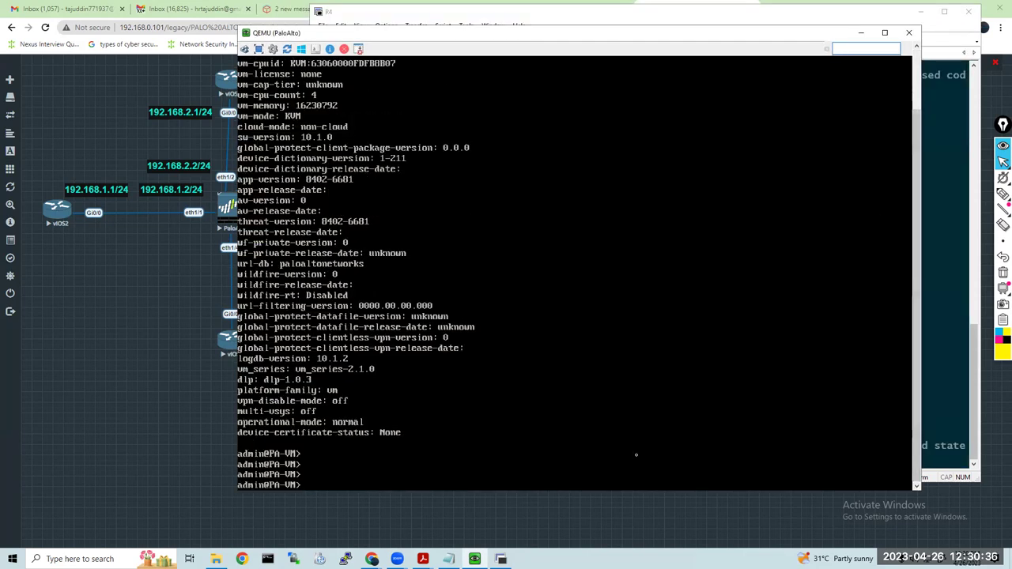
Ping gateway 192.168.0.1 from the firewall, stop it at 100% loss, and return to the topology
type("ping ")
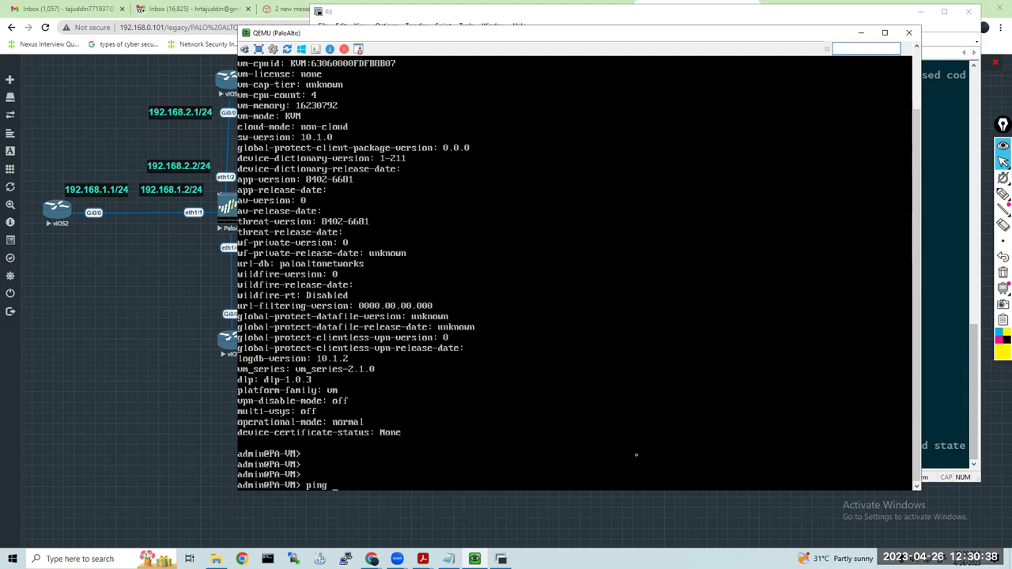
type("host 192.168.0.1")
key("Return")
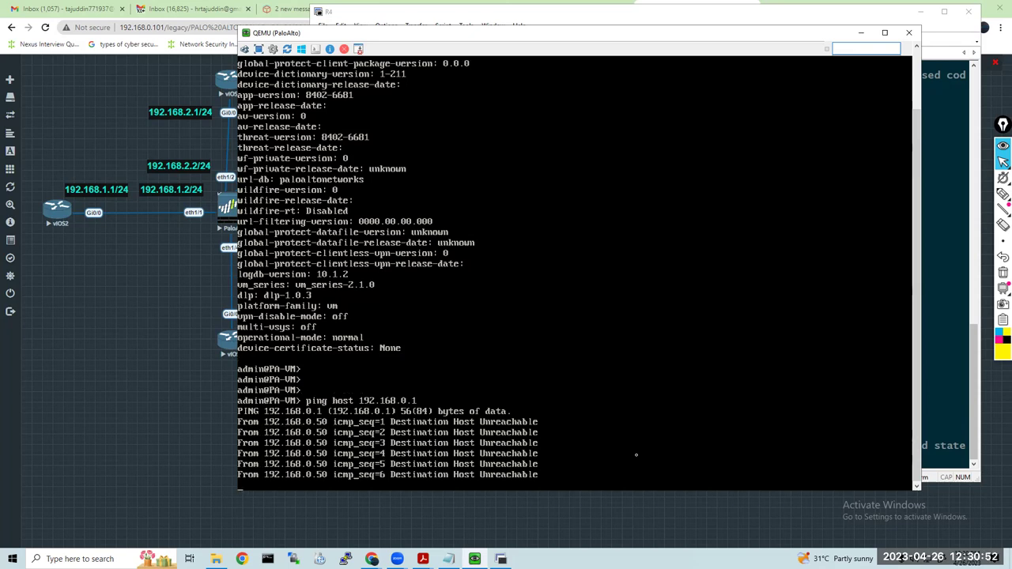
key("ctrl+c")
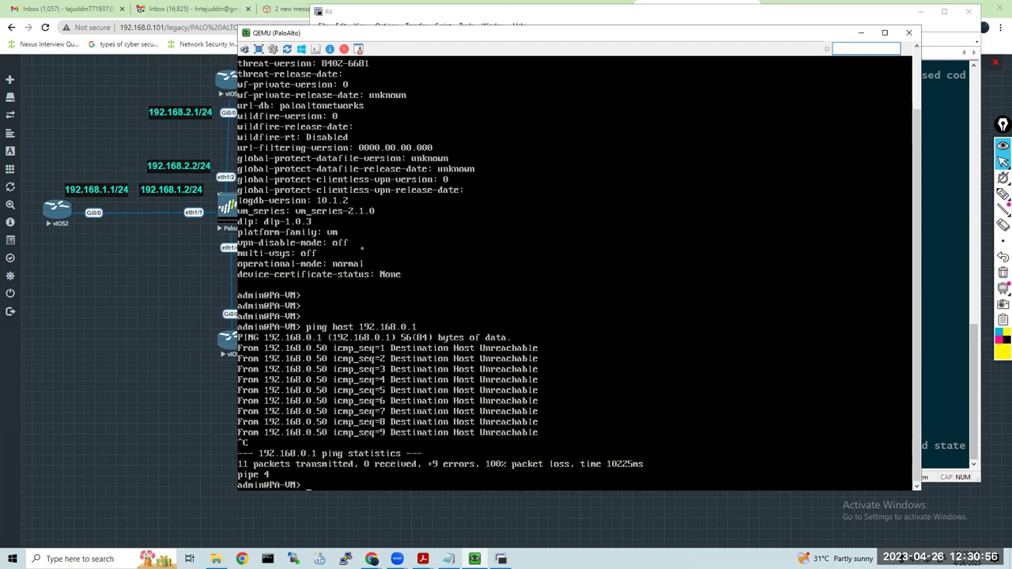
left_click(159, 305)
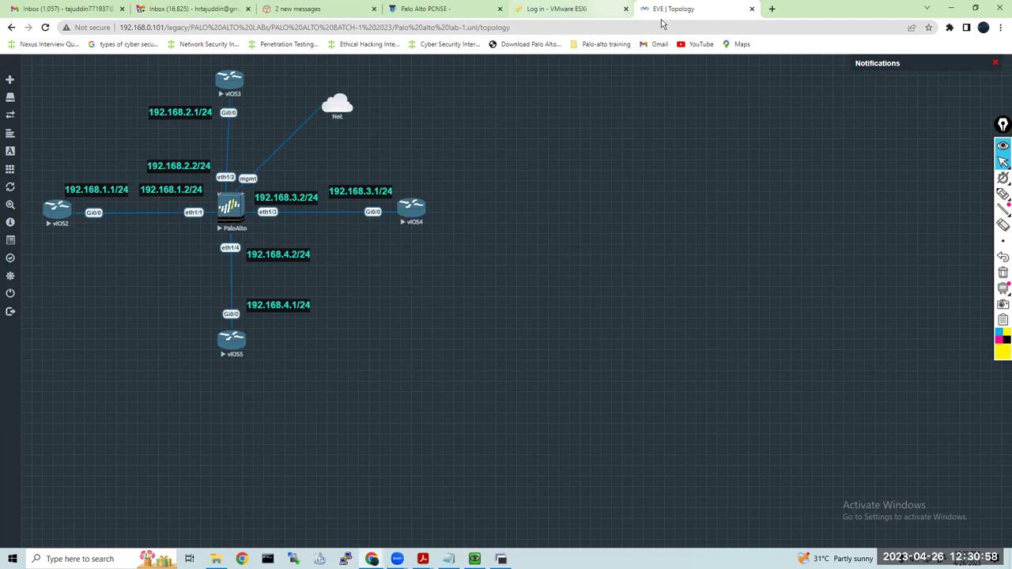
left_click(772, 10)
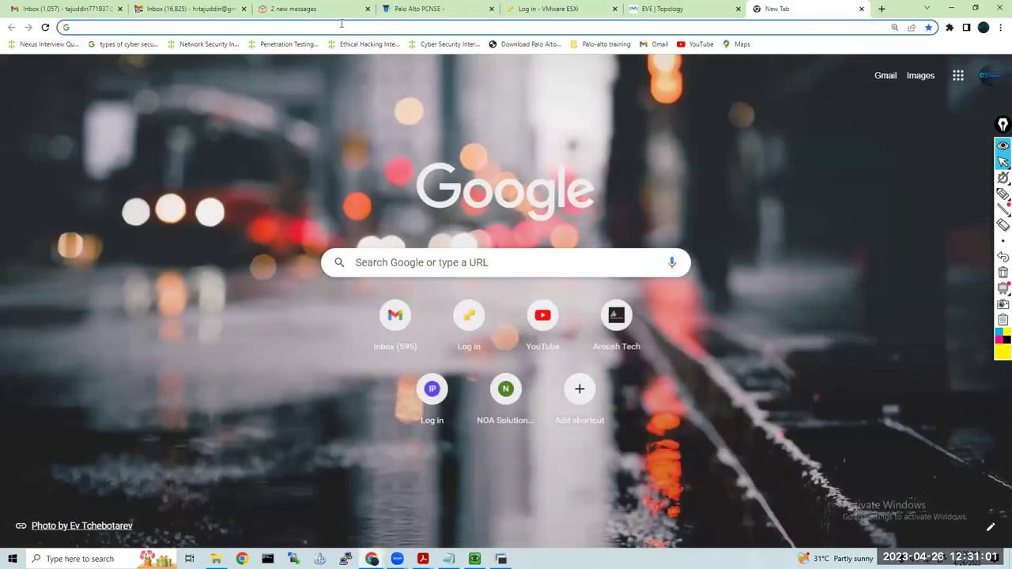
left_click(342, 27)
type("https")
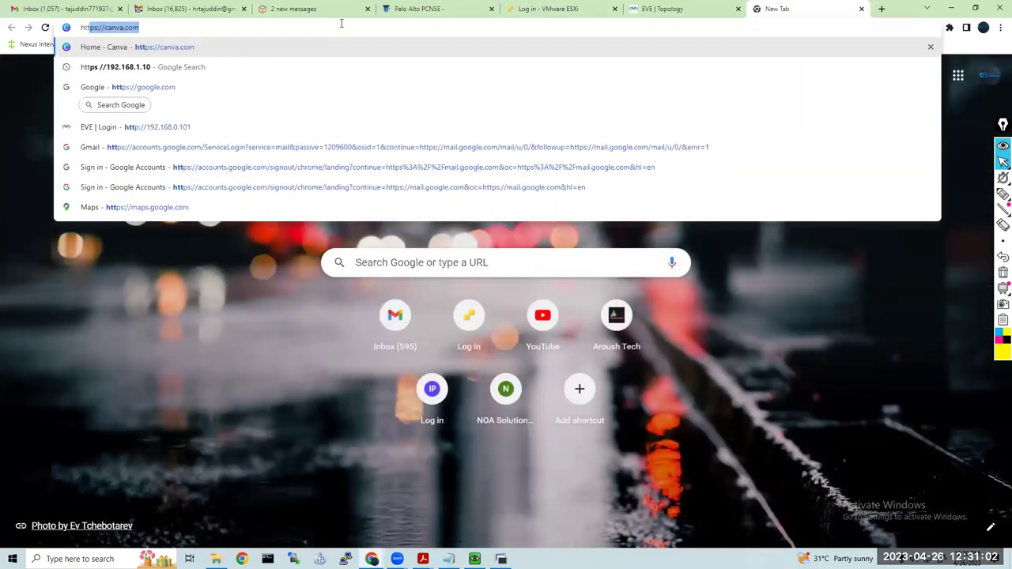
type("://")
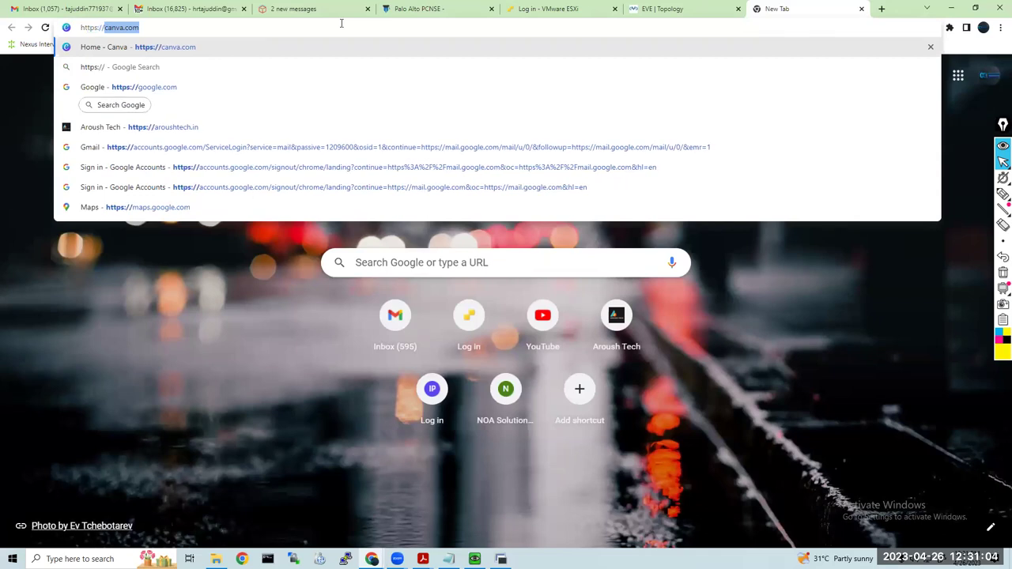
type("192.168.0.5")
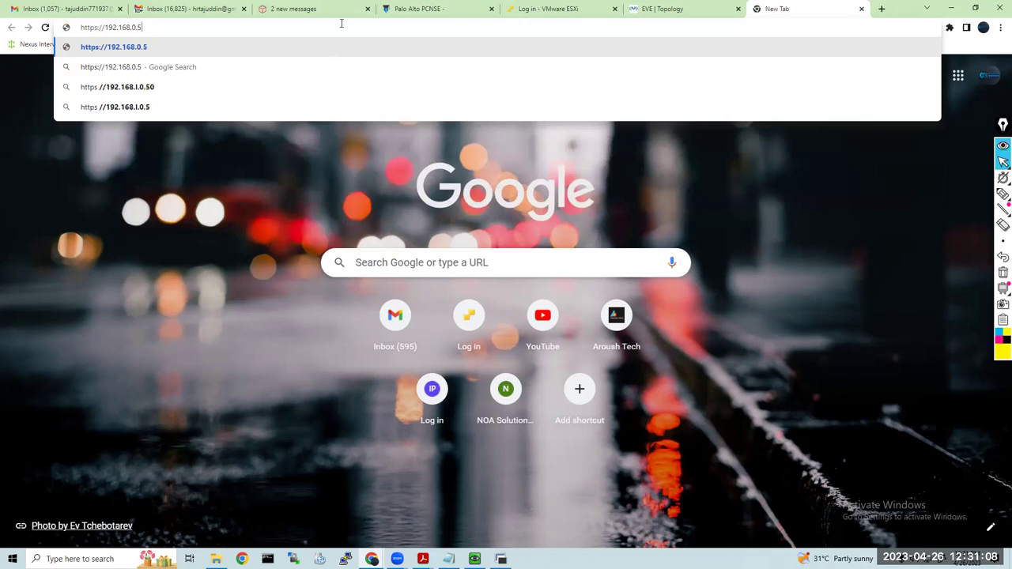
type("0")
key("Return")
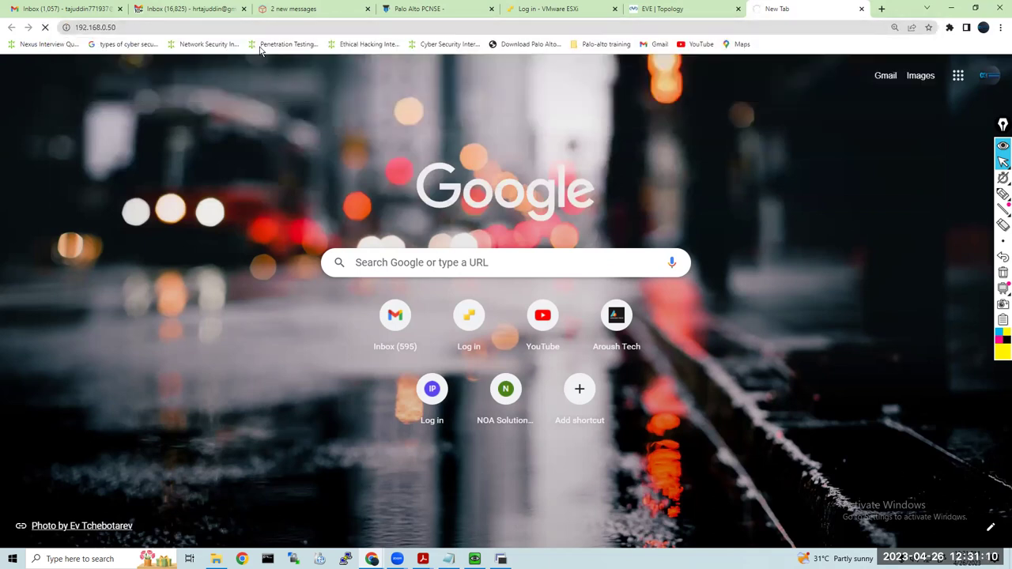
left_click(253, 27)
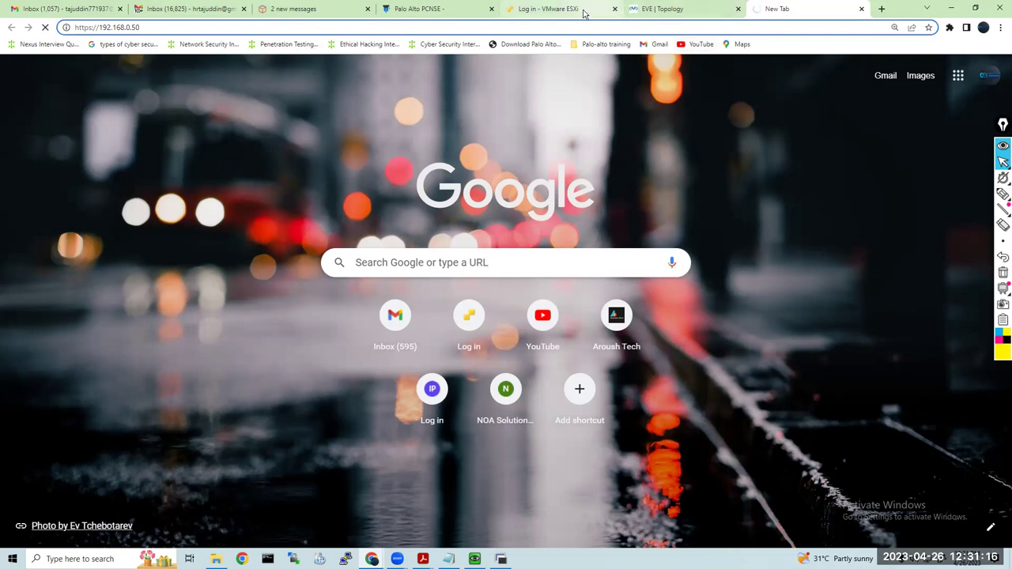
left_click(656, 9)
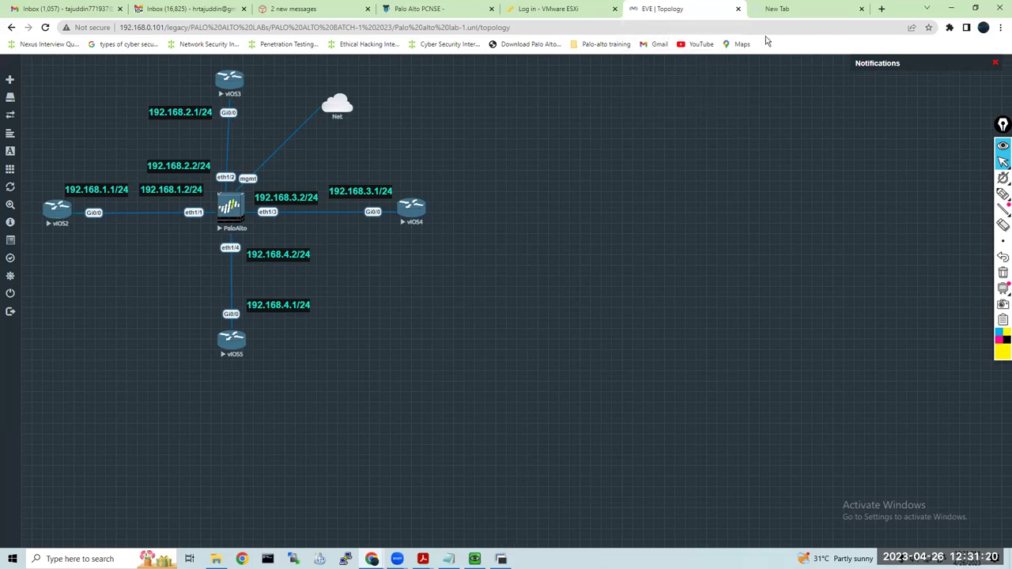
left_click(778, 11)
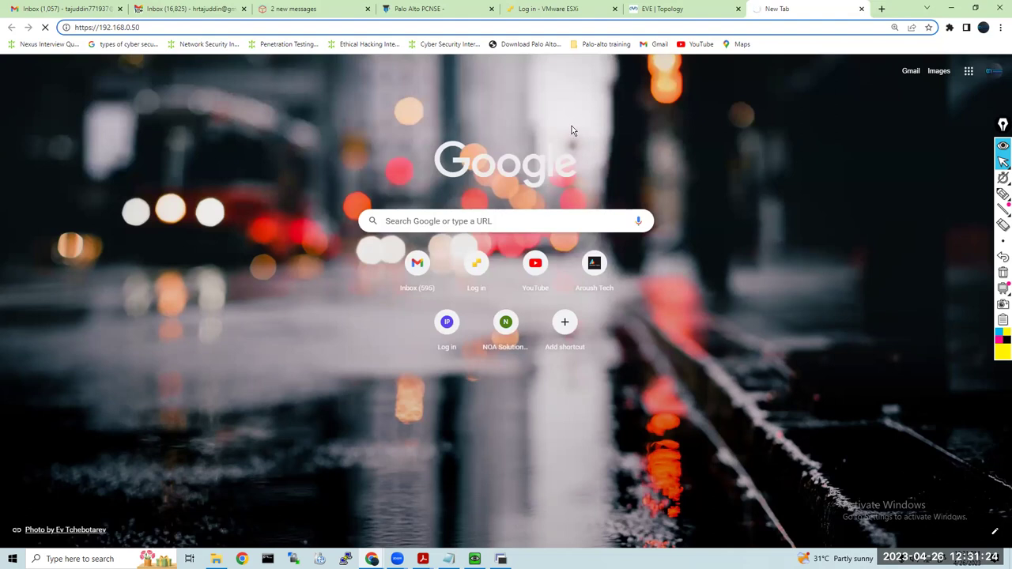
left_click(579, 11)
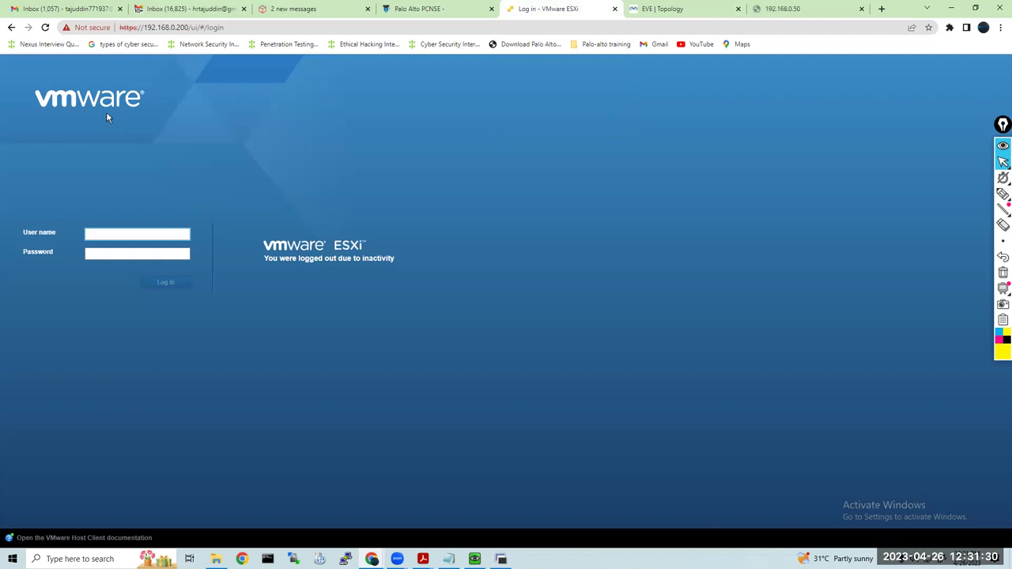
Retry 192.168.0.50, then try loading it over plain http instead of https
left_click(652, 14)
left_click(764, 11)
left_click(284, 27)
key("Return")
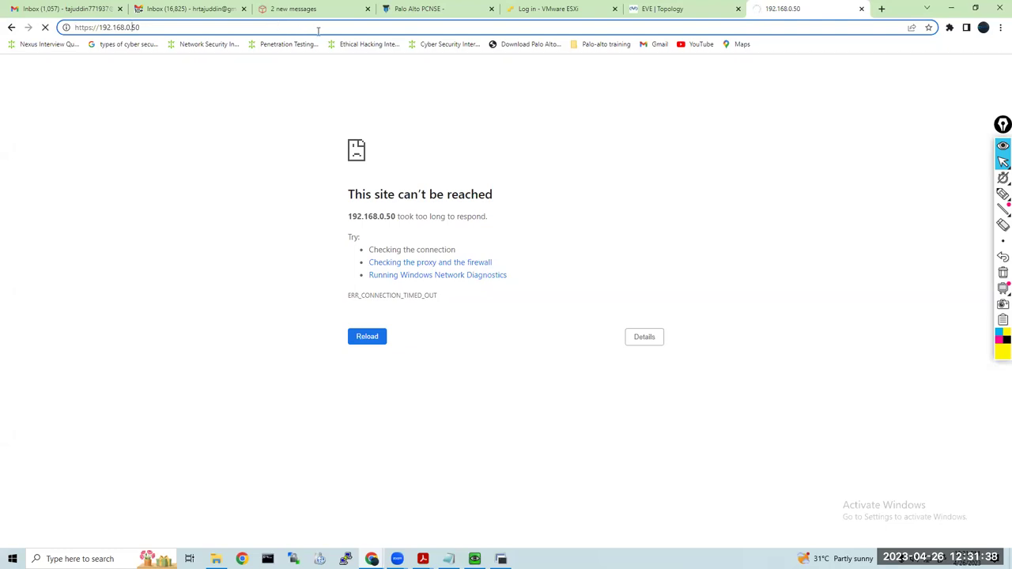
key("Left")
key("Left")
key("Left")
key("Left")
key("Left")
key("Left")
key("BackSpace")
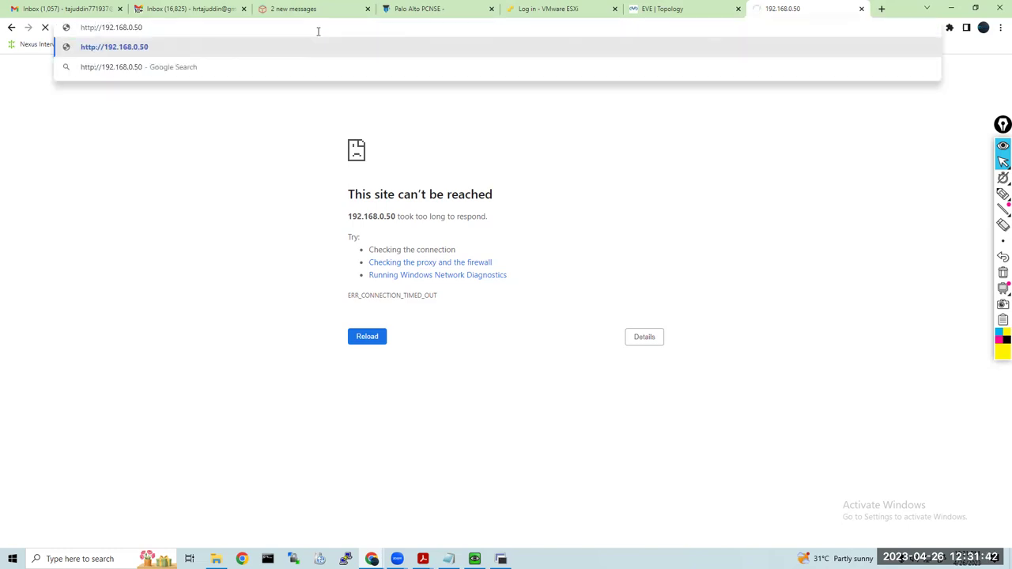
key("Down")
key("Up")
key("Return")
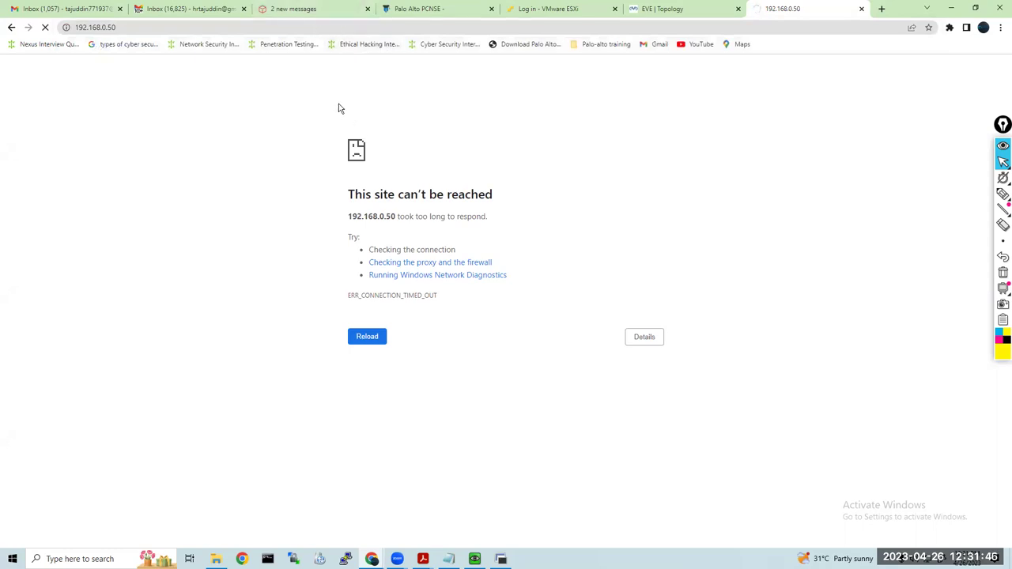
left_click(678, 11)
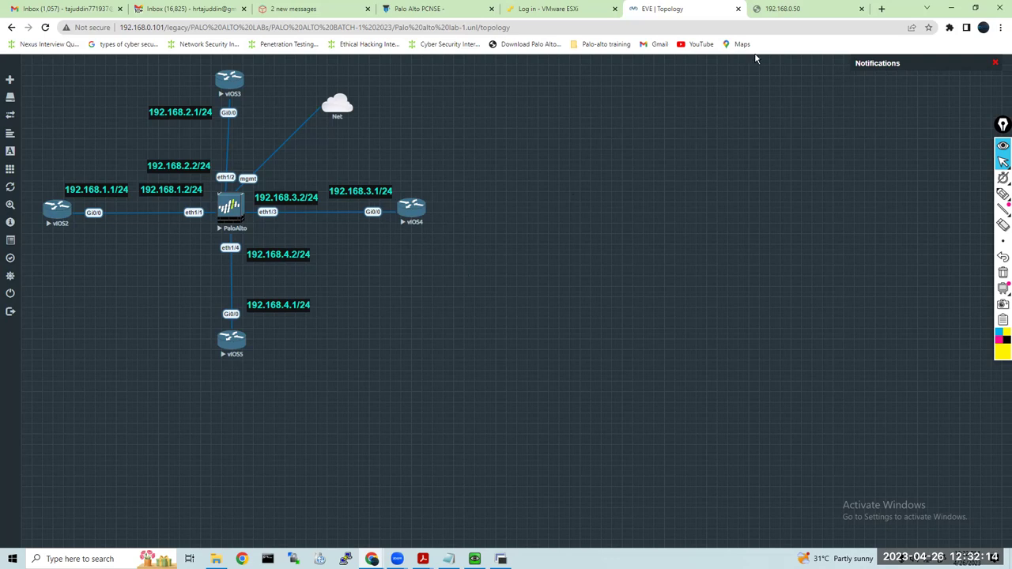
left_click(783, 9)
left_click(120, 27)
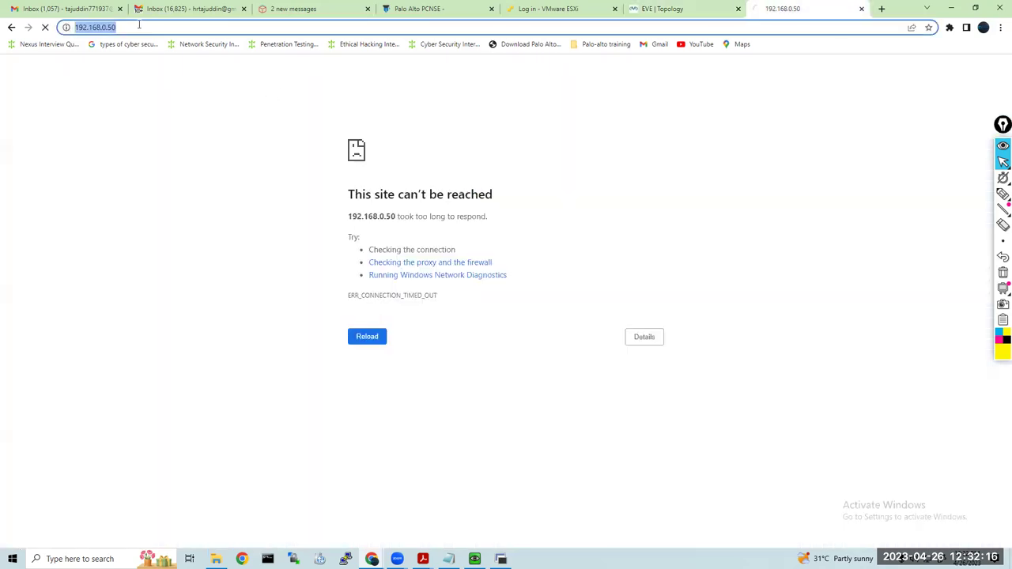
type("https")
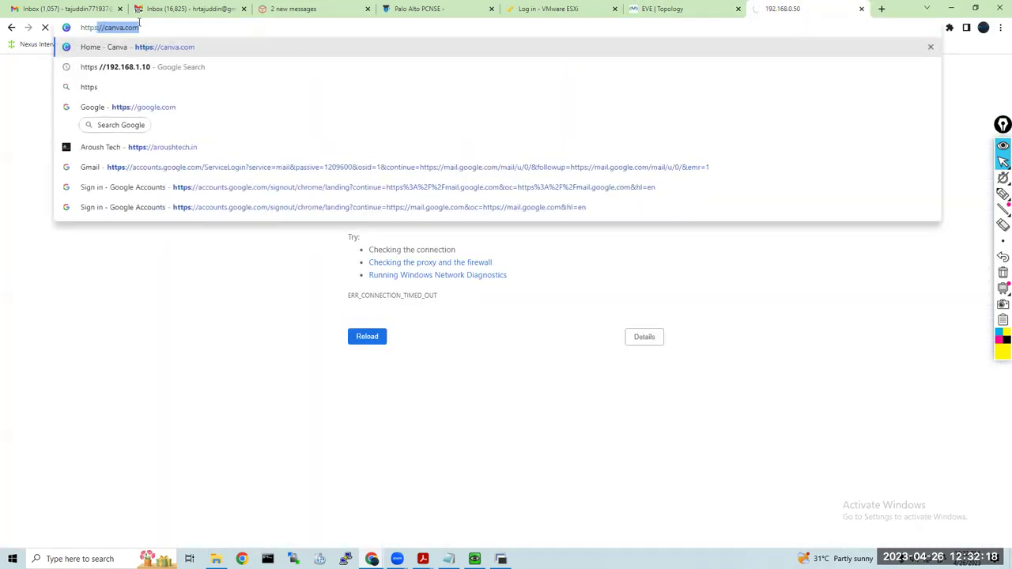
type("://")
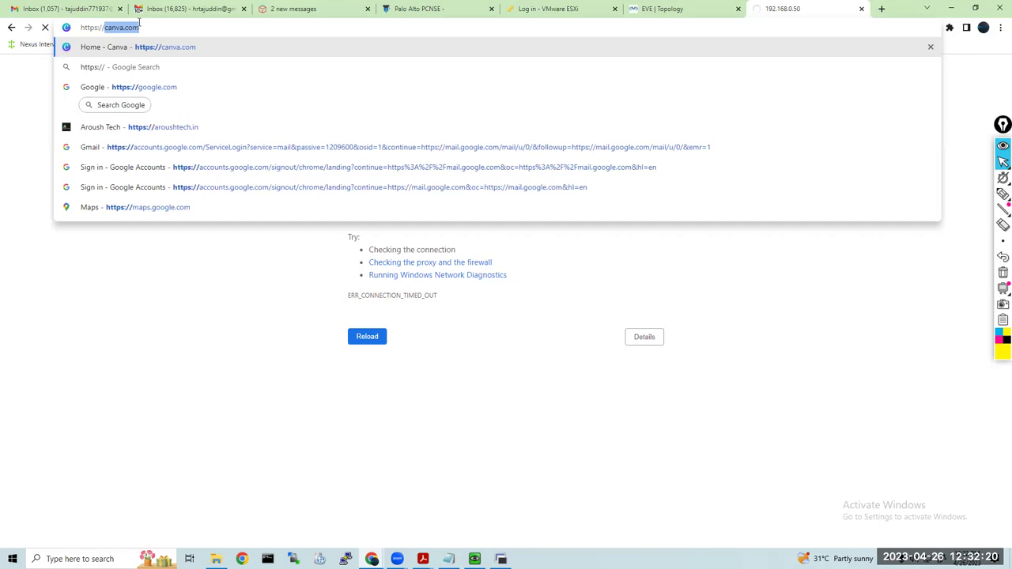
type("192.168.0.")
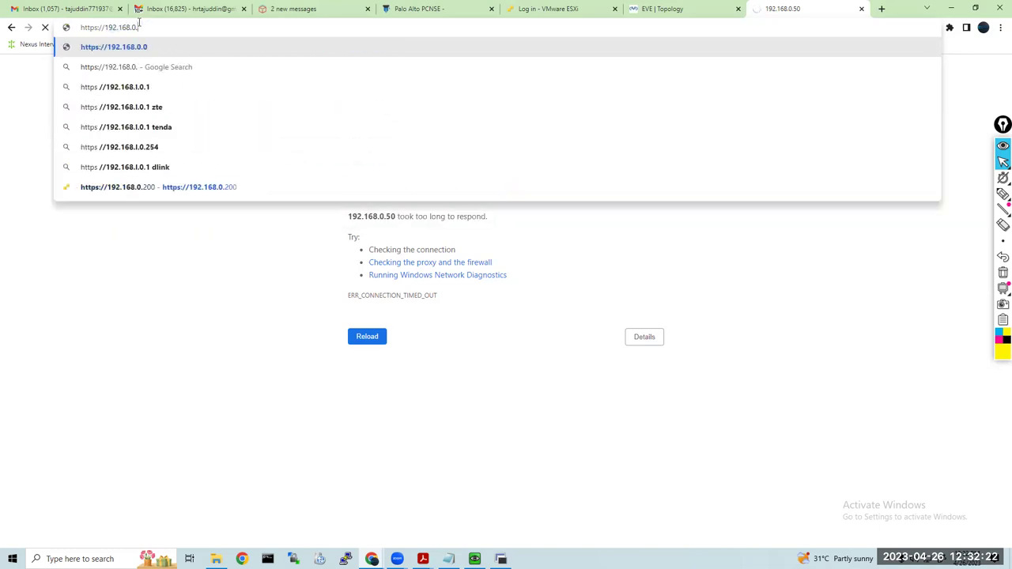
type("50")
key("Return")
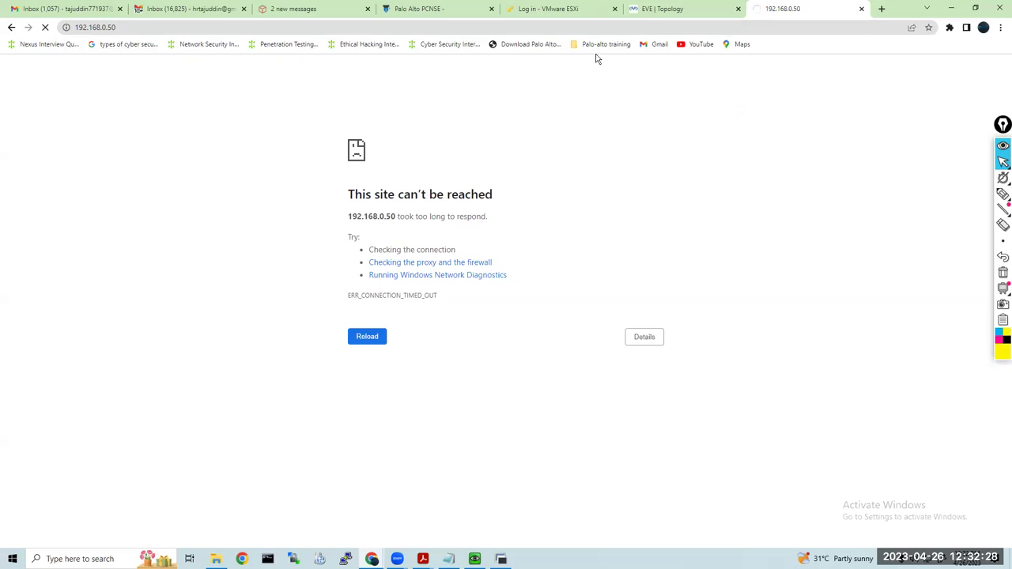
Reload the ESXi page and log in with the saved user name and password
left_click(562, 12)
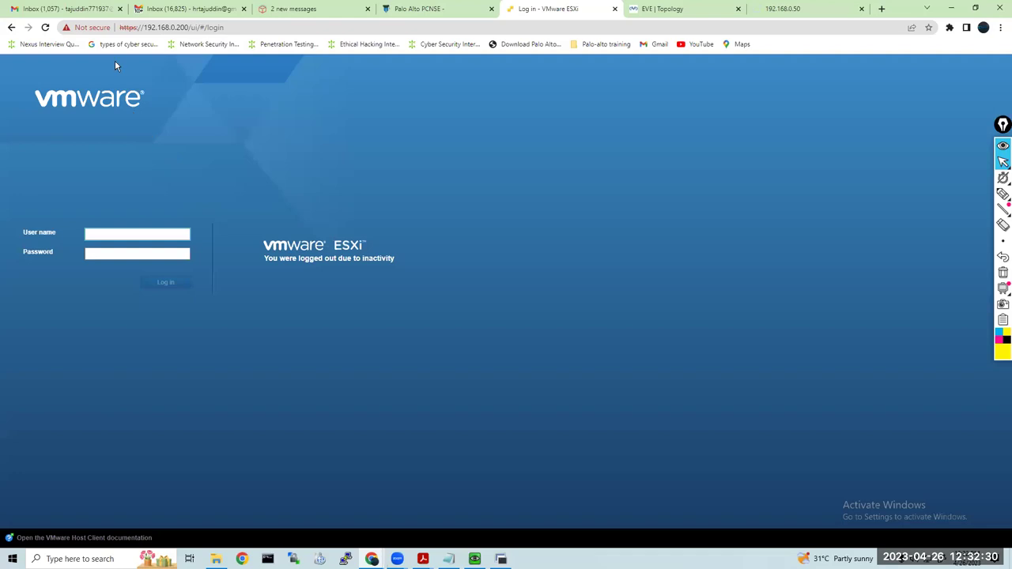
left_click(45, 27)
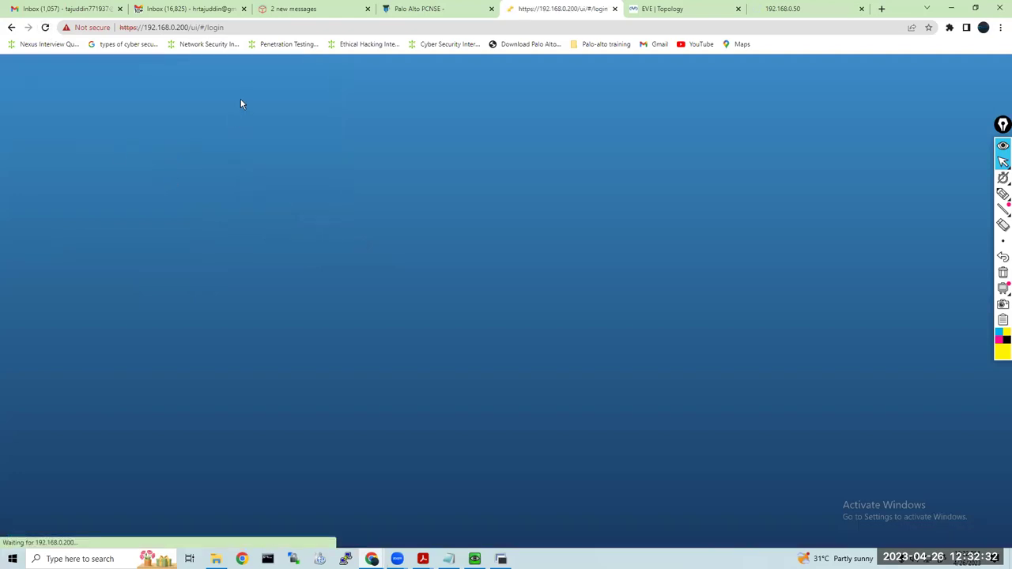
left_click(145, 234)
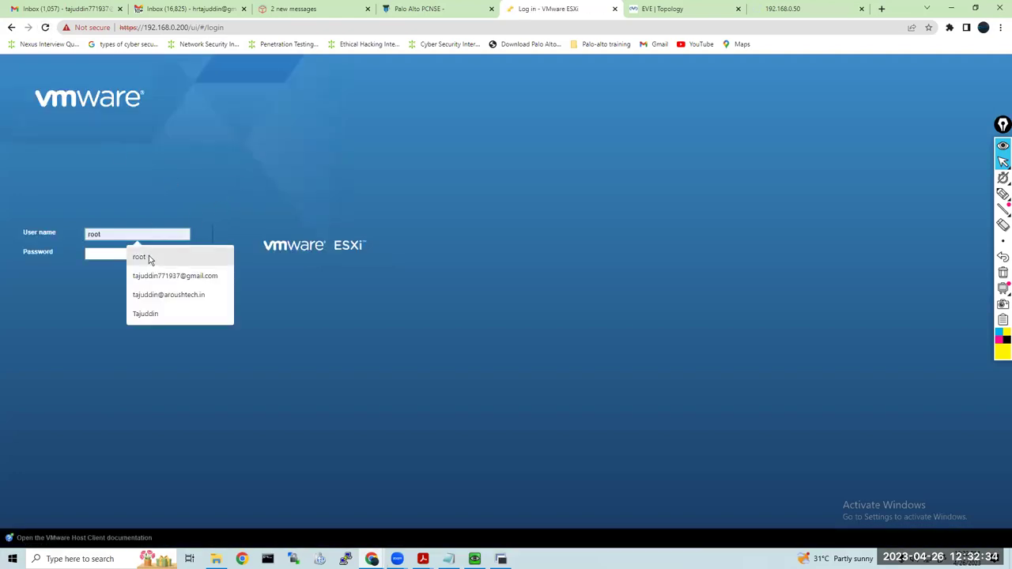
left_click(148, 257)
left_click(154, 252)
type("•••")
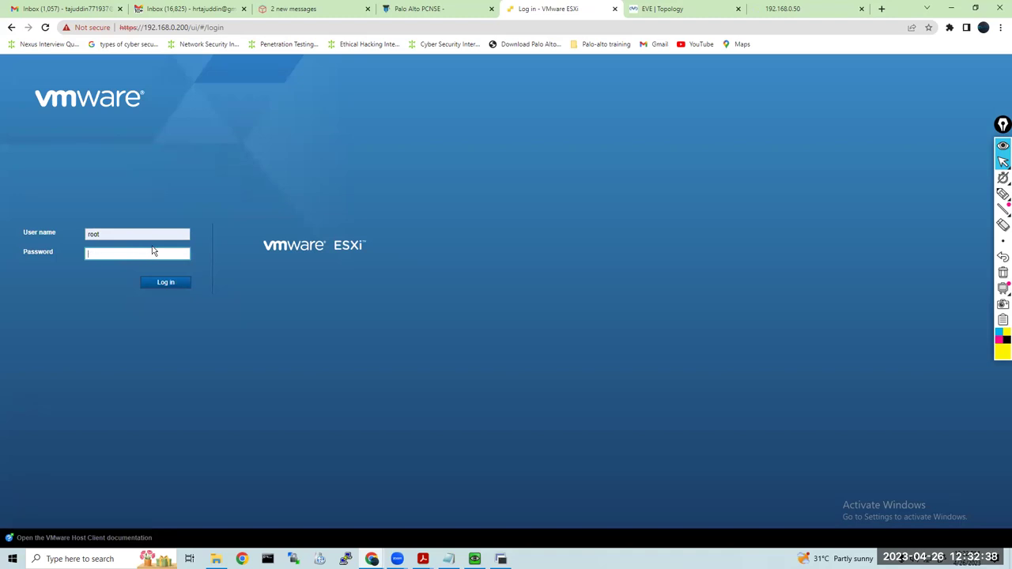
type("•••")
key("Return")
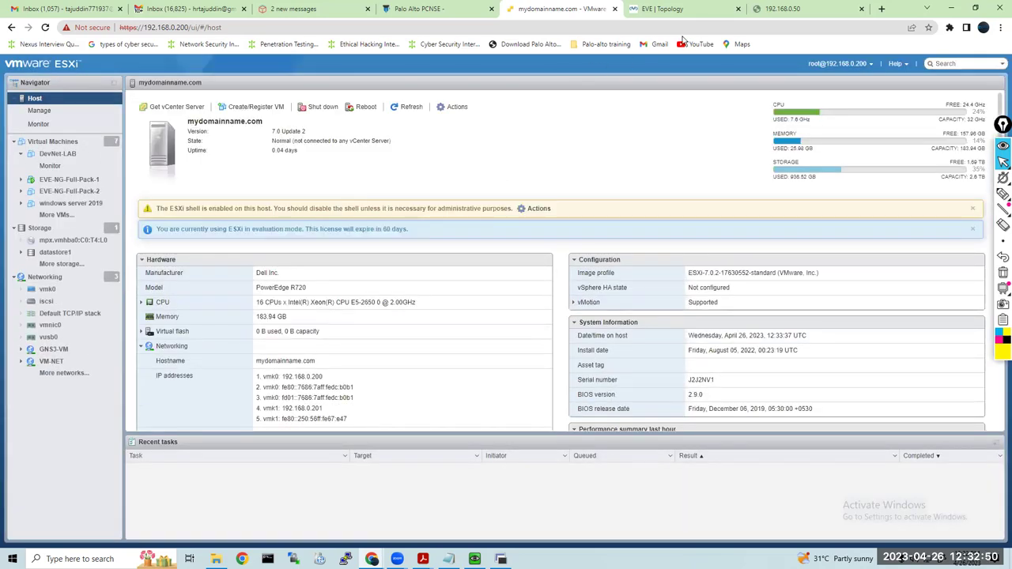
Power on the EVE-NG-Full-Pack-2 virtual machine, then return to the 192.168.0.50 tab
mouse_move(684, 16)
left_click(83, 192)
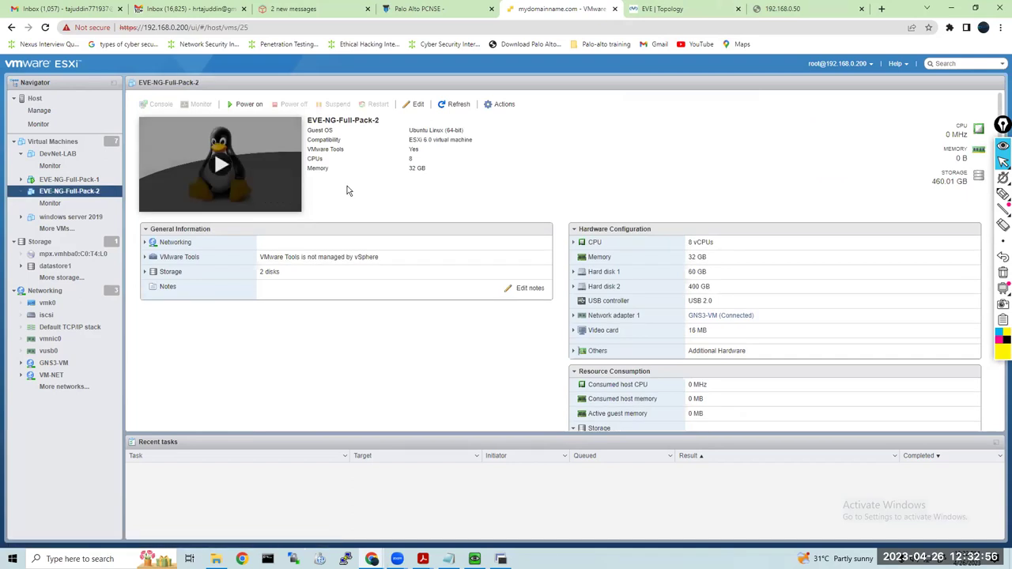
left_click(222, 167)
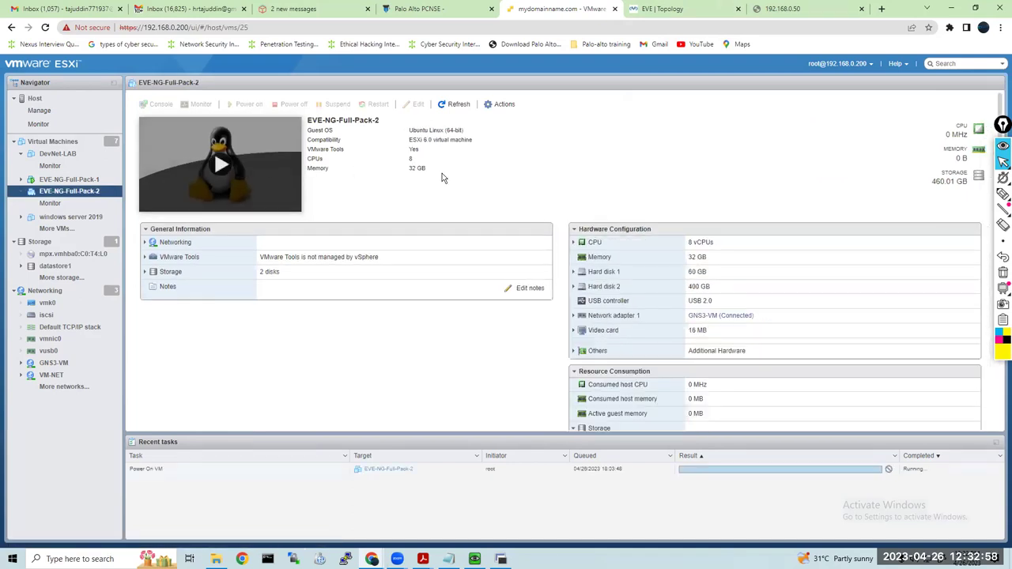
left_click(782, 9)
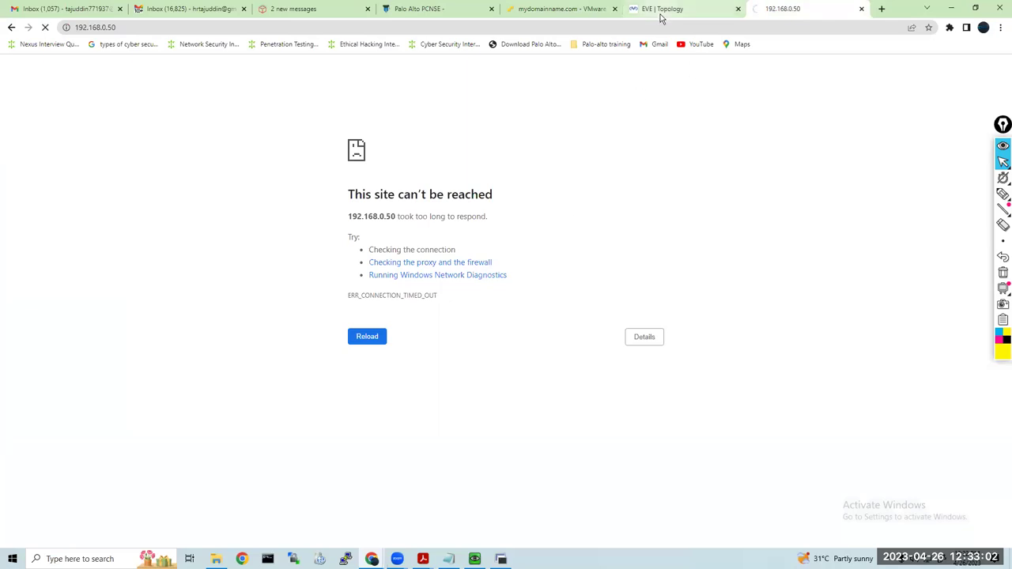
Check the PaloAlto console, close it, and choose Delete on the Net cloud
left_click(661, 11)
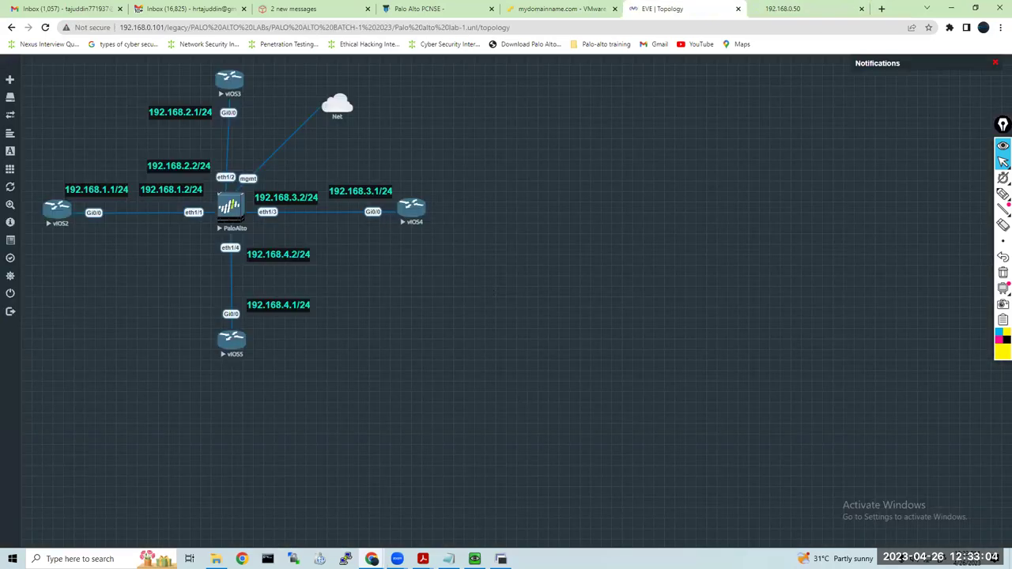
key("alt+Tab")
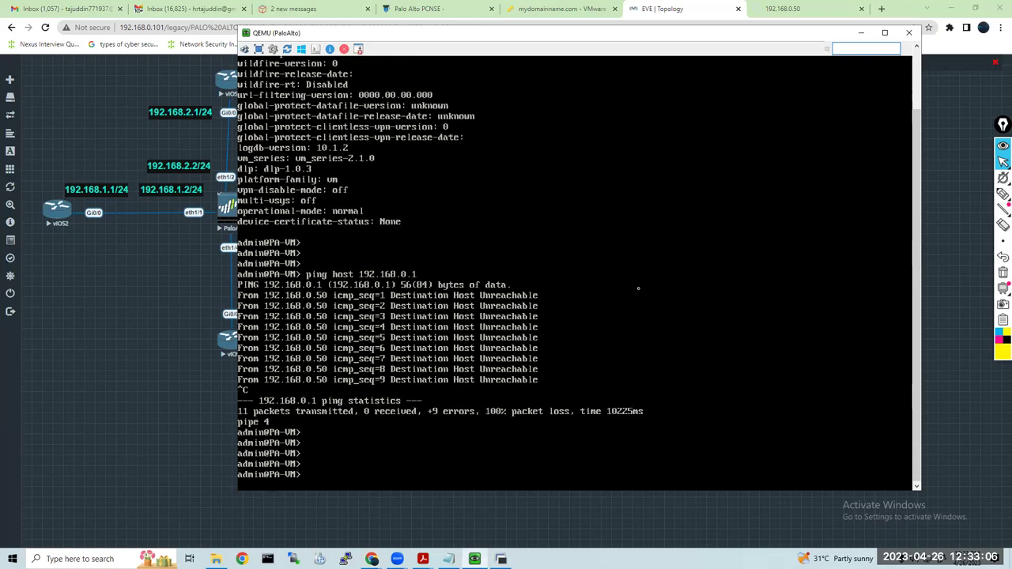
key("Return")
key("Return")
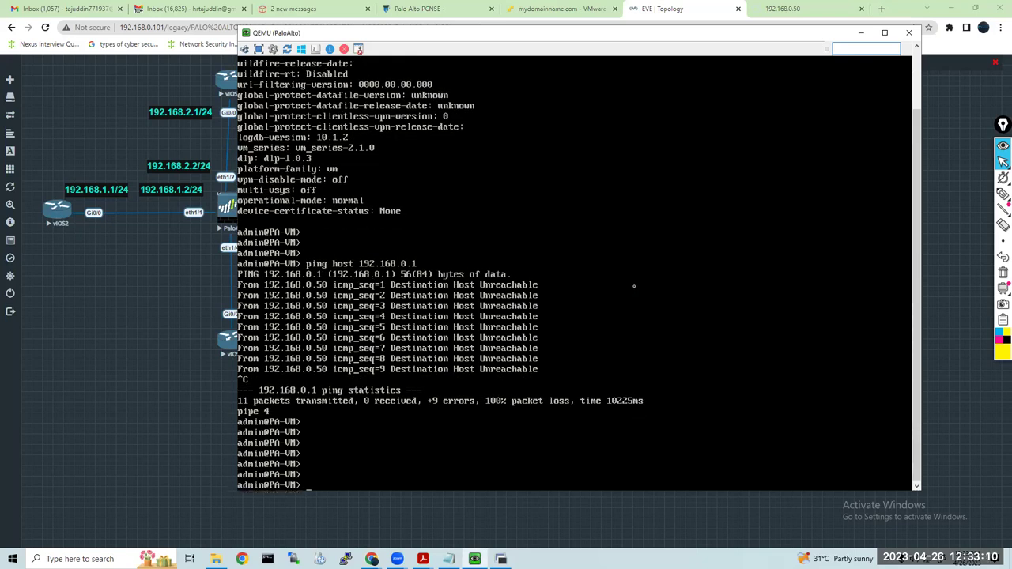
left_click(135, 284)
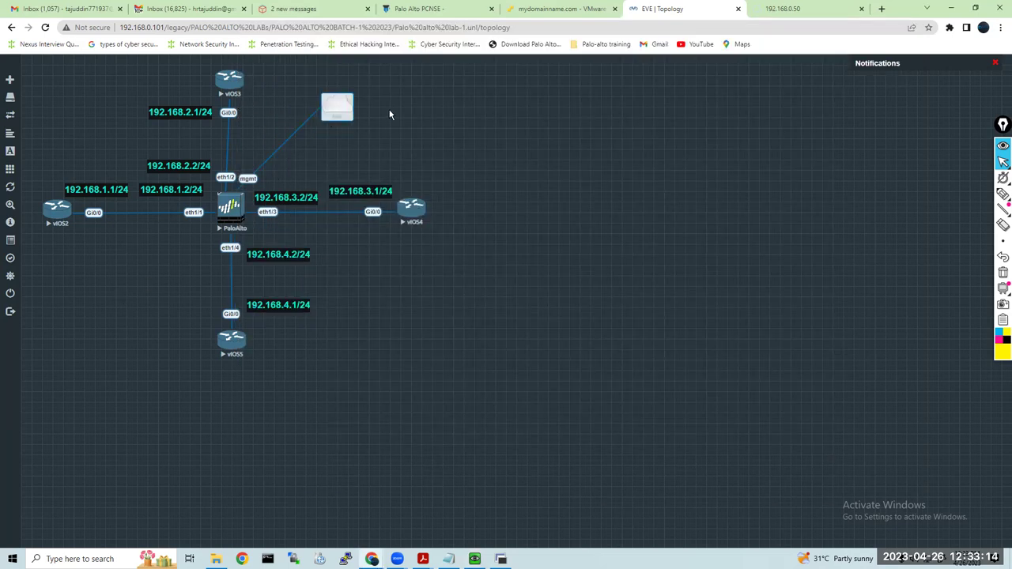
right_click(340, 109)
left_click(373, 148)
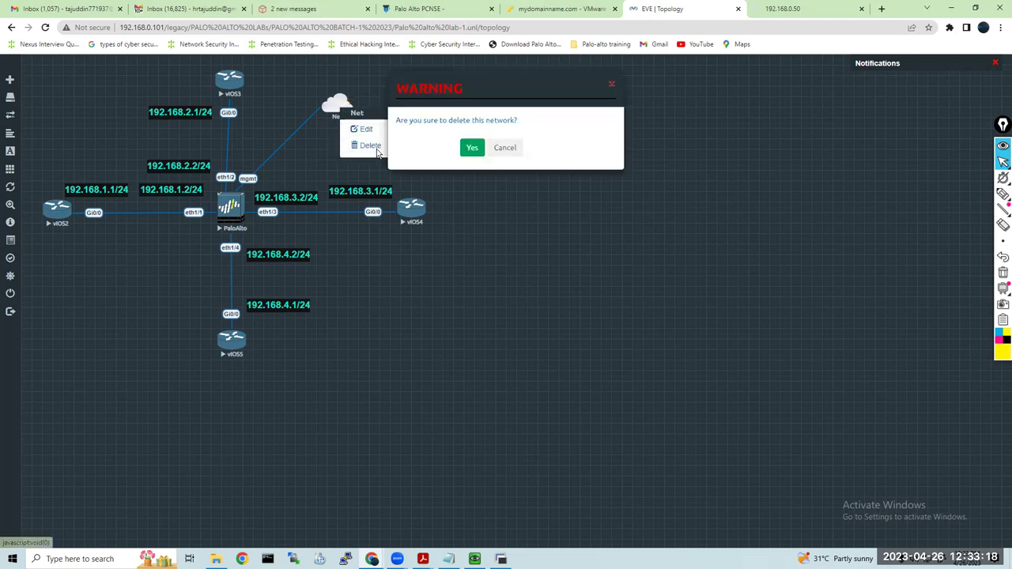
Confirm removing the Net cloud and add a new node from the Windows template
left_click(469, 148)
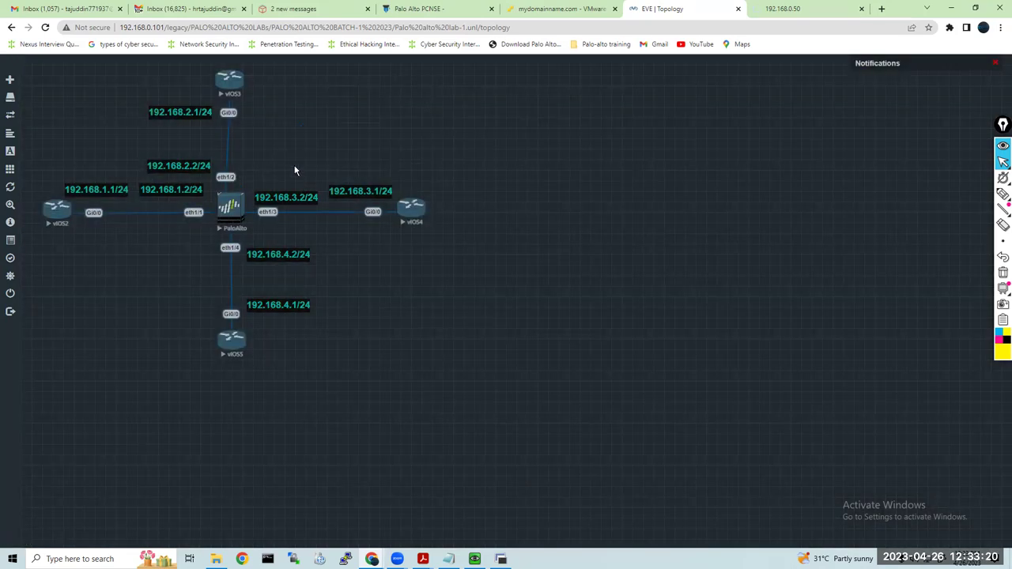
right_click(322, 93)
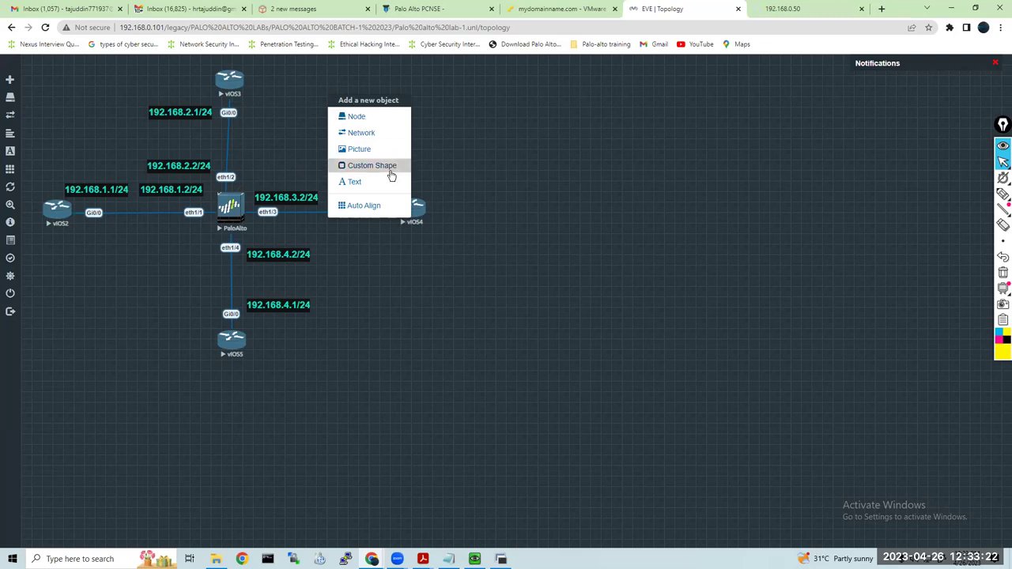
left_click(522, 120)
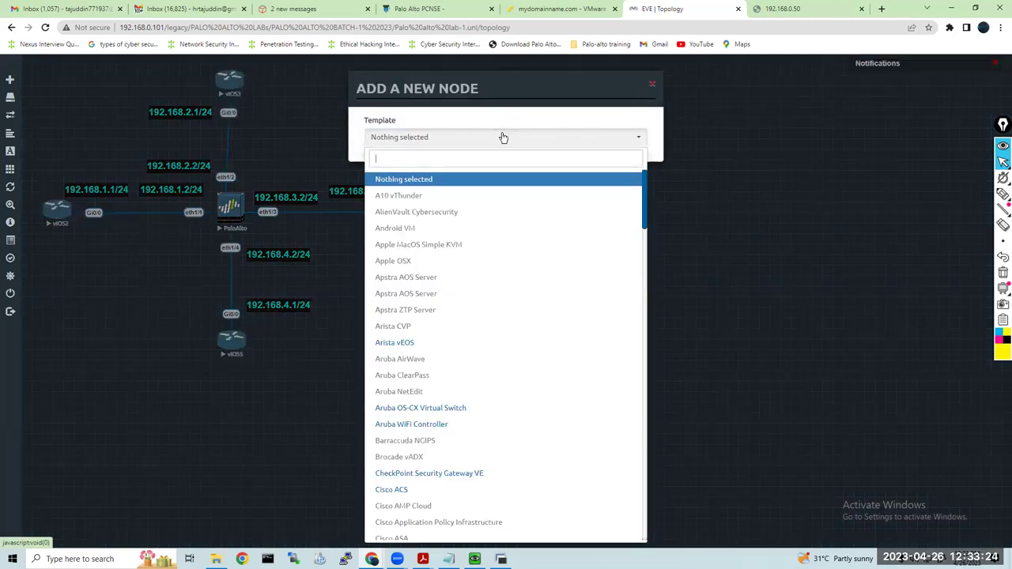
type("wind")
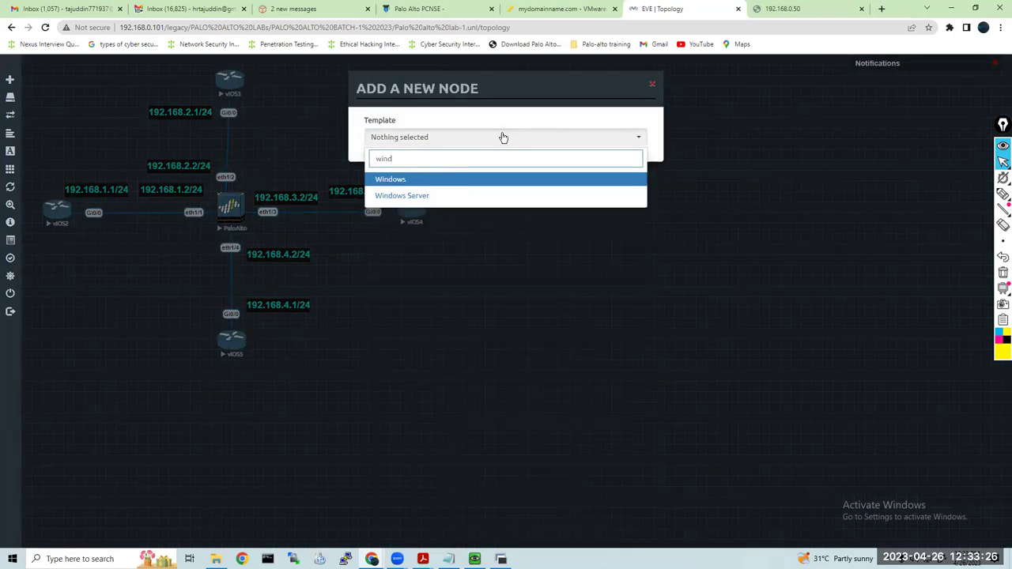
left_click(450, 179)
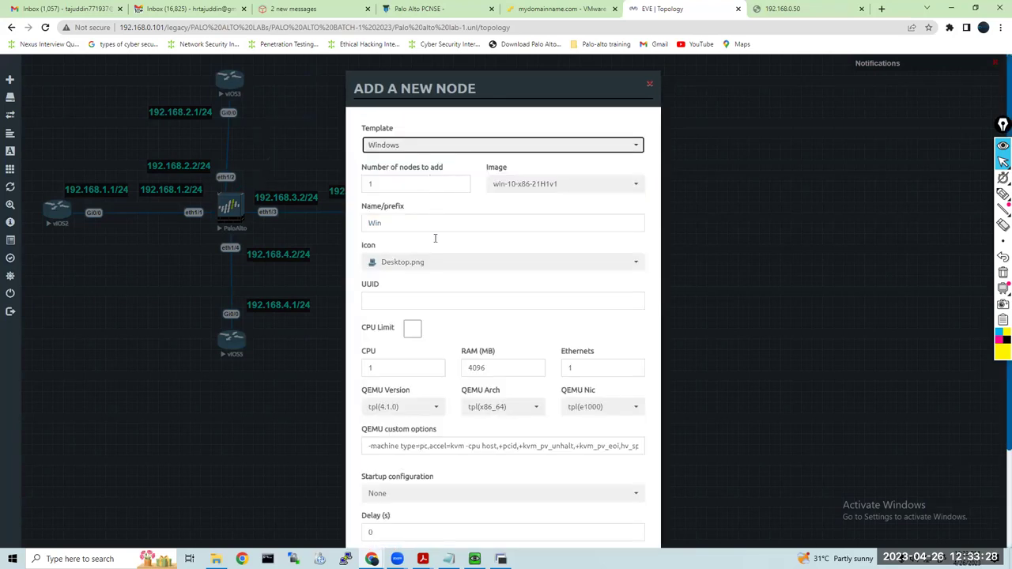
Set the Win node to 2 CPUs and 8192 MB RAM and save it
double_click(365, 368)
type("2")
left_click(504, 371)
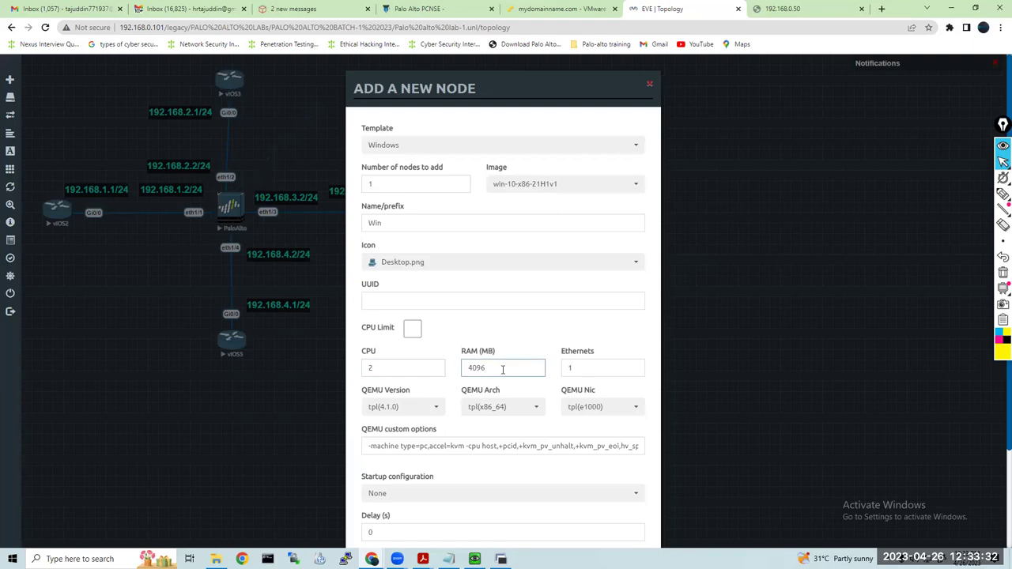
double_click(503, 369)
key("BackSpace")
left_click(502, 369)
type("8192")
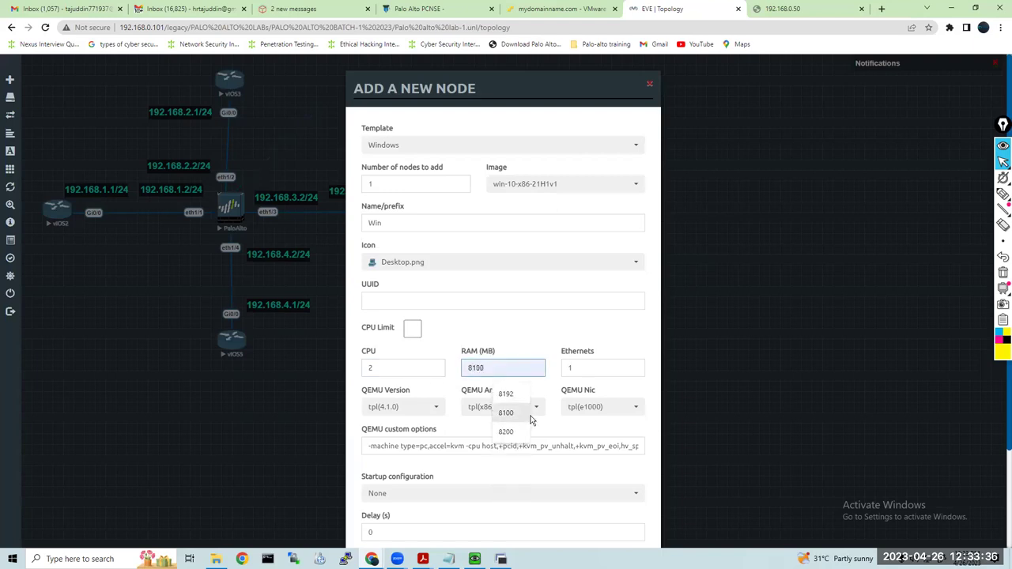
left_click(510, 394)
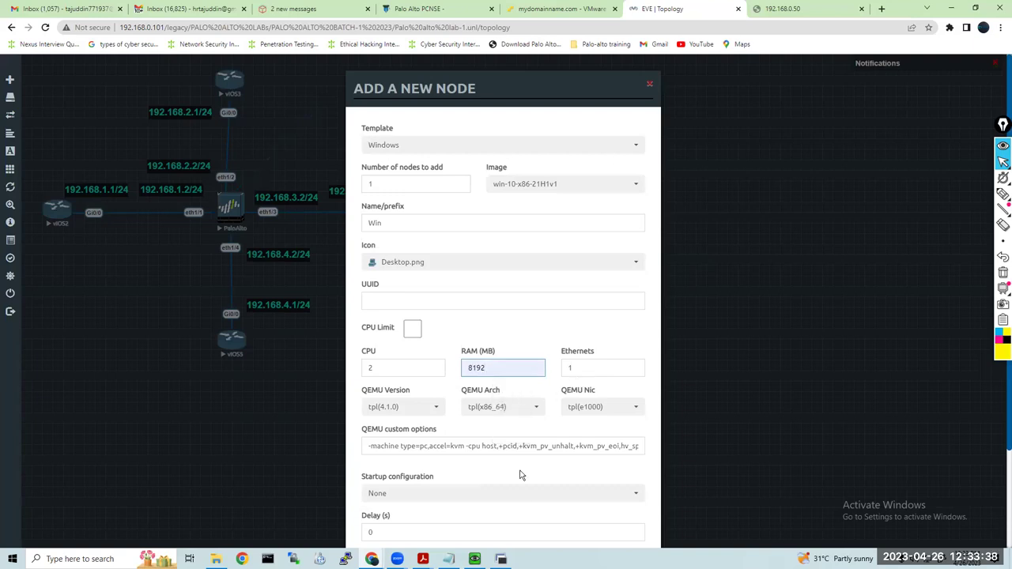
scroll(516, 526, "down", 3)
left_click(450, 515)
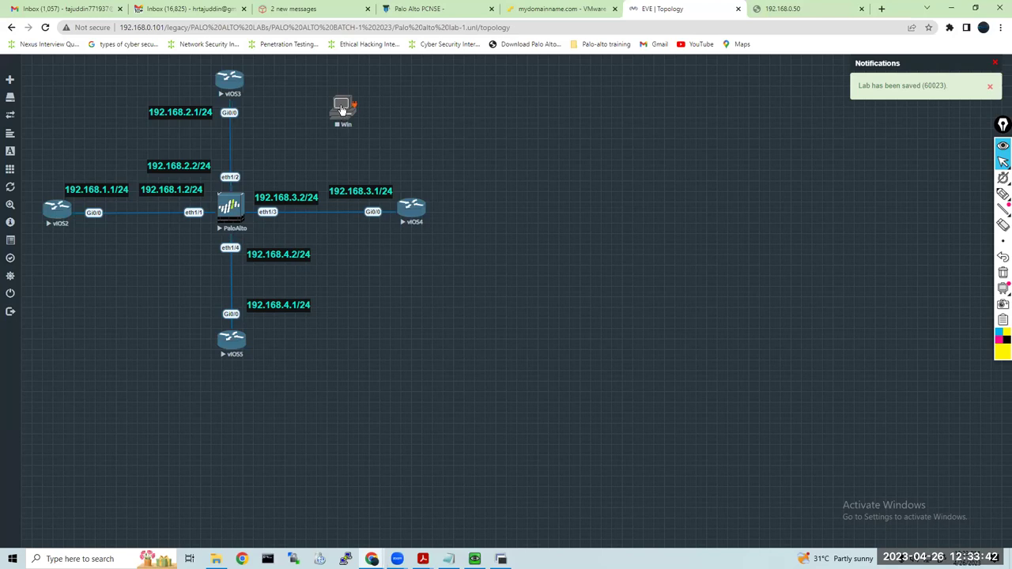
right_click(343, 109)
left_click(373, 225)
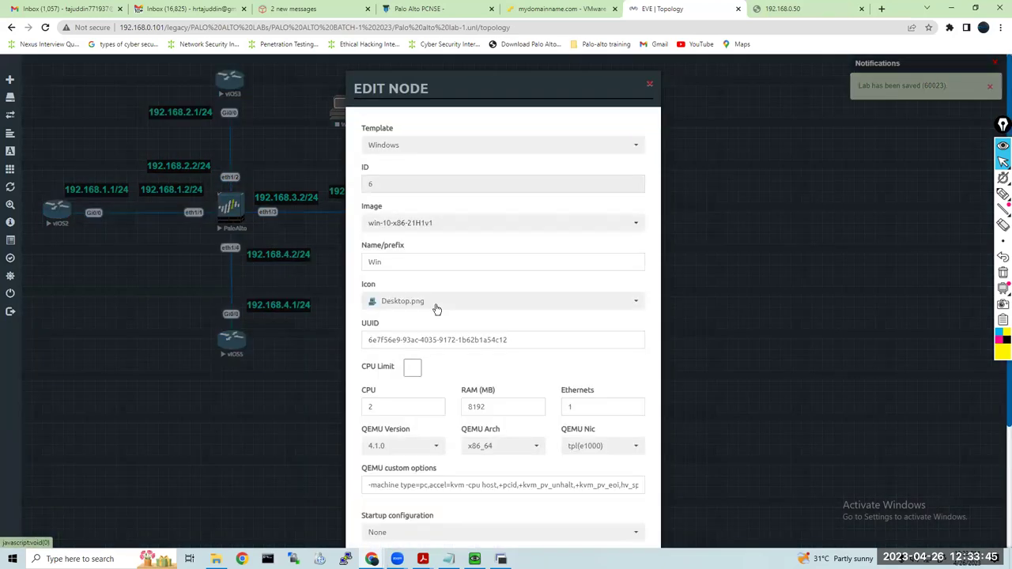
Set Win's icon to Desktop4.png, save, and draw a link from Win to the PaloAlto firewall
left_click(437, 308)
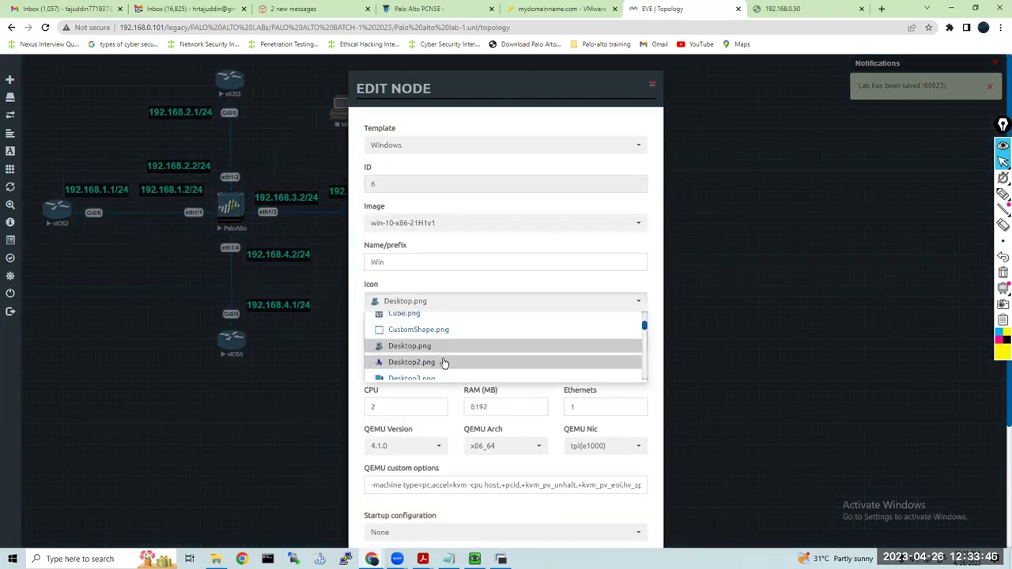
scroll(441, 360, "down", 2)
left_click(444, 342)
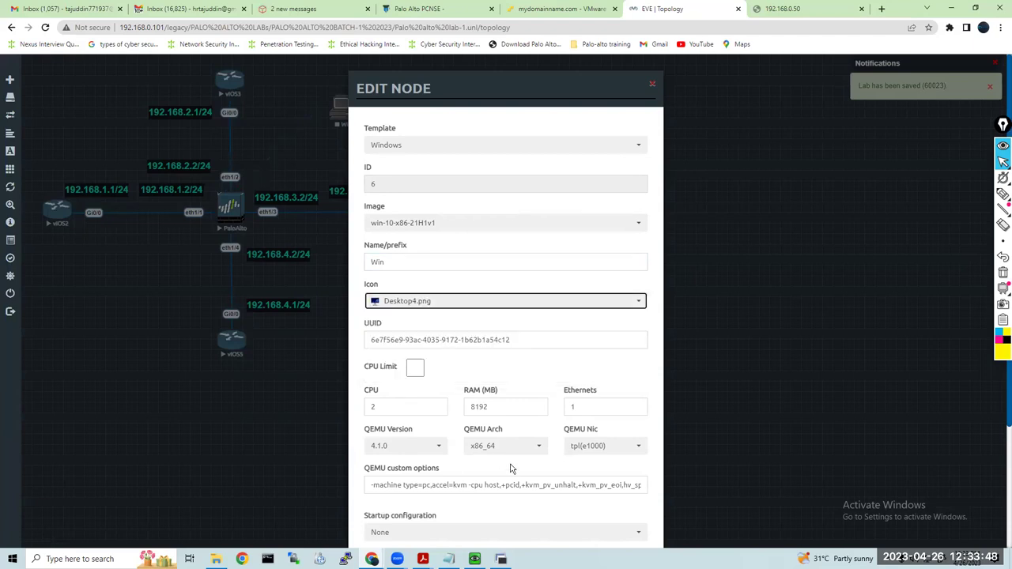
scroll(502, 464, "down", 3)
left_click(453, 516)
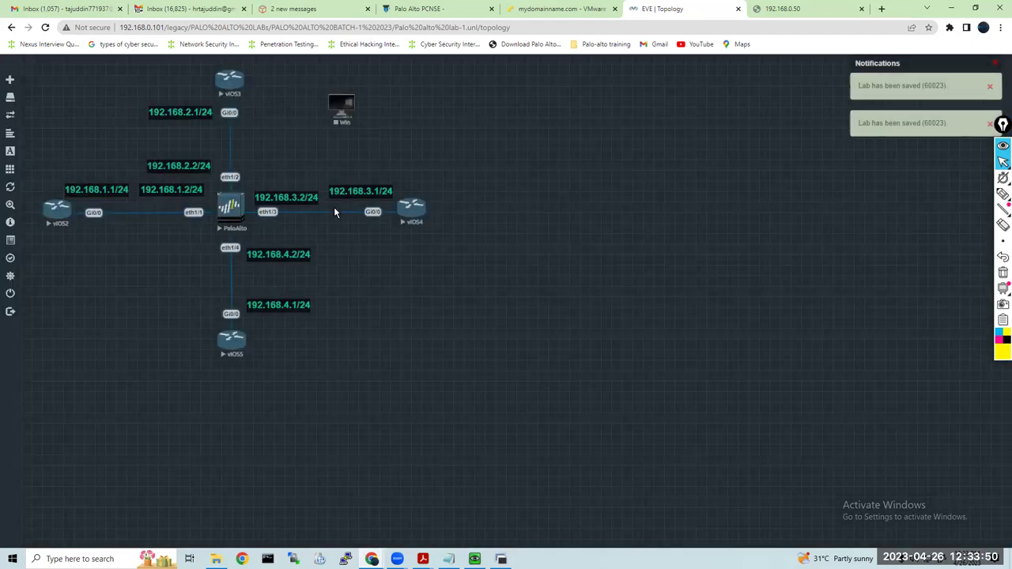
left_click_drag(354, 104, 245, 204)
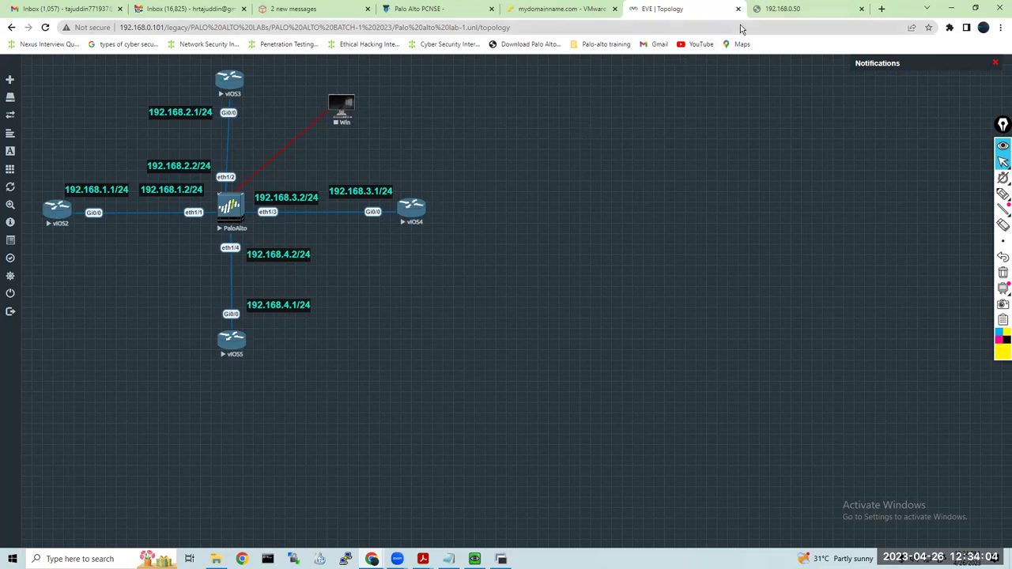
Log in as root on the EVE-NG-Full-Pack-2 VM console in ESXi
left_click(561, 9)
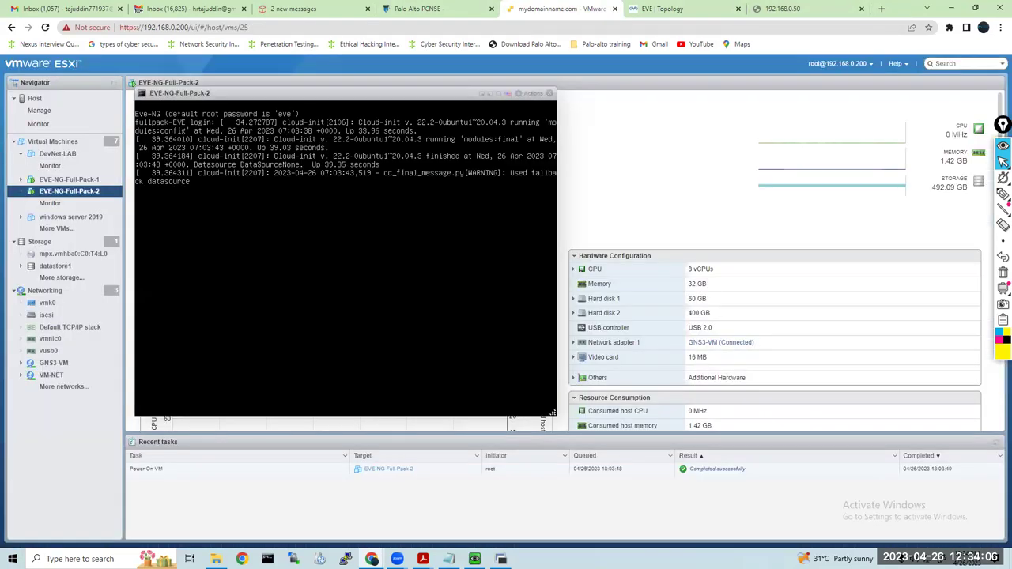
key("Return")
key("Return")
key("Return")
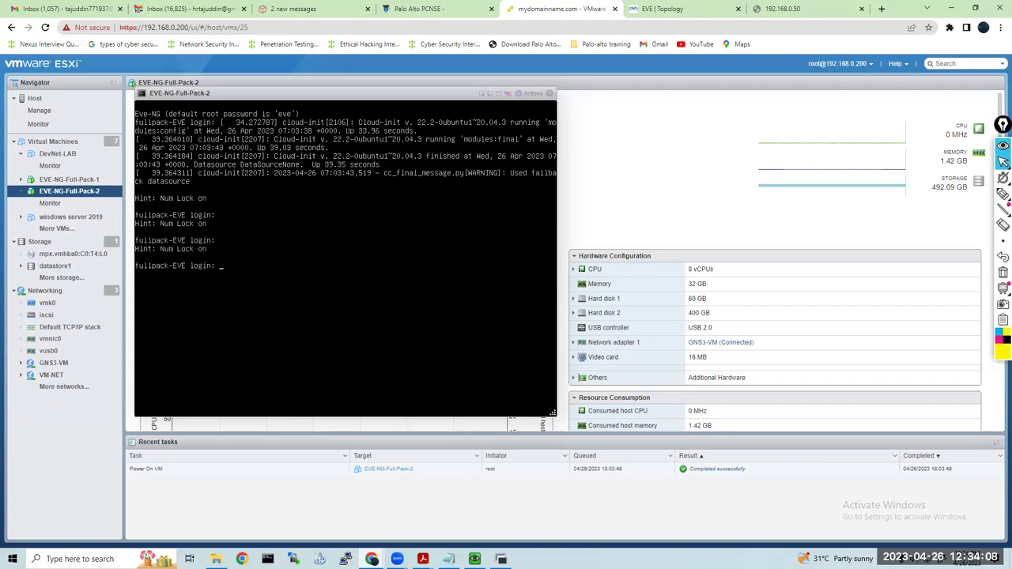
type("root")
key("Return")
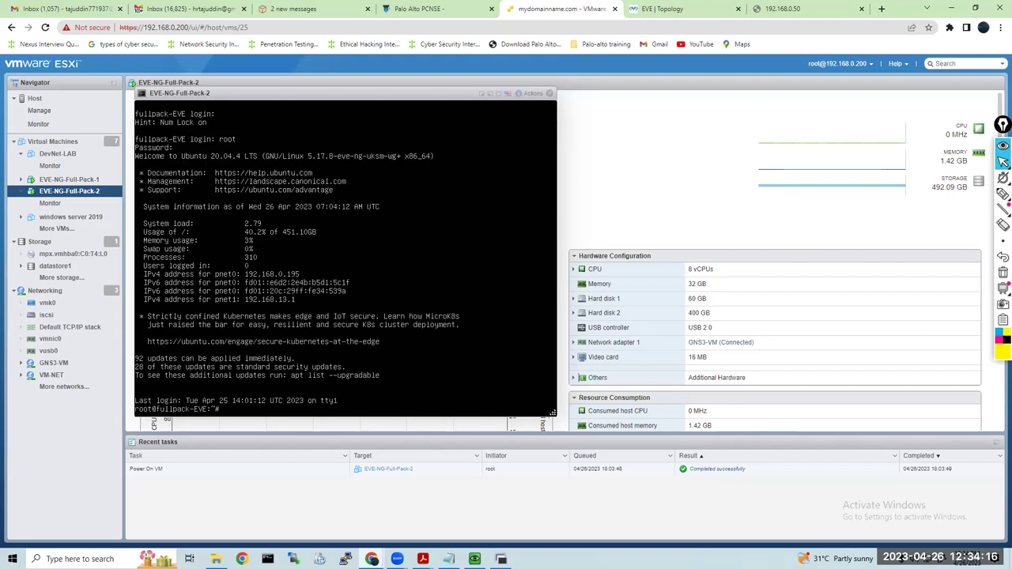
Load the EVE-NG web interface at 192.168.0.195 in a new browser tab
left_click(842, 14)
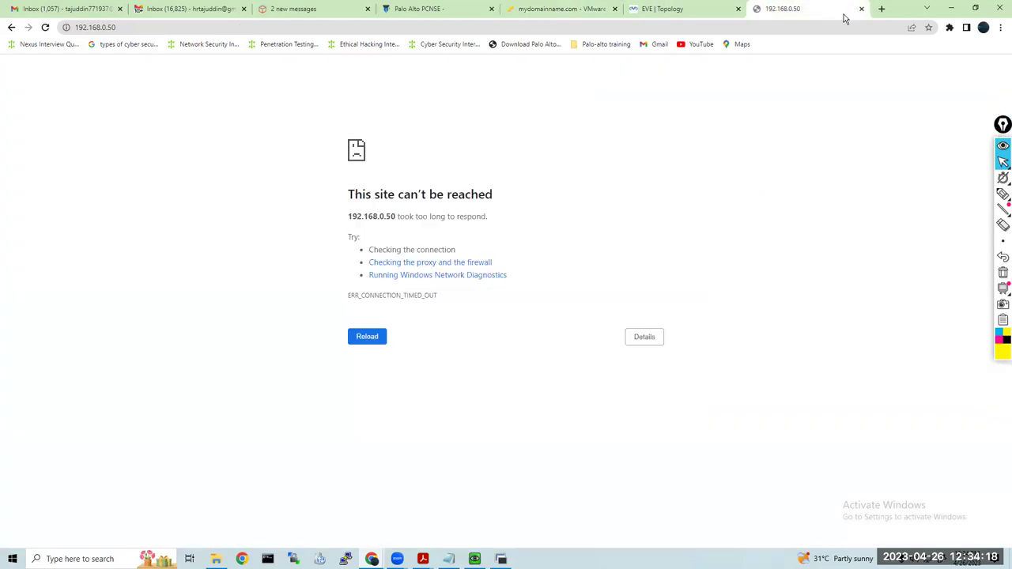
left_click(881, 9)
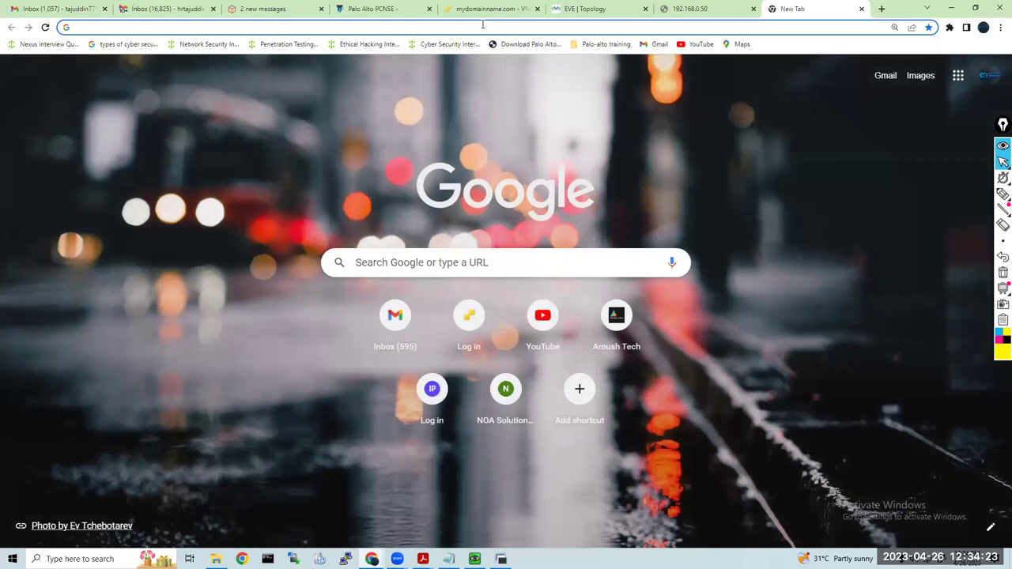
left_click(482, 25)
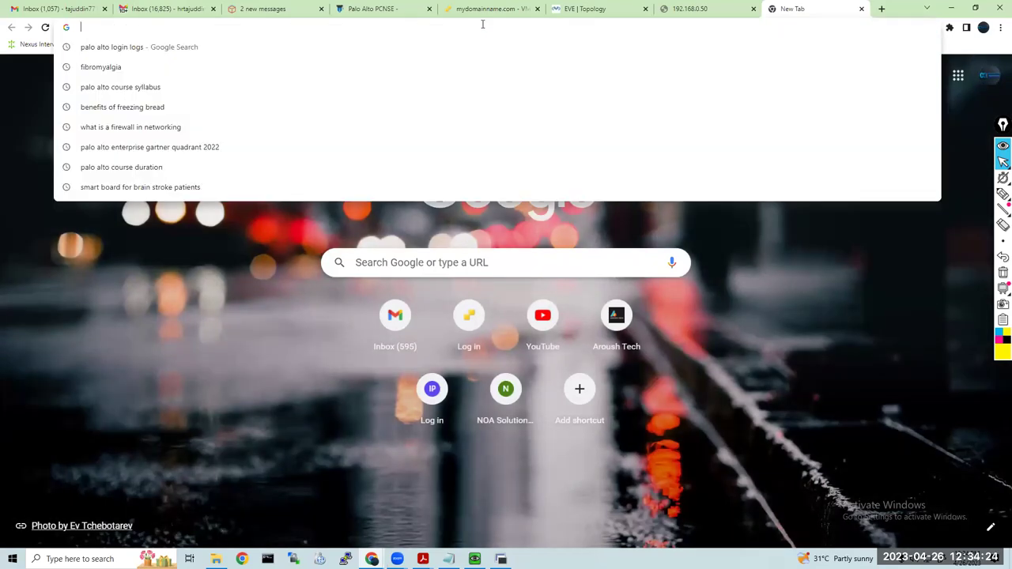
type("192.168.0.1")
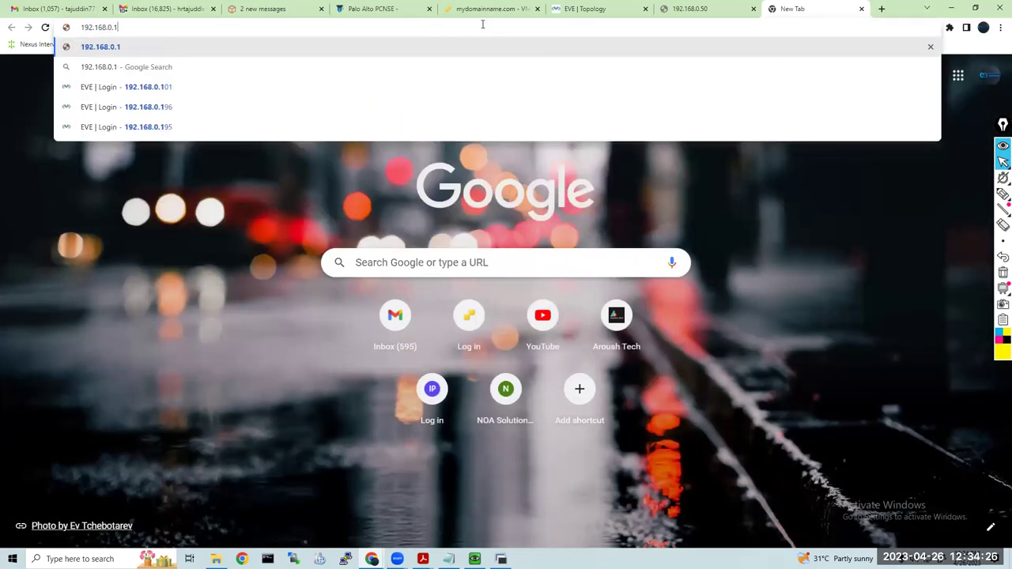
type("95")
key("Return")
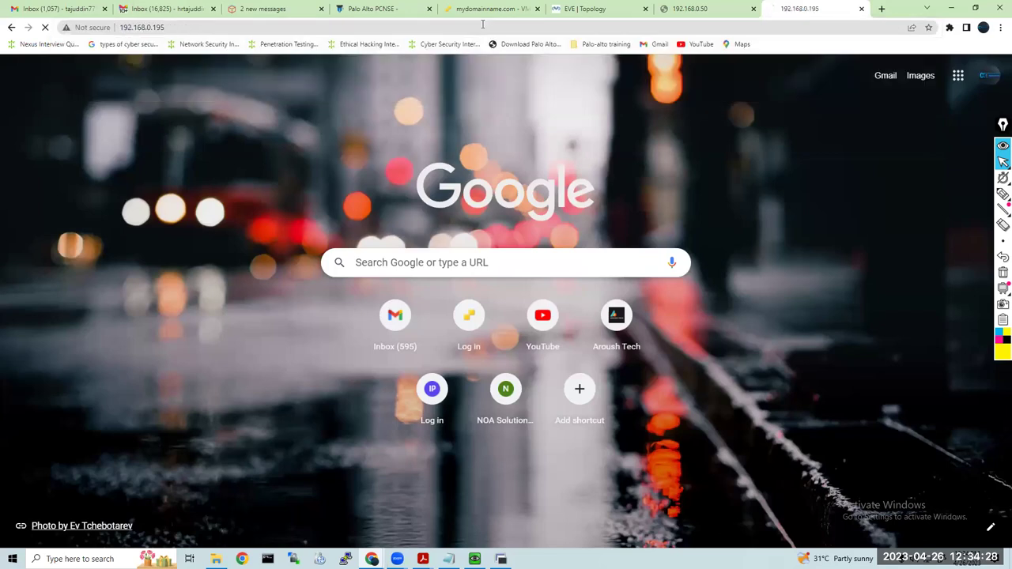
Sign in to EVE-NG using the saved login credentials
left_click(495, 258)
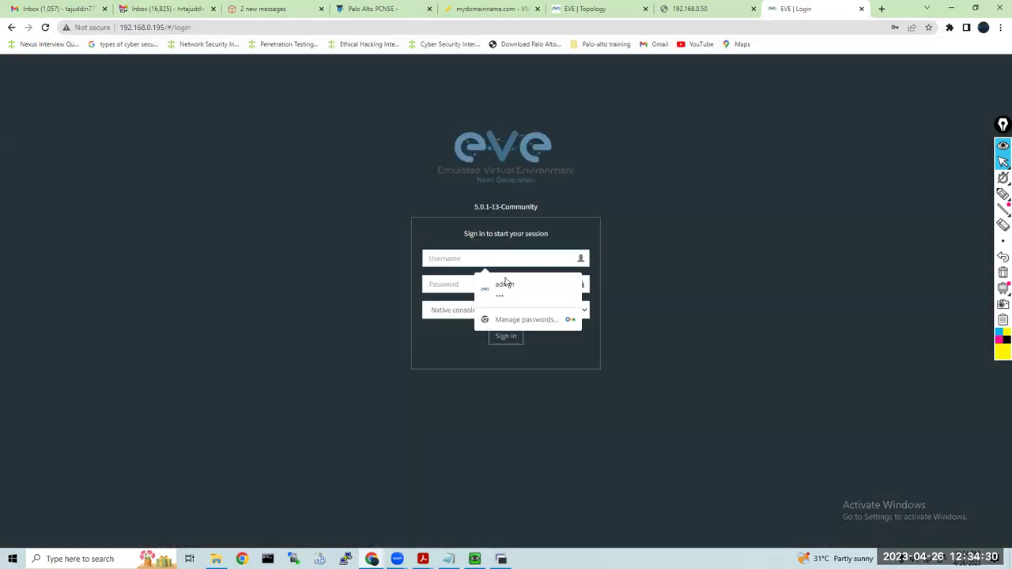
left_click(505, 281)
left_click(501, 337)
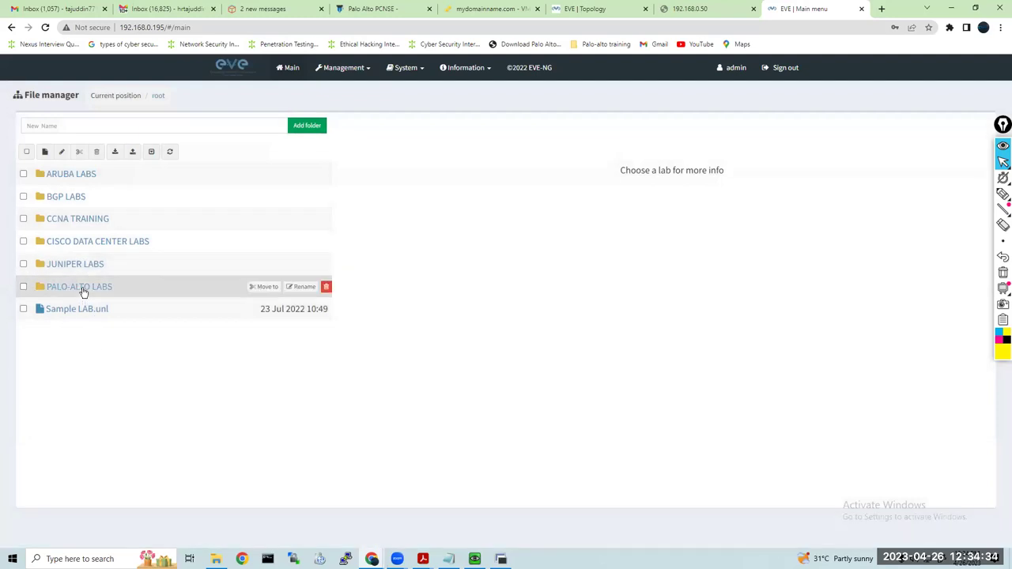
In PALO-ALTO LABS, preview the labs and briefly open the IPv6 Static and Default Routing lab
double_click(81, 287)
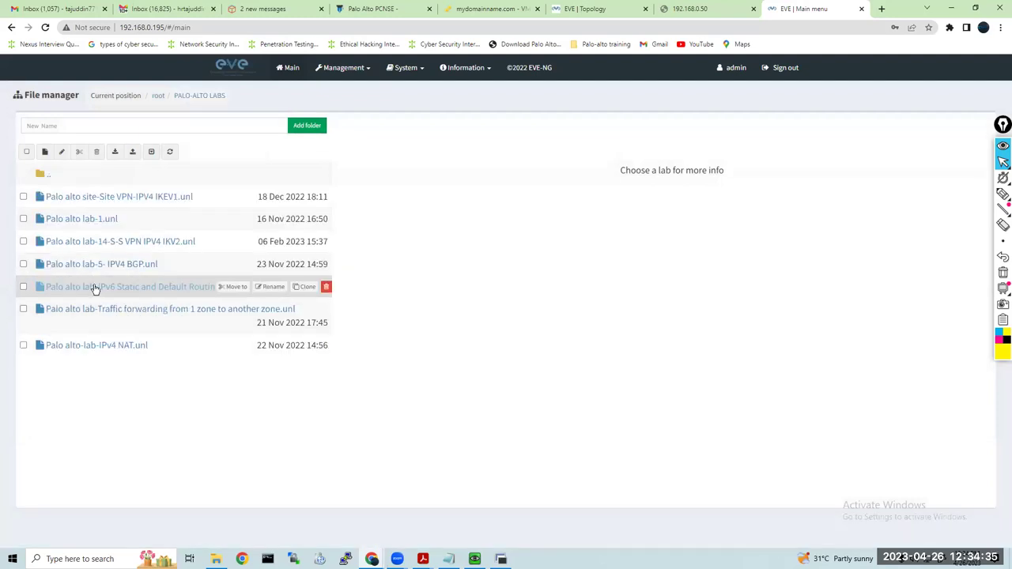
left_click(98, 224)
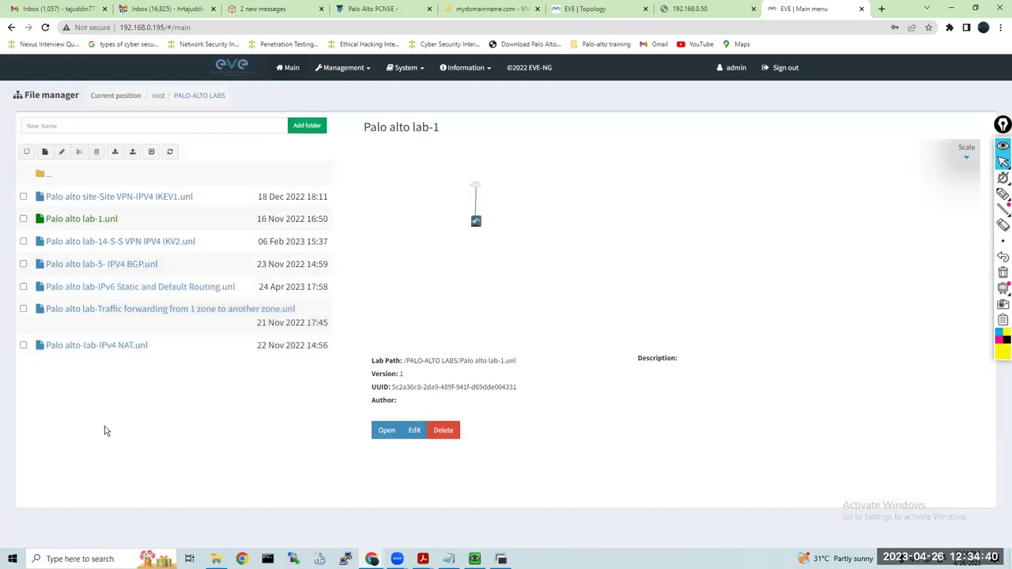
left_click(100, 292)
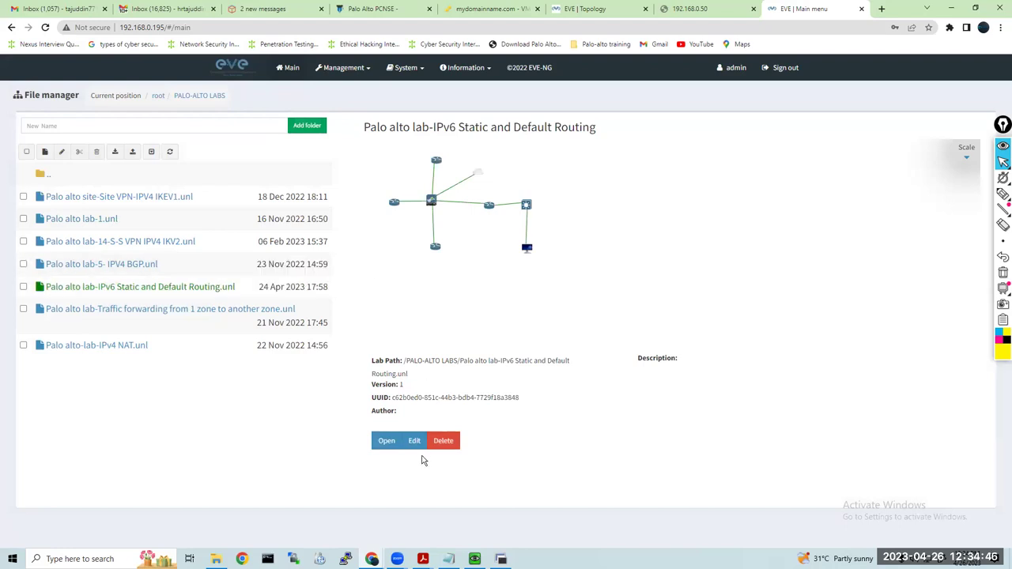
left_click(387, 440)
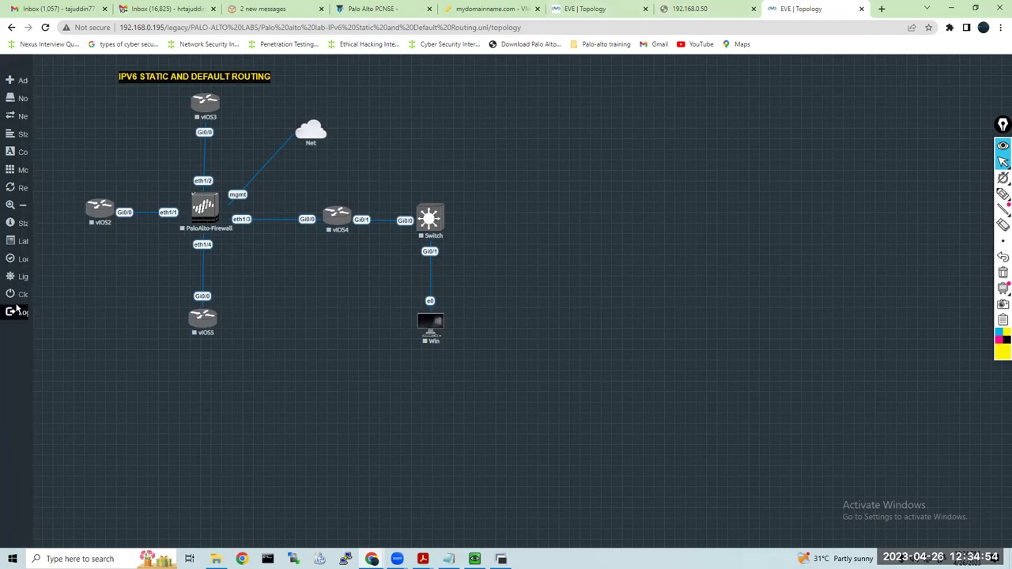
mouse_move(36, 300)
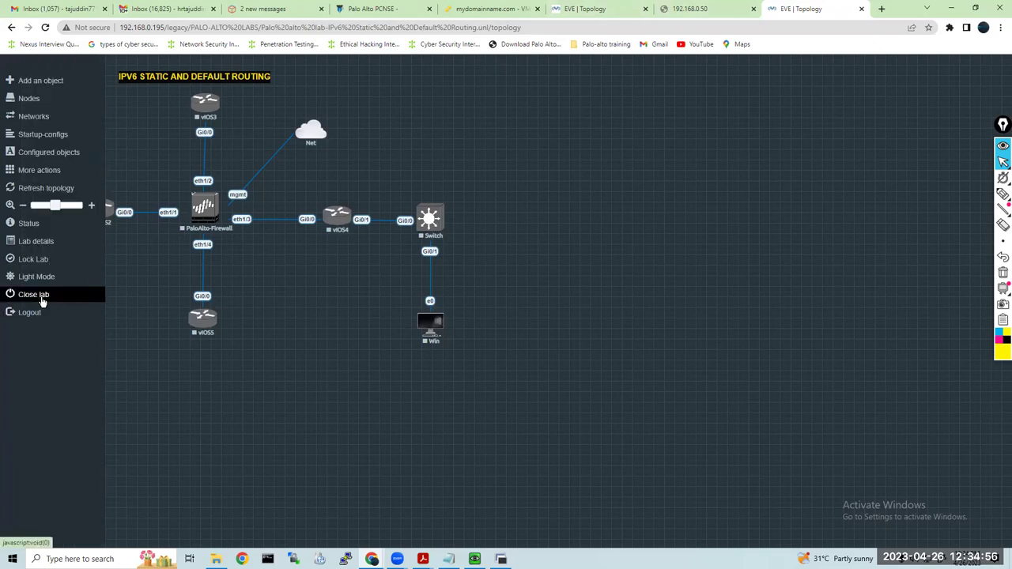
left_click(42, 300)
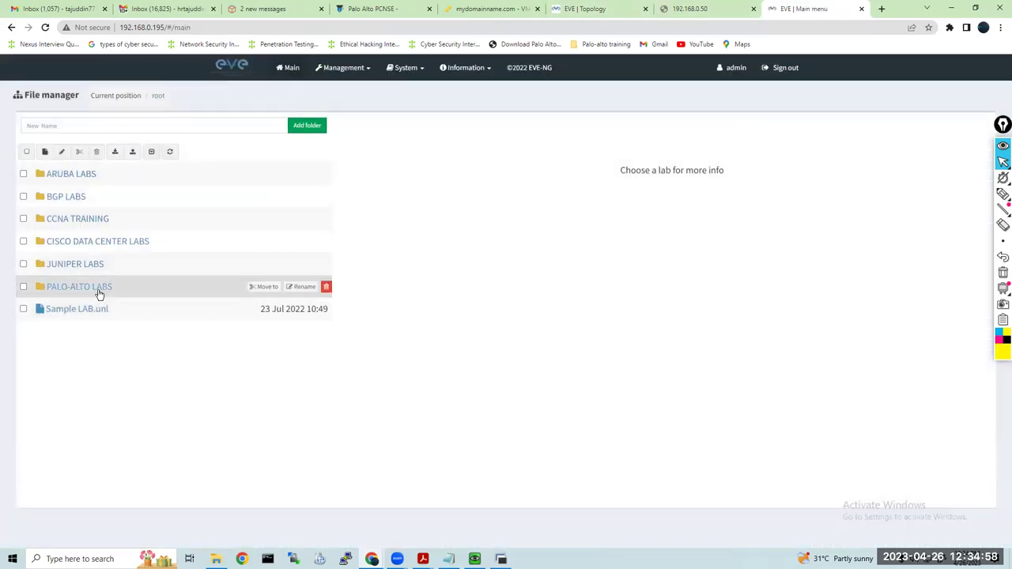
Browse the lab folders, then return to PALO-ALTO LABS and select the IPv6 Static and Default Routing lab
left_click(99, 293)
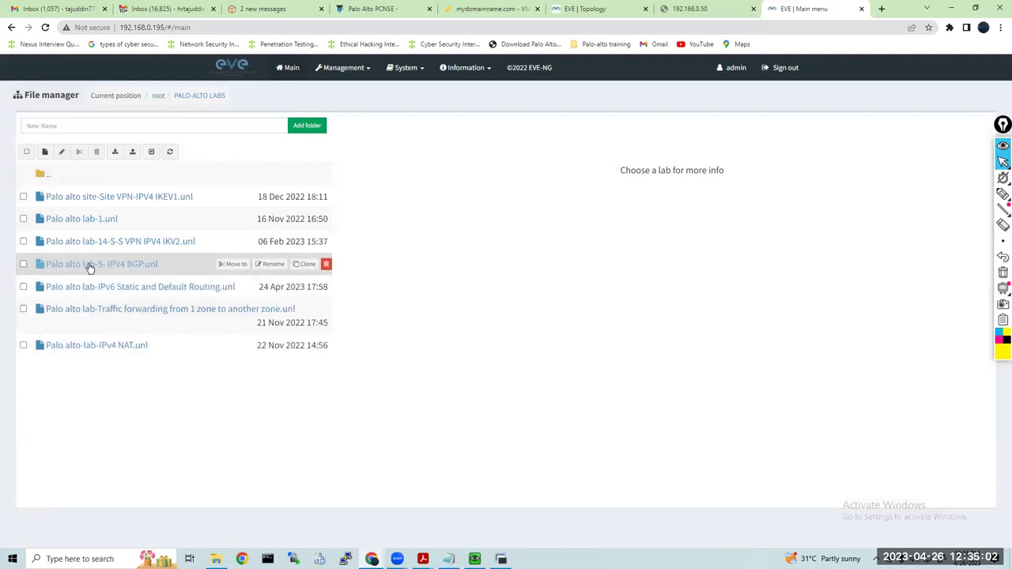
left_click(85, 225)
left_click(82, 202)
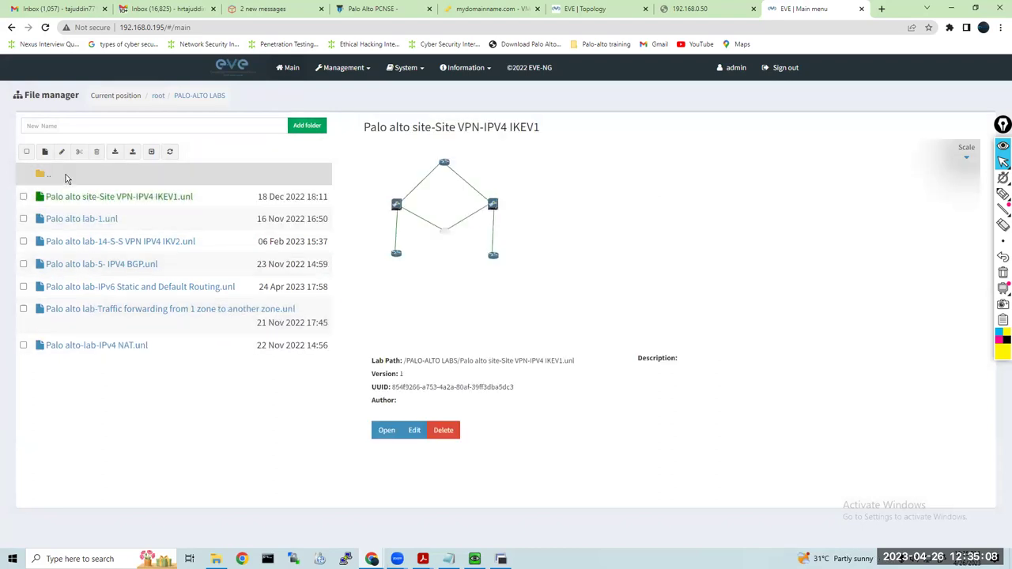
left_click(158, 95)
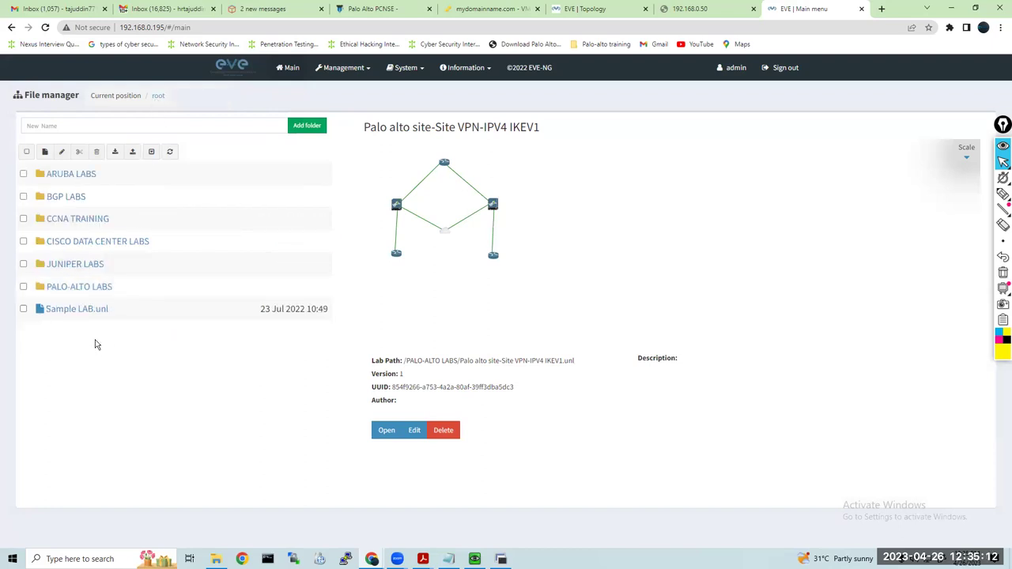
left_click(75, 197)
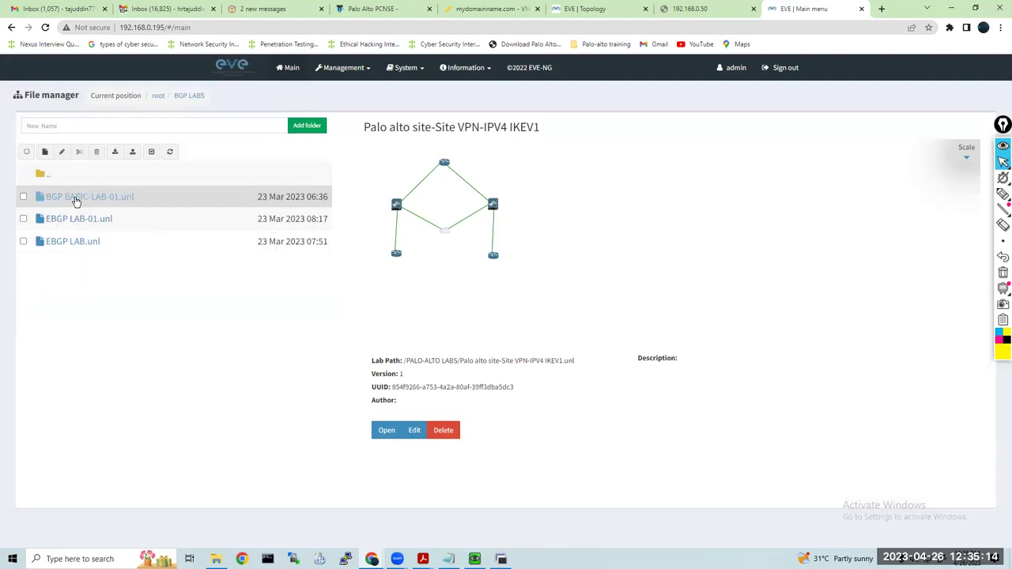
left_click(158, 95)
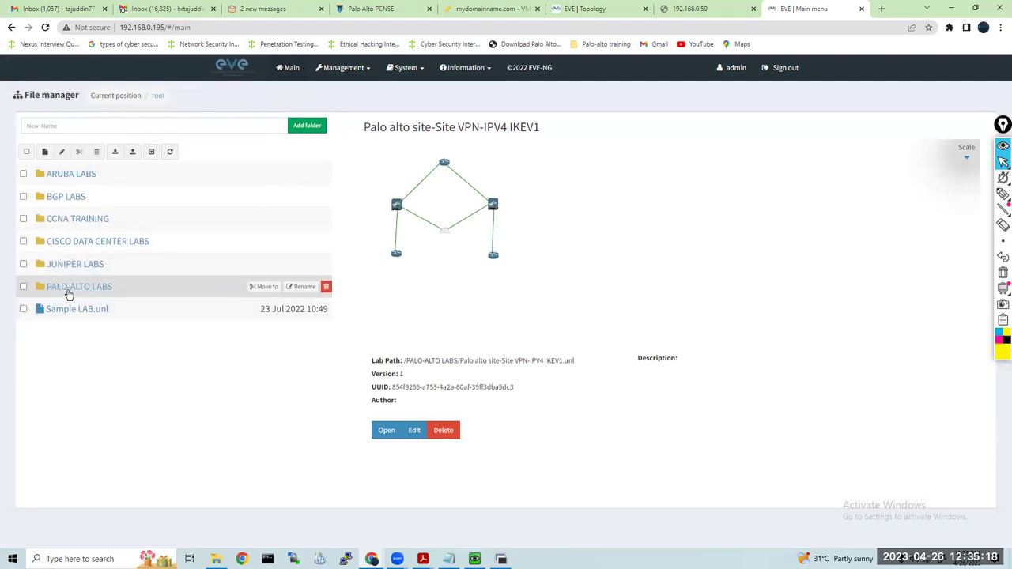
left_click(70, 286)
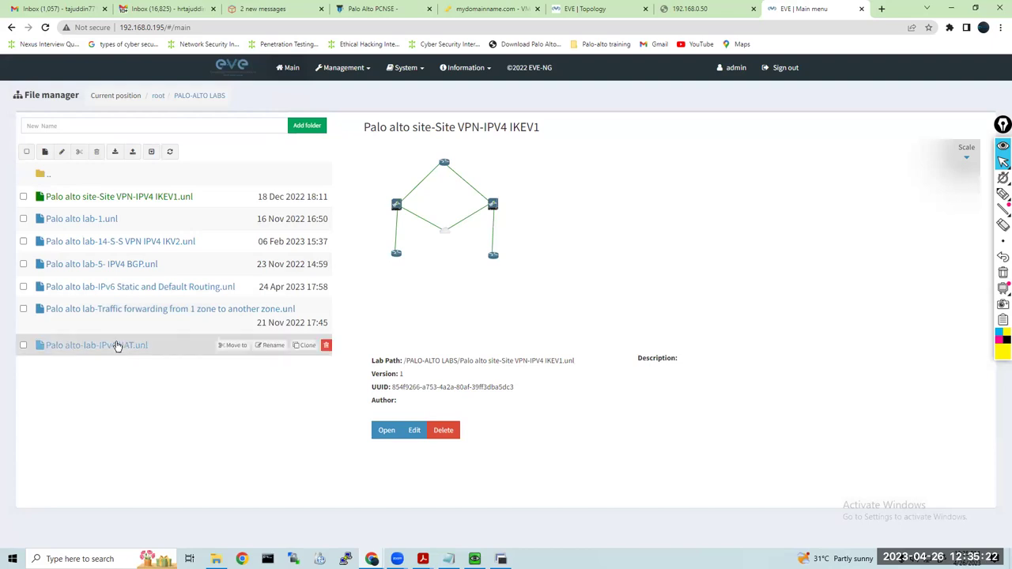
left_click(87, 287)
Open the IPv6 routing lab, save the PaloAlto-Firewall node's settings and start the node
left_click(386, 441)
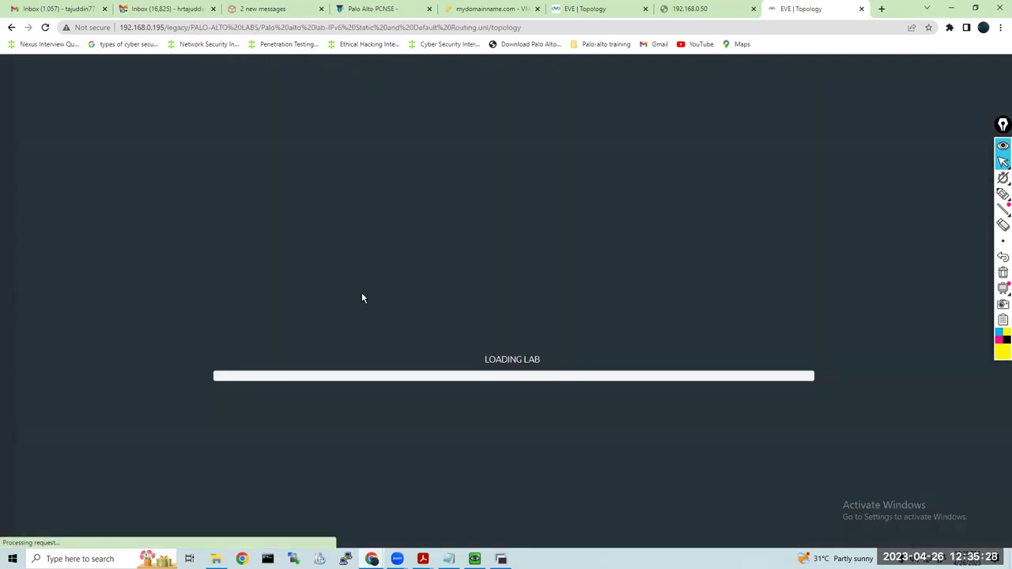
left_click(203, 207)
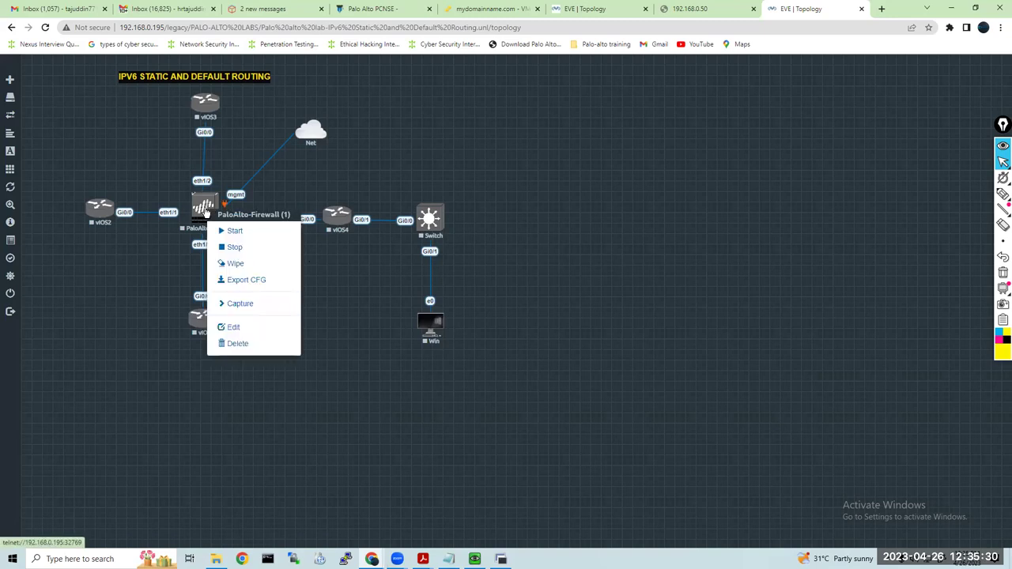
left_click(234, 329)
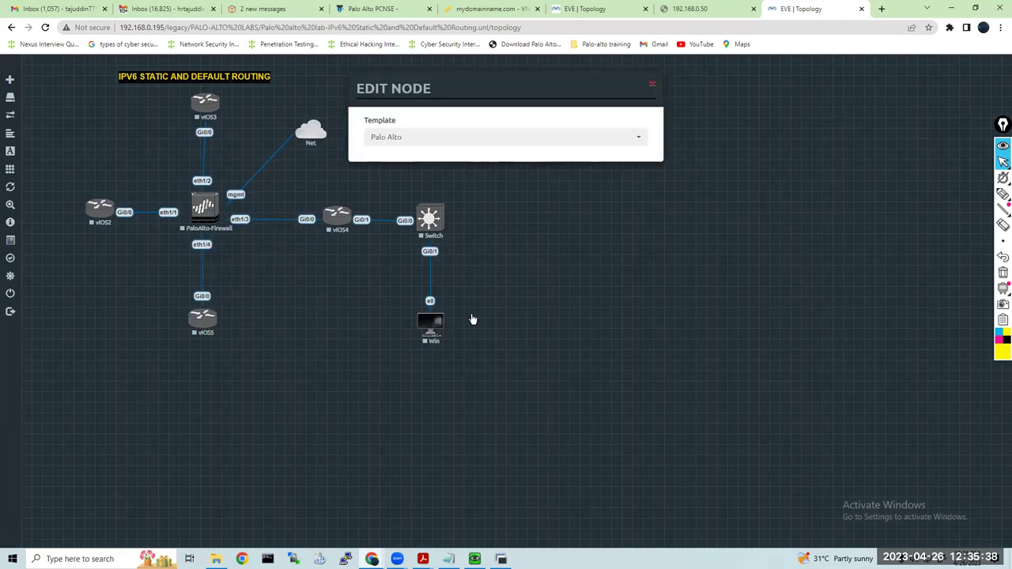
scroll(490, 403, "down", 3)
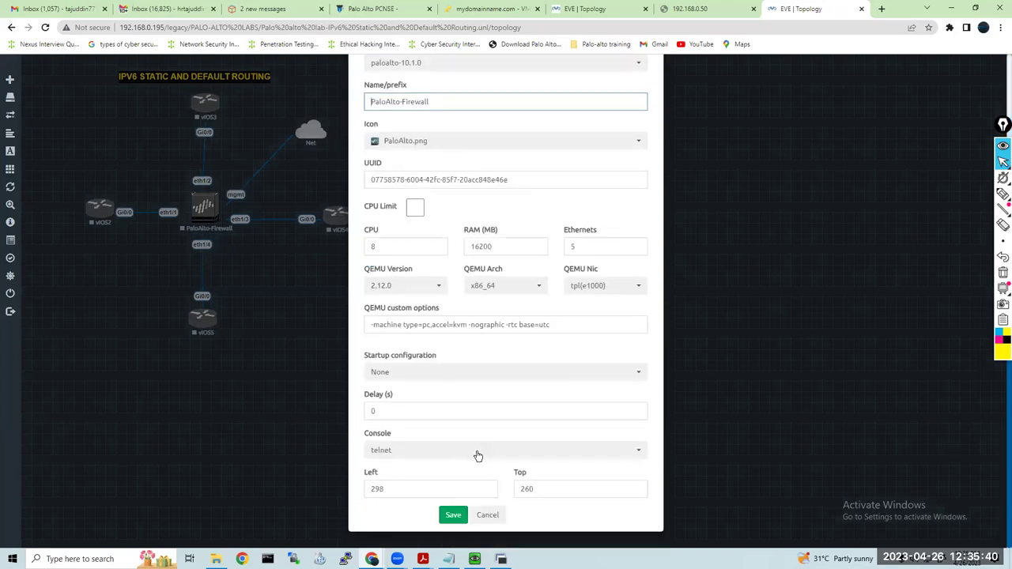
left_click(453, 516)
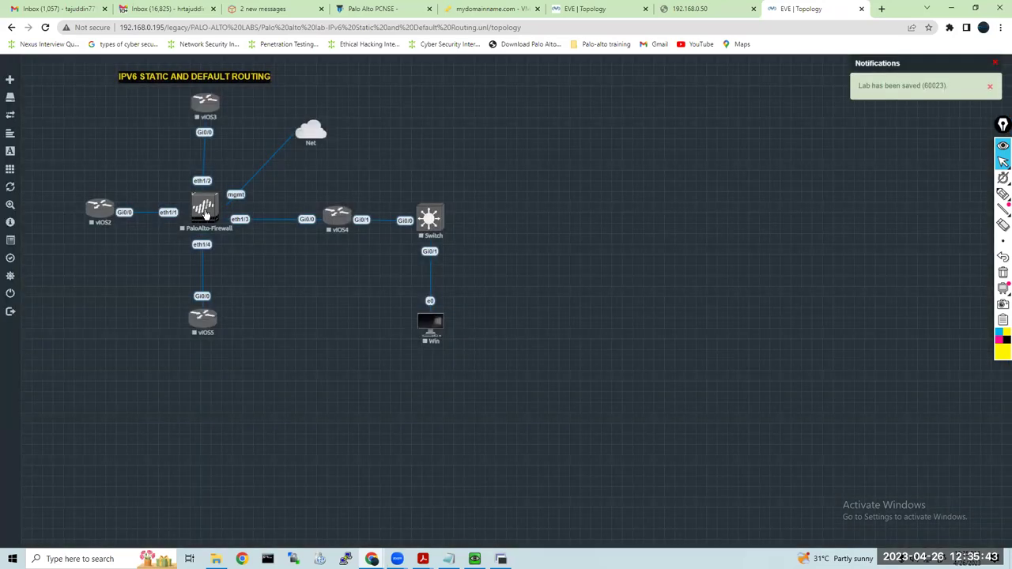
right_click(204, 212)
left_click(255, 234)
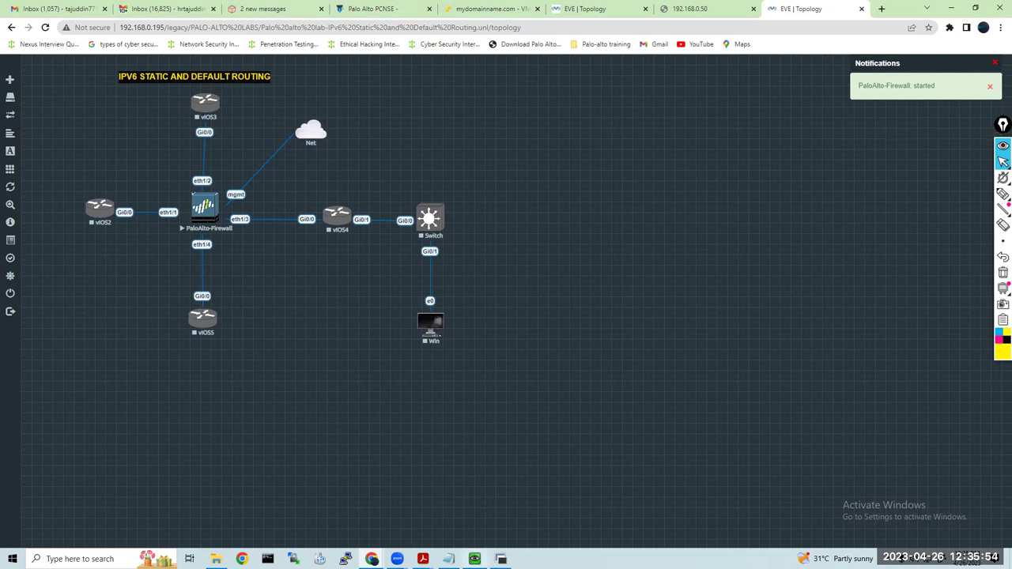
Enter 'configure' mode on the PaloAlto firewall console, then move the console aside
left_click(474, 554)
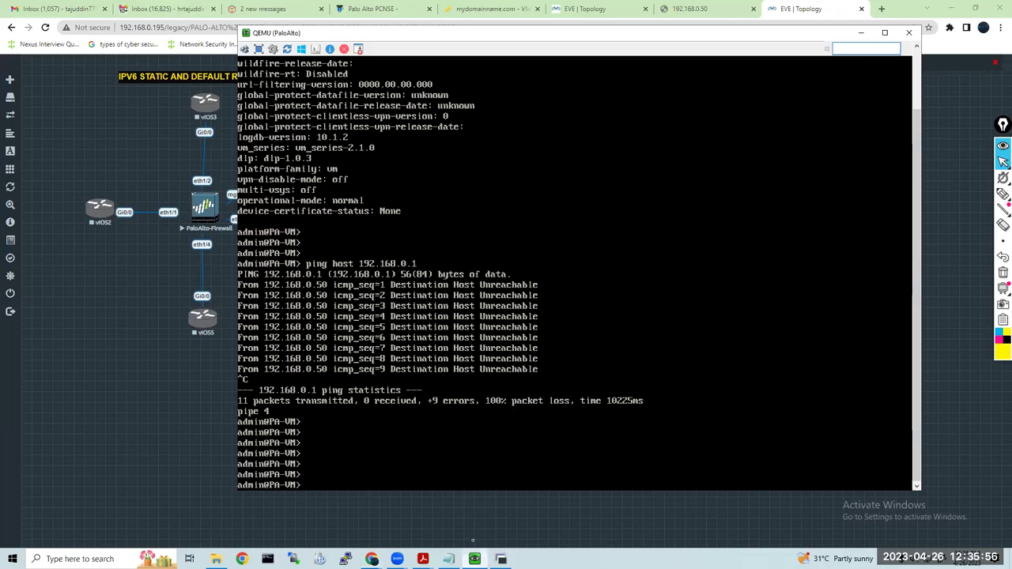
key("Return")
key("Return")
key("Return")
type("configure")
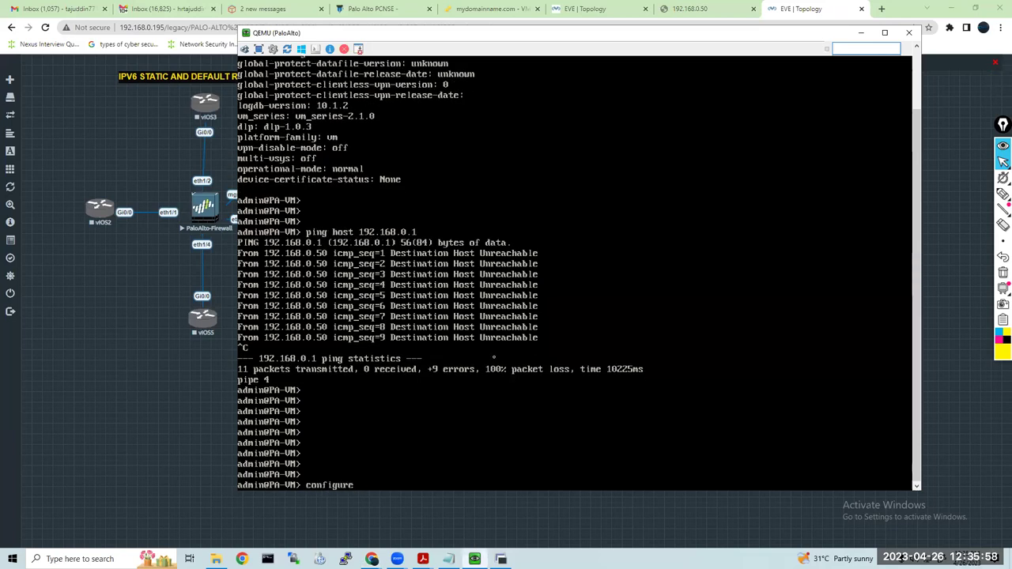
key("Return")
key("Return")
key("Return")
key("Return")
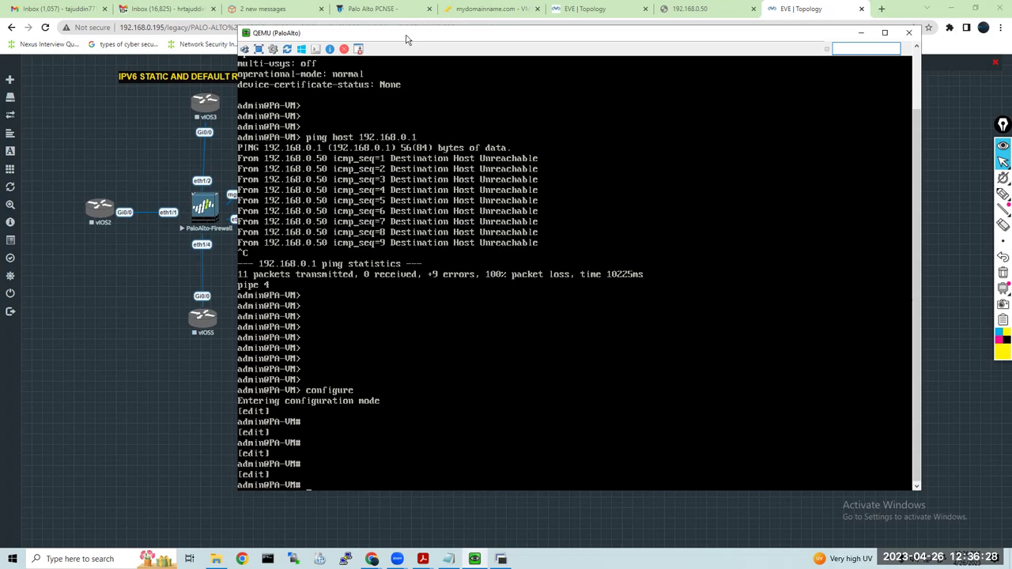
left_click_drag(494, 30, 581, 25)
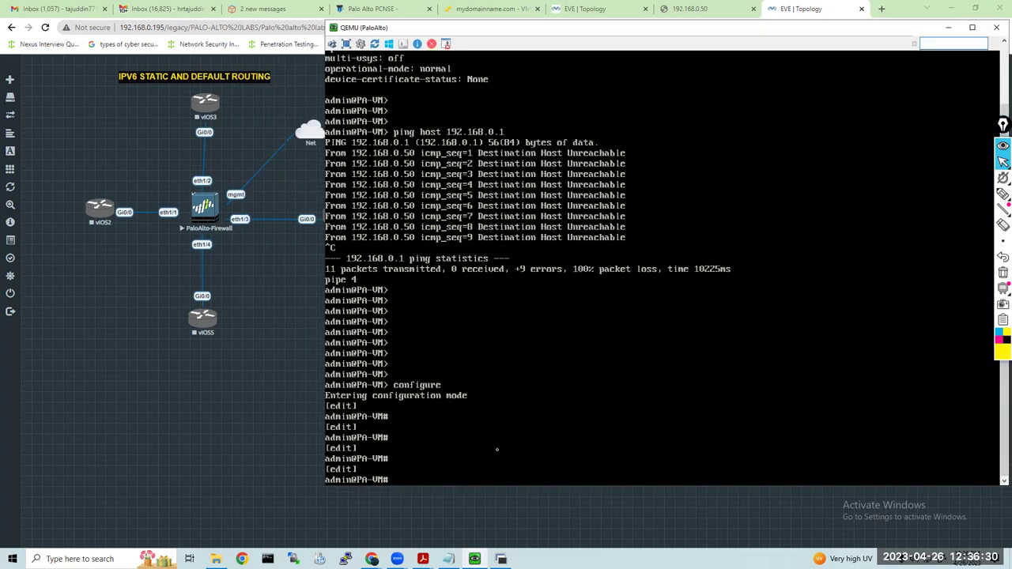